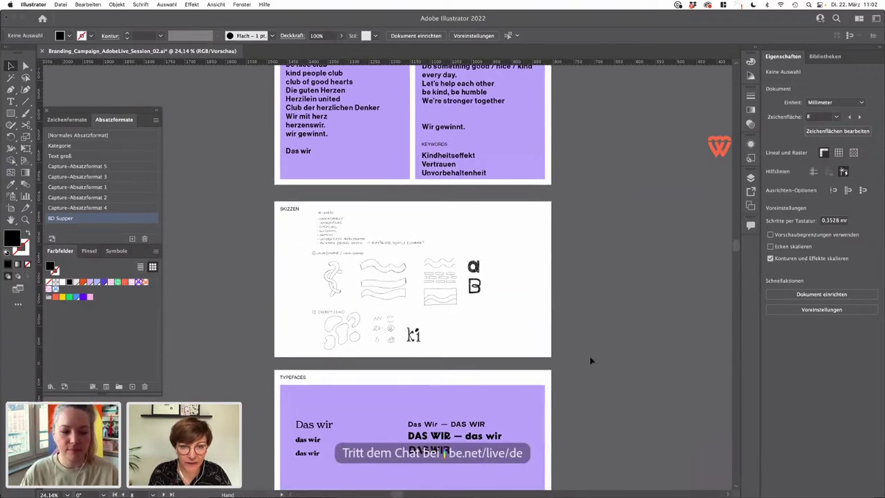
- Review the artboards with the name and slogan ideas, sketches, typefaces and the Ansatz logo and colour studies
scroll(350, 207, up, 5)
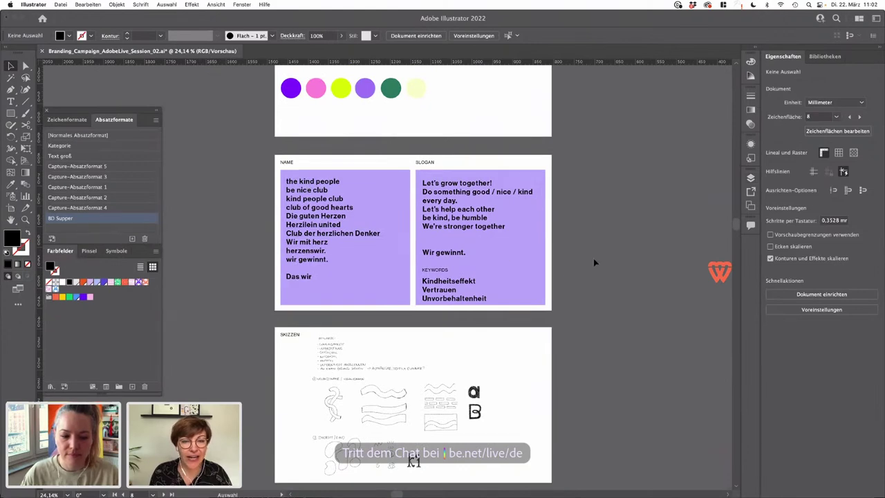
scroll(593, 261, up, 1)
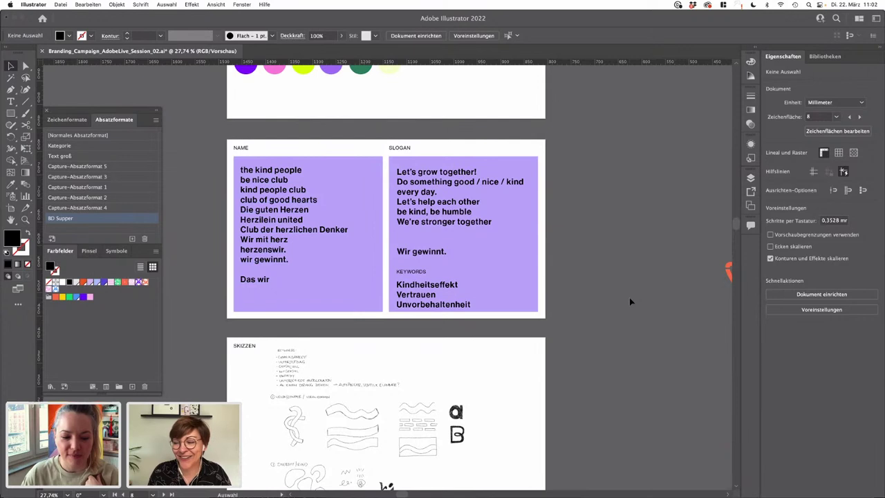
scroll(630, 302, down, 1)
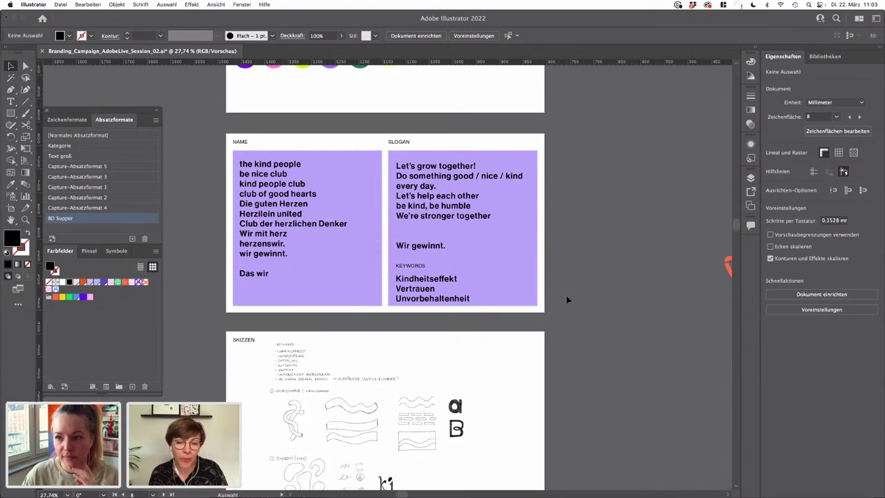
scroll(567, 300, down, 10)
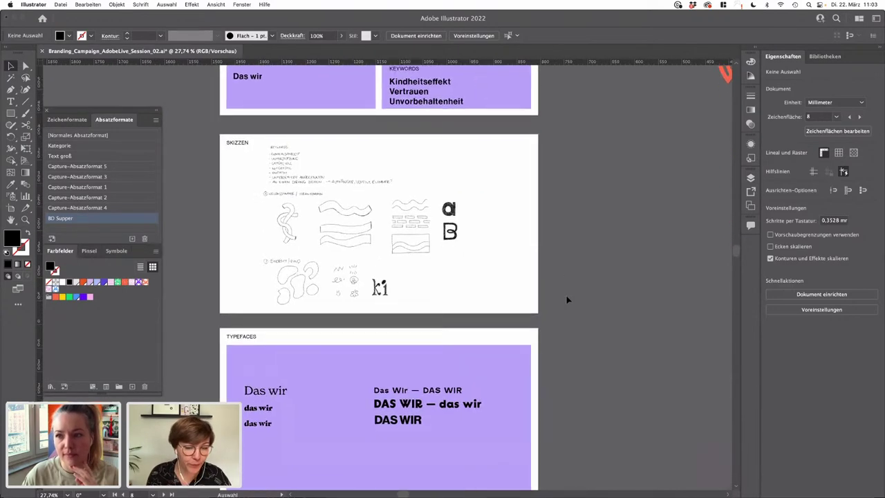
scroll(567, 300, down, 6)
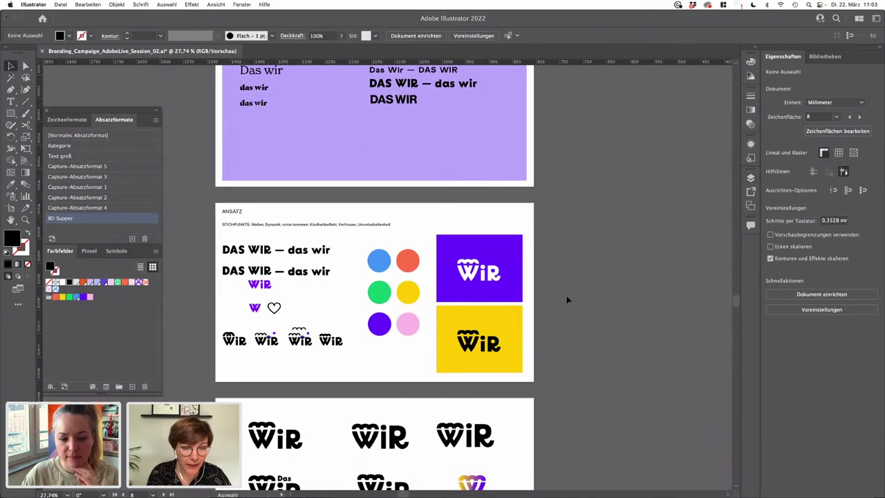
scroll(567, 300, down, 2)
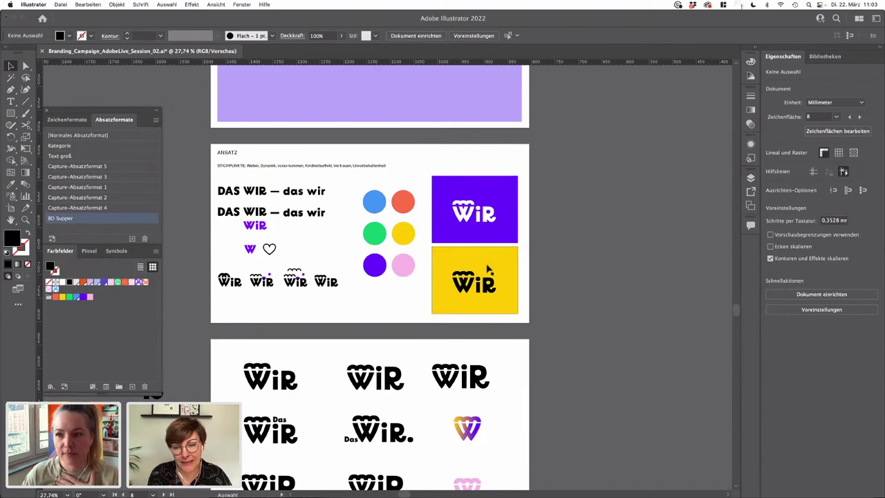
scroll(224, 266, up, 3)
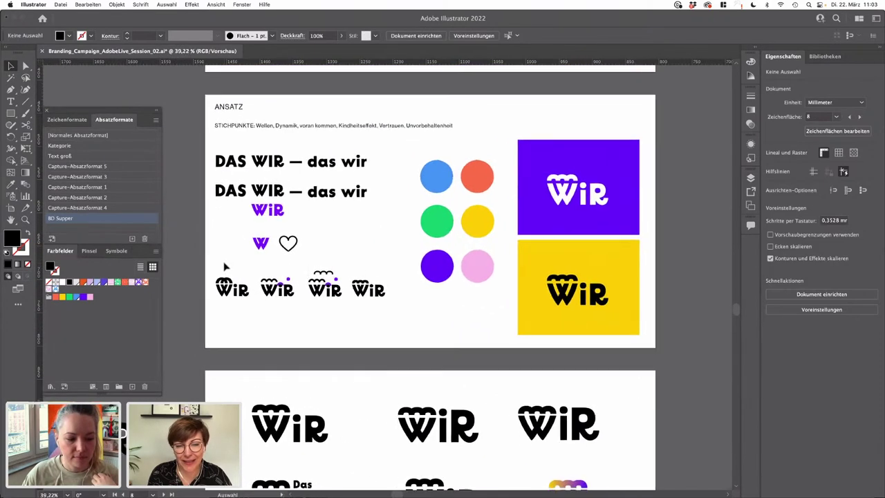
scroll(224, 266, down, 1)
scroll(224, 266, up, 1)
scroll(224, 266, down, 1)
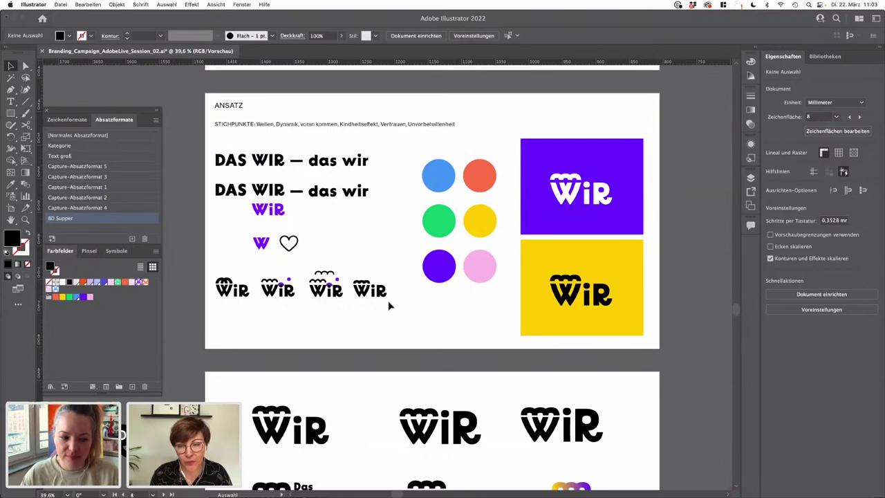
scroll(662, 297, right, 2)
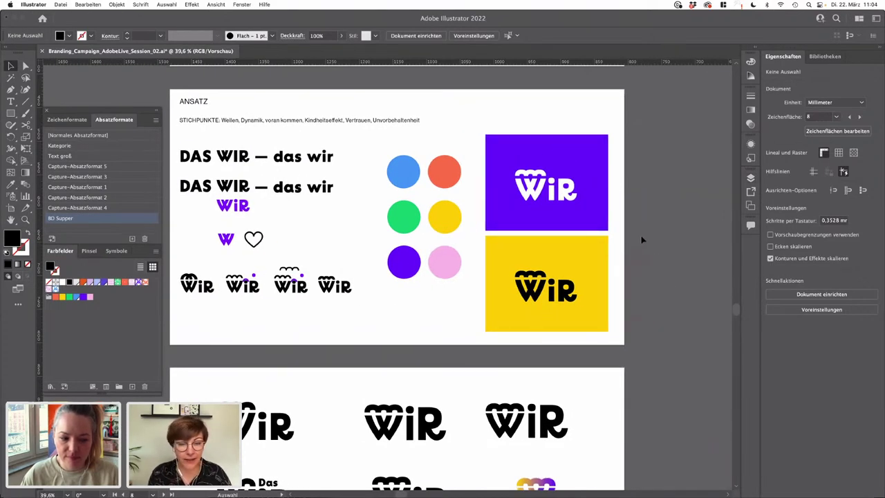
- Examine the black WiR wordmark variants on the logo artboard, checking them against the document grid
scroll(642, 239, down, 6)
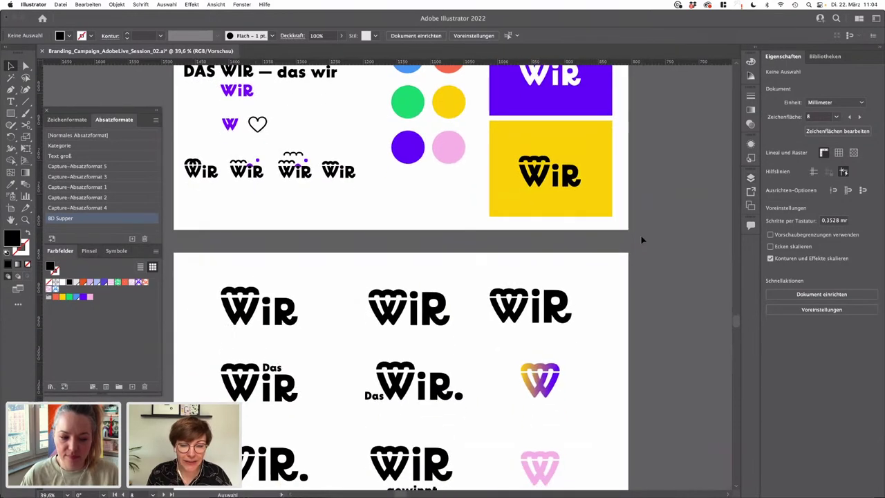
scroll(642, 239, down, 4)
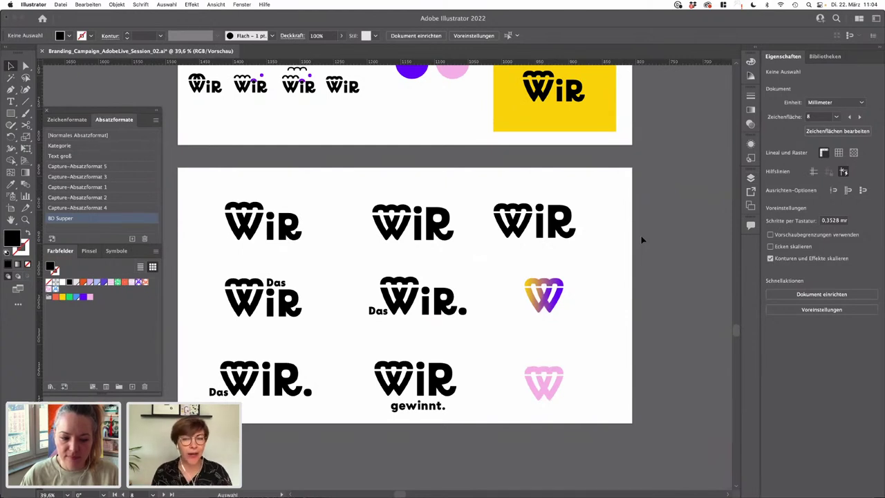
scroll(641, 239, down, 1)
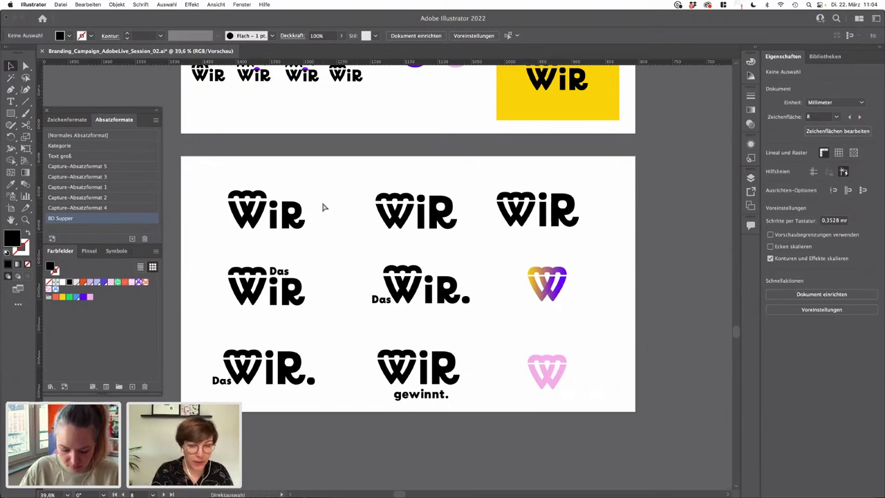
key(super+y)
key(super+y)
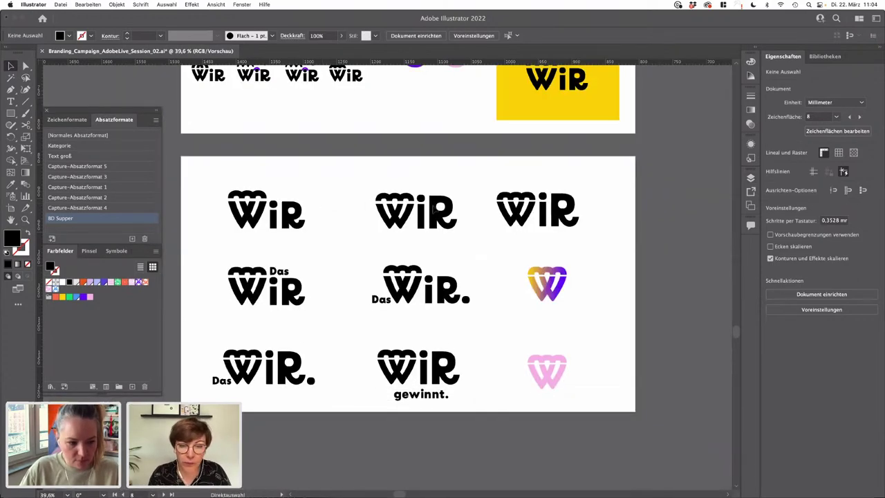
scroll(433, 207, up, 3)
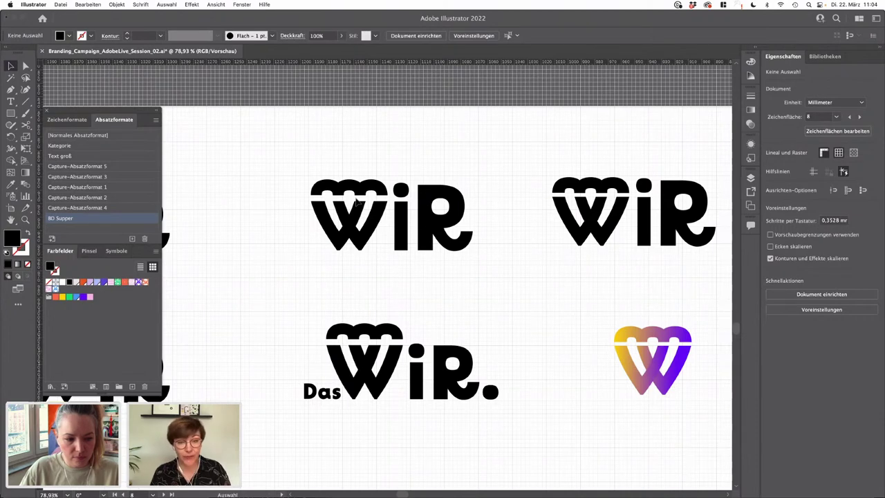
scroll(357, 202, down, 3)
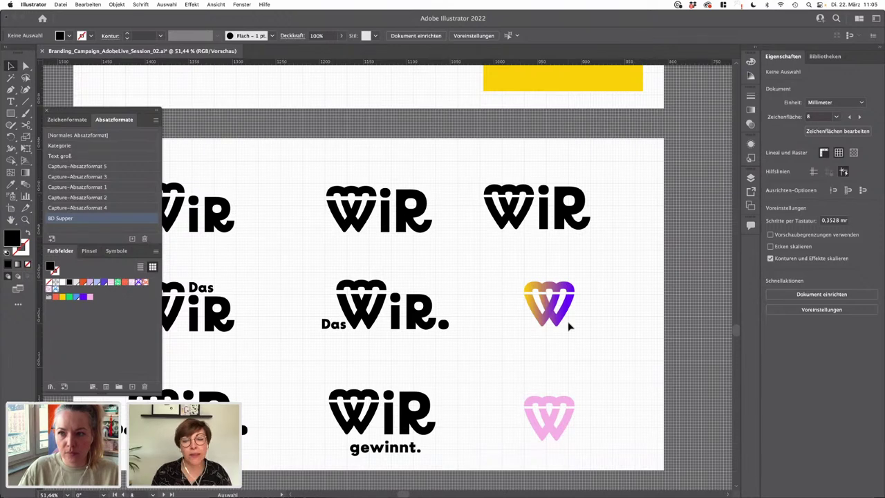
key(space)
- Inspect the gradient heart-shaped W mark up close and compare it with the other logo variants
scroll(576, 335, up, 5)
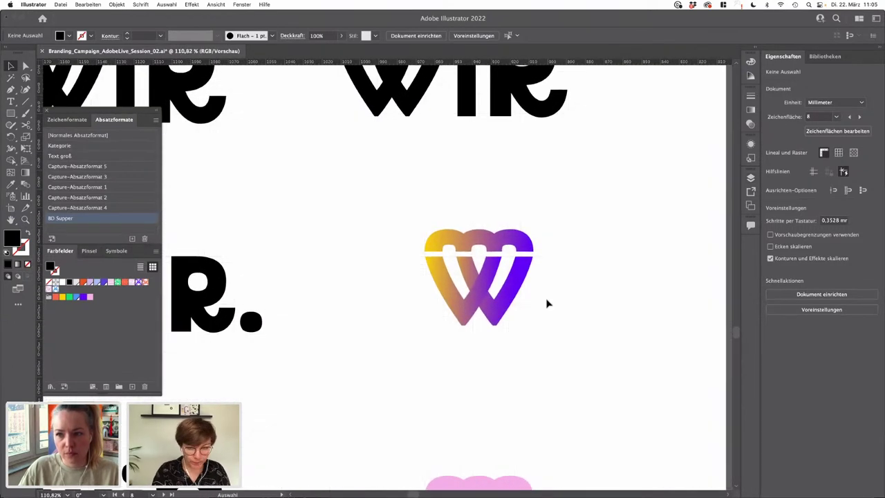
scroll(547, 303, down, 1)
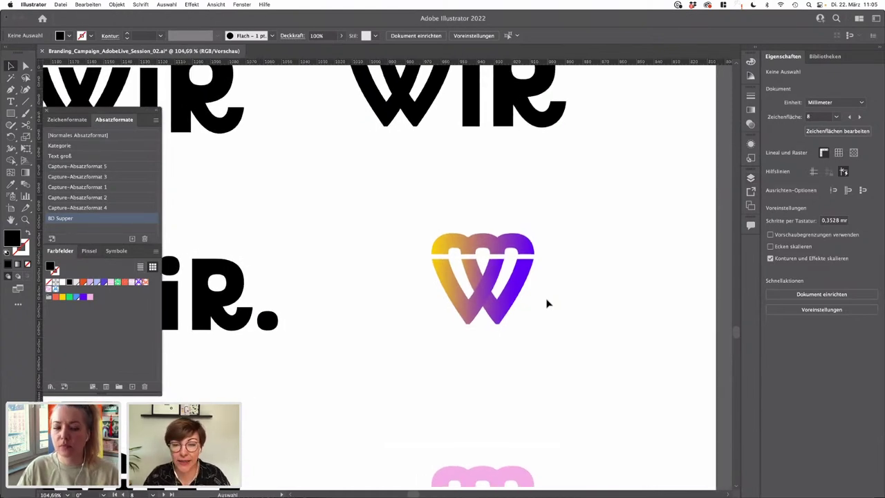
scroll(546, 303, right, 3)
scroll(546, 303, down, 2)
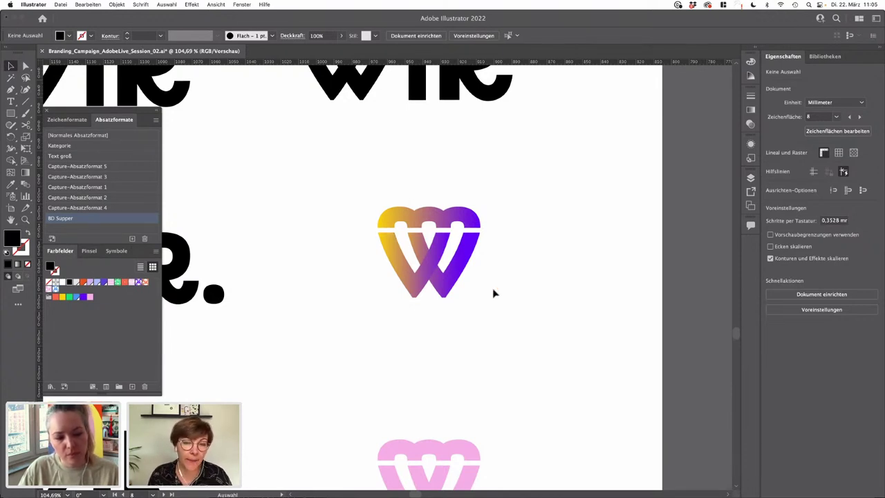
scroll(493, 293, down, 5)
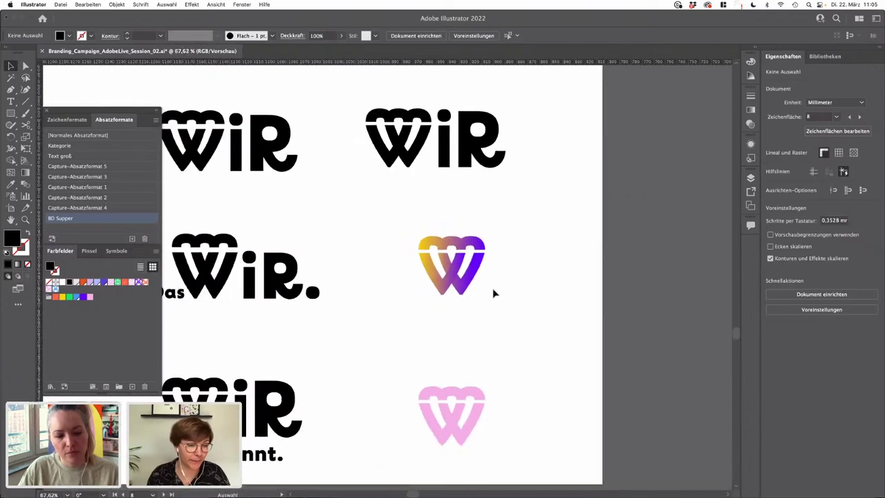
drag(281, 312, 385, 299)
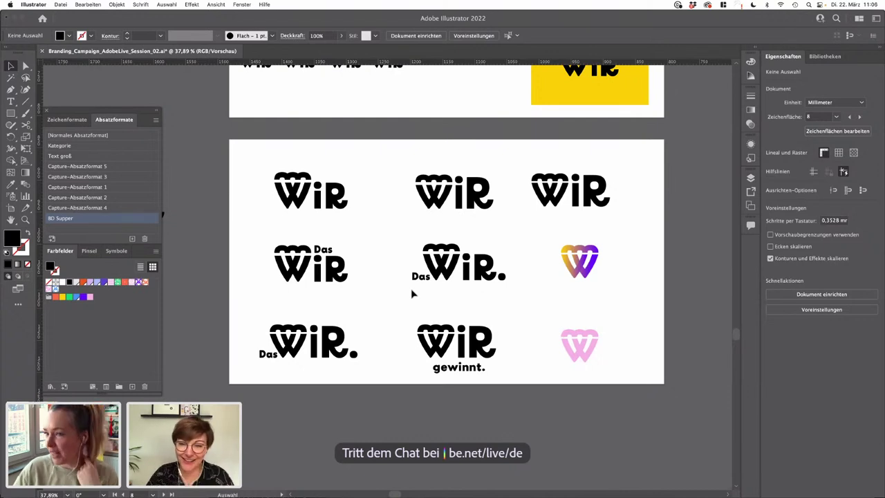
scroll(695, 374, right, 1)
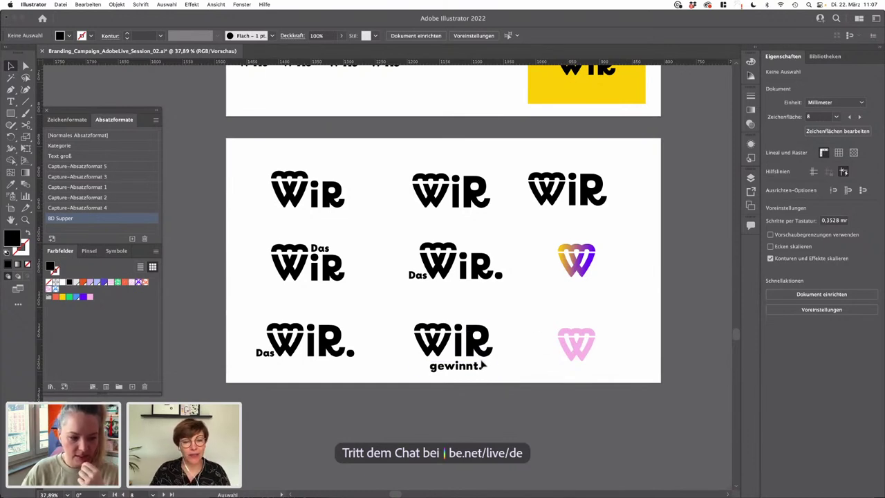
- Duplicate the "gewinnt." text under the "Das WiR." logo and move the copy below the artboard
click(477, 366)
drag(479, 368, 330, 373)
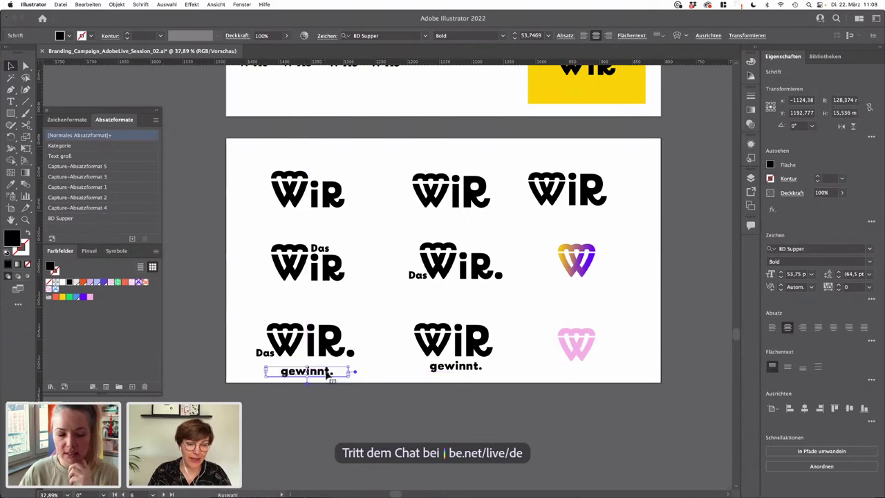
click(246, 346)
scroll(245, 344, up, 5)
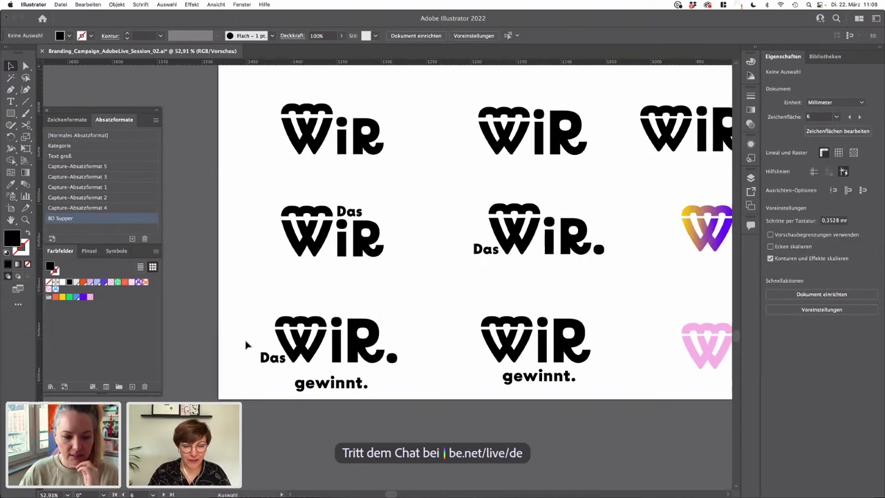
drag(590, 307, 591, 218)
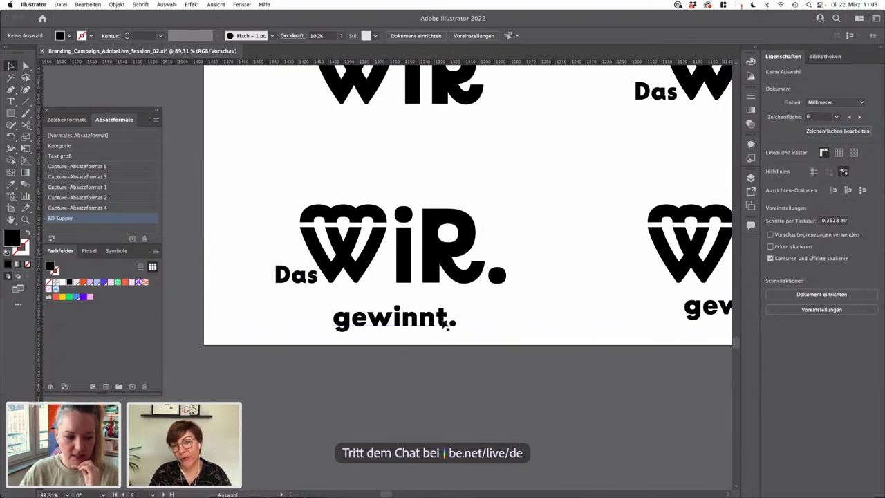
drag(436, 324, 435, 391)
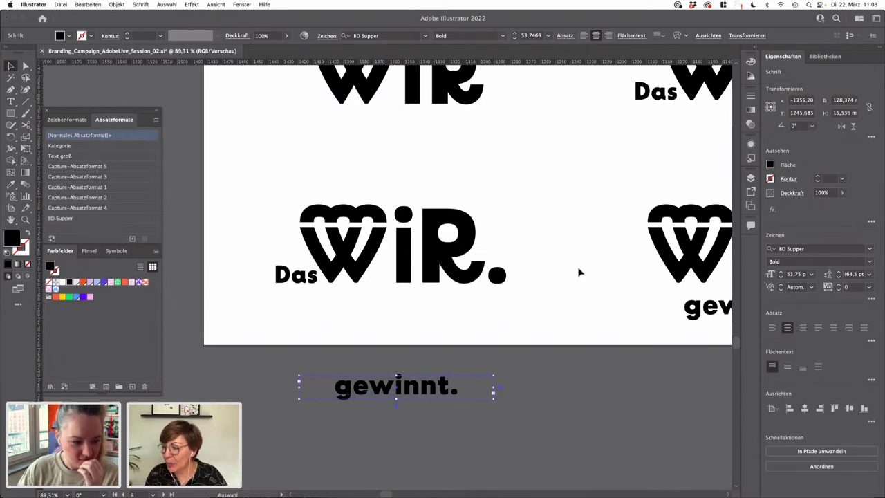
- Select the "WiR gewinnt." logo together with its text on the logo variants artboard for copying
scroll(579, 273, down, 5)
drag(590, 239, 411, 341)
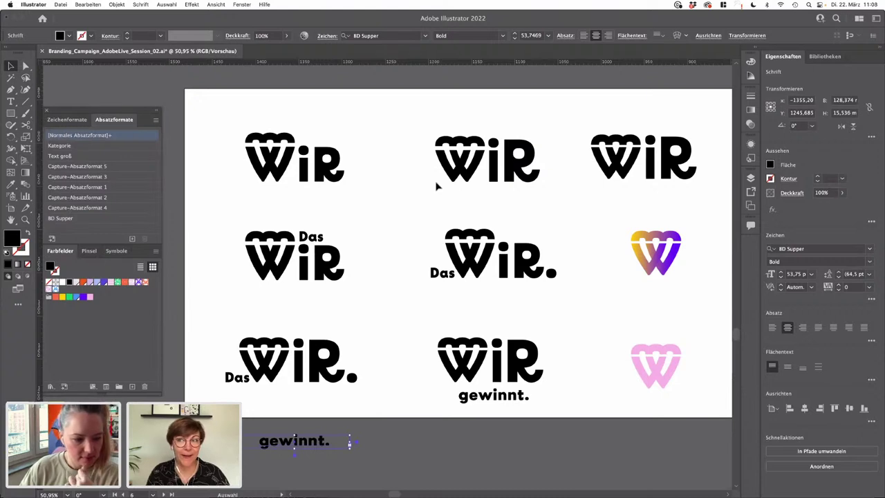
drag(421, 116, 558, 202)
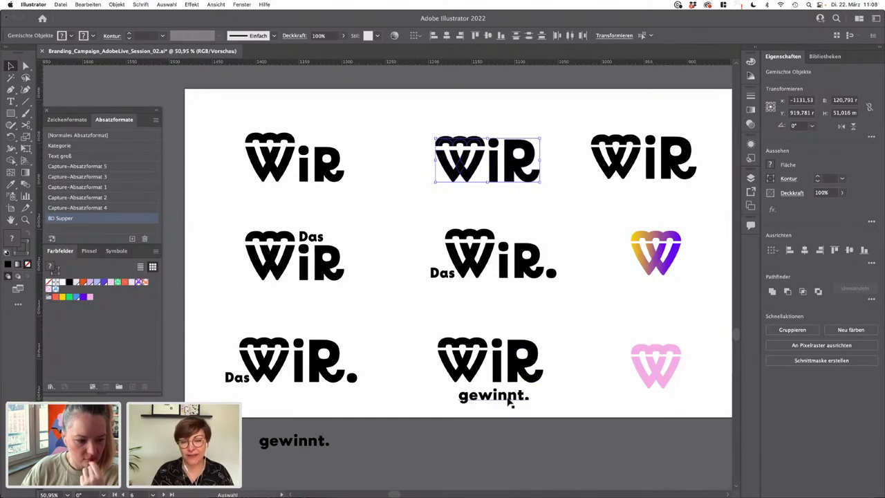
drag(407, 314, 560, 414)
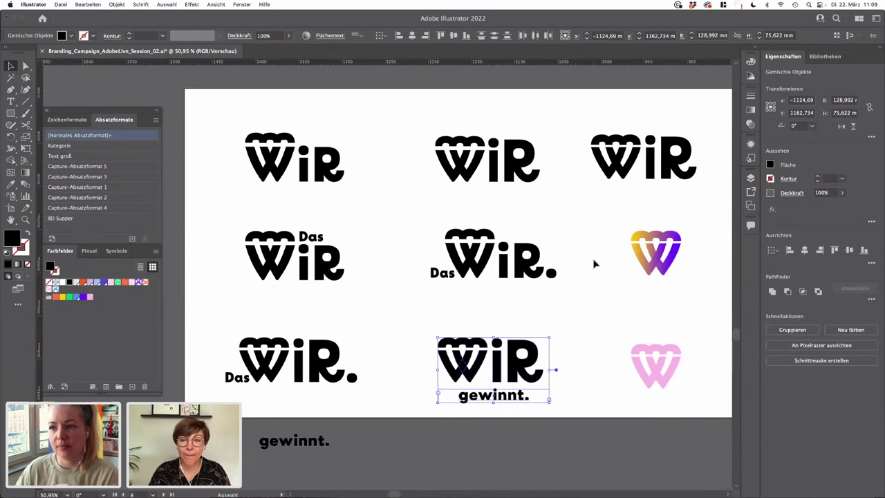
- On the Logo/Slogan artboard, lock the pink slogan background and move the two "Das WiR" logos and the small slogan text beside the artboard
alt+scroll(595, 263, down, 2)
scroll(595, 264, down, 5)
mouse_move(639, 193)
mouse_down()
mouse_move(457, 361)
mouse_move(521, 316)
mouse_up()
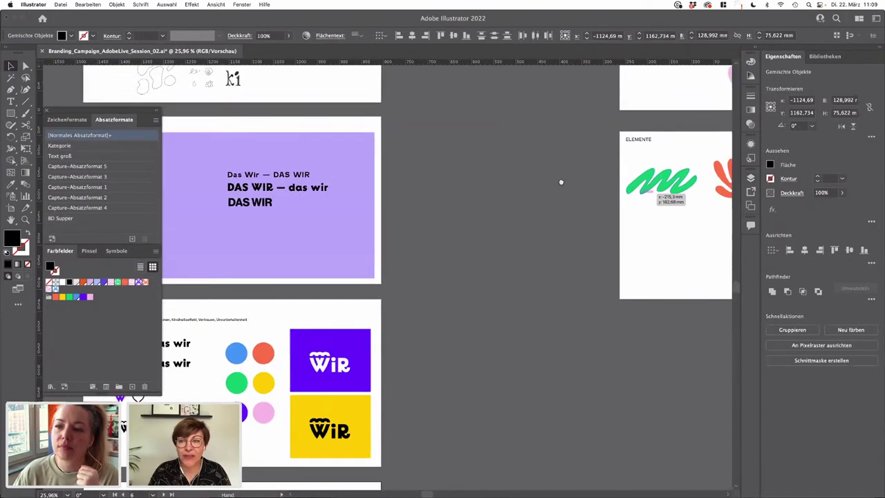
drag(563, 172, 441, 366)
drag(620, 136, 485, 326)
scroll(484, 326, up, 5)
scroll(485, 326, right, 4)
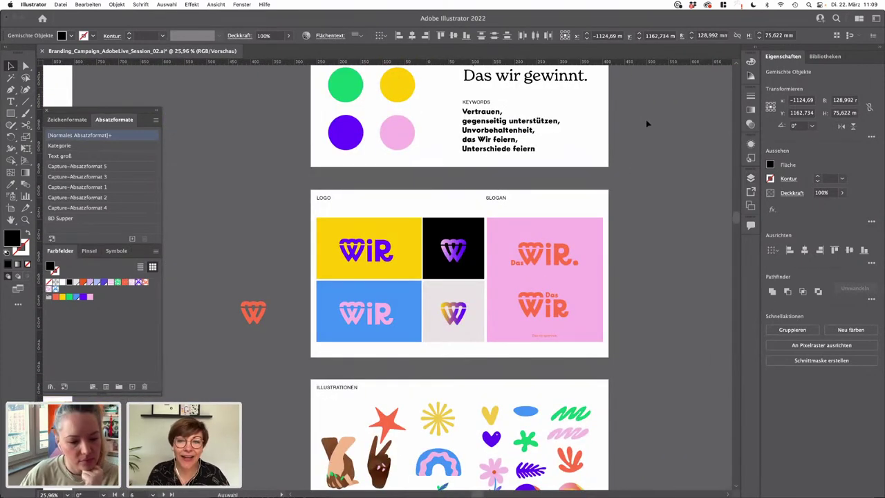
drag(644, 112, 654, 212)
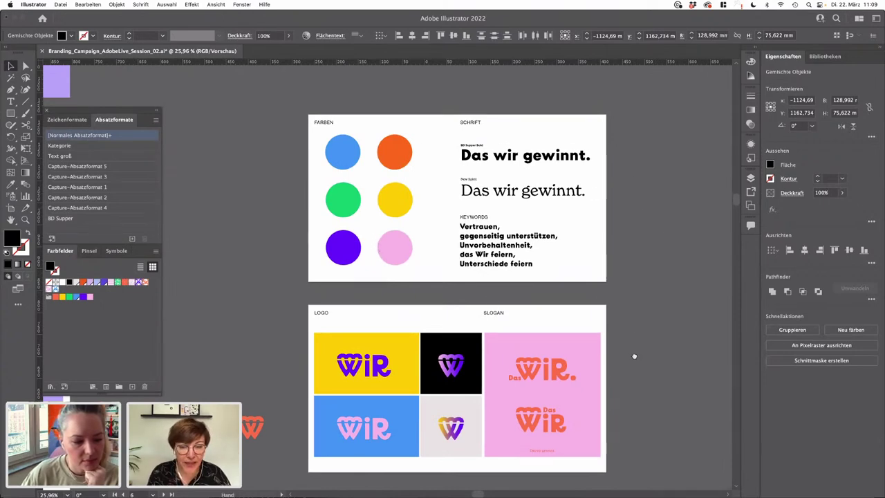
scroll(634, 356, down, 5)
scroll(407, 296, up, 3)
scroll(407, 295, up, 1)
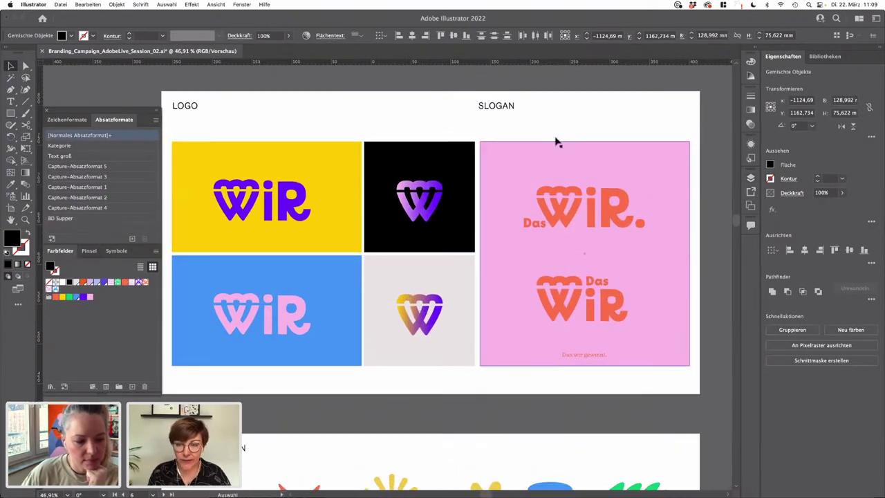
click(538, 163)
key(super+2)
drag(510, 125, 547, 369)
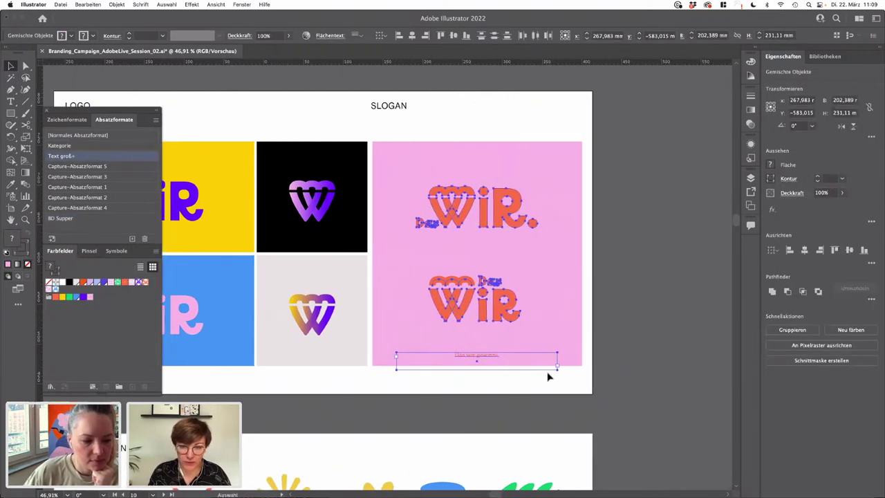
drag(450, 293, 675, 296)
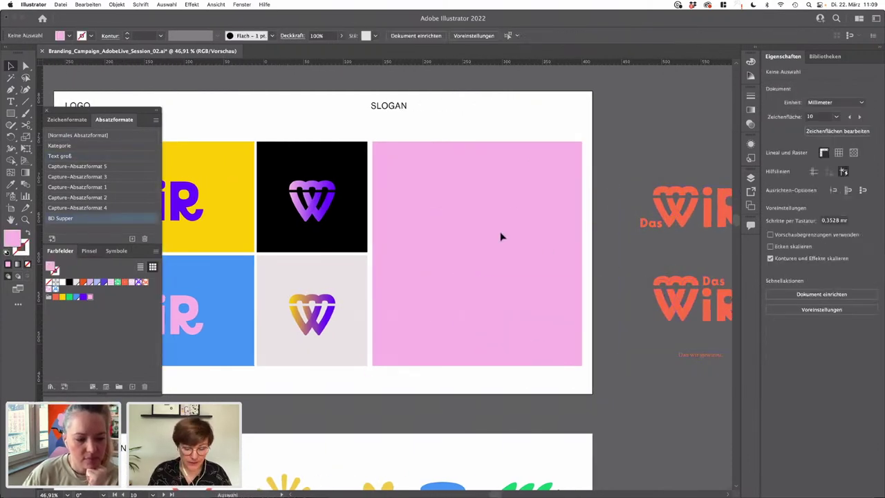
- Paste the "WiR gewinnt." logo onto the pink slogan panel and recolour its WiR wordmark with the orange-red swatch
key(ctrl+v)
drag(411, 274, 486, 345)
click(523, 325)
click(483, 255)
click(56, 297)
click(406, 433)
drag(290, 357, 407, 350)
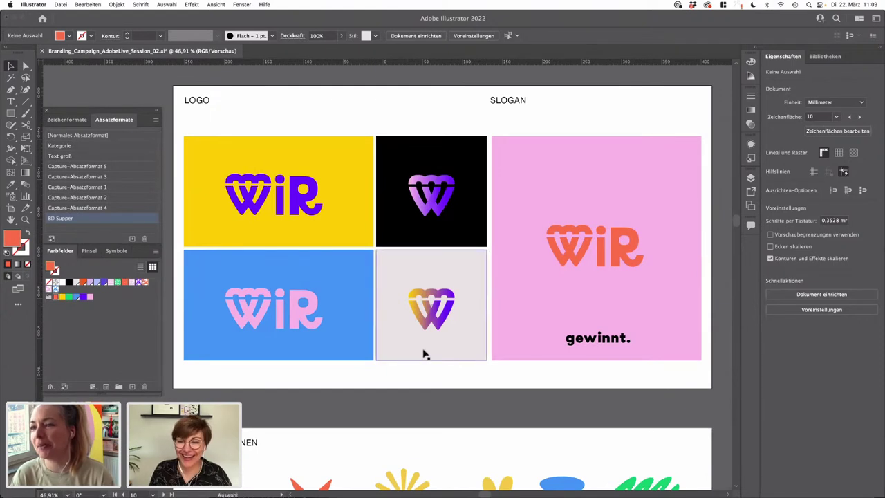
- Recolour the "gewinnt." text on the pink slogan panel with the orange-red swatch and shift it slightly down
click(574, 342)
click(54, 298)
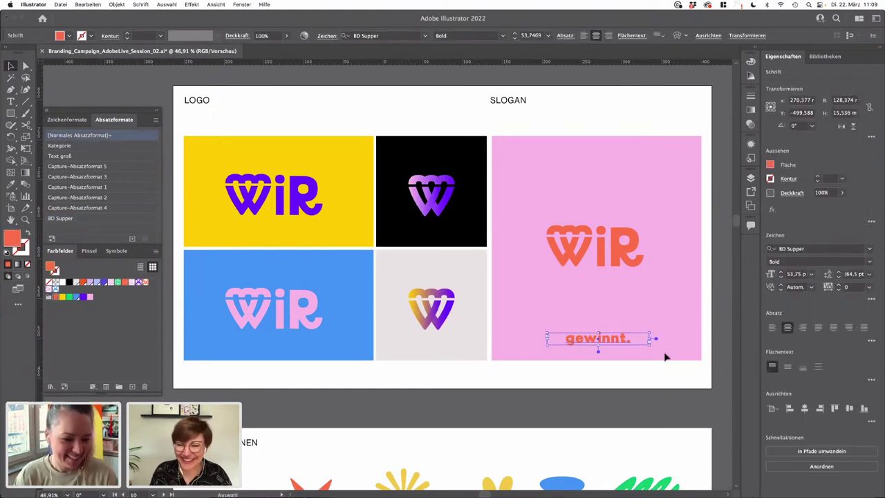
drag(622, 336, 623, 343)
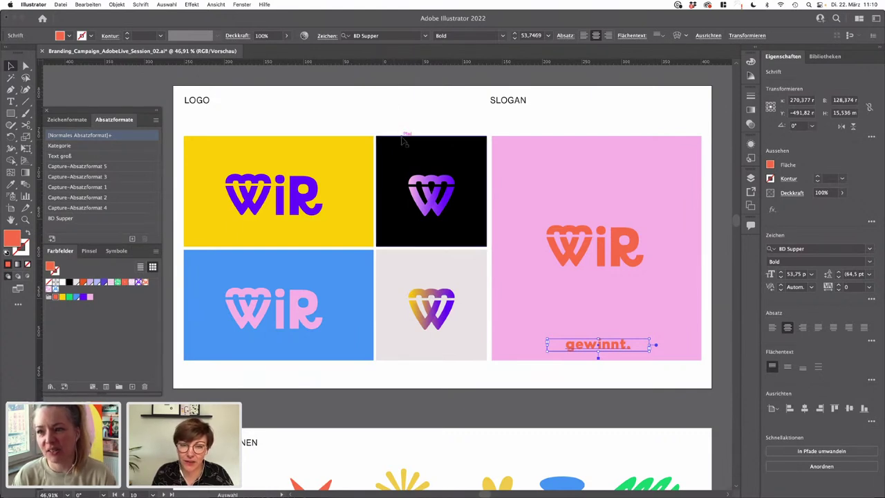
- Recolour the W icon on the black panel orange-red and the W icon on the light grey panel green
drag(396, 147, 397, 273)
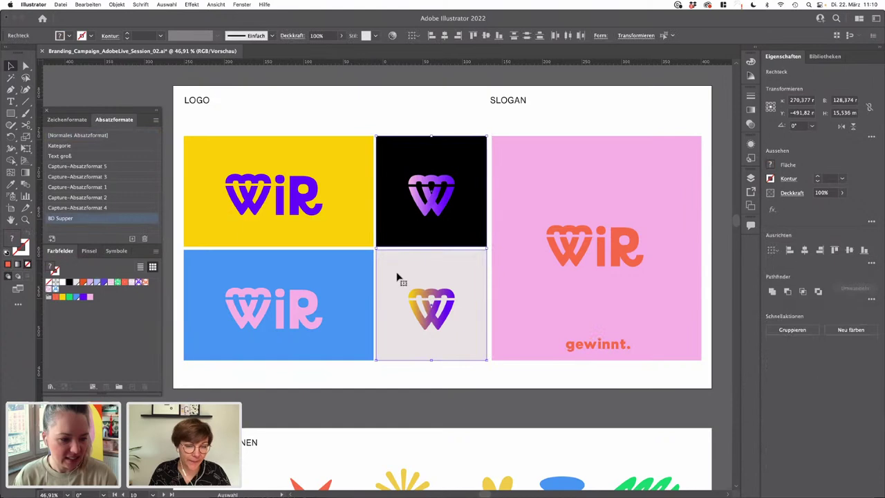
key(super+shift+a)
drag(399, 180, 462, 237)
click(54, 297)
click(430, 301)
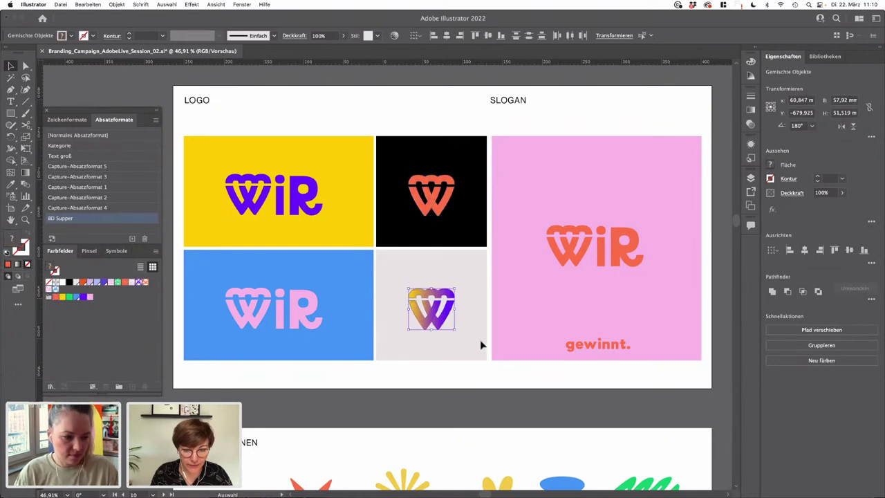
click(68, 298)
click(417, 404)
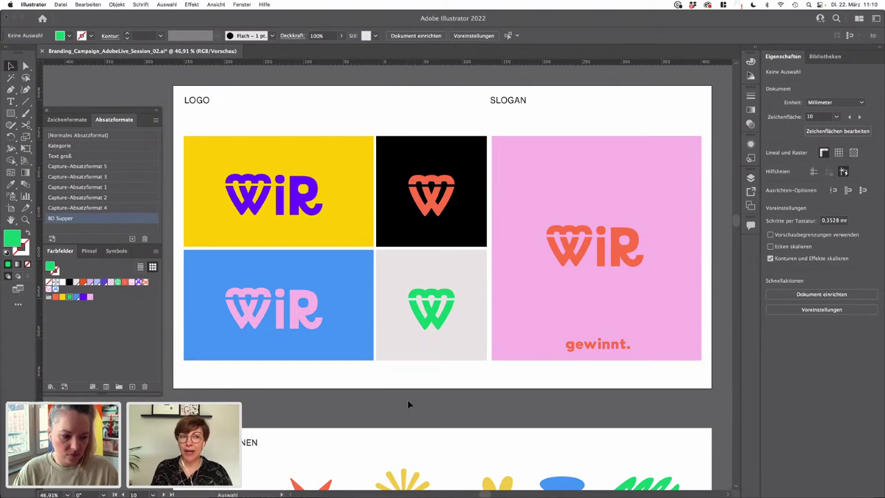
- Switch to Illustrator on the iPad and examine the coloured illustrations, including the holding hands, the mouth and the heart cherries
scroll(420, 339, down, 1)
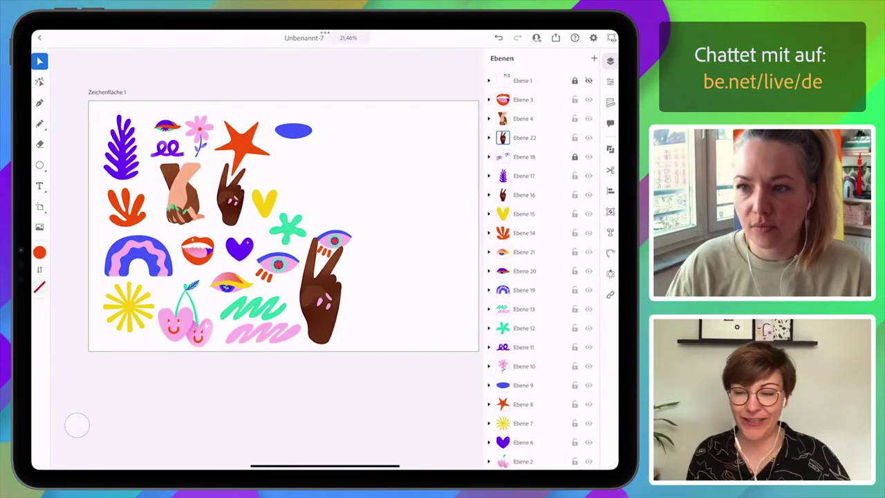
scroll(156, 163, up, 5)
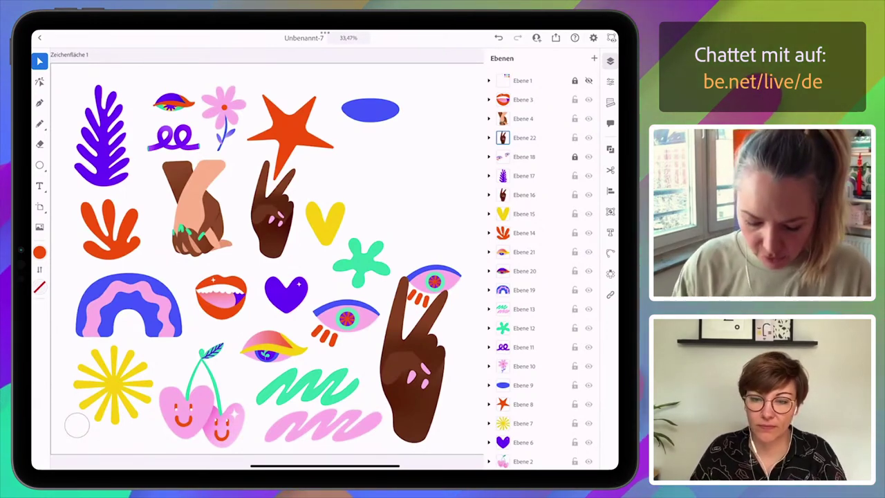
scroll(216, 206, up, 1)
scroll(228, 207, up, 5)
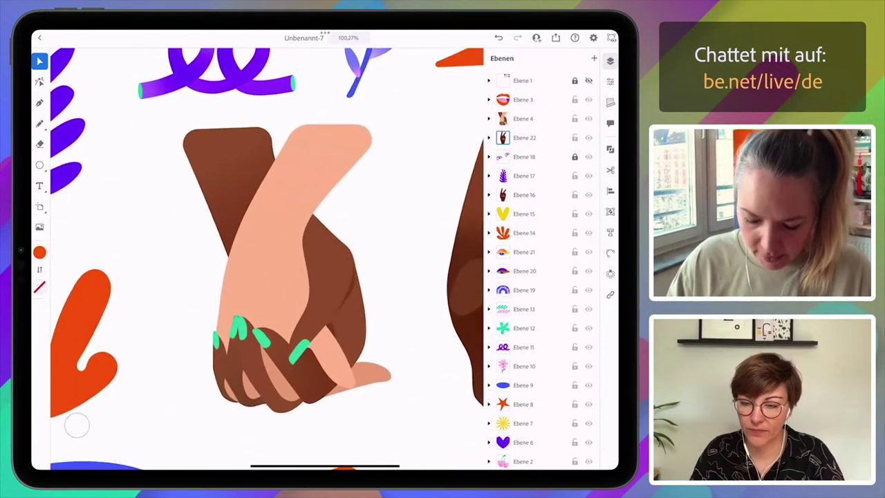
scroll(266, 256, up, 3)
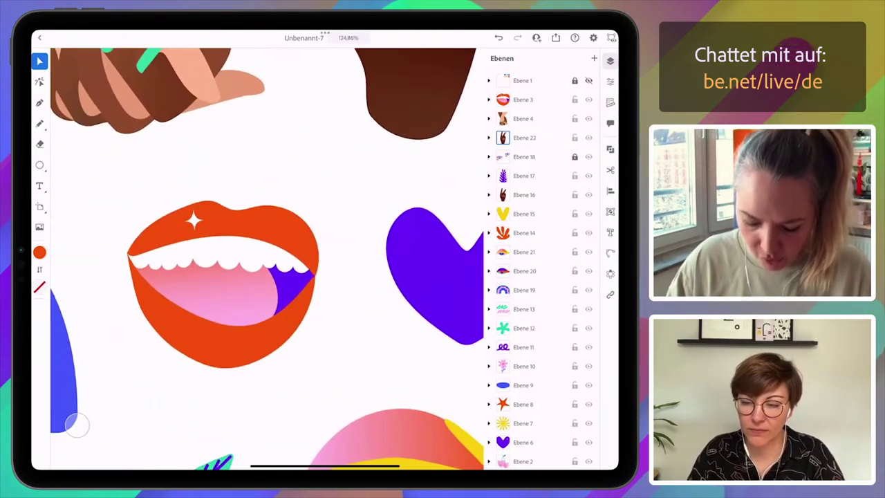
scroll(266, 259, down, 6)
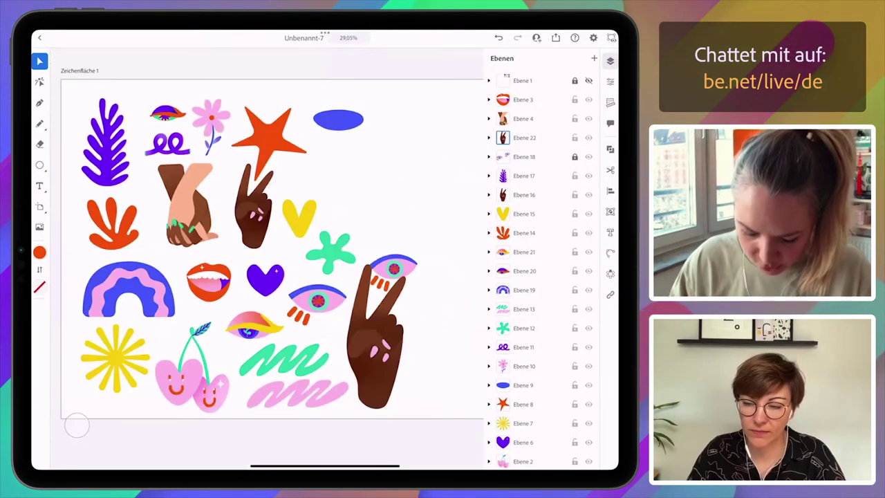
scroll(228, 291, up, 5)
scroll(325, 360, up, 4)
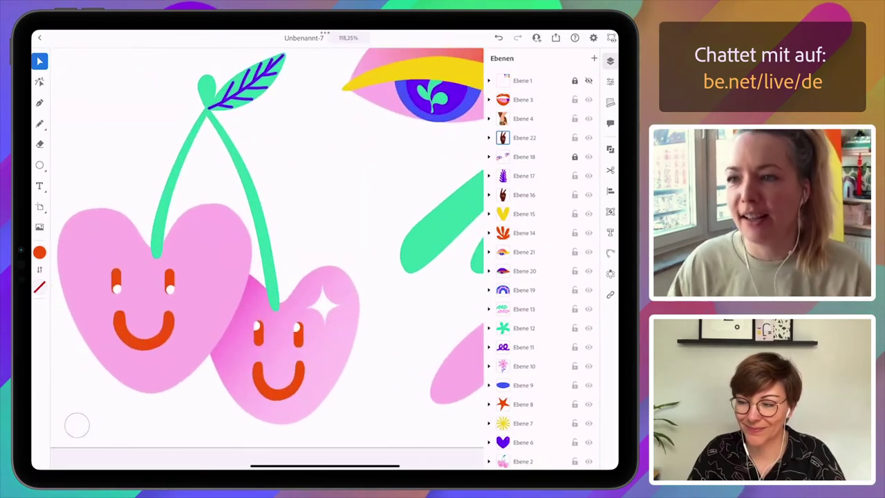
scroll(266, 229, down, 6)
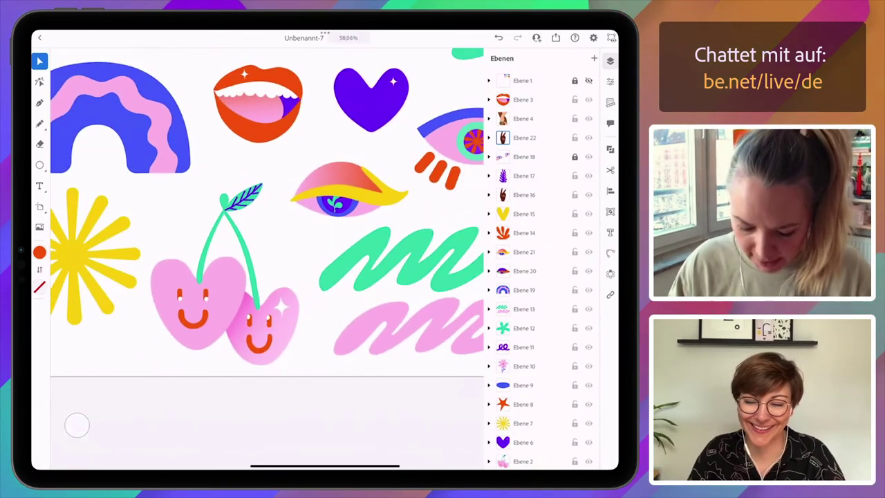
scroll(270, 229, down, 3)
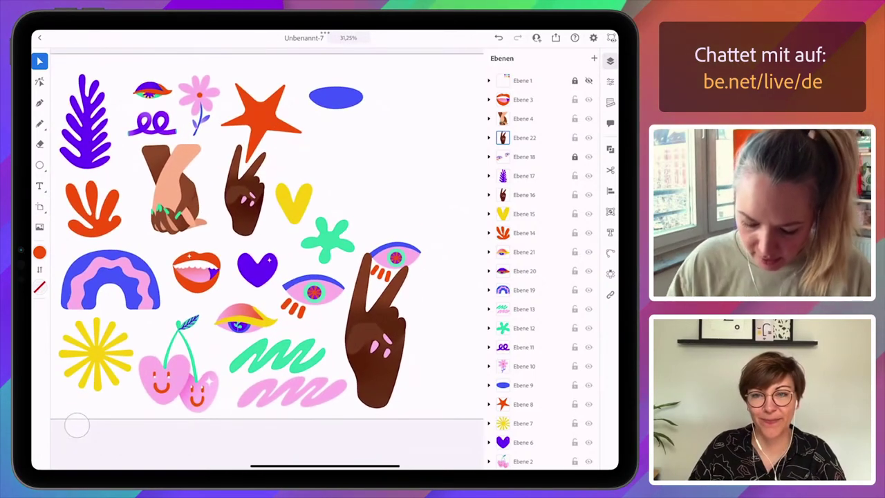
scroll(443, 291, down, 2)
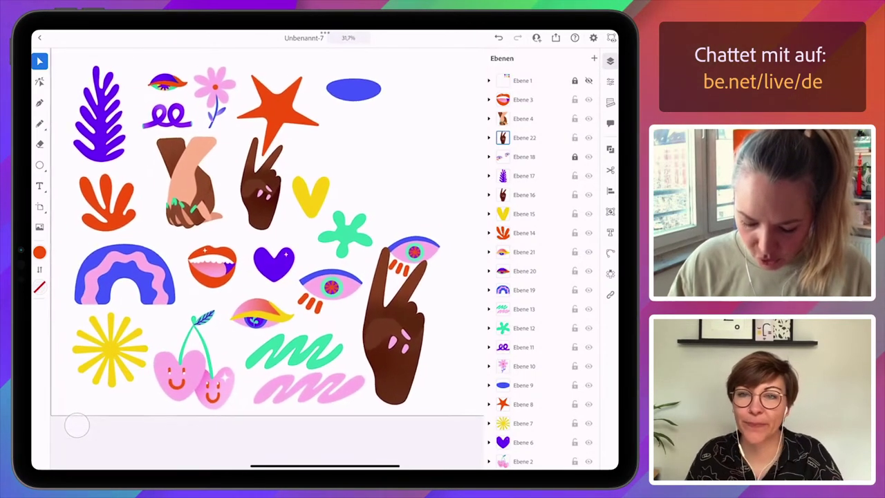
scroll(284, 270, down, 2)
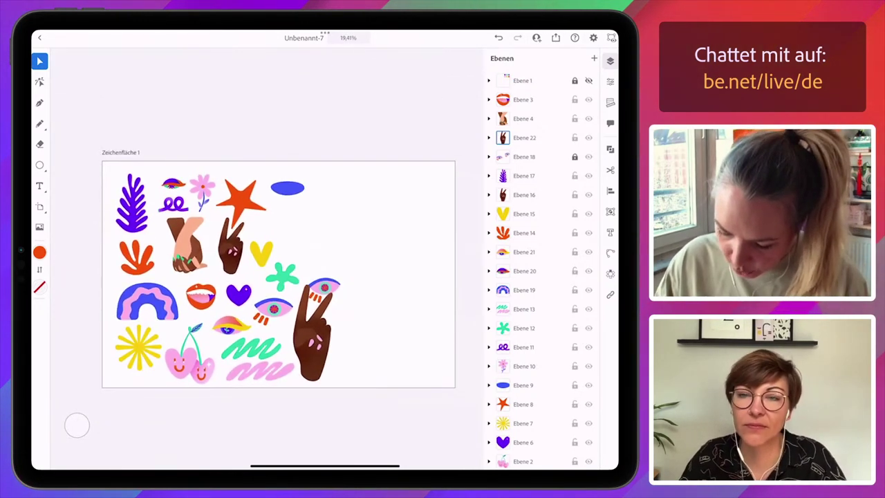
- Hide all the illustration layers from Ebene 3 down to Ebene 2
scroll(543, 270, down, 1)
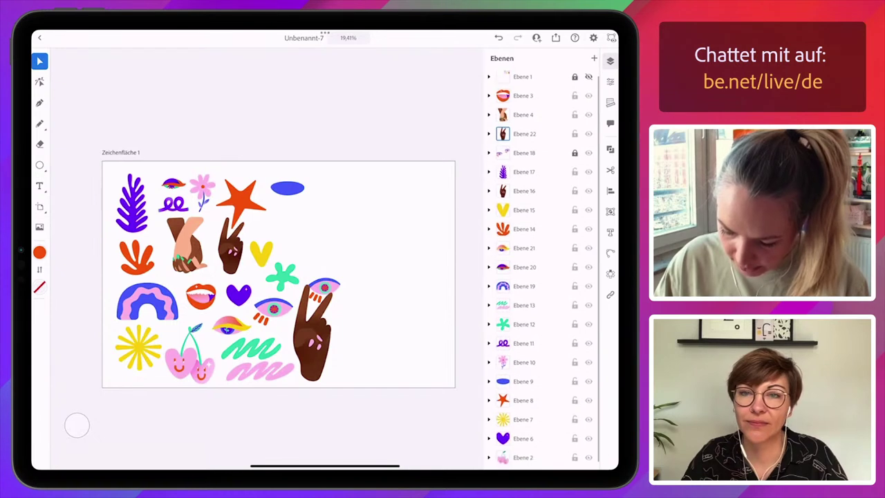
click(588, 94)
click(589, 112)
click(589, 131)
click(588, 151)
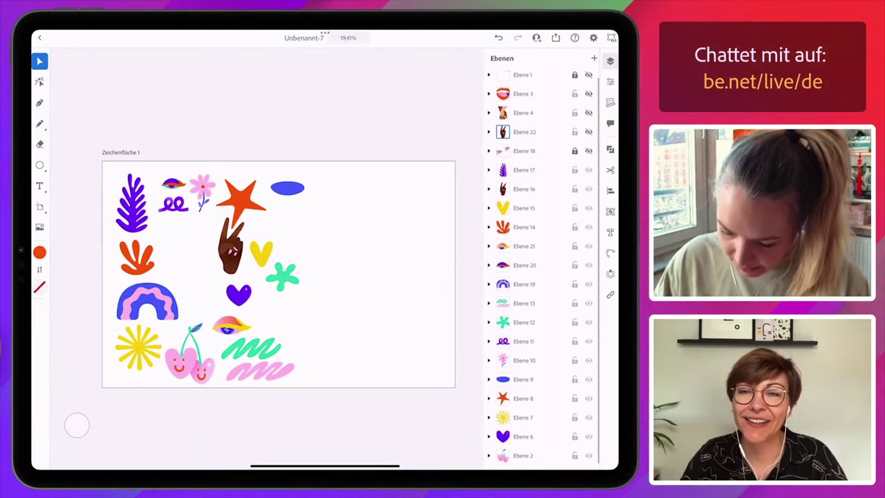
click(588, 170)
click(589, 189)
click(589, 207)
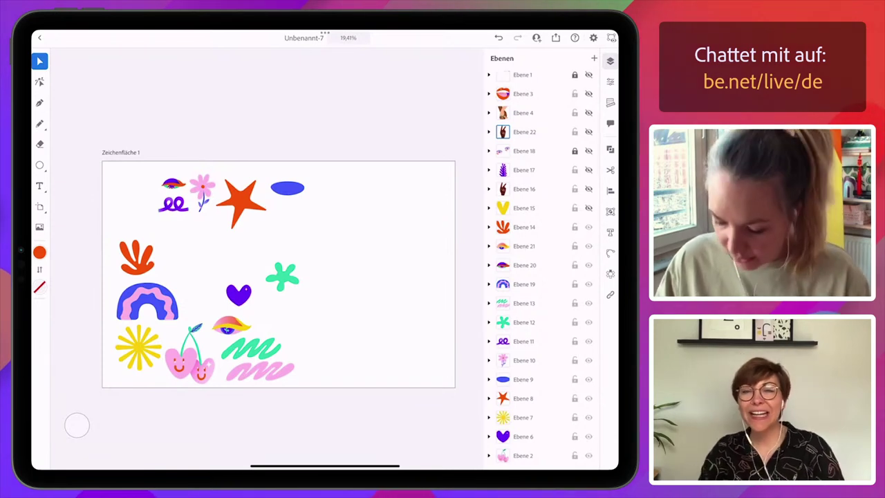
click(588, 227)
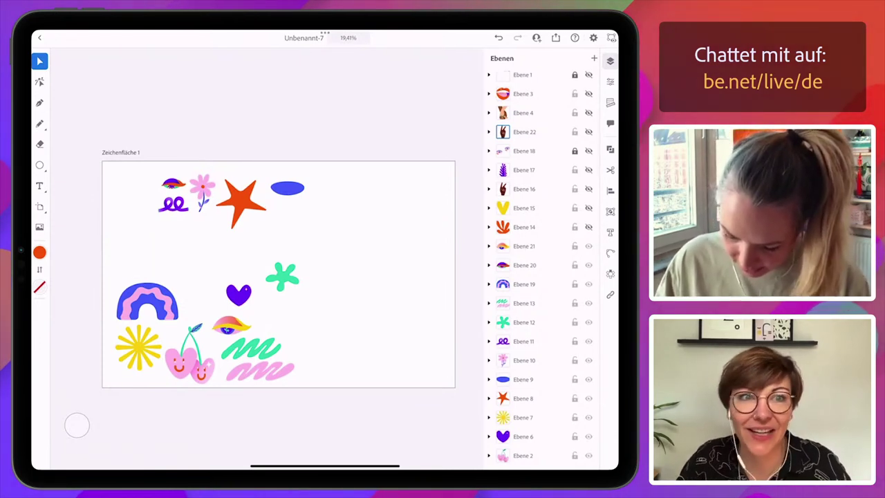
click(588, 245)
click(588, 265)
click(589, 284)
click(588, 303)
click(588, 322)
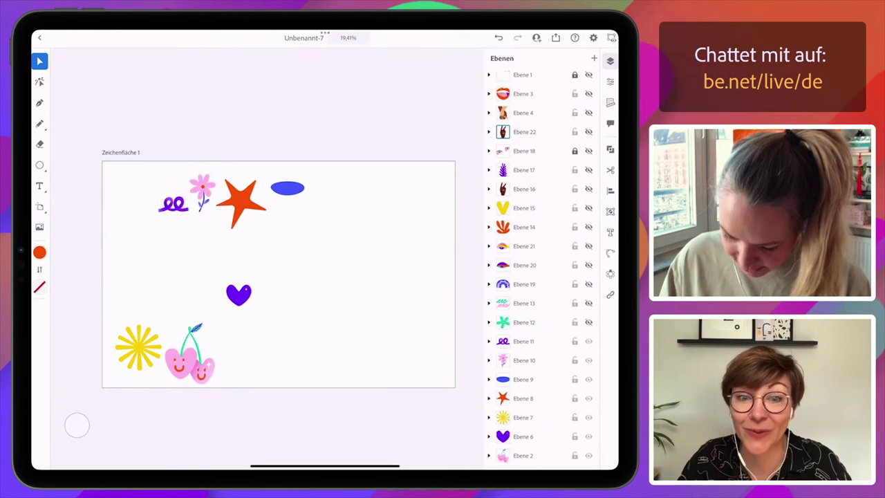
click(589, 340)
click(588, 360)
click(589, 379)
click(589, 399)
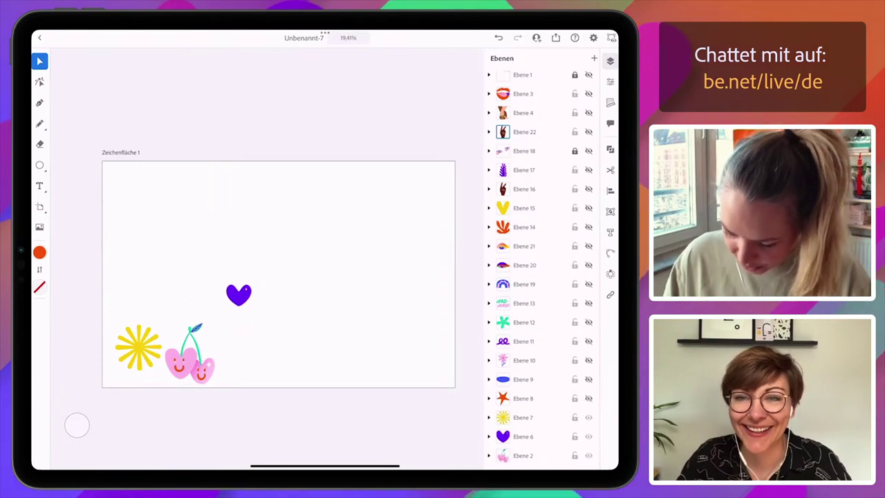
click(589, 417)
click(589, 436)
scroll(539, 277, down, 1)
click(589, 452)
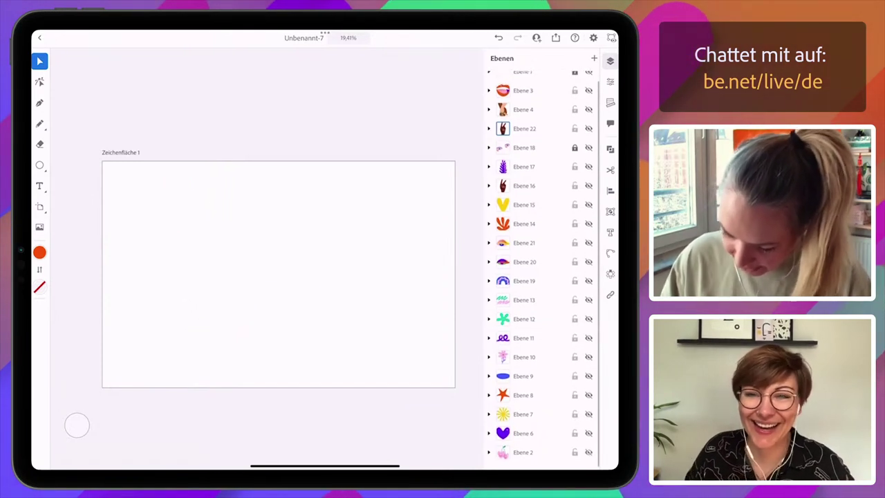
- Show the sketch layer Ebene 1 with the pencil drawings and colour palette
scroll(539, 276, up, 2)
click(588, 81)
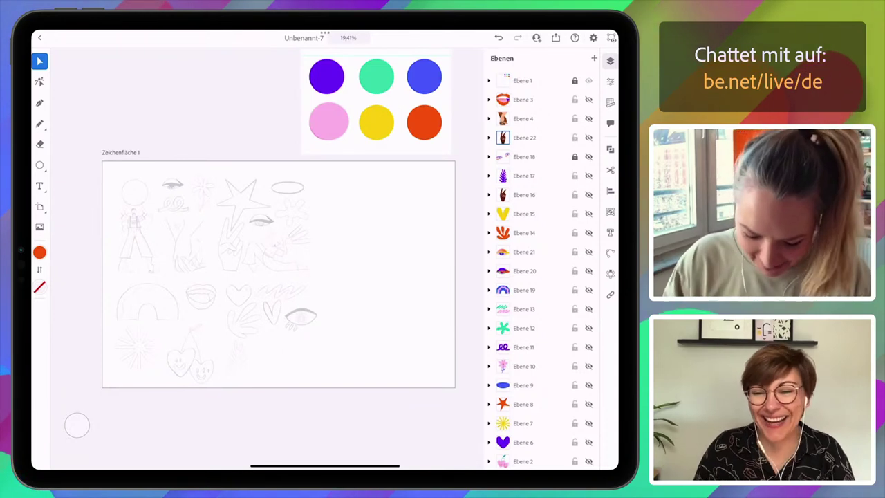
scroll(276, 260, up, 5)
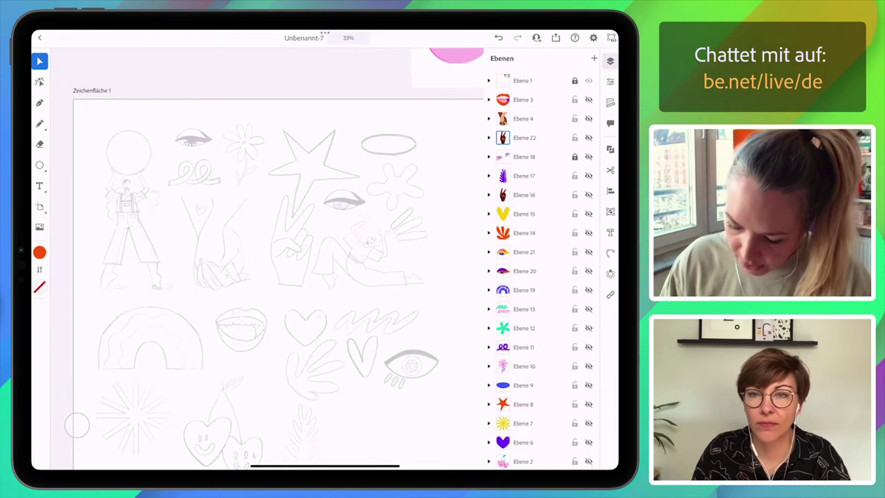
- Unlock the sketch layer Ebene 1, select its sketches and set their opacity to 95%
click(489, 81)
click(488, 80)
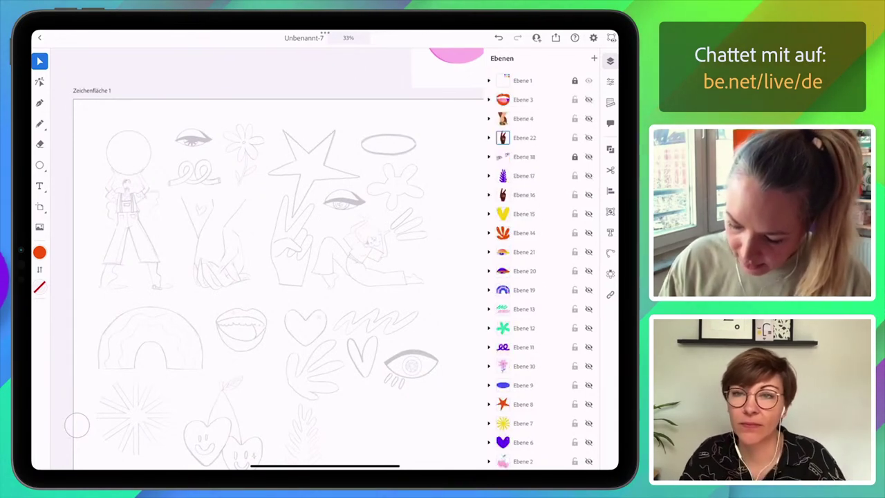
click(574, 81)
click(610, 81)
click(610, 81)
click(610, 61)
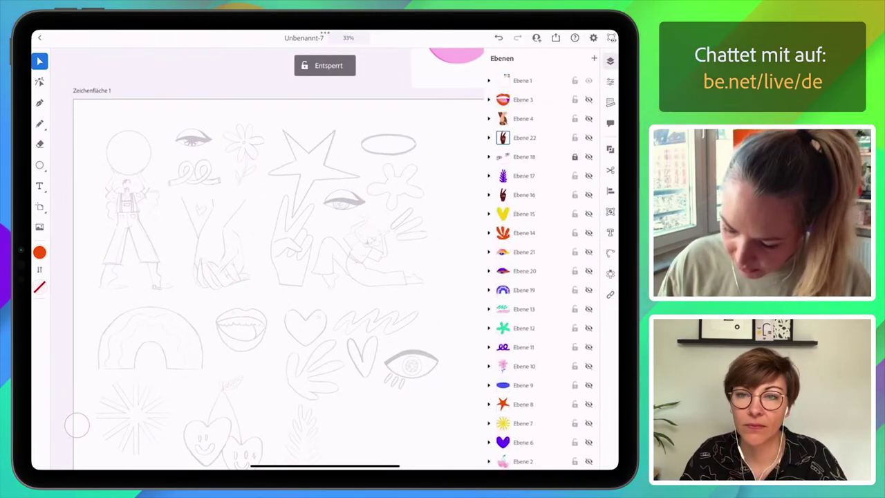
click(523, 81)
click(610, 81)
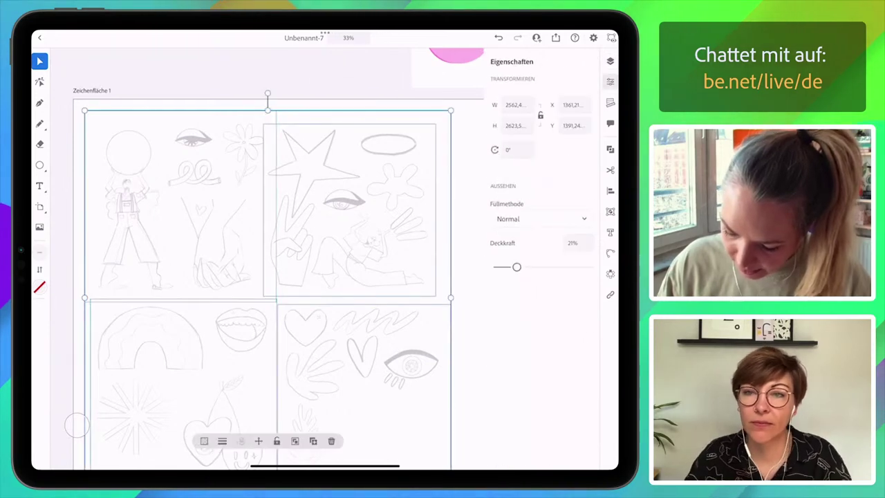
drag(517, 267, 583, 267)
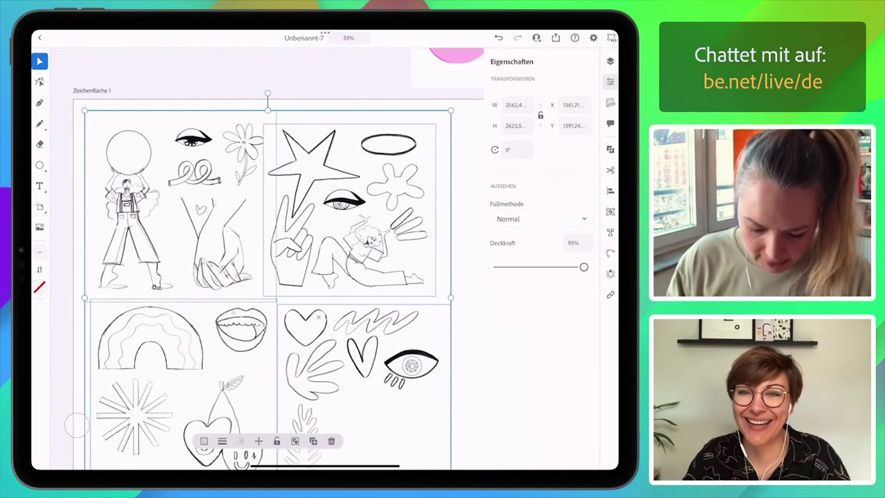
- Move the sketches slightly down and to the right on the artboard and lock layer Ebene 1
mouse_move(242, 208)
mouse_down()
mouse_move(281, 217)
mouse_move(262, 218)
mouse_up()
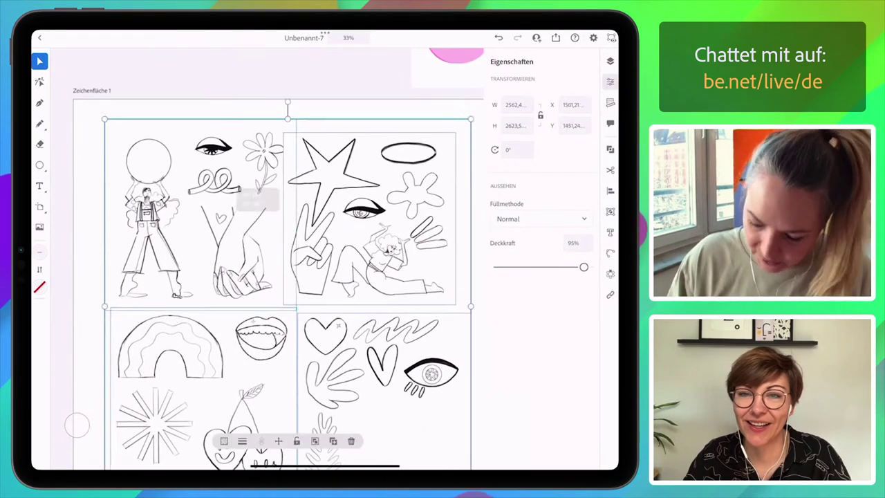
click(610, 61)
click(588, 80)
click(588, 80)
click(575, 80)
- Examine the pencil sketches up close, including the figure holding up a ball and the reclining woman
scroll(297, 263, up, 3)
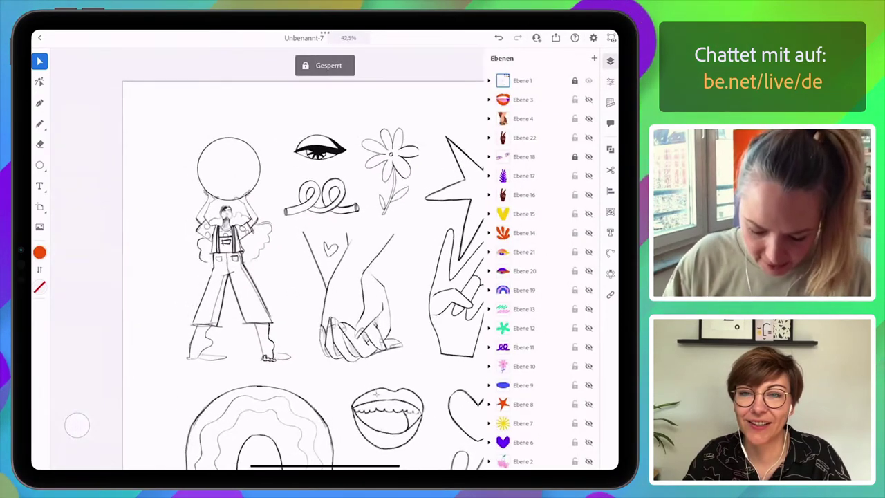
scroll(179, 242, up, 5)
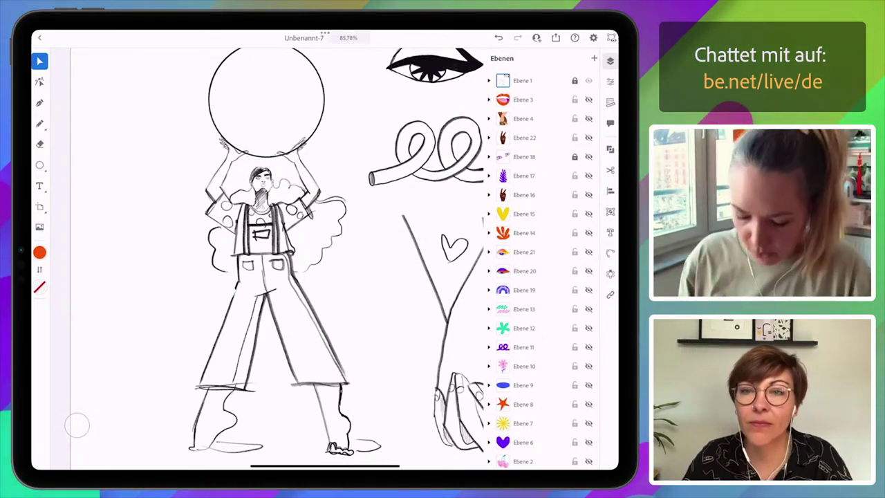
scroll(266, 259, down, 4)
scroll(266, 259, right, 4)
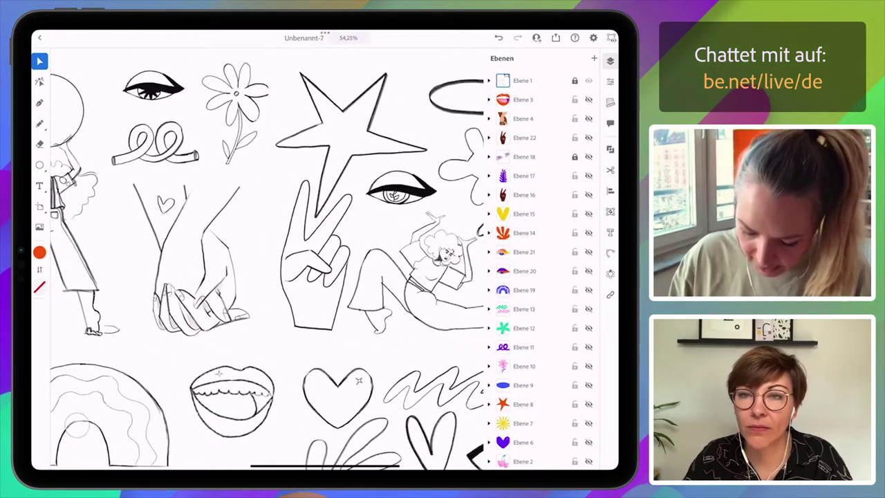
scroll(297, 270, up, 5)
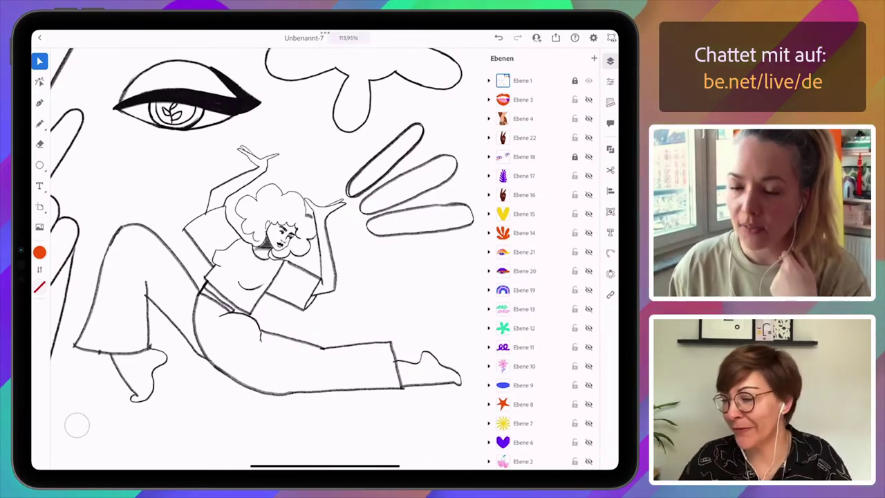
scroll(267, 260, down, 10)
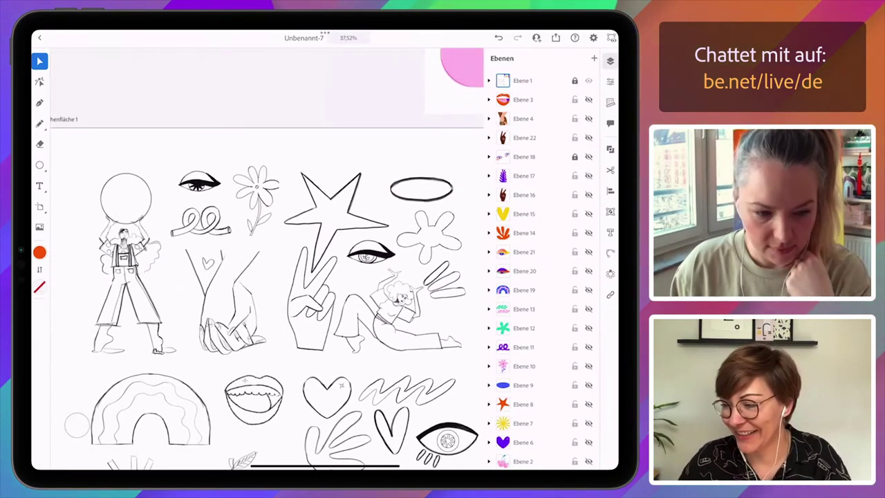
scroll(236, 332, up, 3)
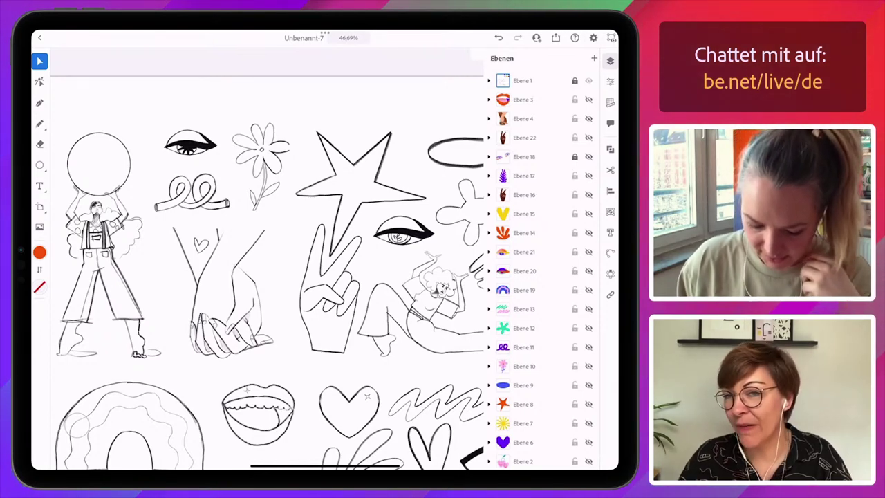
- Examine the sketch sheet again, comparing the ball-lifting figure and the reclining woman with the surrounding motifs
scroll(267, 259, left, 1)
scroll(267, 259, up, 4)
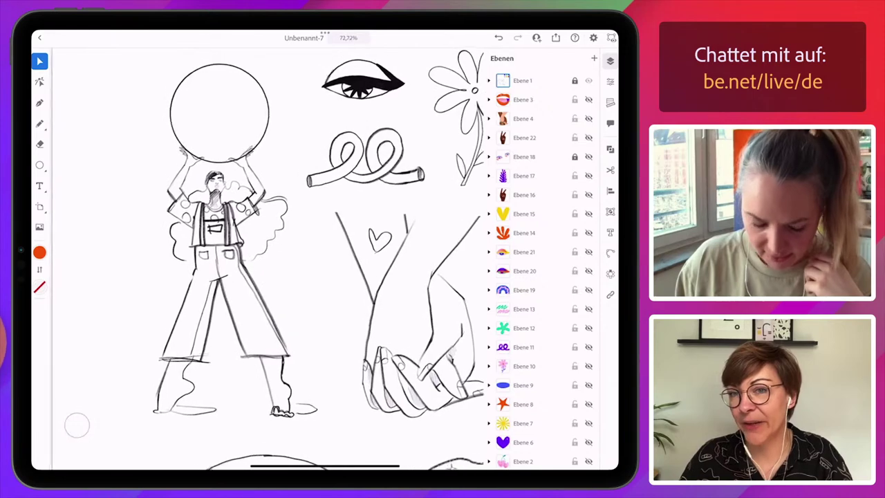
scroll(263, 262, down, 2)
scroll(263, 262, down, 3)
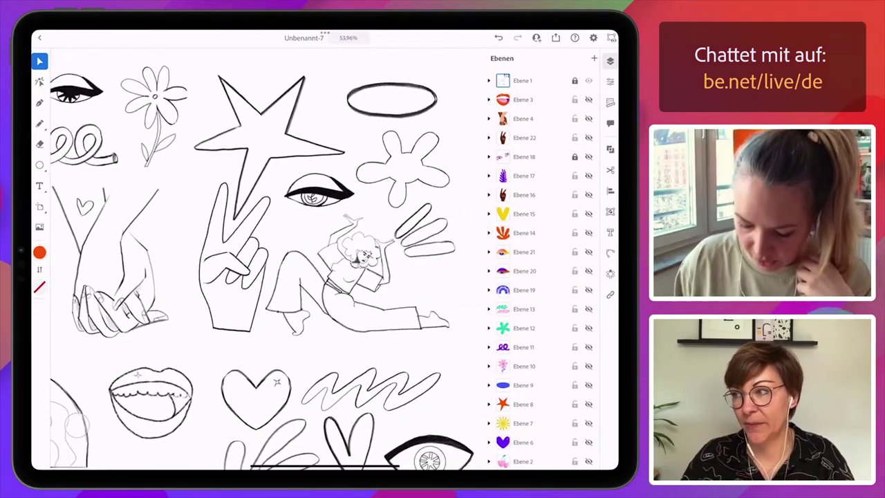
scroll(374, 277, up, 6)
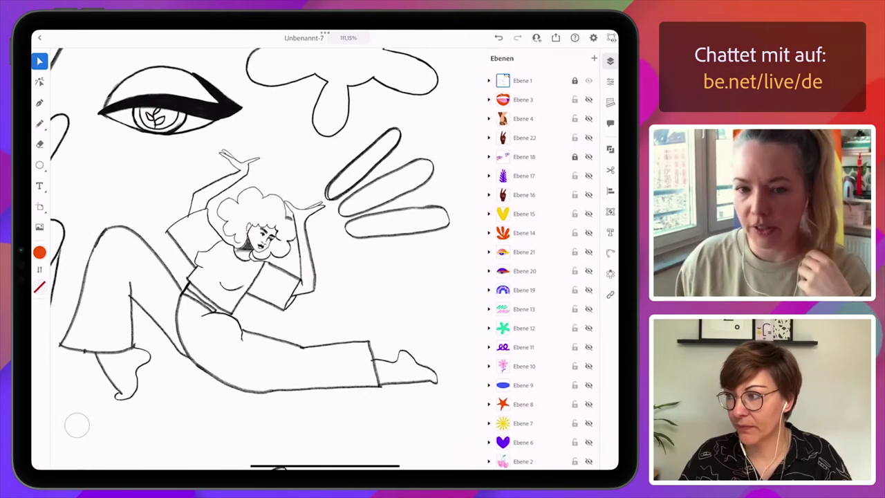
scroll(263, 263, up, 1)
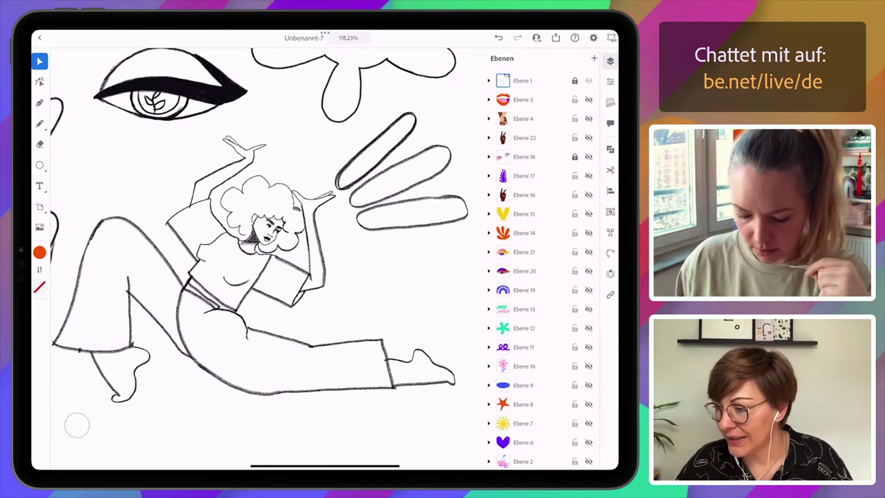
scroll(267, 259, down, 10)
scroll(267, 260, up, 3)
scroll(266, 259, up, 1)
scroll(266, 260, left, 1)
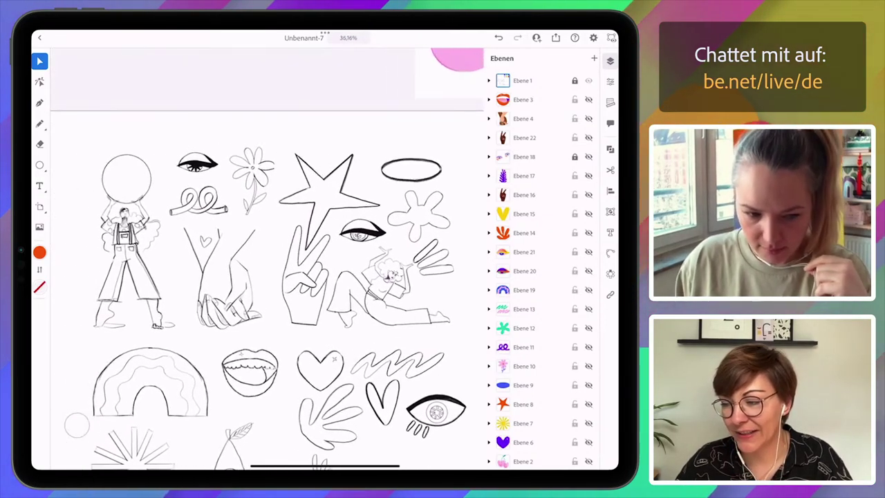
scroll(263, 256, up, 5)
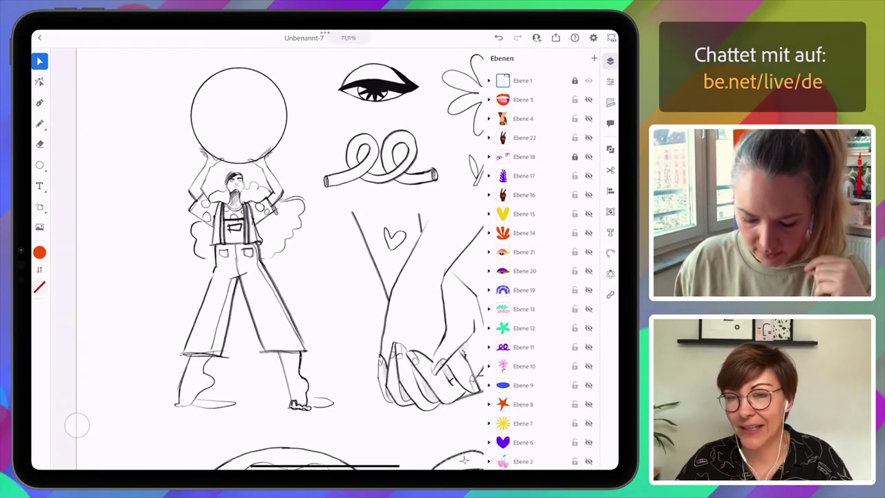
scroll(263, 256, up, 1)
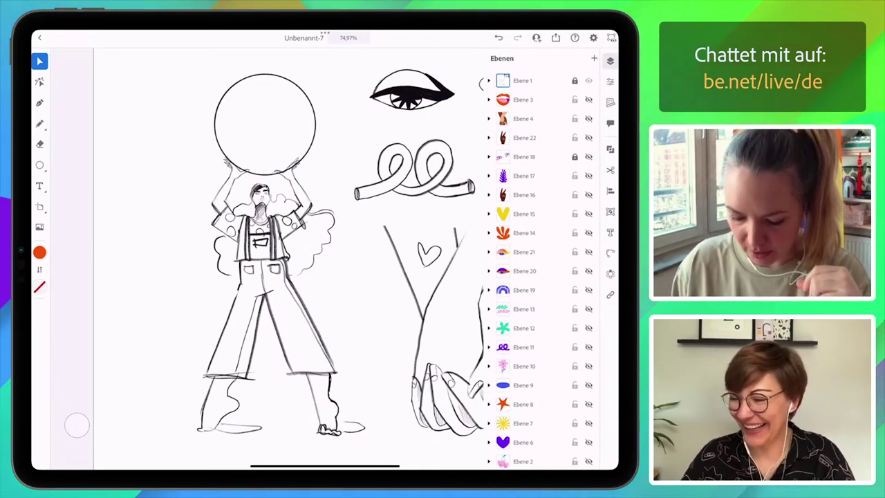
scroll(266, 259, down, 5)
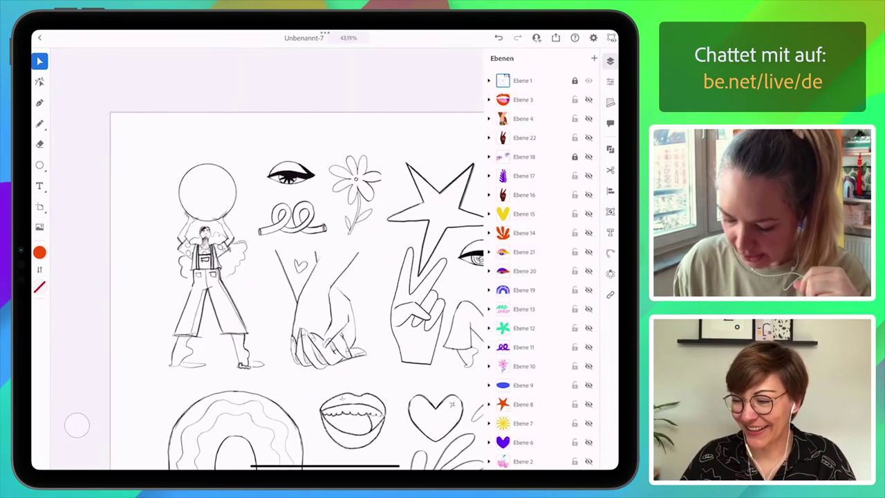
scroll(291, 276, up, 2)
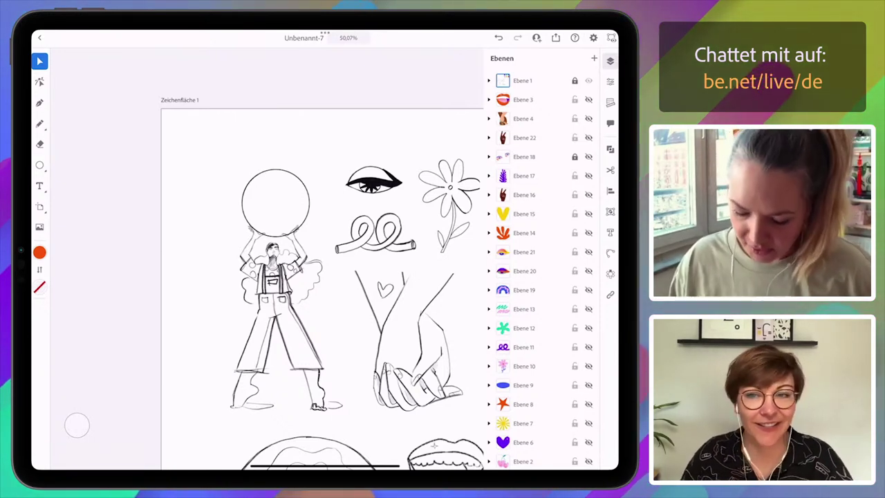
scroll(266, 276, up, 3)
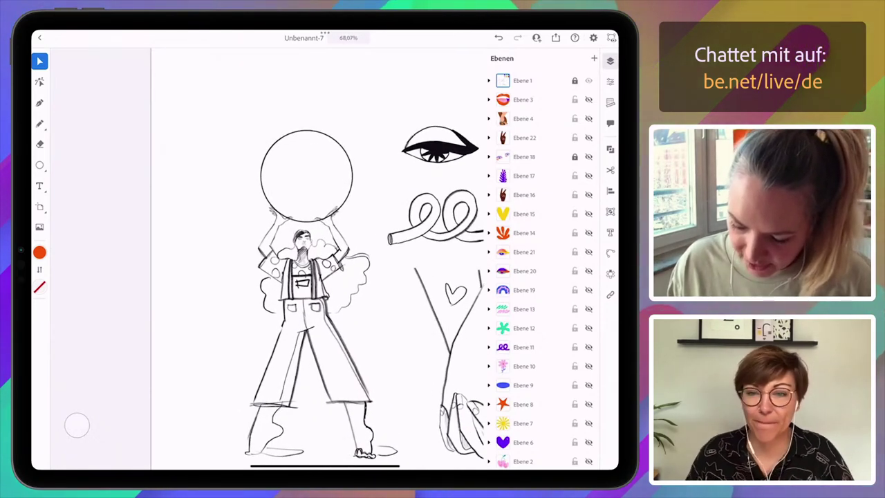
- Unlock layer Ebene 1 and set its selected sketches to the blend mode Multiplizieren with 21% opacity
click(575, 81)
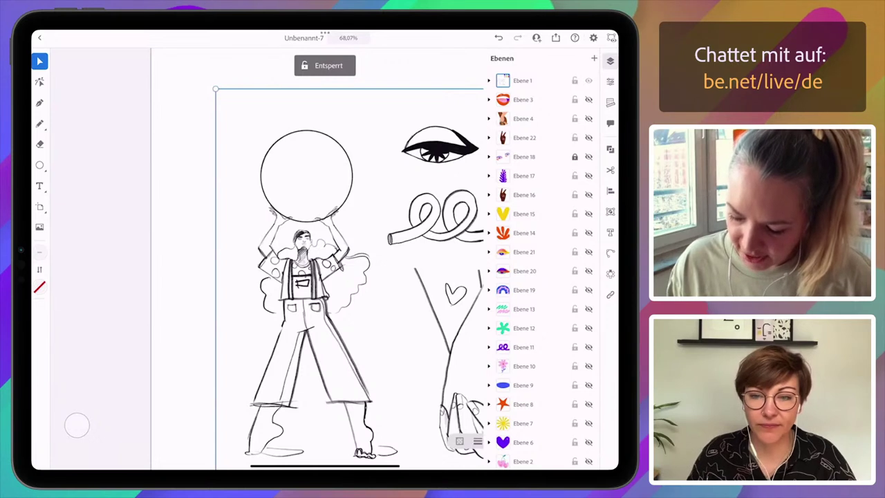
click(610, 82)
drag(584, 267, 517, 267)
click(541, 218)
click(518, 266)
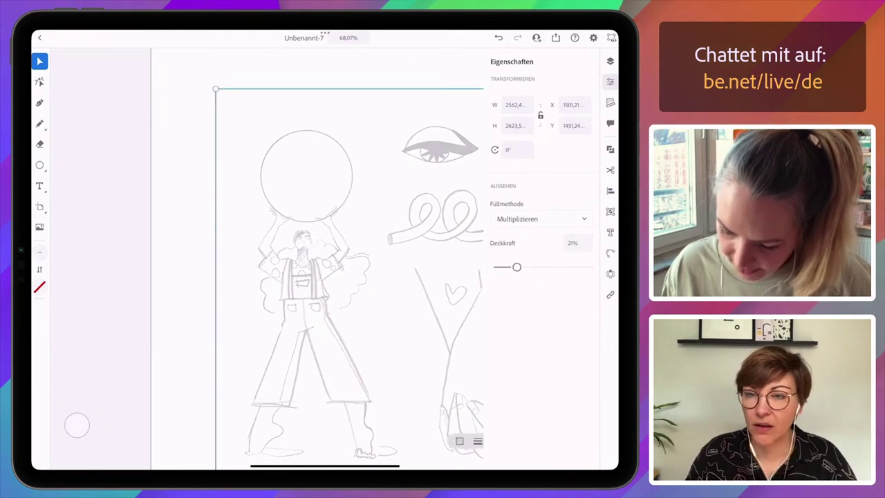
- Add a new empty layer and place it directly below the sketch layer Ebene 1
click(610, 61)
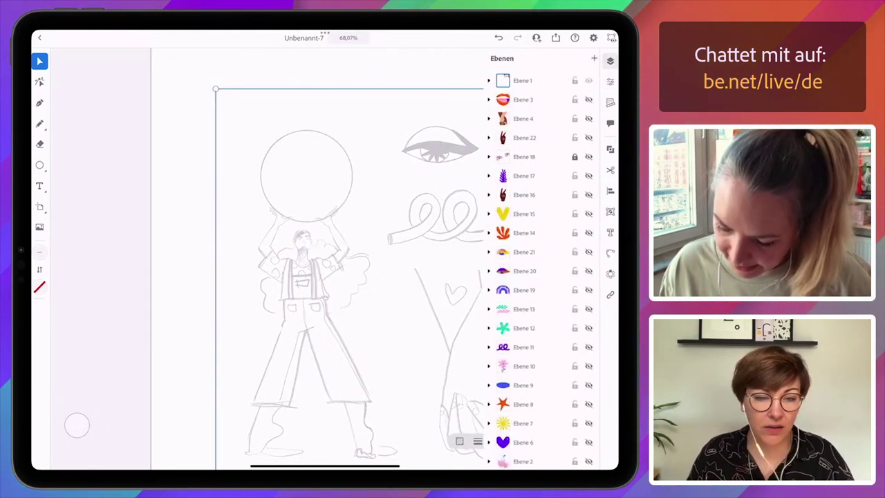
click(594, 59)
drag(524, 80, 524, 99)
scroll(269, 260, down, 5)
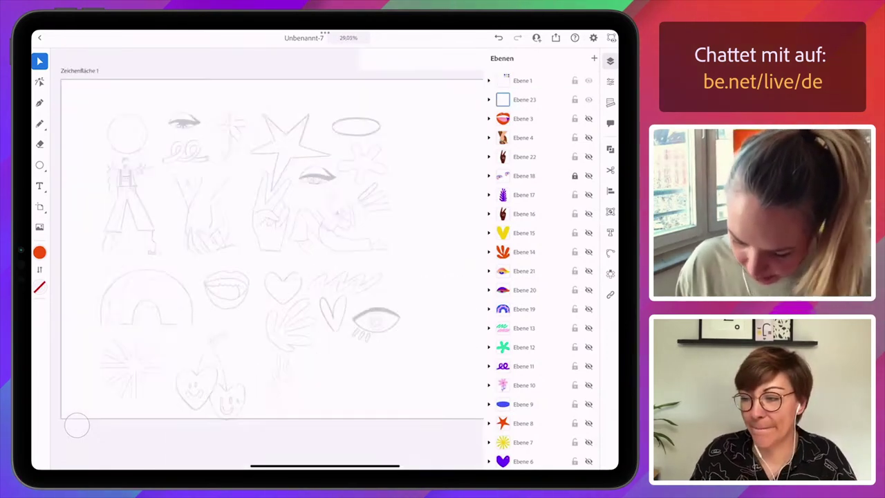
- Expand layer Ebene 1, unlock the colour palette image and the pink ellipse, and select both objects
click(489, 80)
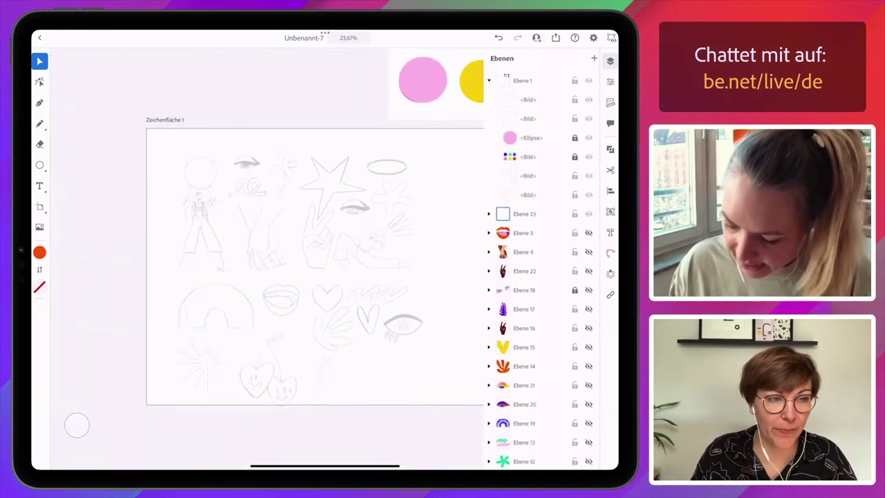
click(575, 157)
click(528, 156)
mouse_move(456, 84)
mouse_down()
mouse_move(430, 83)
mouse_move(461, 83)
mouse_up()
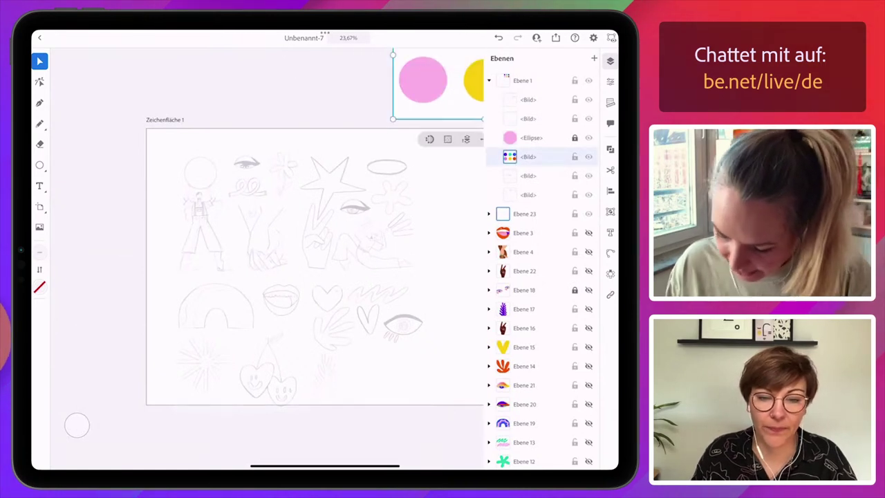
click(575, 138)
click(529, 138)
click(76, 425)
shift+click(528, 157)
- Scale the palette down, place it on the artboard beside the ball-lifting figure, and lock layer Ebene 1
drag(423, 79, 276, 252)
drag(338, 146, 418, 227)
drag(378, 201, 358, 220)
drag(367, 338, 299, 239)
drag(285, 172, 274, 164)
click(489, 80)
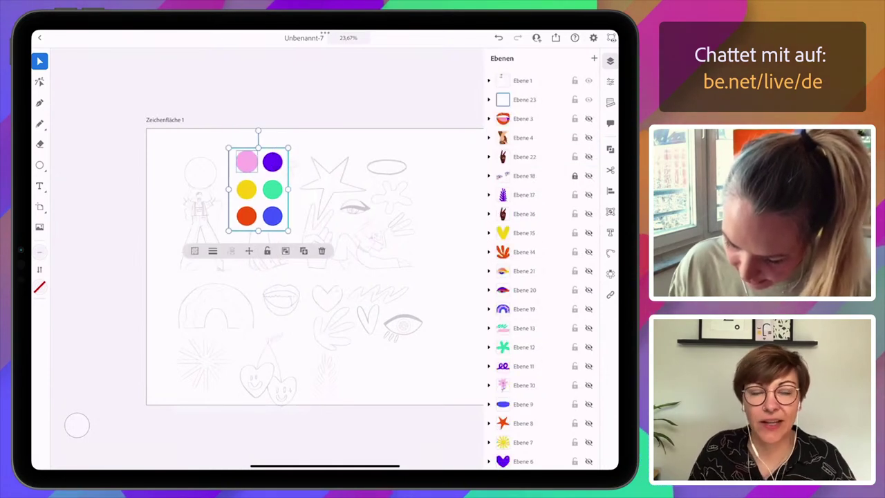
click(575, 80)
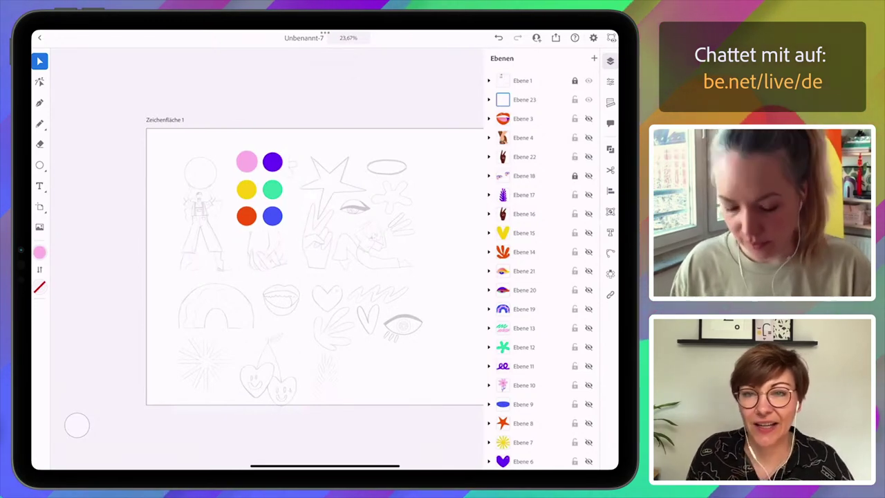
- Change the fill colour from pink to a light orange-brown skin tone
scroll(192, 166, up, 5)
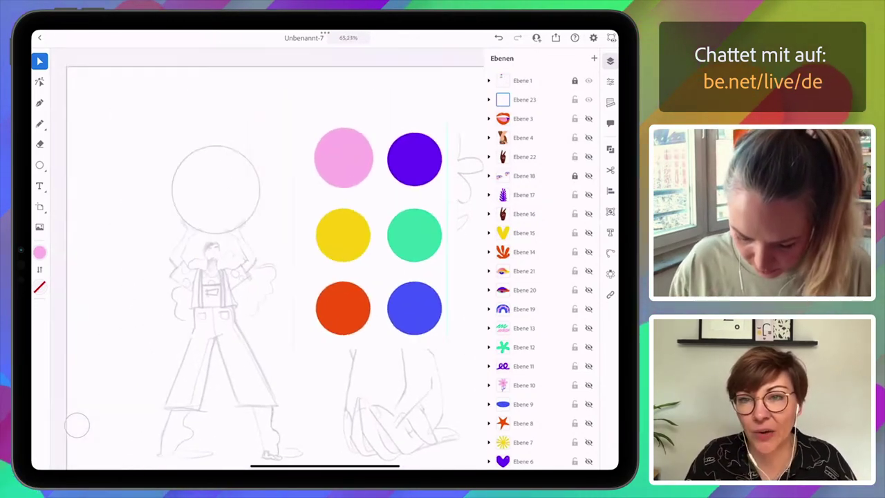
scroll(276, 235, up, 3)
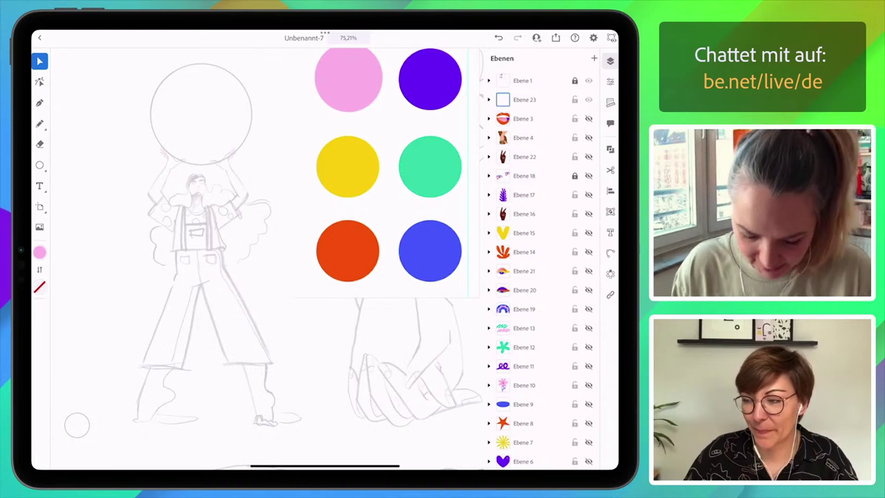
scroll(263, 256, up, 1)
scroll(263, 256, down, 2)
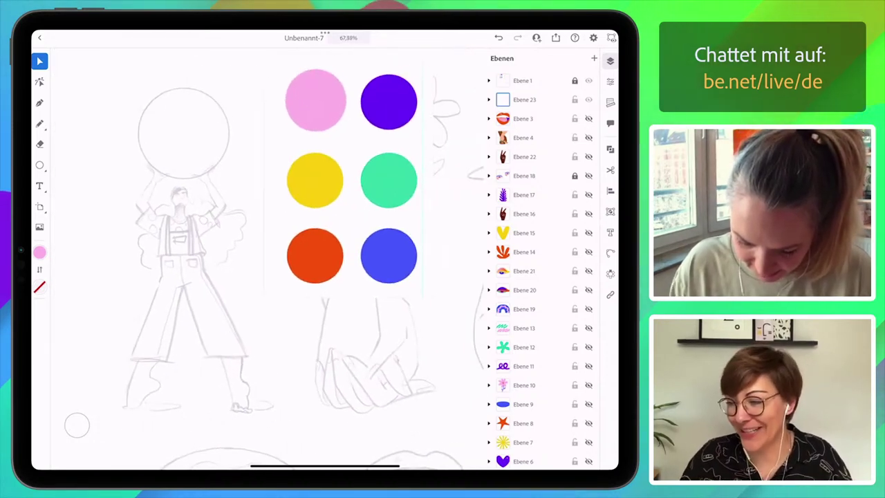
scroll(277, 242, down, 2)
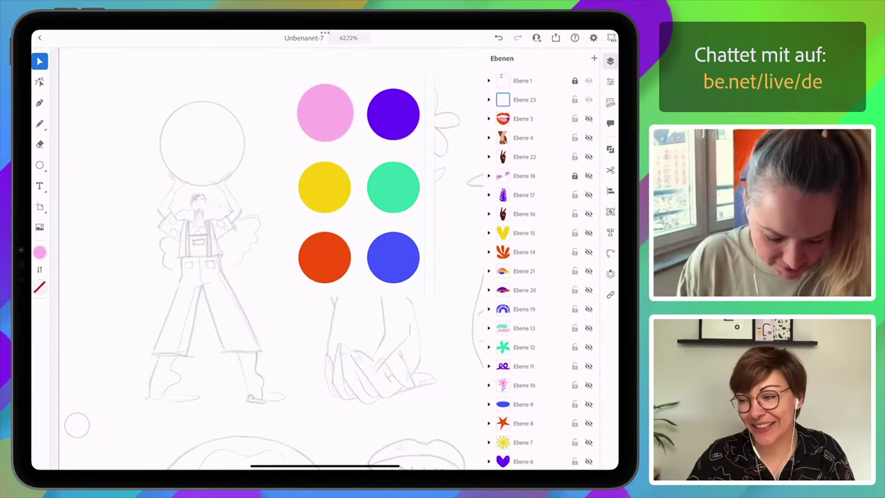
click(39, 252)
drag(325, 296, 322, 175)
drag(136, 157, 142, 164)
drag(132, 164, 109, 168)
- Trace the ball-lifting figure's raised left-hand arm and hand as a filled skin-tone shape with the Pencil tool
click(40, 124)
scroll(188, 201, up, 5)
scroll(207, 172, up, 5)
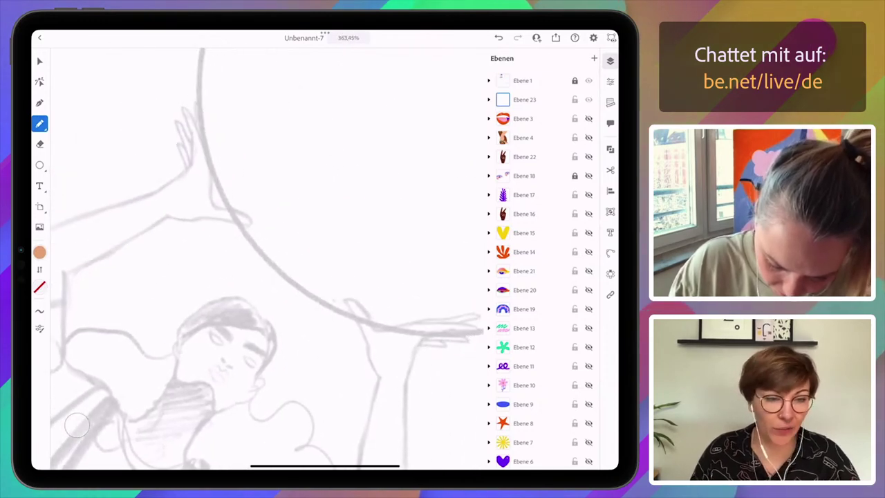
mouse_move(191, 124)
mouse_down()
mouse_move(188, 167)
mouse_move(199, 113)
mouse_move(210, 193)
mouse_move(247, 237)
mouse_move(206, 218)
mouse_move(167, 215)
mouse_up()
scroll(266, 260, down, 3)
scroll(267, 259, down, 1)
mouse_move(141, 185)
mouse_down()
mouse_move(138, 295)
mouse_move(148, 312)
mouse_move(127, 342)
mouse_move(98, 320)
mouse_move(140, 185)
mouse_up()
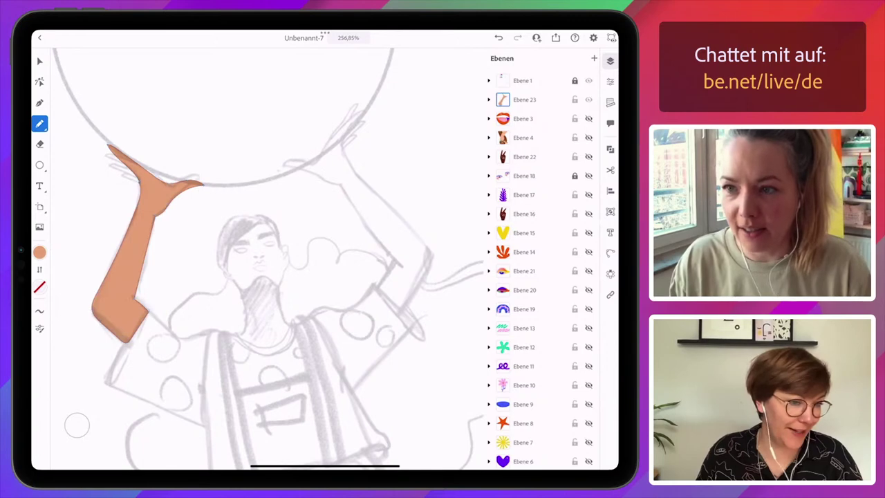
- Adjust the anchor point at the tip of the traced hand with the Direct Selection tool
scroll(266, 259, up, 1)
scroll(266, 259, right, 1)
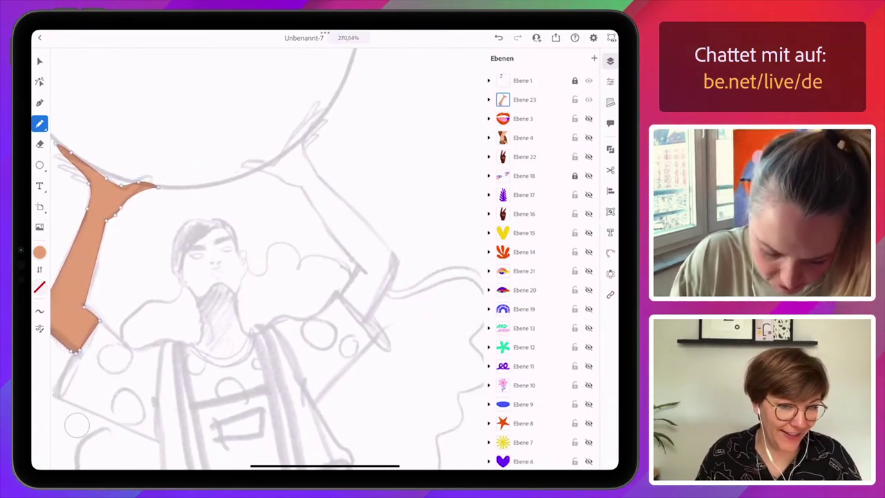
click(39, 61)
click(40, 81)
scroll(164, 186, up, 5)
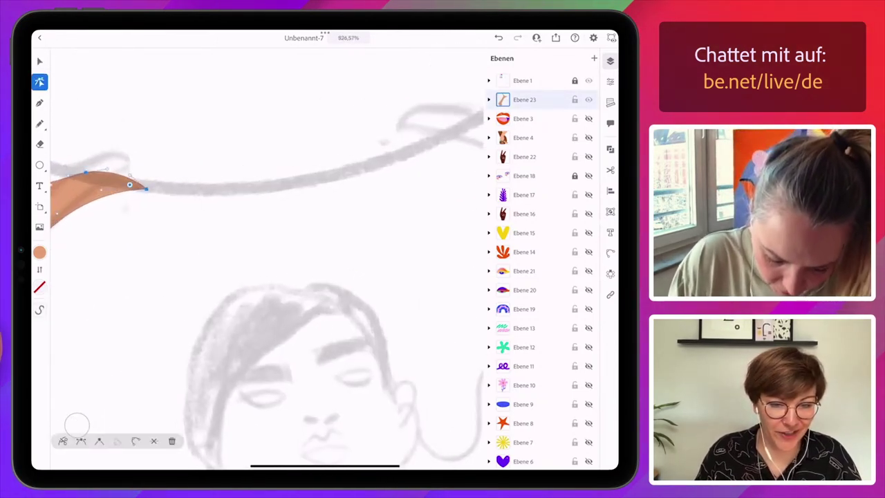
drag(145, 188, 143, 189)
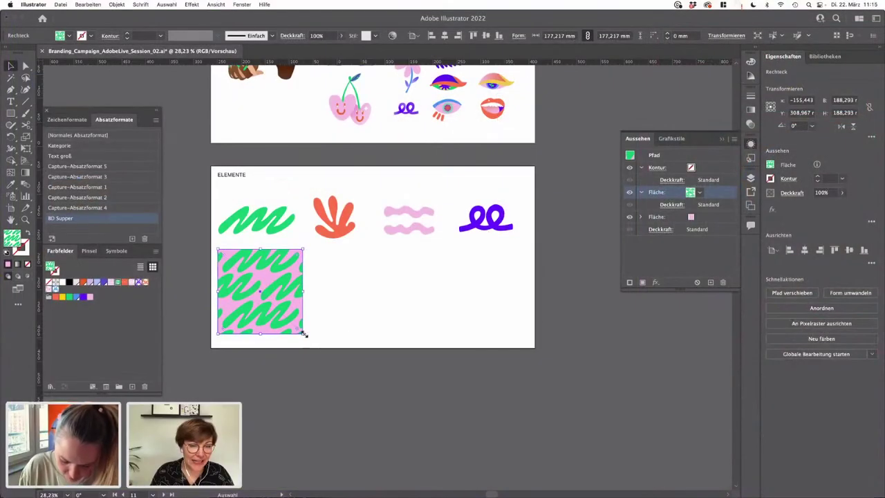
- Switch to the desktop Illustrator document and move the green and pink pattern square slightly down on the ELEMENTE artboard
click(395, 321)
scroll(309, 182, up, 5)
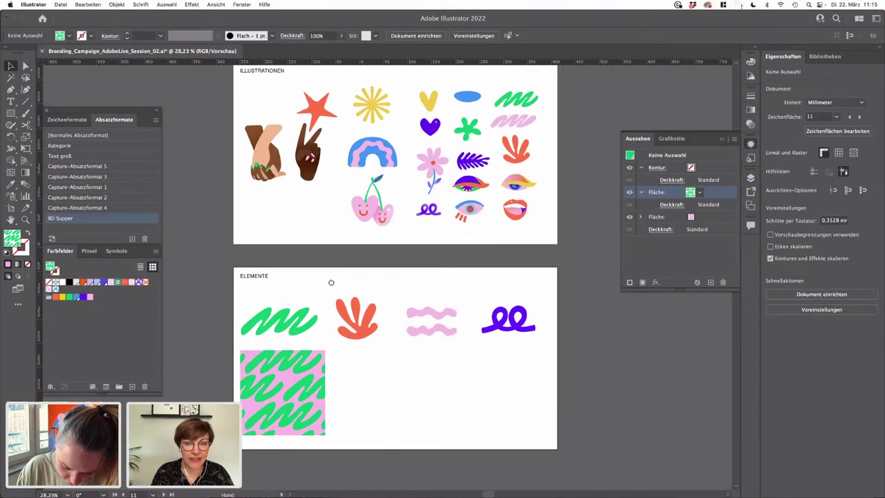
scroll(426, 279, up, 4)
drag(426, 280, 427, 274)
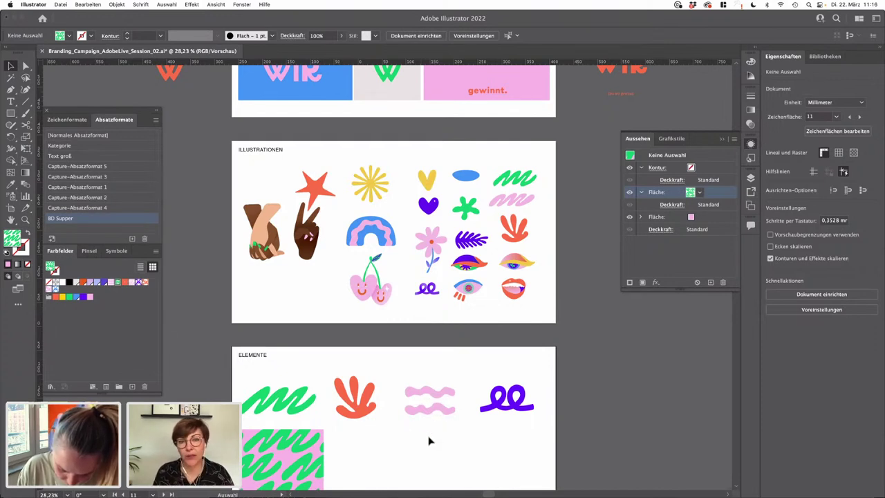
drag(439, 446, 447, 386)
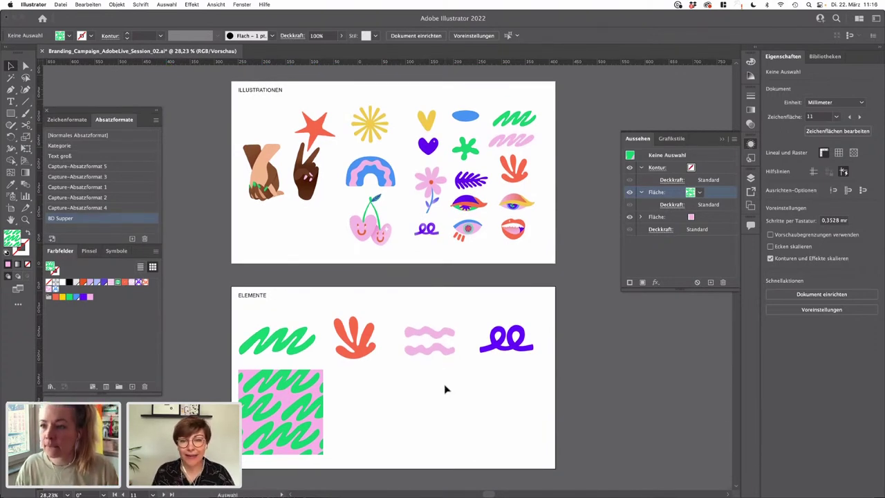
drag(305, 392, 301, 400)
click(414, 412)
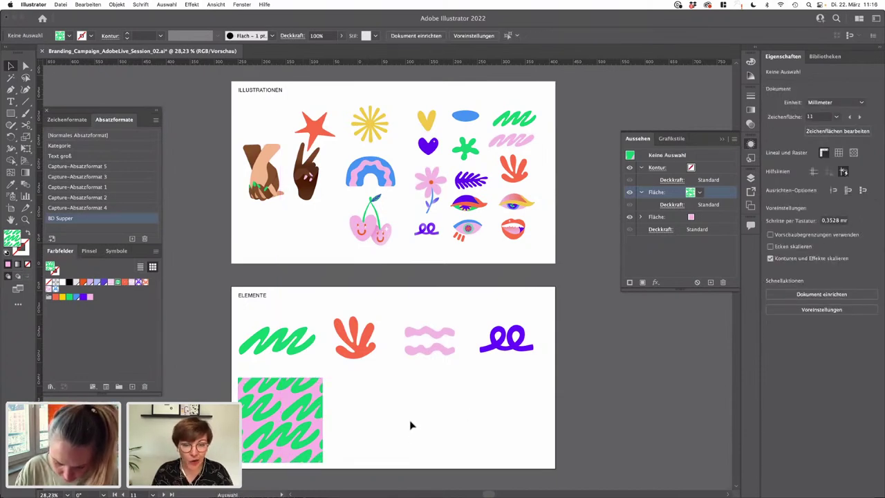
- Compare the motifs on the ILLUSTRATIONEN artboard with the shapes and pattern on the ELEMENTE artboard
scroll(355, 414, up, 3)
drag(471, 420, 458, 369)
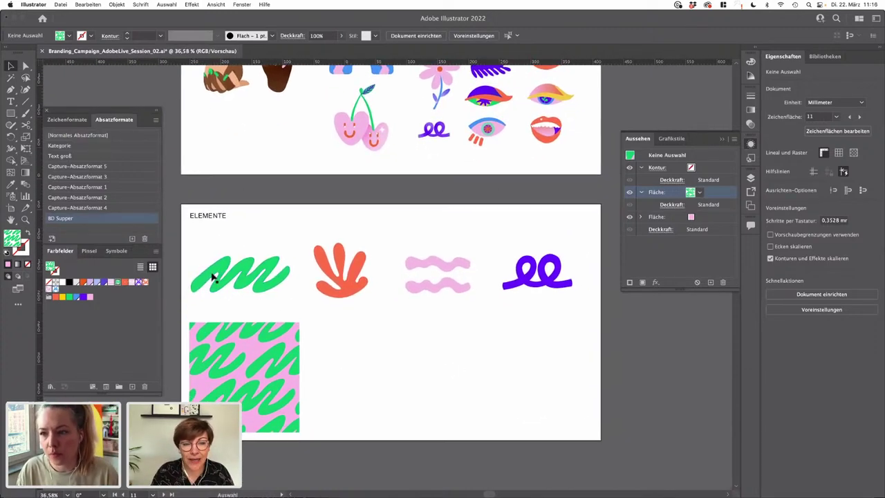
scroll(331, 318, up, 4)
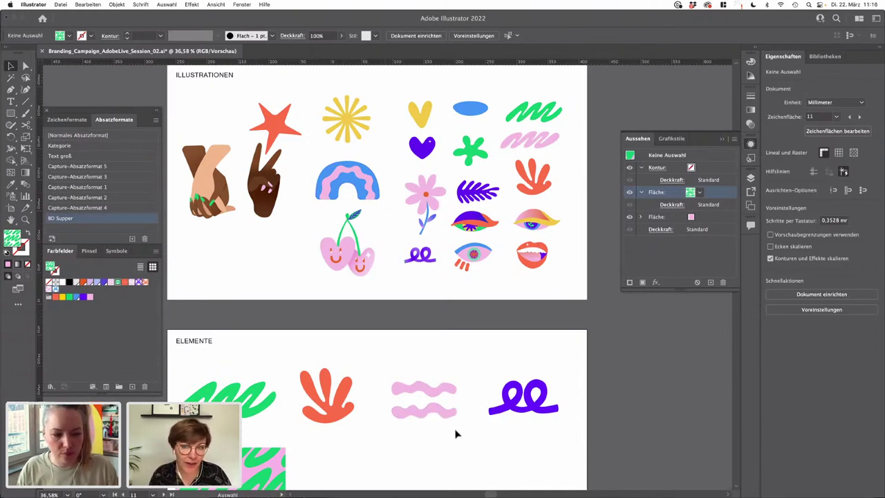
scroll(460, 435, down, 3)
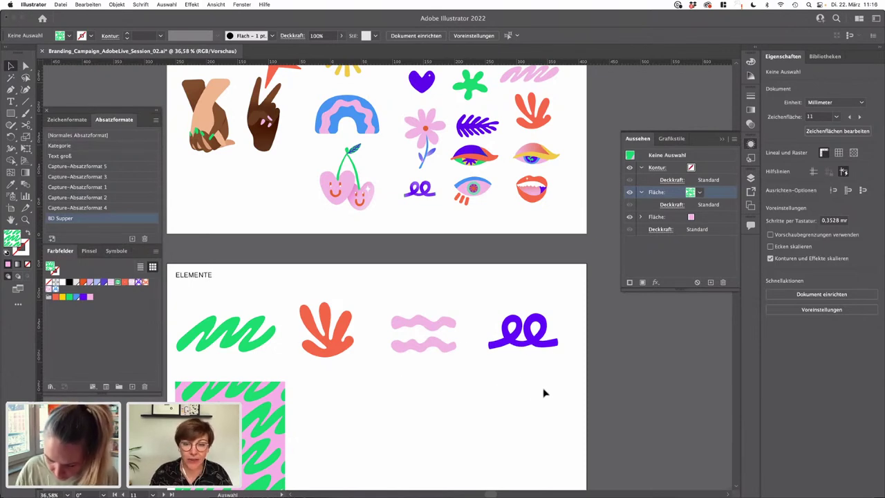
drag(544, 390, 560, 300)
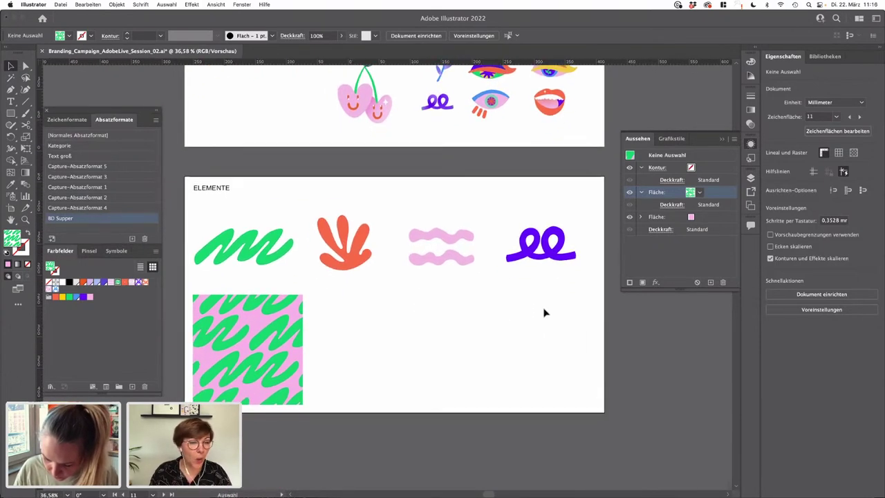
- Create a new pattern from the red leaf shape on the ELEMENTE artboard and move the pattern options clear of the preview
click(349, 260)
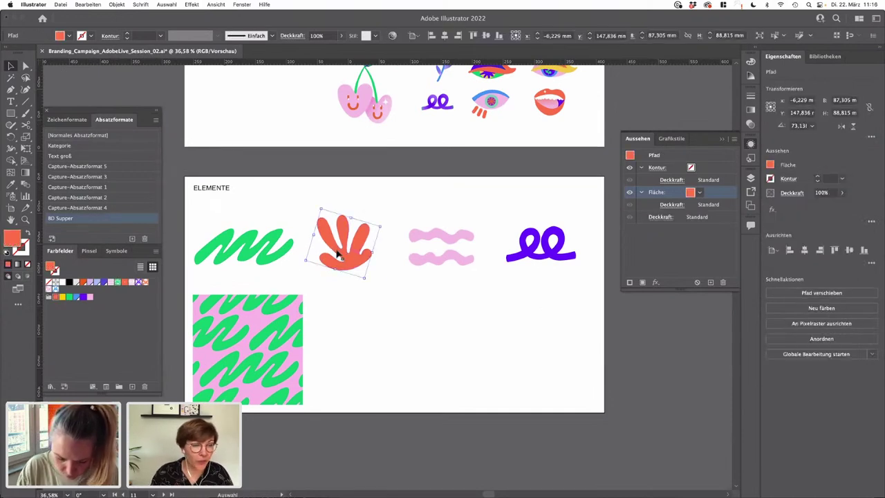
click(127, 5)
mouse_move(126, 226)
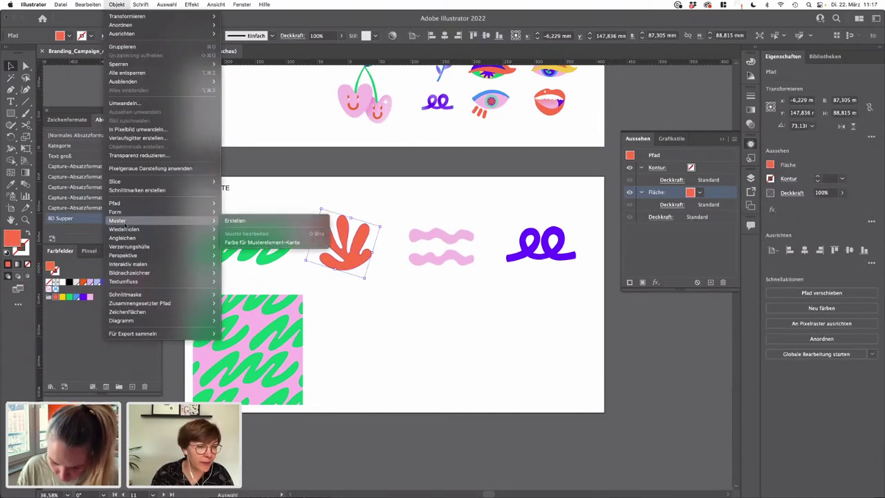
click(235, 220)
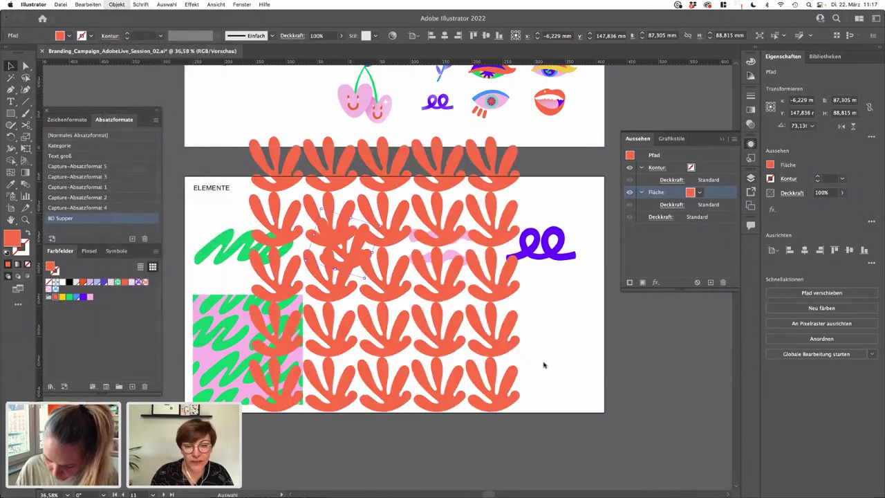
click(536, 278)
drag(262, 131, 156, 180)
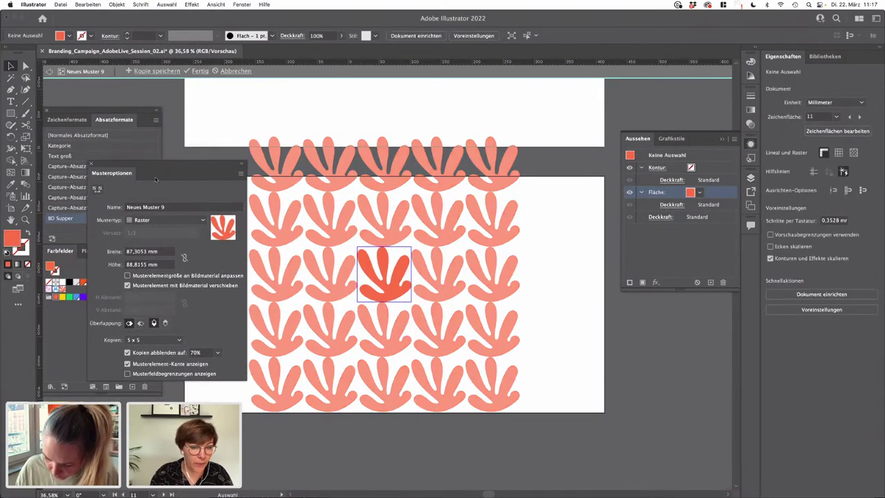
- Set the leaf pattern's tile type to 6-seitig vertikal and its width to 96 mm
click(166, 220)
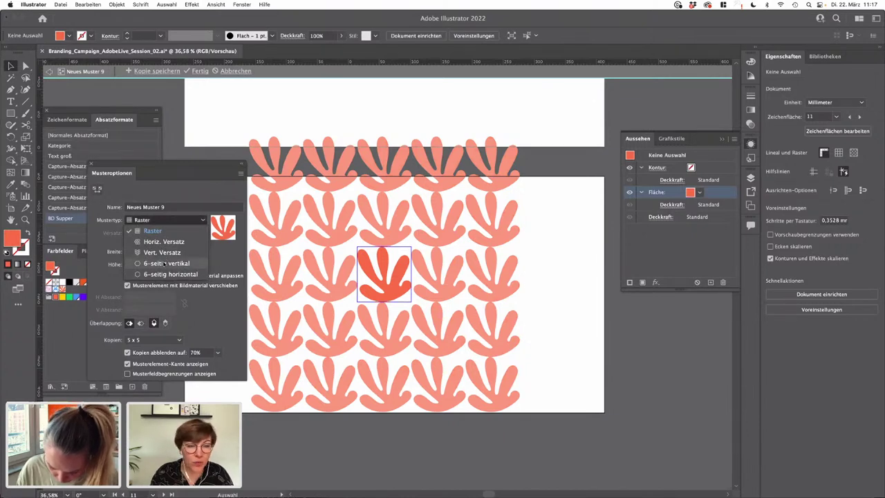
click(164, 263)
double_click(132, 252)
text(95)
key(Return)
key(Up)
key(Up)
key(Up)
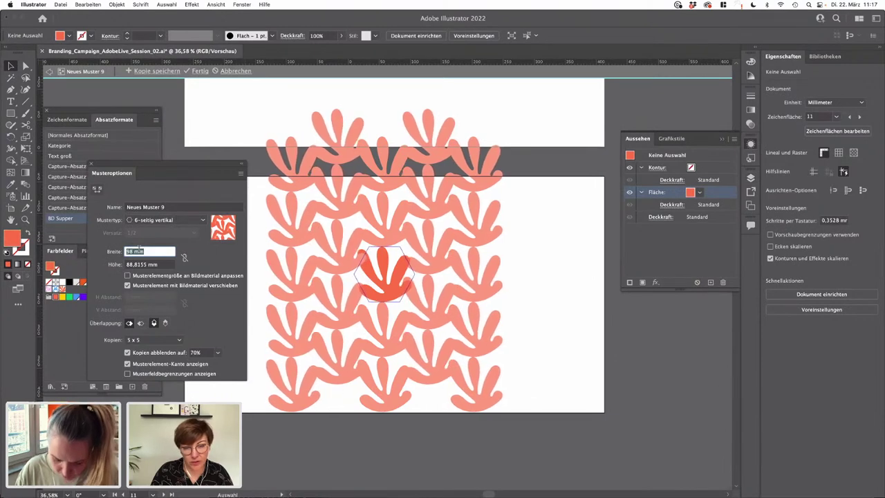
key(Down)
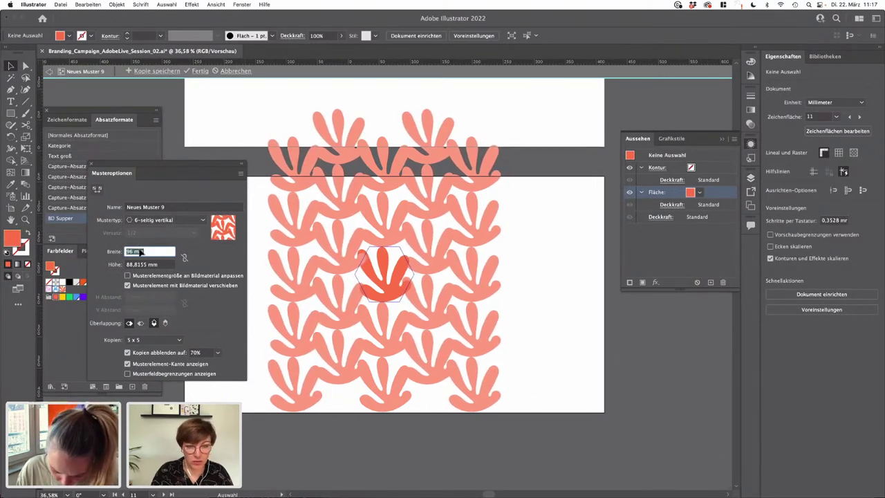
- Set the leaf pattern's tile height to 100 mm and finish editing the pattern
key(Tab)
text(90)
key(Return)
key(Up)
key(Up)
key(Up)
key(Up)
key(Up)
key(Up)
key(Up)
key(Up)
key(Up)
key(Up)
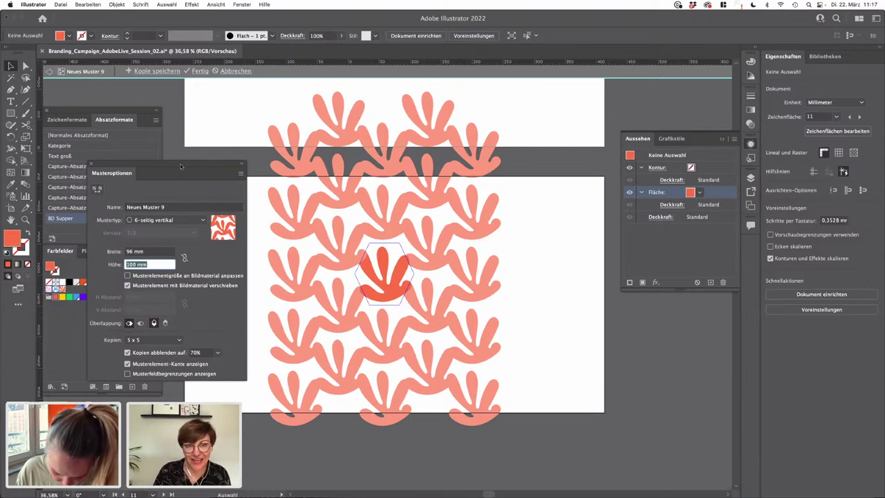
click(199, 71)
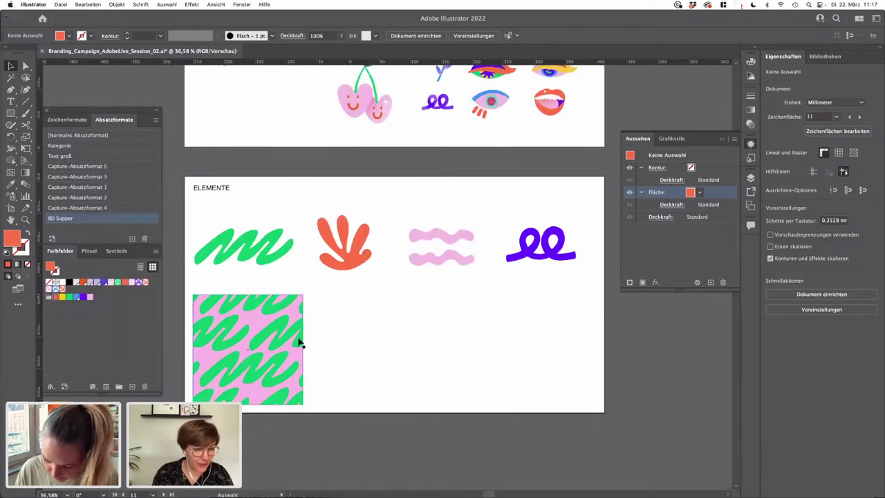
- Duplicate the green and pink pattern square beside the original and fill the copy with the new red leaf pattern
click(248, 337)
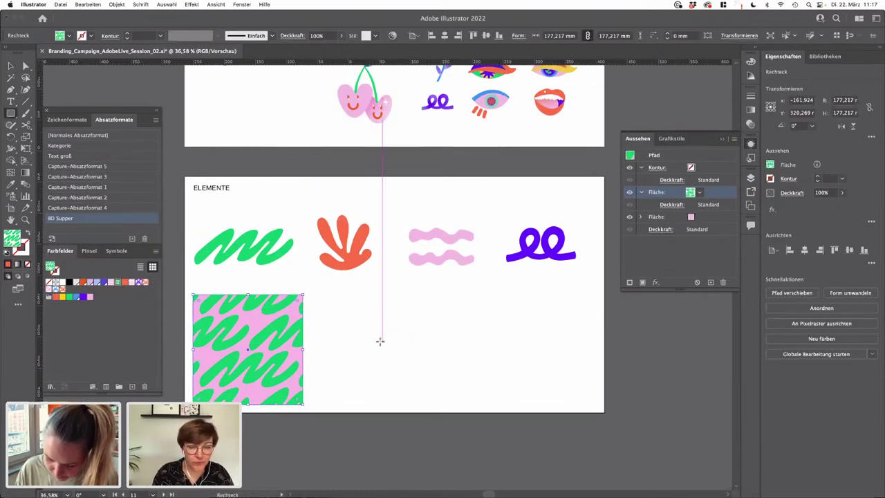
drag(254, 330, 367, 331)
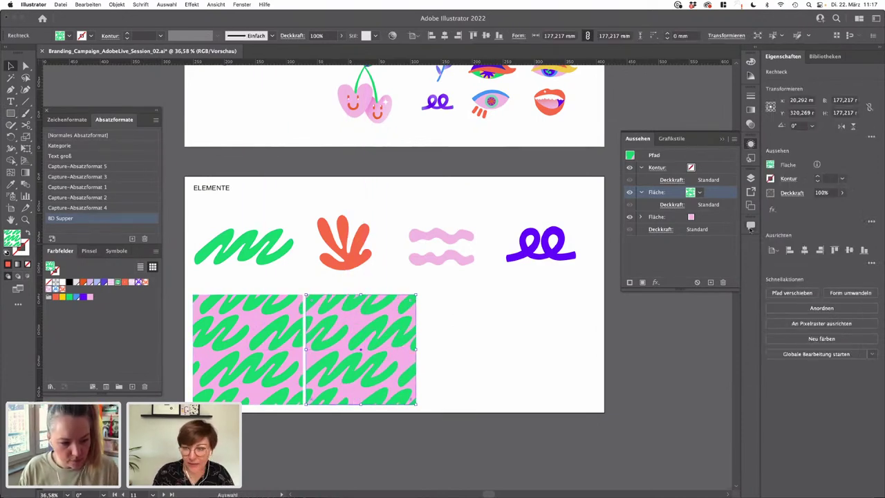
click(63, 289)
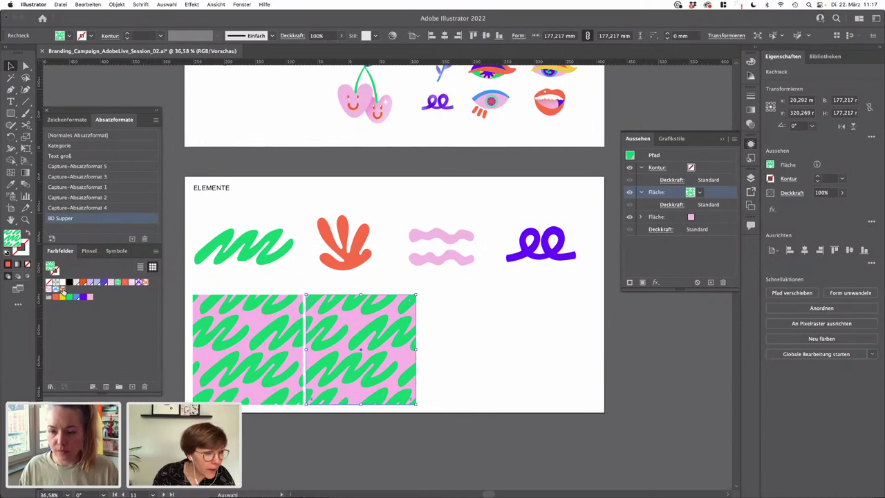
- Change the solid background fill beneath the red leaf pattern to blue
click(714, 219)
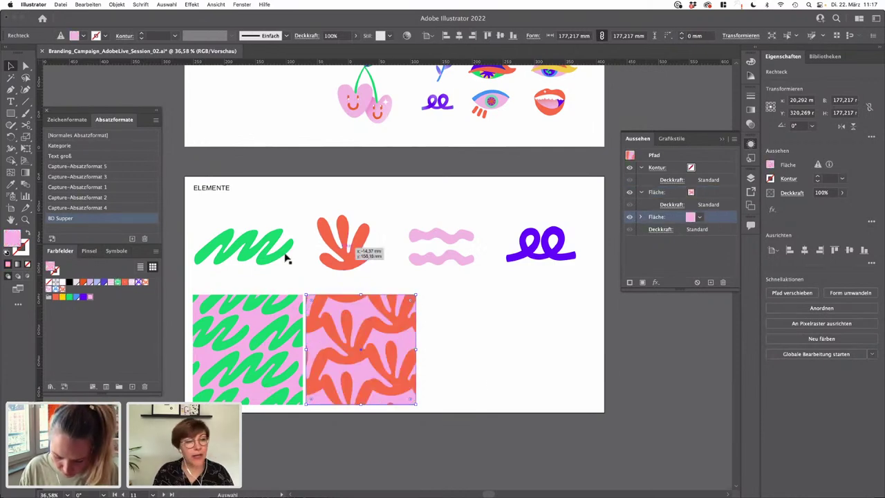
click(83, 298)
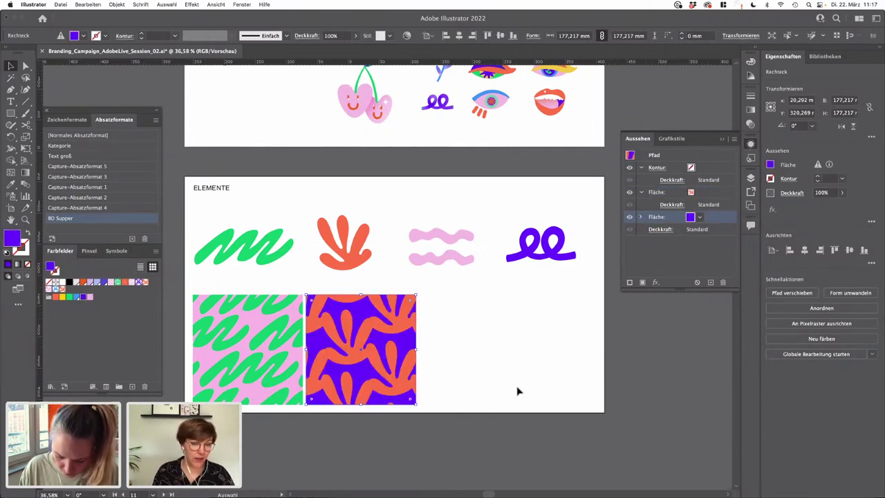
click(77, 297)
click(473, 367)
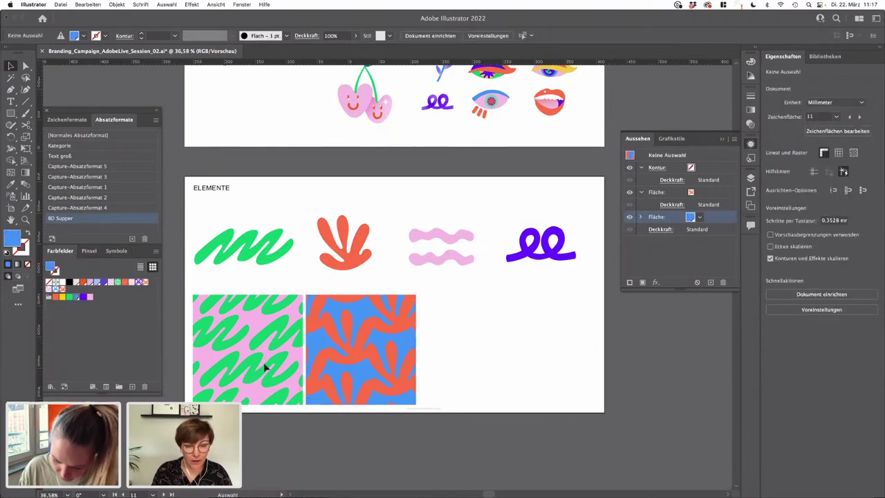
- Scale both pattern squares down to about 158 mm and place a copy of the red and blue square beside them
drag(408, 412, 294, 387)
drag(416, 405, 397, 394)
click(494, 381)
drag(494, 381, 435, 383)
drag(313, 352, 404, 352)
- Create a new pattern from the two pink wave shapes
click(349, 202)
drag(349, 199, 387, 264)
scroll(387, 264, up, 5)
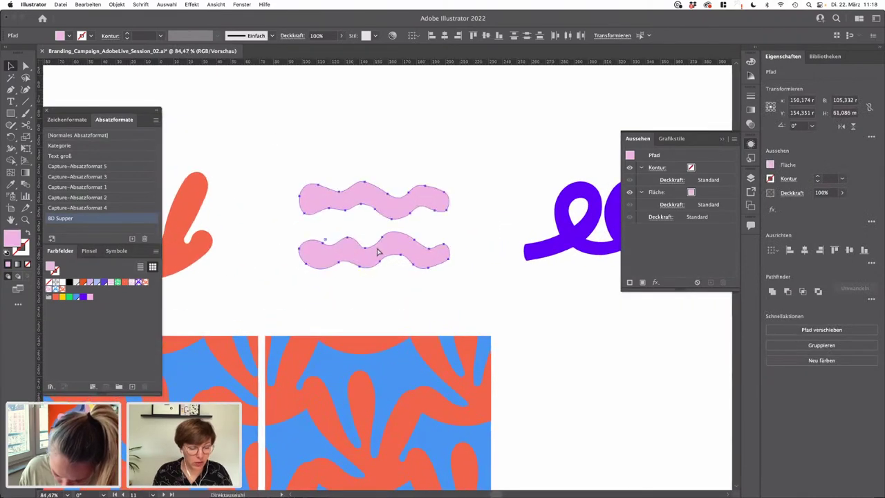
click(117, 4)
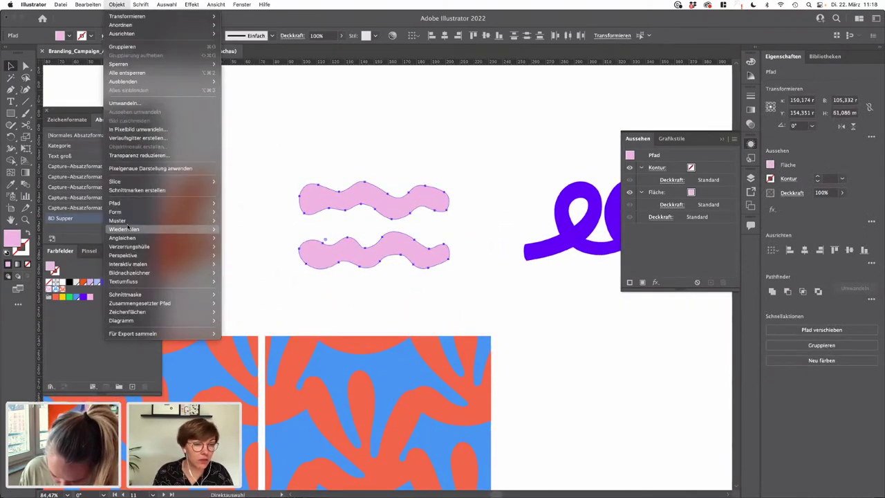
mouse_move(124, 219)
click(239, 221)
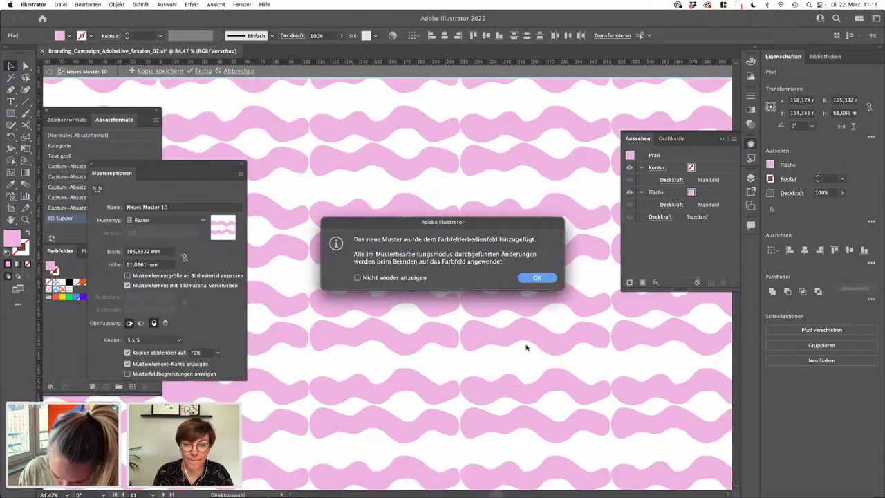
click(527, 277)
scroll(429, 259, down, 3)
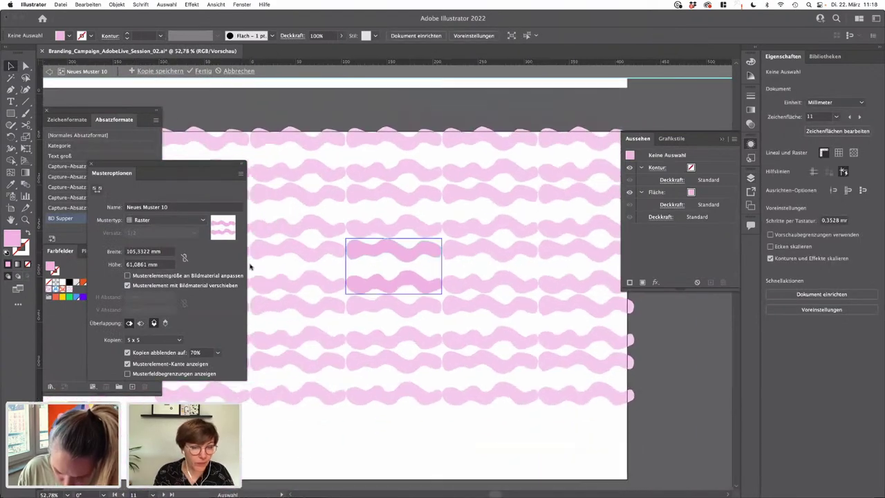
- Set the wave pattern's tile height to 70 mm
click(151, 264)
key(Up)
key(Up)
key(Up)
key(Up)
key(Up)
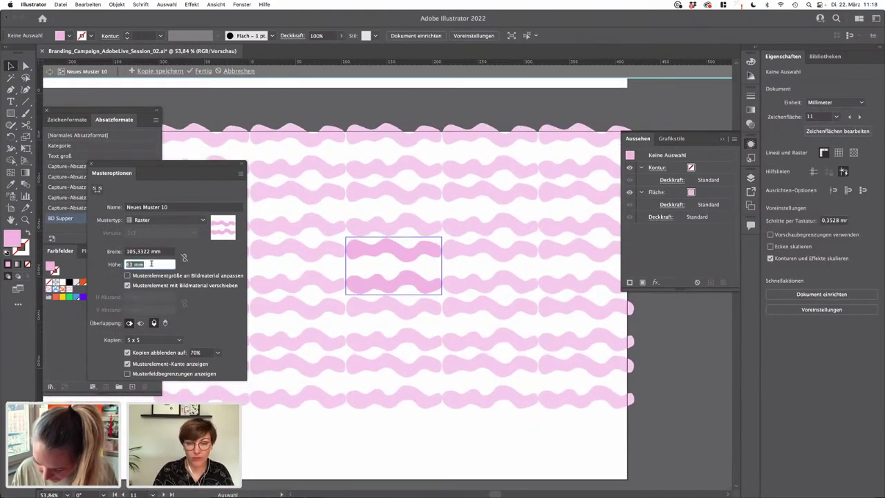
key(Up)
key(Up)
key(Up)
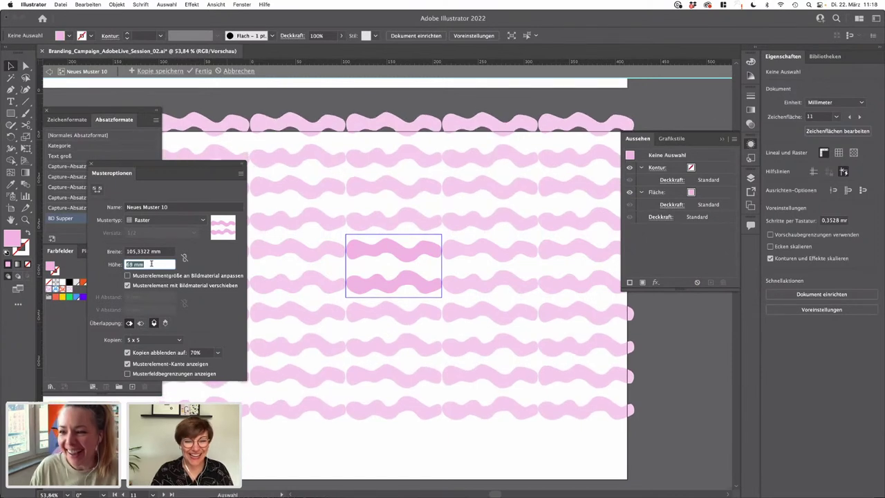
- Set the wave pattern's tile width to 109 mm and its tile type to Horiz. Versatz
click(159, 220)
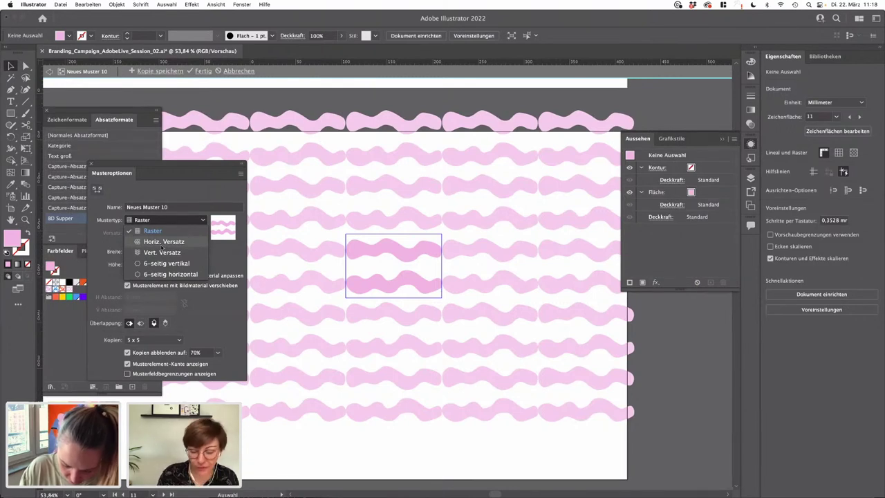
click(165, 221)
click(165, 251)
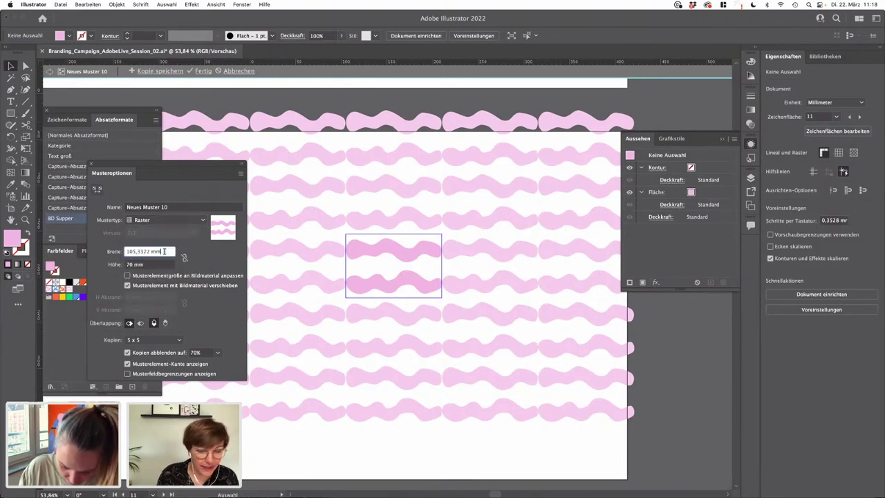
key(Up)
key(Up)
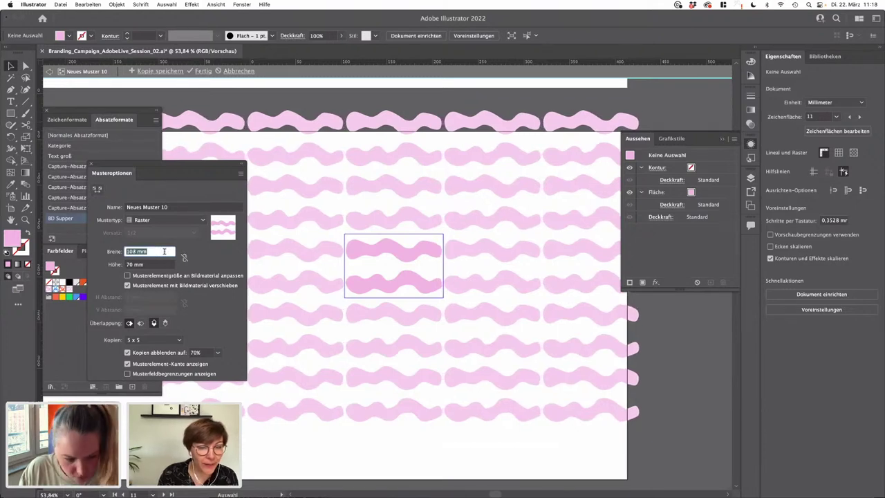
key(Up)
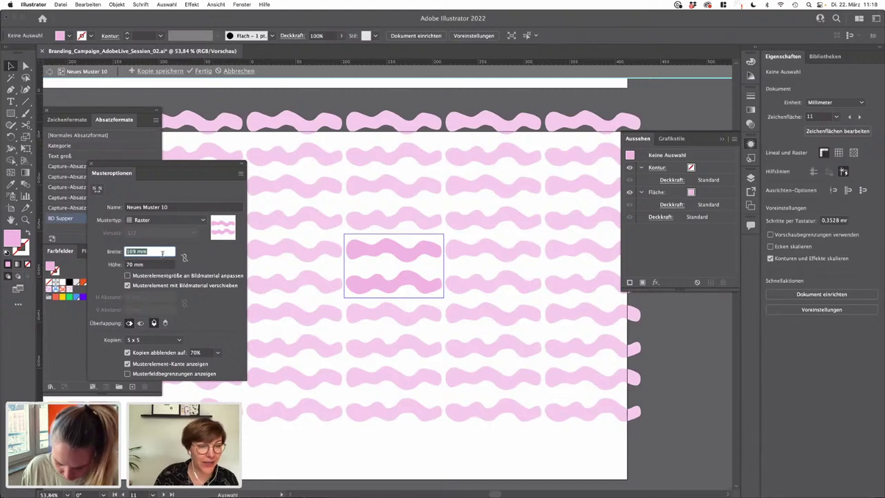
click(166, 219)
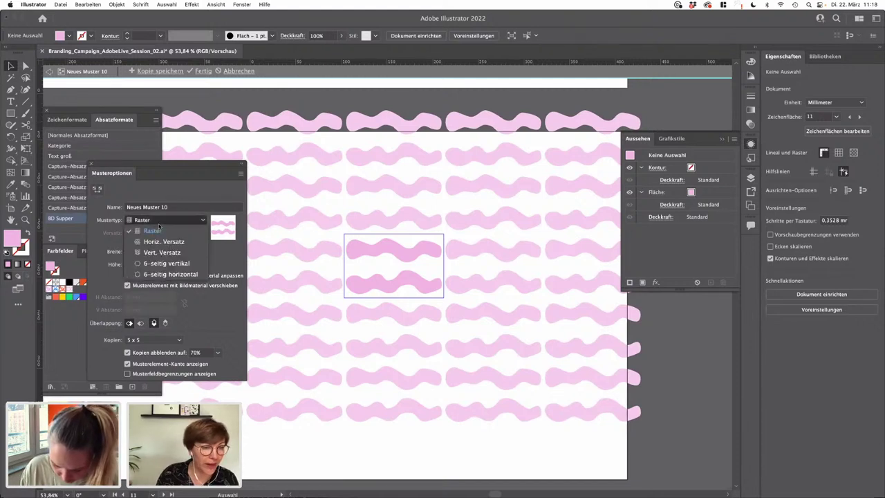
click(153, 238)
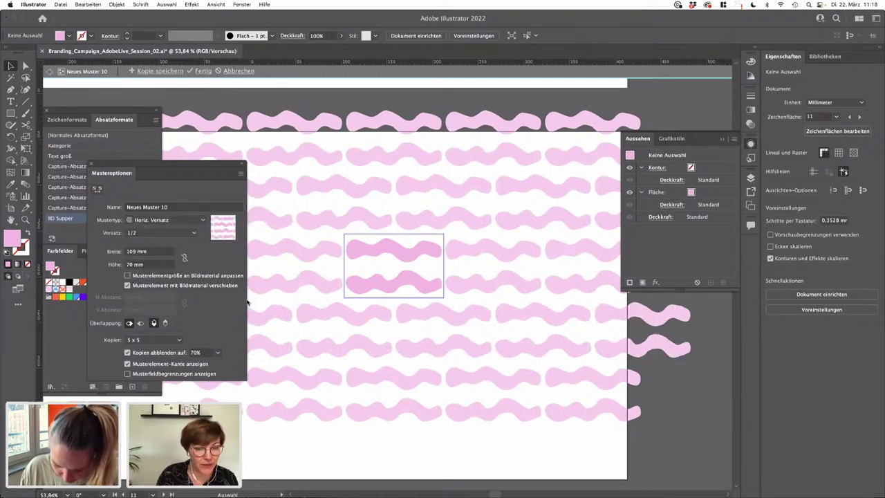
- Shift the upper wave in the tile to the right by a little under half its length and finish editing the pattern
click(397, 253)
drag(395, 254, 434, 253)
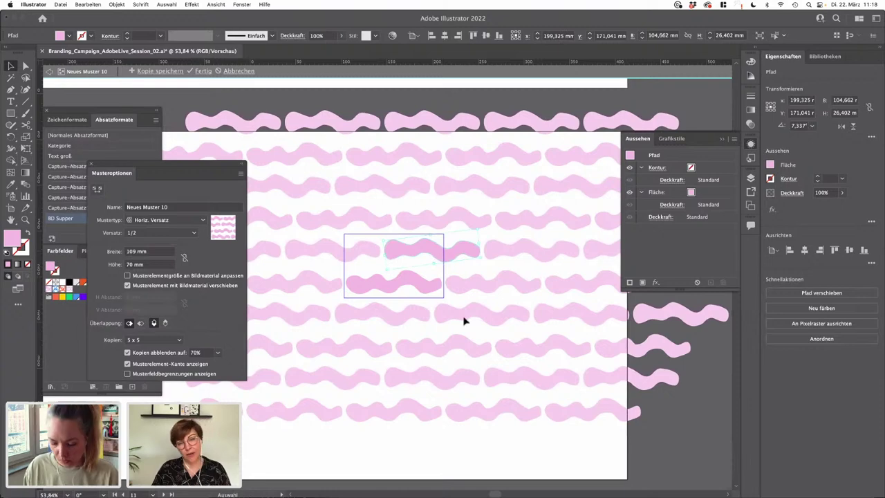
click(203, 71)
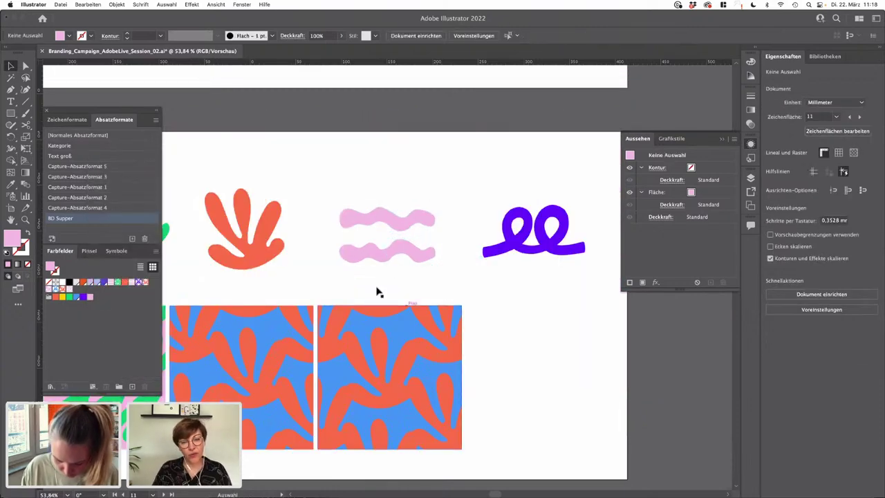
- Replace the leaf pattern in the third square with the pink wave pattern and change its background fill to purple
click(436, 312)
click(712, 193)
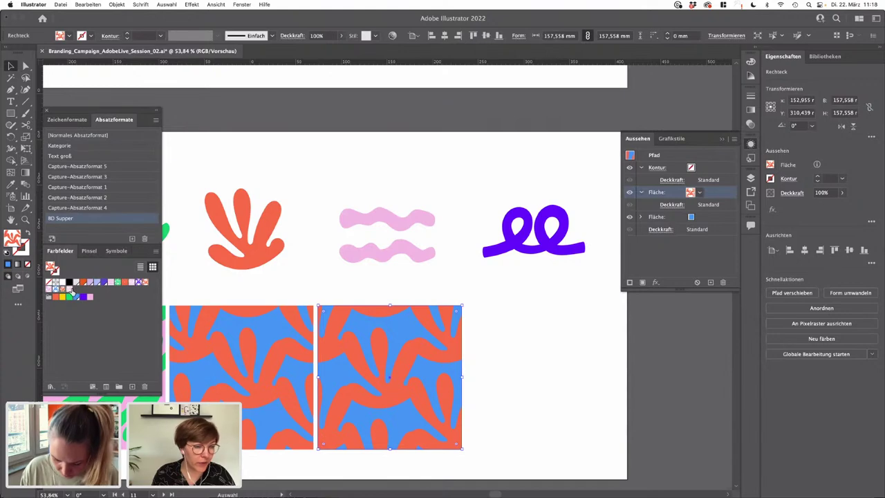
click(71, 289)
scroll(628, 342, down, 2)
scroll(629, 342, left, 3)
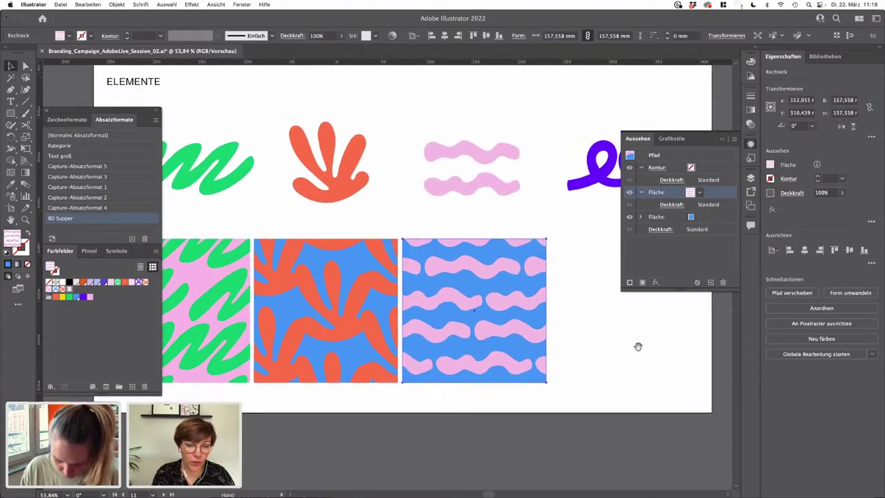
click(634, 217)
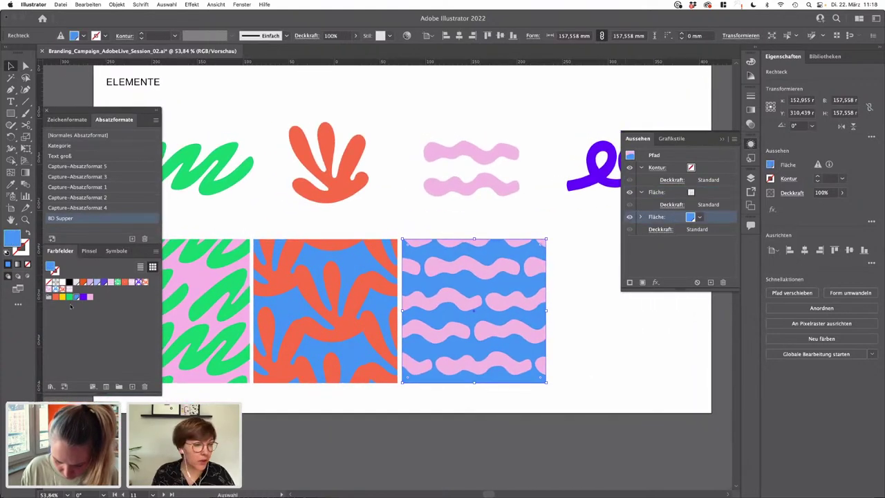
click(82, 297)
click(619, 336)
- Create a new repeat pattern from the purple double-loop element
scroll(620, 337, down, 2)
drag(620, 336, 506, 334)
click(505, 201)
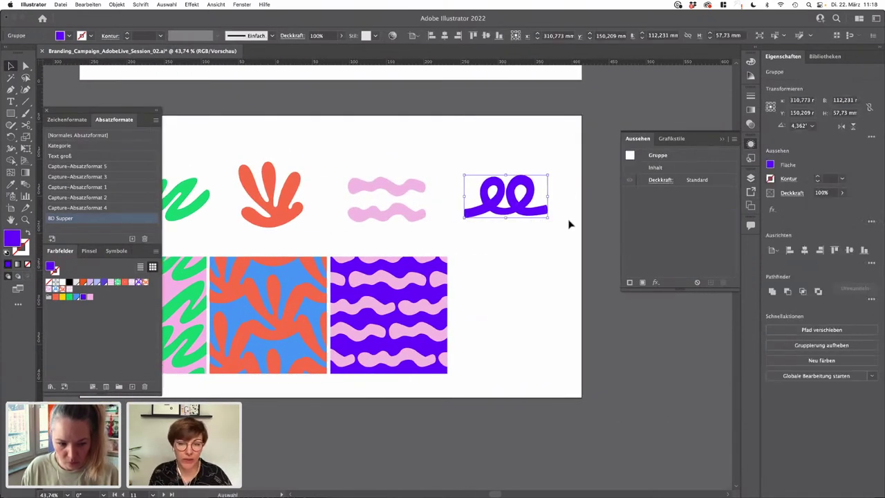
scroll(569, 224, up, 2)
click(121, 4)
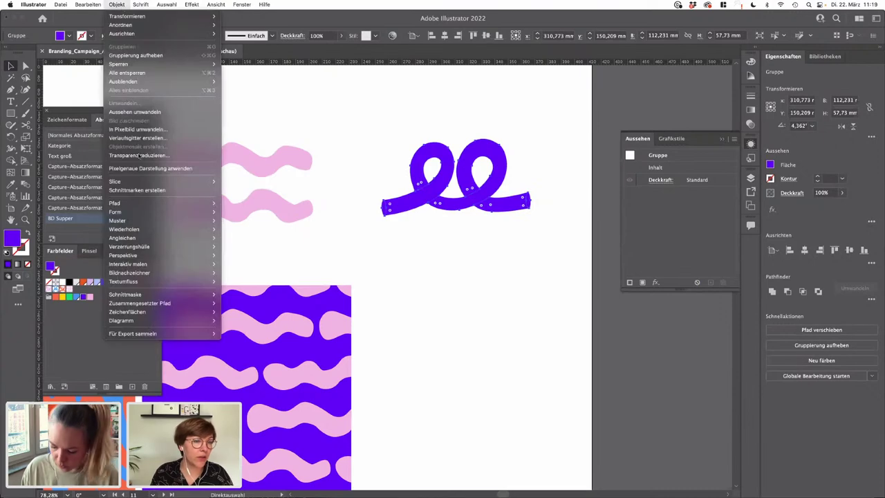
mouse_move(131, 229)
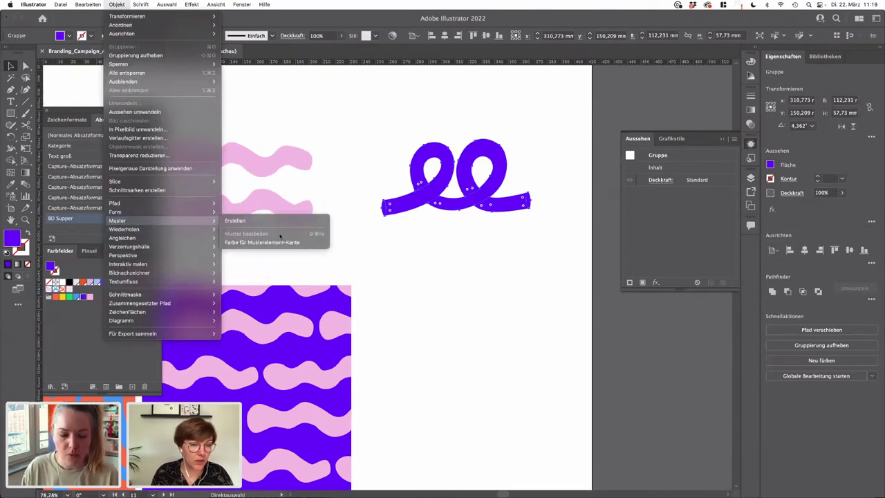
click(266, 223)
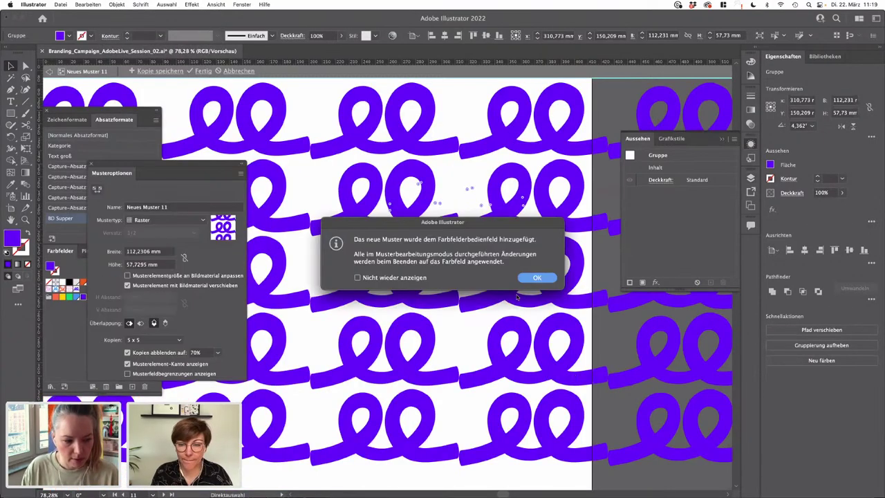
click(536, 277)
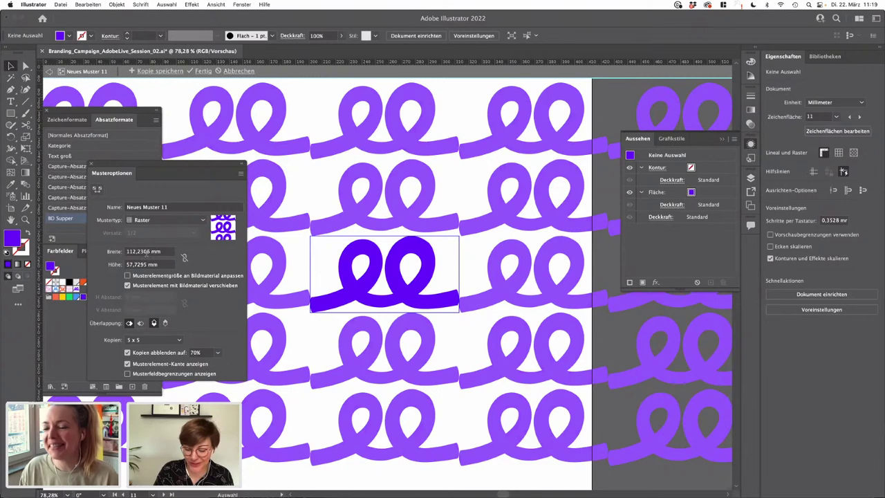
- Set the loop pattern's tile width to 119 mm
click(146, 251)
key(Up)
key(Up)
key(Up)
key(Up)
key(Up)
key(Up)
key(Up)
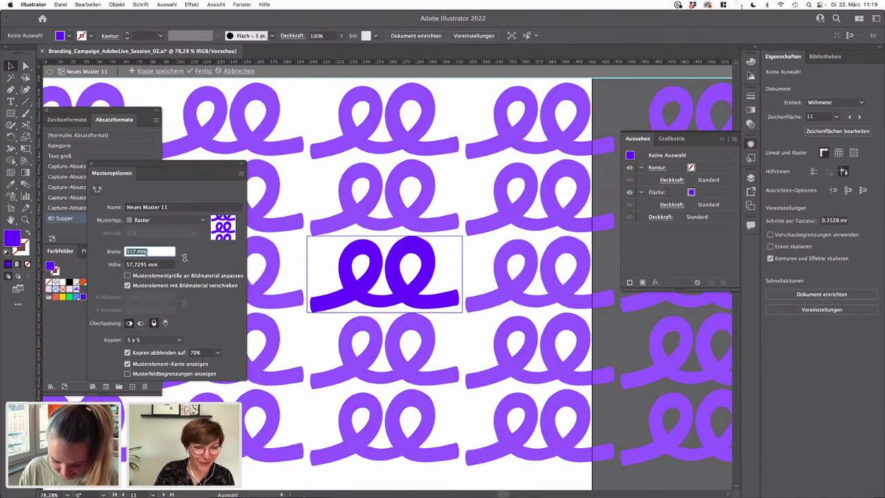
- Set the loop pattern's tile height to 68 mm
click(146, 265)
key(Up)
key(Up)
key(Up)
key(Up)
key(Up)
key(Up)
key(Up)
key(Up)
key(Up)
key(Up)
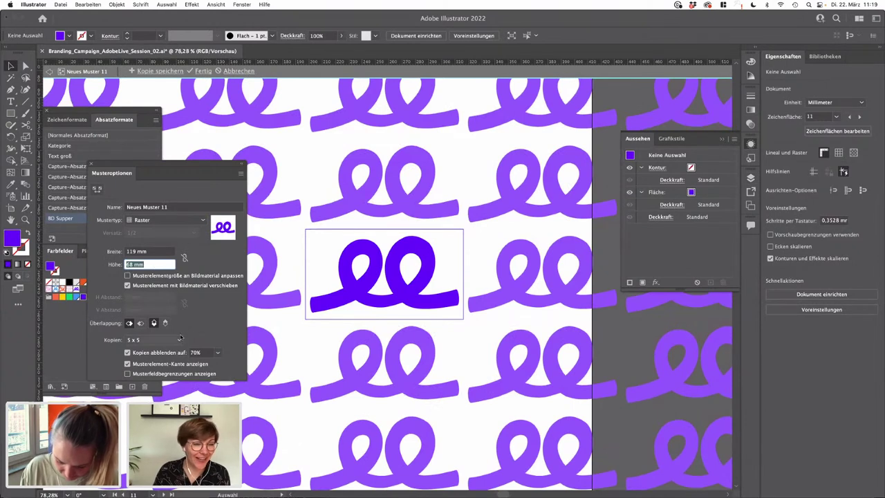
- Set the loop pattern's tile type to Horiz. Versatz and finish editing the pattern
click(142, 220)
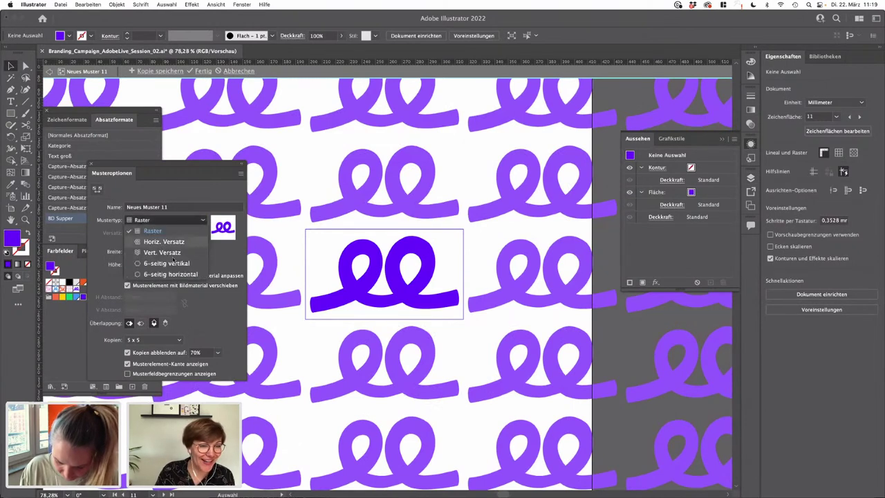
click(147, 236)
click(159, 220)
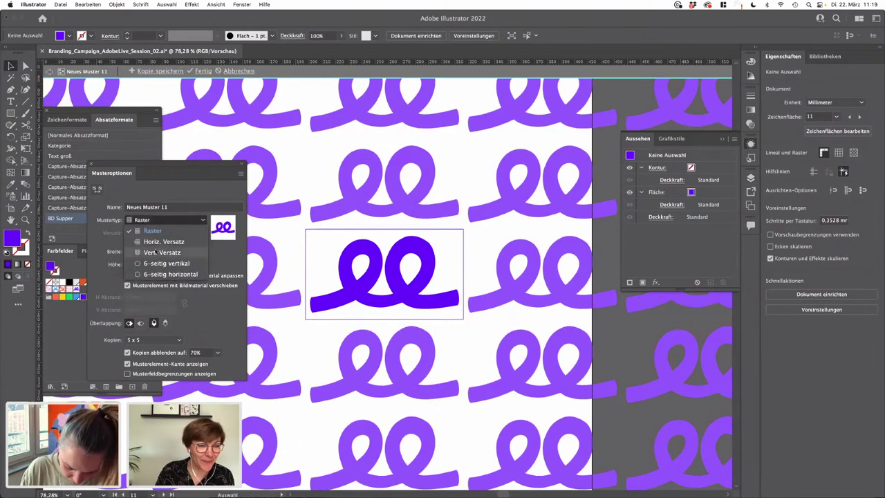
click(156, 235)
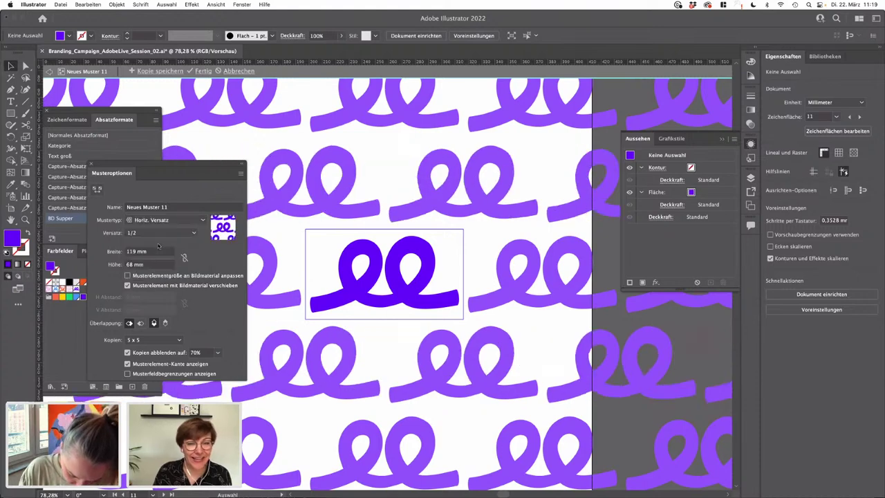
click(205, 72)
- Duplicate the purple wave square to its right as a fourth square and change the copy's background fill to green
scroll(427, 254, down, 3)
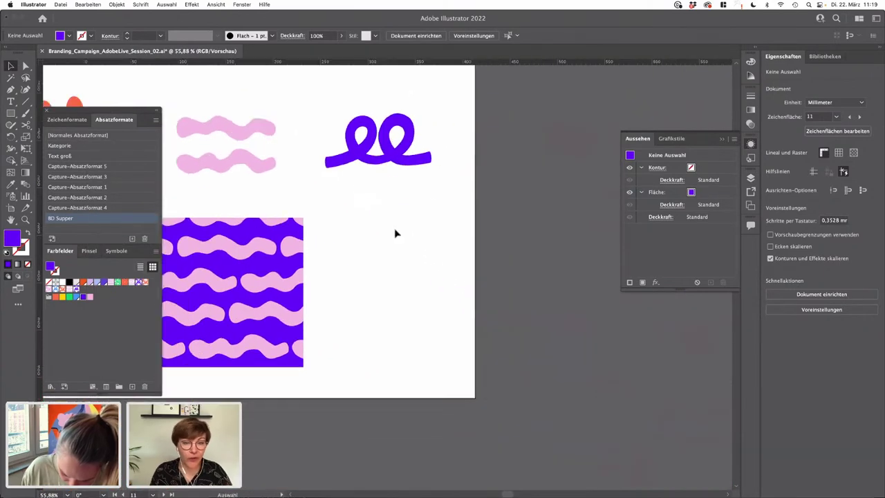
drag(247, 263, 392, 263)
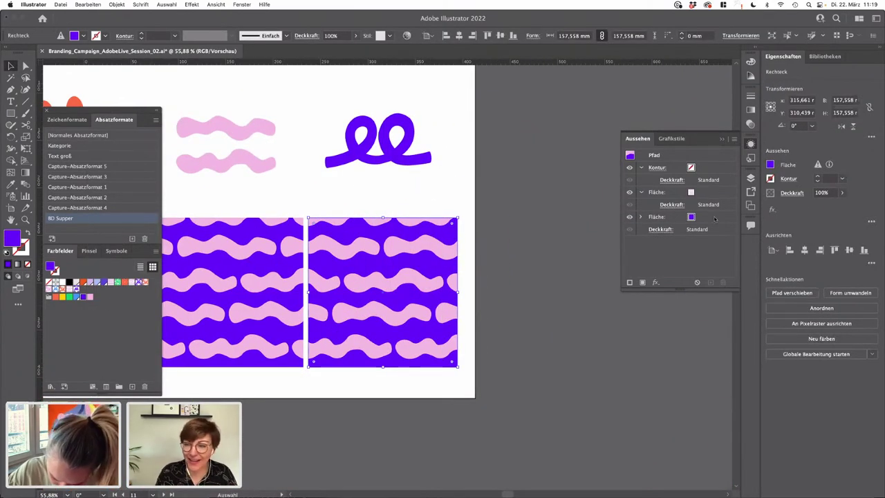
click(651, 218)
click(69, 297)
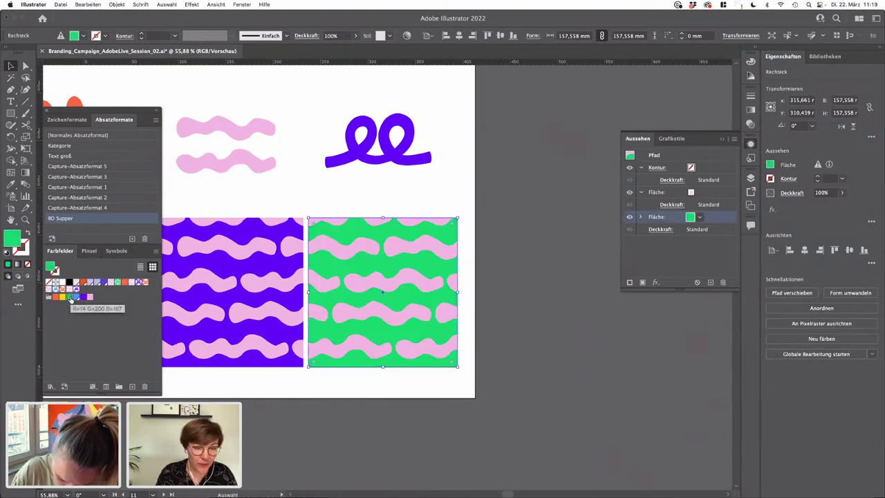
- Replace the wave pattern in the fourth square with the purple loop pattern and deselect the square
click(702, 192)
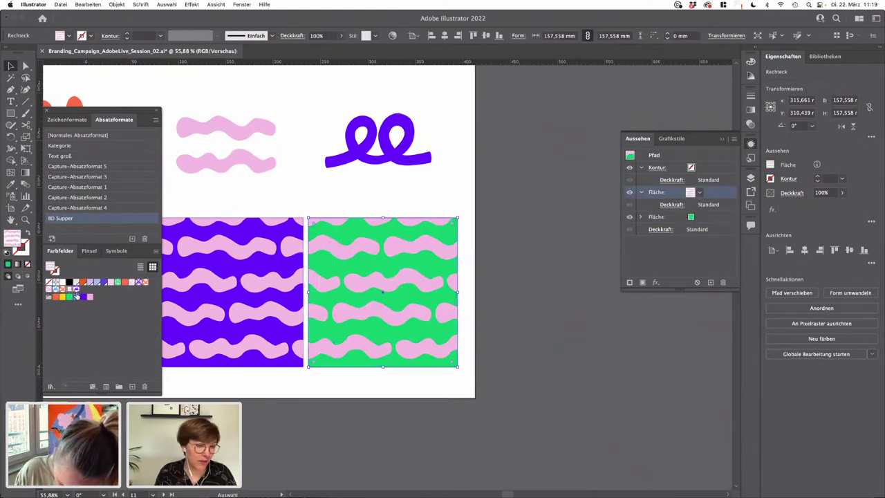
click(75, 290)
click(288, 203)
scroll(498, 237, down, 5)
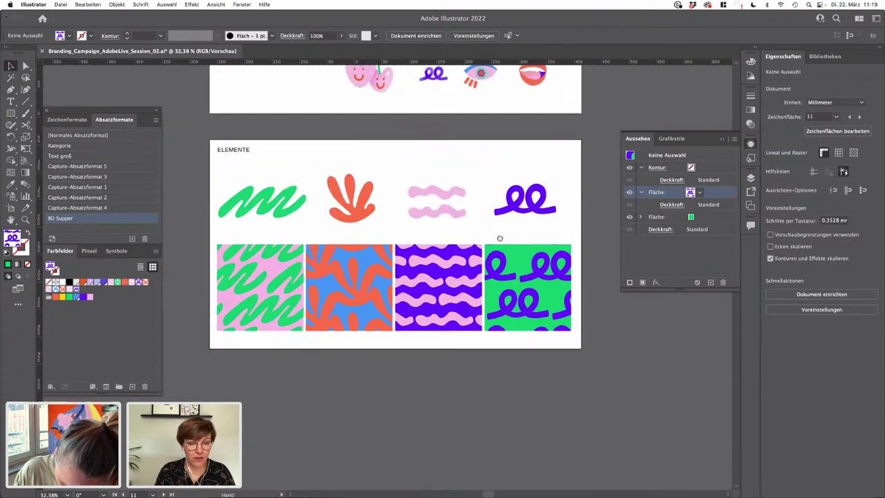
drag(497, 237, 484, 238)
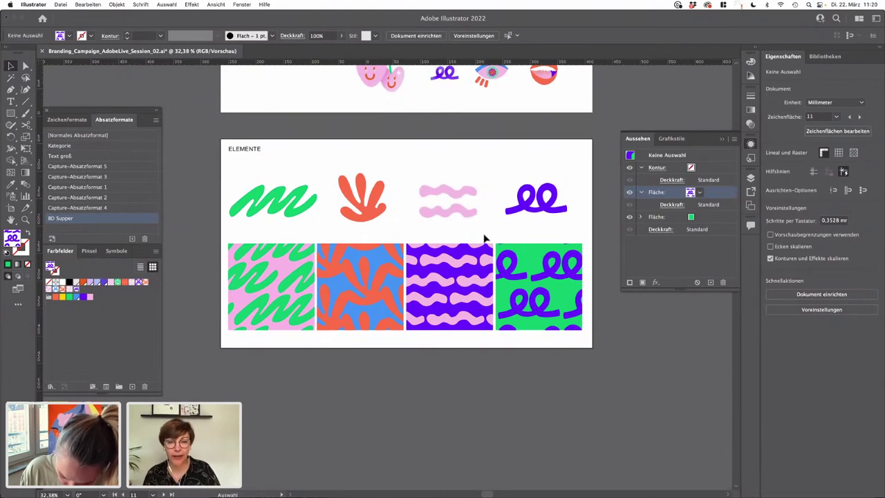
drag(467, 317, 446, 327)
scroll(446, 328, down, 1)
mouse_move(515, 242)
mouse_down()
mouse_move(394, 279)
mouse_move(390, 245)
mouse_move(501, 242)
mouse_up()
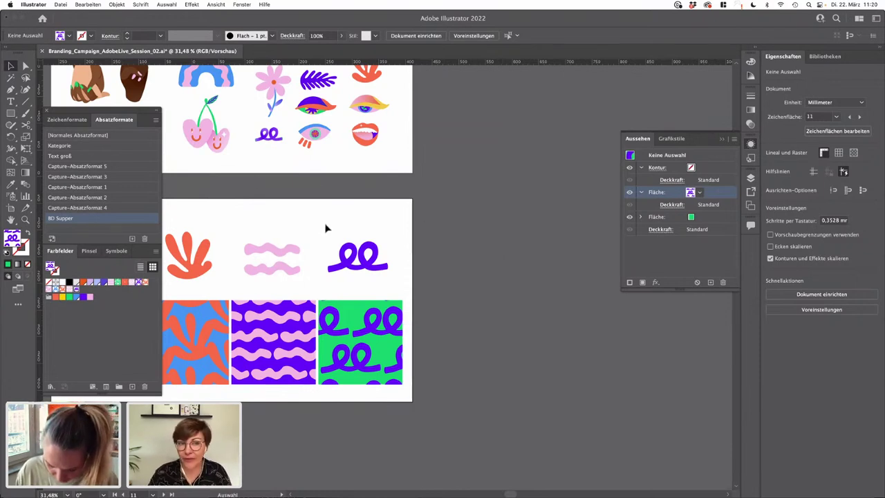
scroll(326, 229, up, 3)
scroll(326, 228, left, 3)
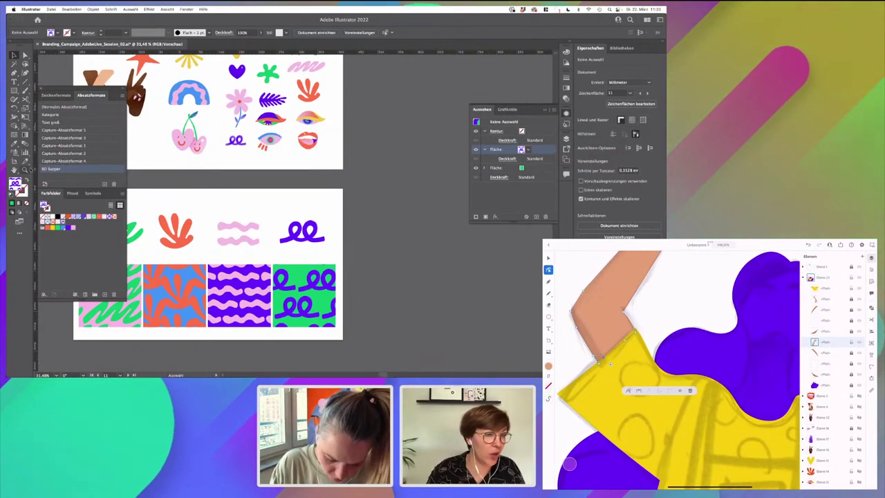
- Draw a new portrait artboard about 457 × 634 mm in the empty area to the right of the pattern squares
key(shift+o)
scroll(361, 223, right, 5)
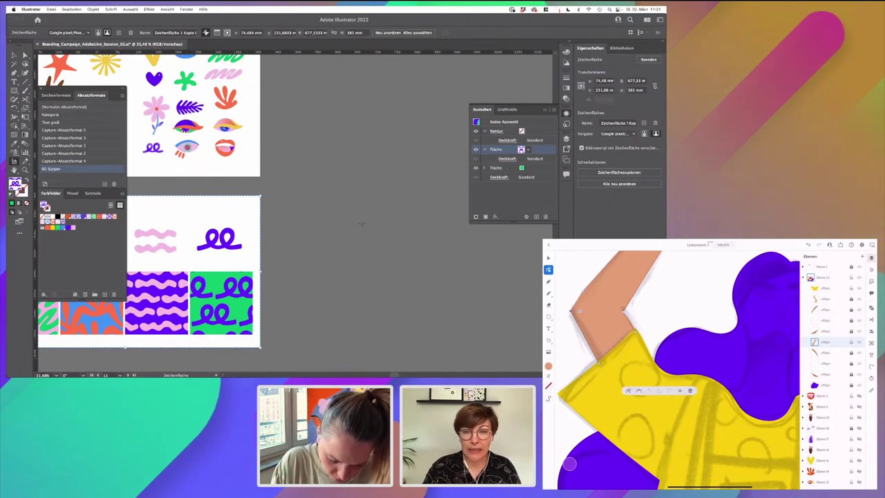
scroll(269, 111, right, 5)
drag(235, 95, 418, 340)
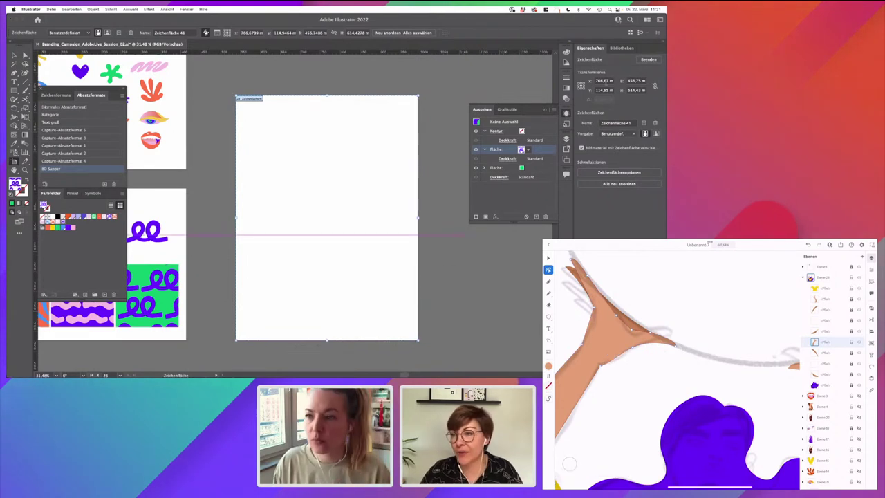
- Set the new artboard's width to 297 mm and its height to 420 mm
click(632, 81)
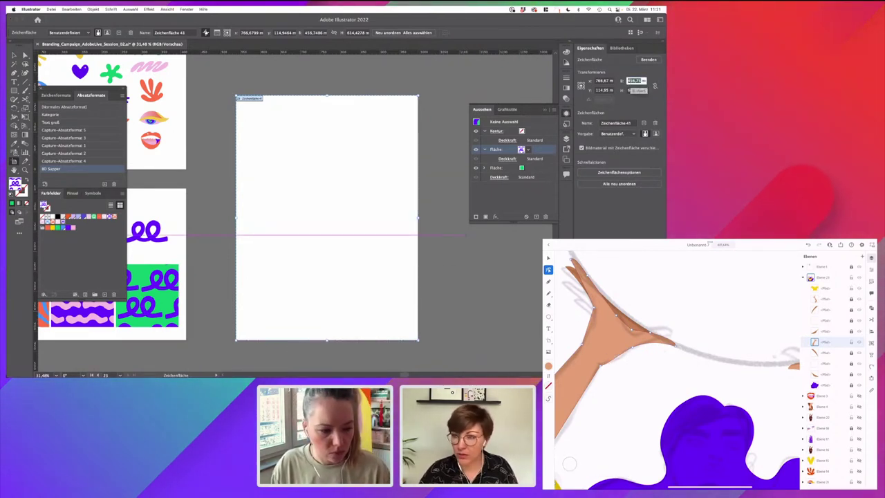
text(297)
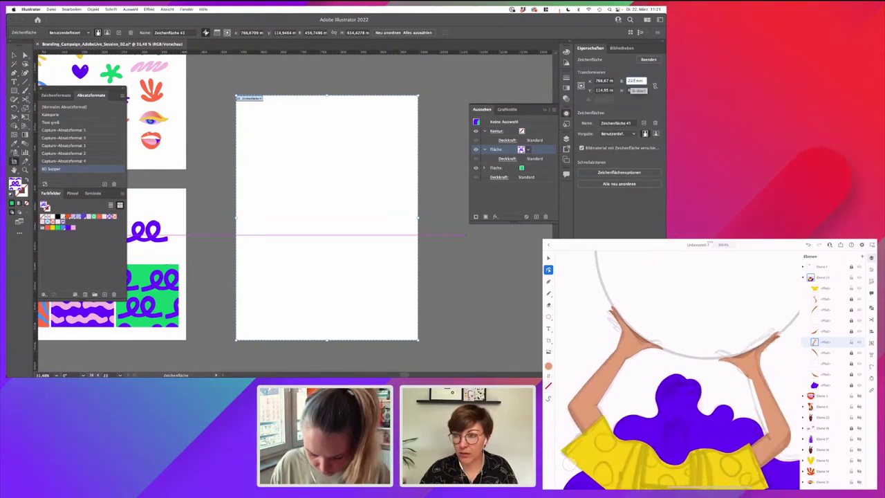
click(635, 90)
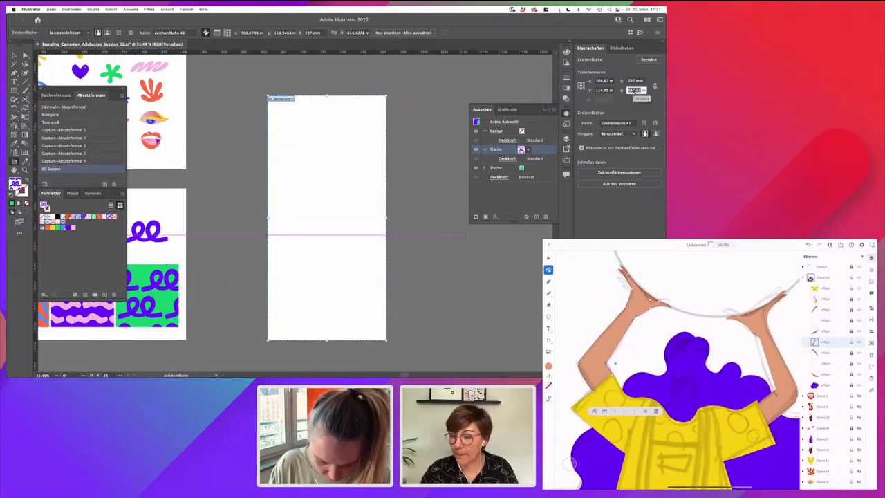
text(420)
key(Tab)
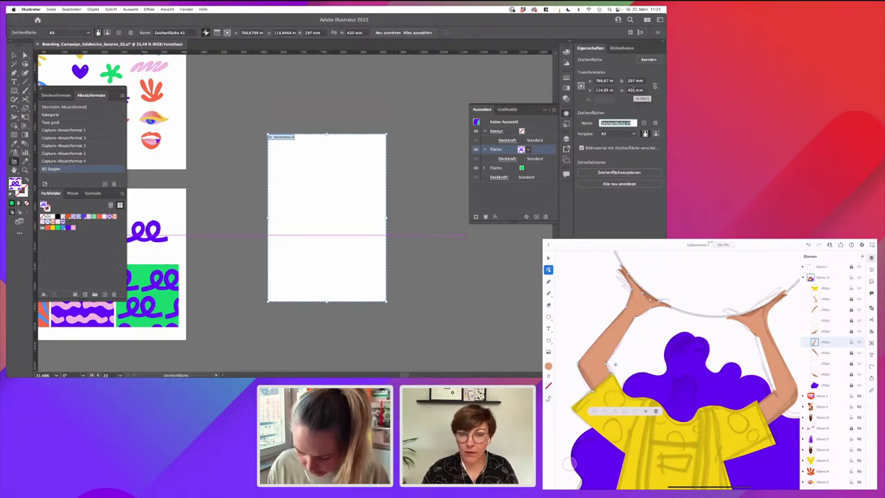
- Move the new artboard up into the gap between the WIR logo and the dark artboard with the illustrations
scroll(336, 170, down, 2)
drag(336, 170, 314, 133)
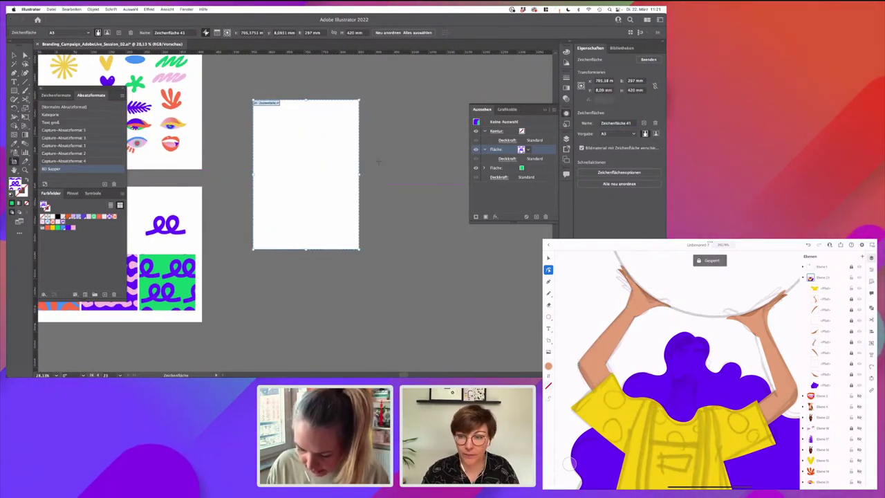
scroll(379, 152, up, 2)
scroll(379, 153, right, 2)
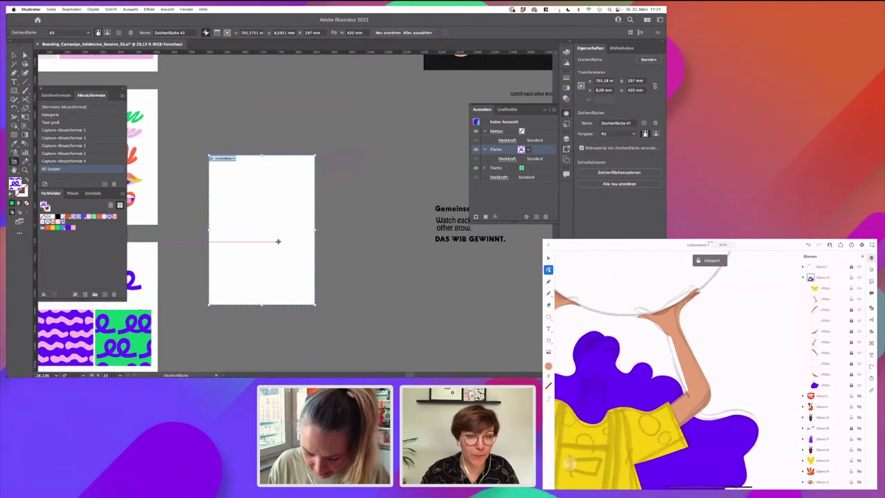
scroll(279, 241, up, 2)
scroll(281, 240, down, 2)
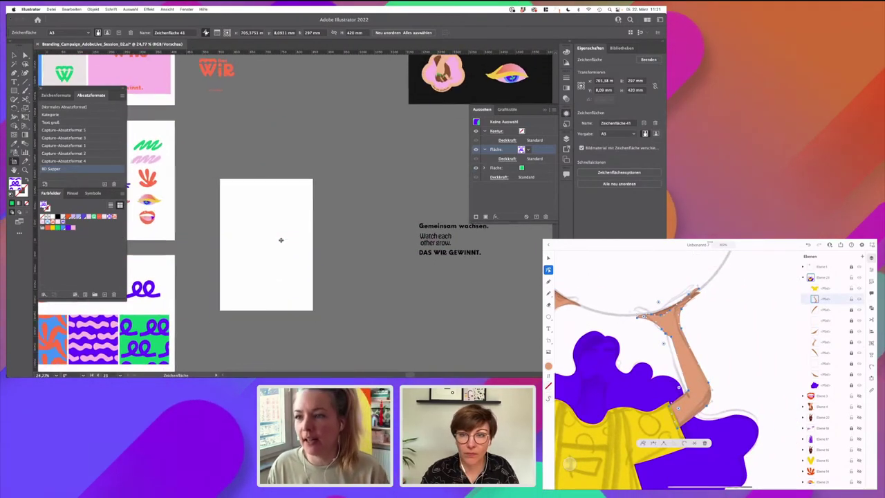
scroll(281, 240, up, 1)
drag(281, 240, 318, 118)
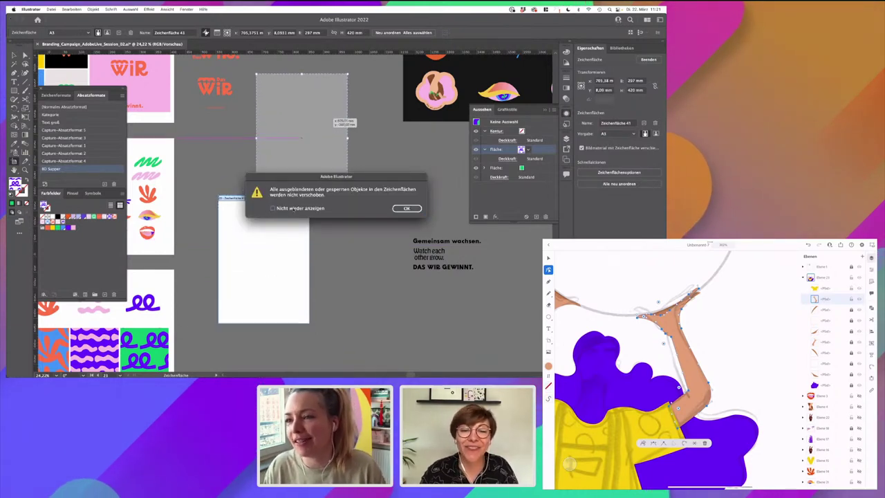
click(408, 208)
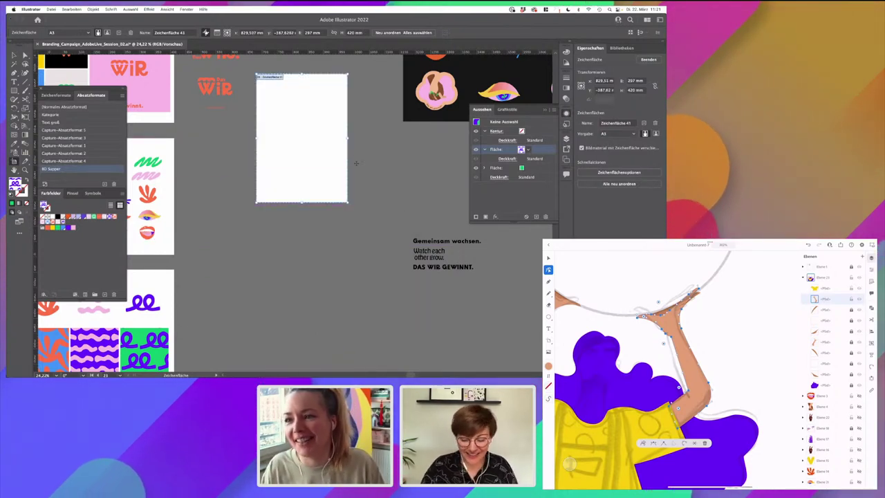
key(v)
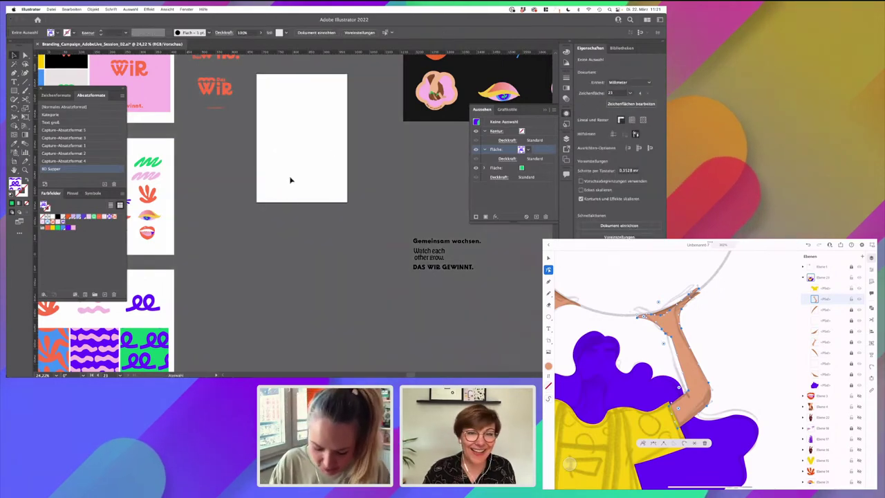
- Delete the newly added blank artboard, keeping the existing A3 artboard above the dark illustration artboard
scroll(291, 180, up, 6)
scroll(292, 180, right, 2)
scroll(290, 180, right, 3)
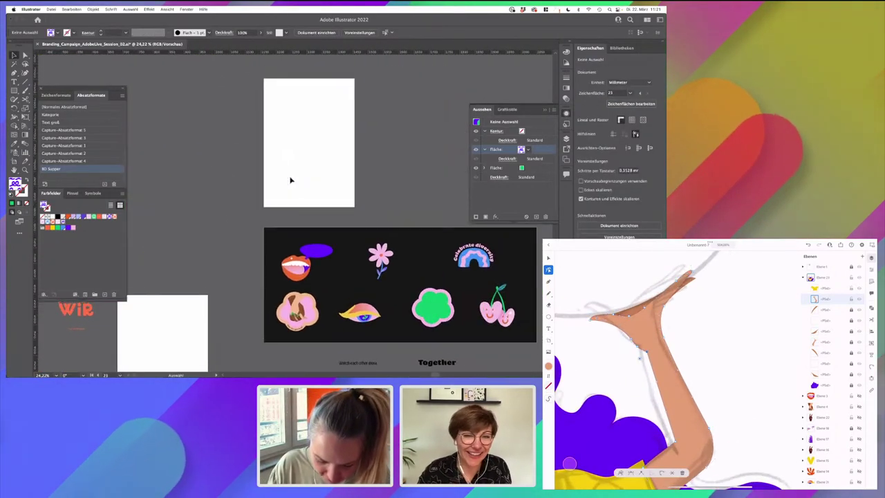
key(shift+o)
click(166, 329)
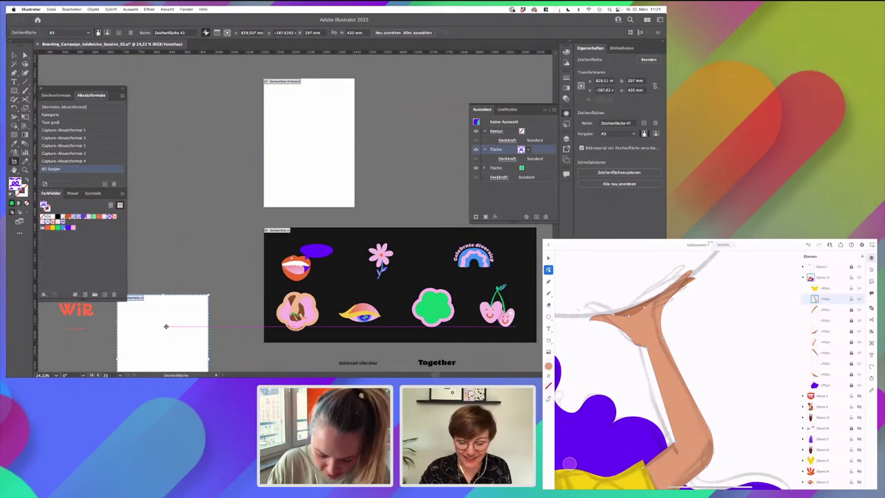
key(Delete)
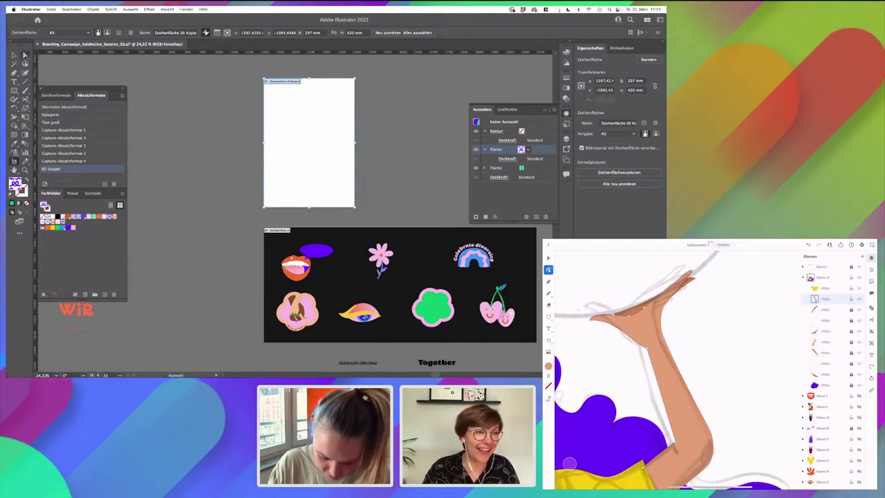
key(v)
- Draw a rectangle covering the whole A3 artboard and fill it with solid purple
drag(231, 103, 210, 198)
scroll(353, 209, up, 3)
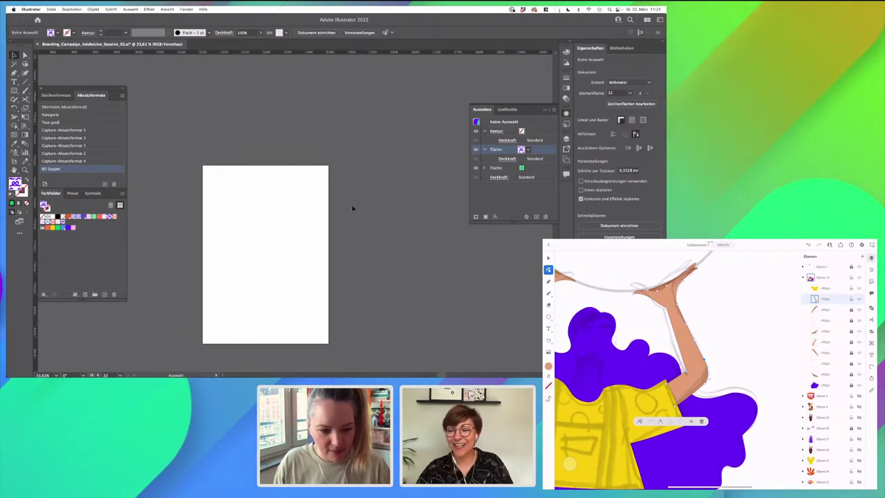
click(14, 91)
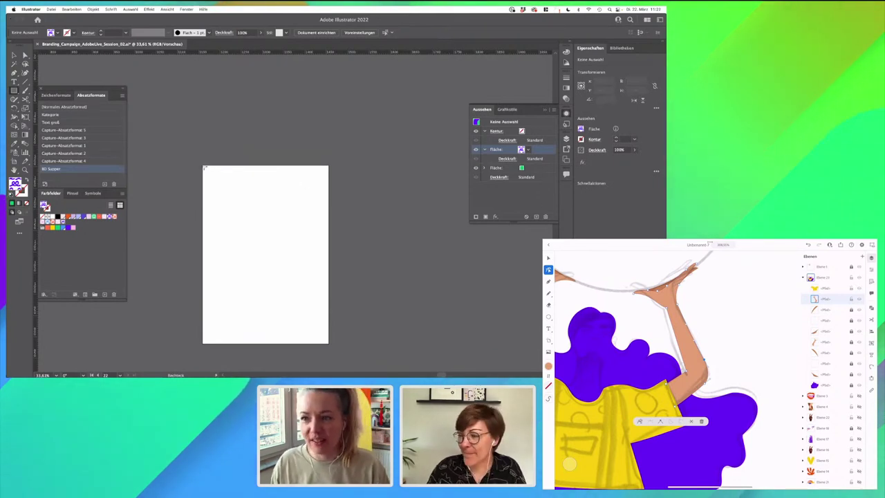
drag(232, 165, 329, 344)
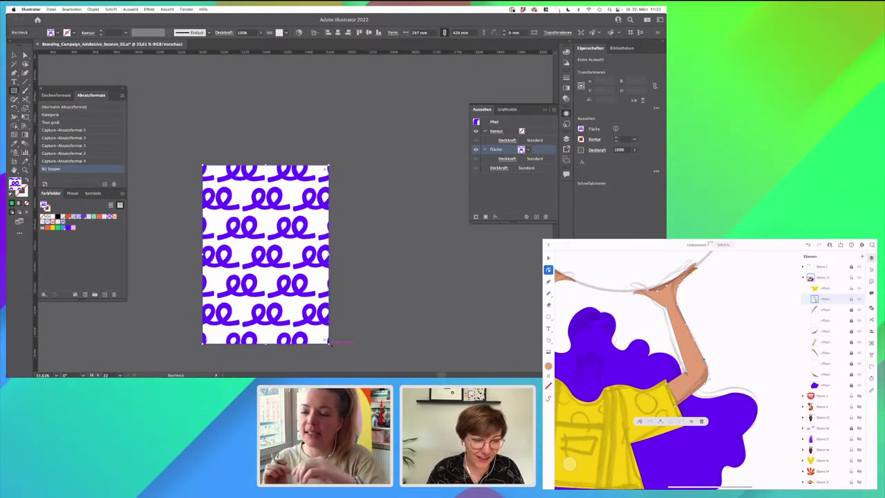
click(74, 228)
click(68, 228)
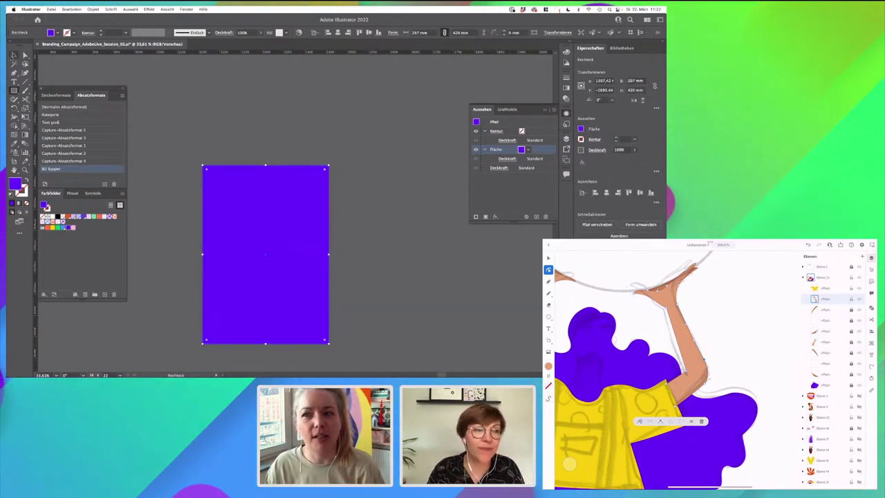
click(14, 56)
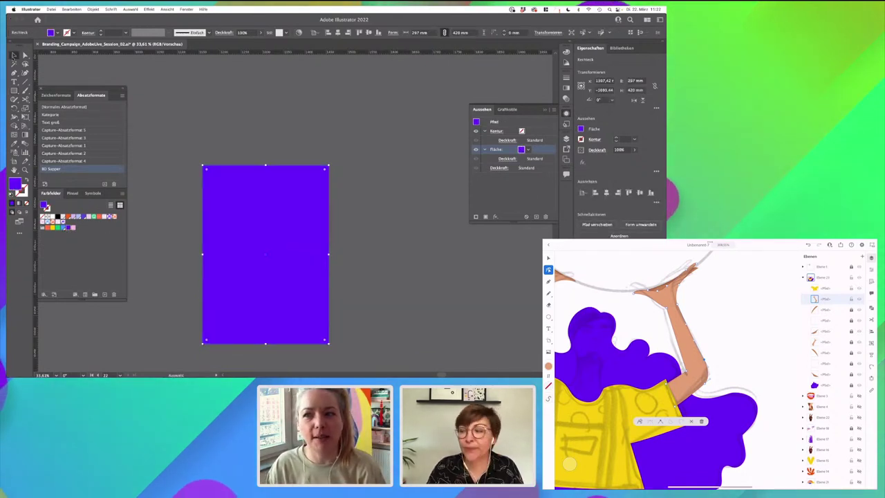
click(220, 133)
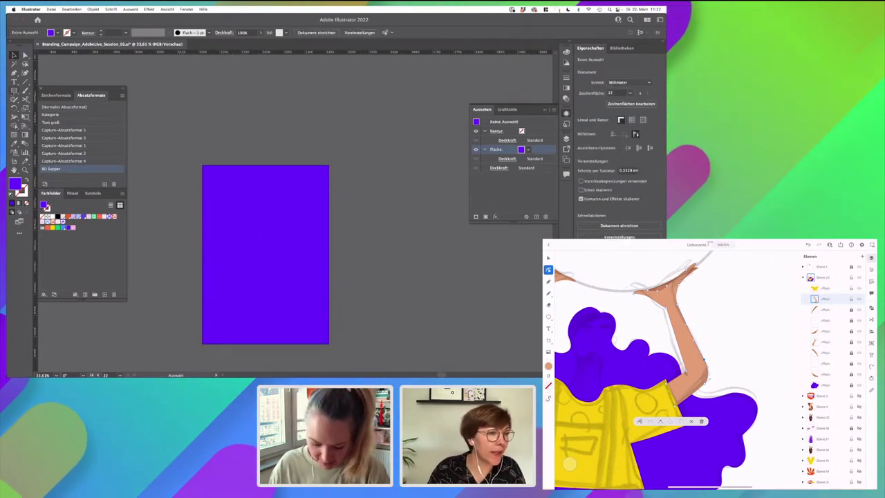
- Draw a wide strip artboard about 521 × 31 mm above the purple A3 page and set its height to 25 mm
key(m)
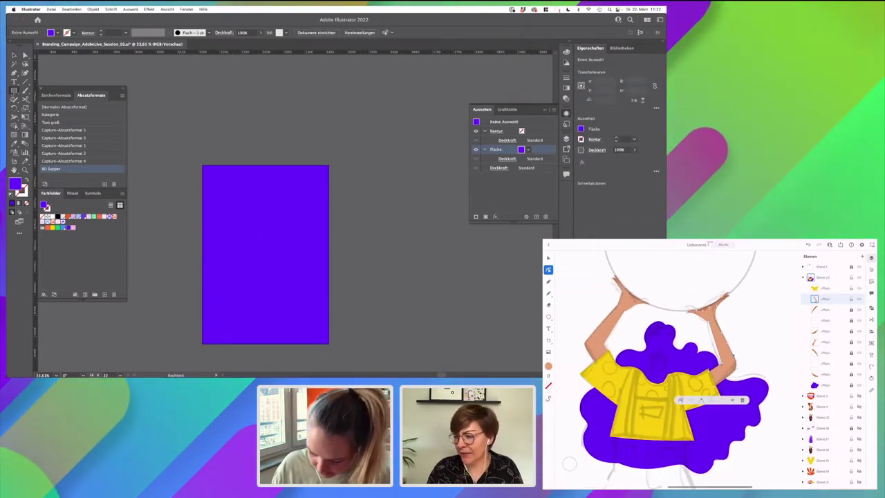
click(13, 162)
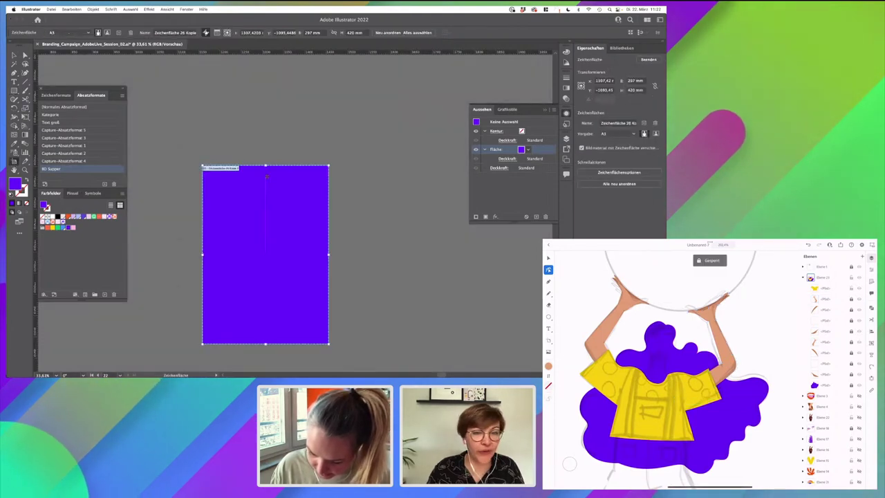
scroll(225, 154, up, 3)
drag(206, 145, 428, 159)
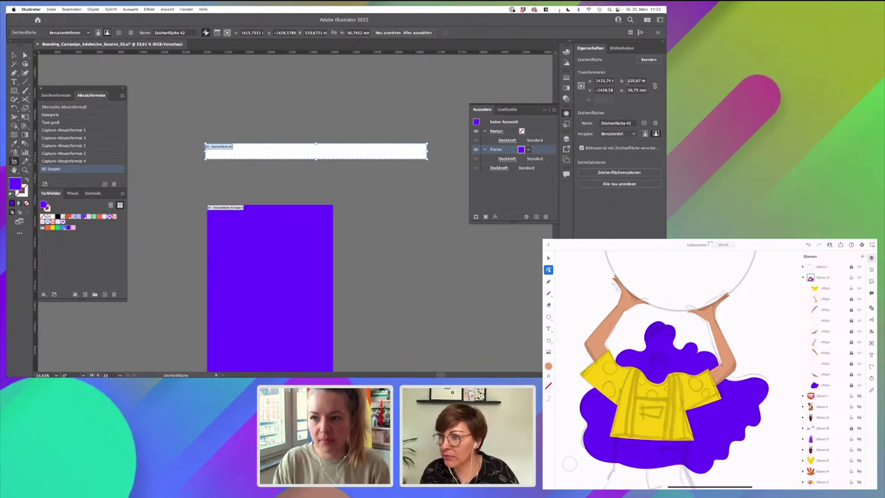
double_click(631, 90)
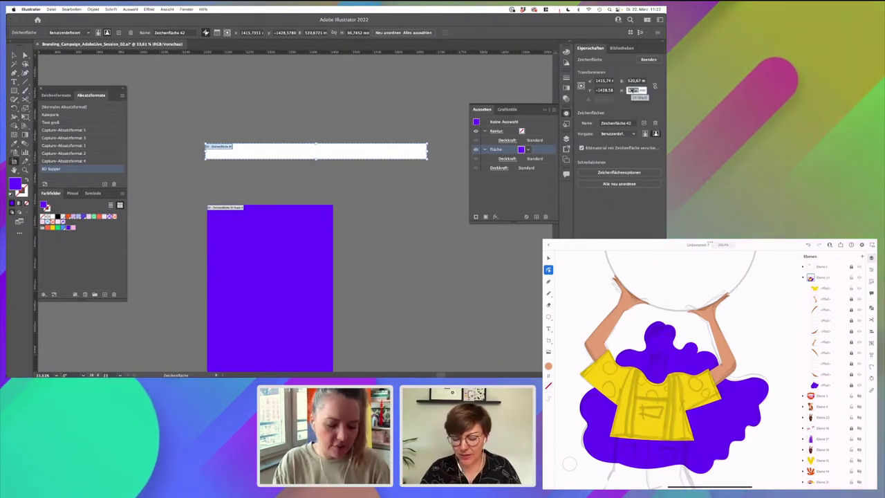
text(25)
key(Return)
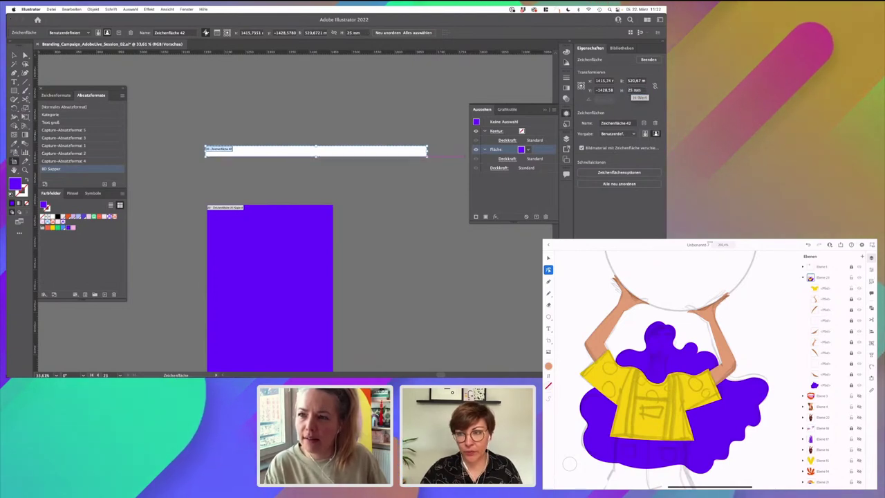
- Try widths of 300 mm and 400 mm for the strip artboard, aligning its left edge with the purple page
click(635, 81)
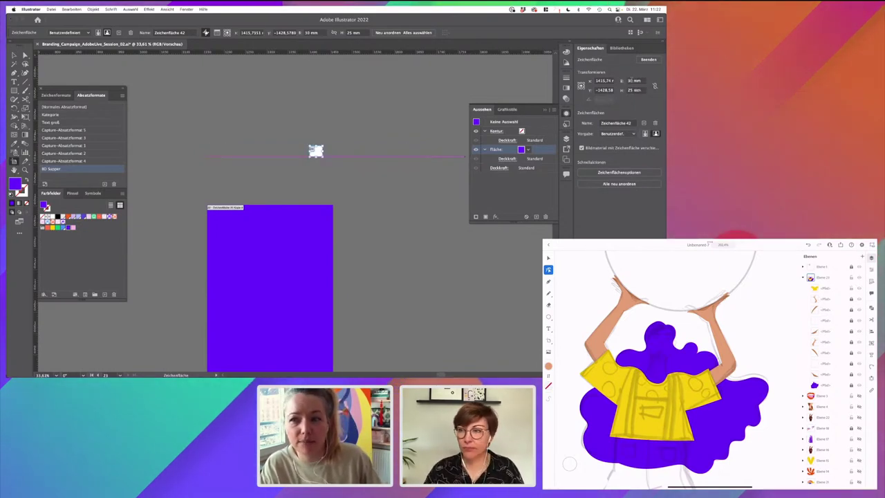
key(Return)
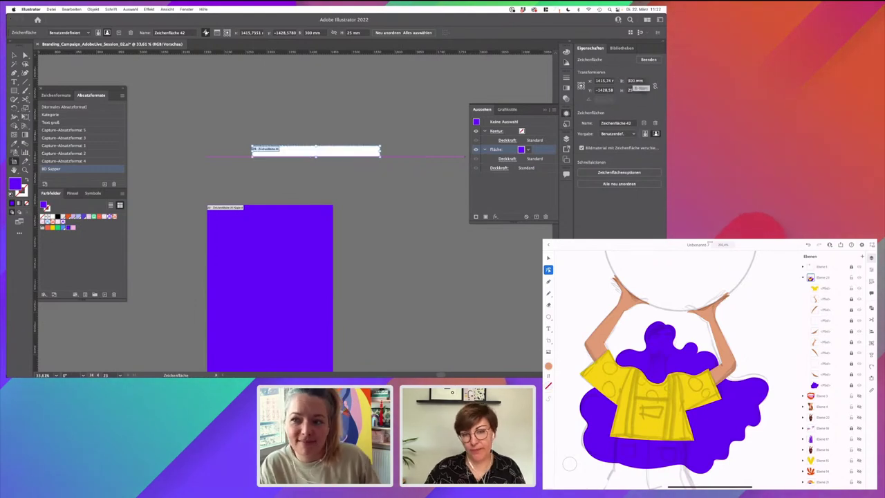
drag(361, 153, 315, 131)
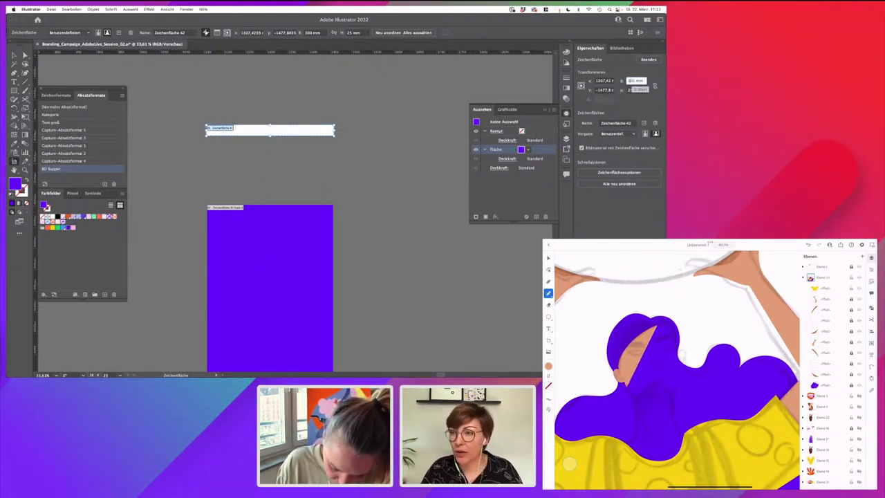
key(Return)
drag(266, 133, 292, 132)
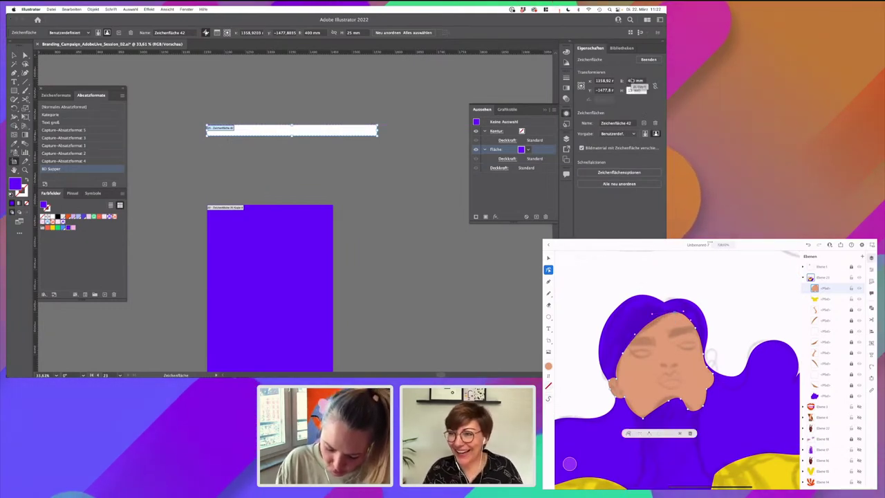
- Resize the strip artboard to 350 × 15 mm and move it just above the purple page with left edges aligned
double_click(632, 81)
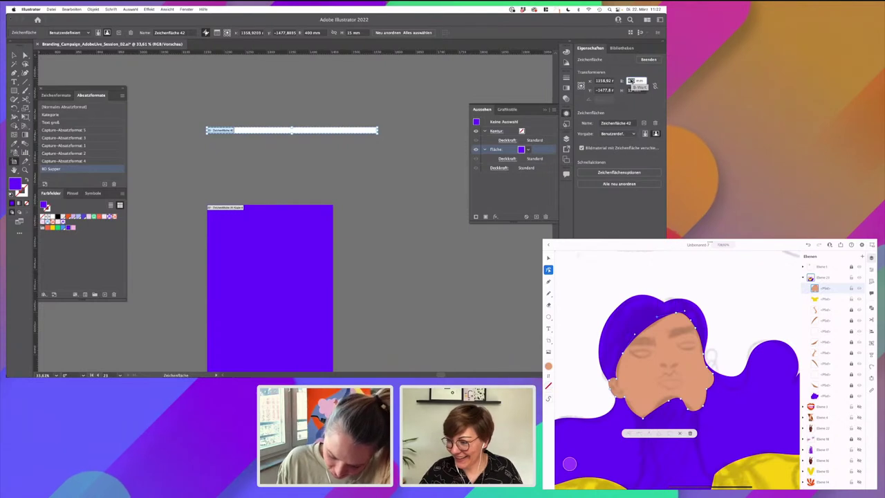
text(350)
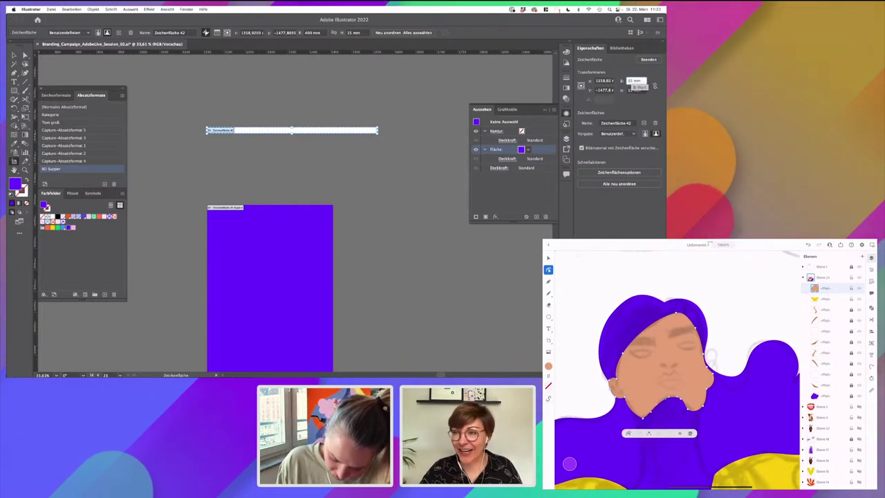
key(Return)
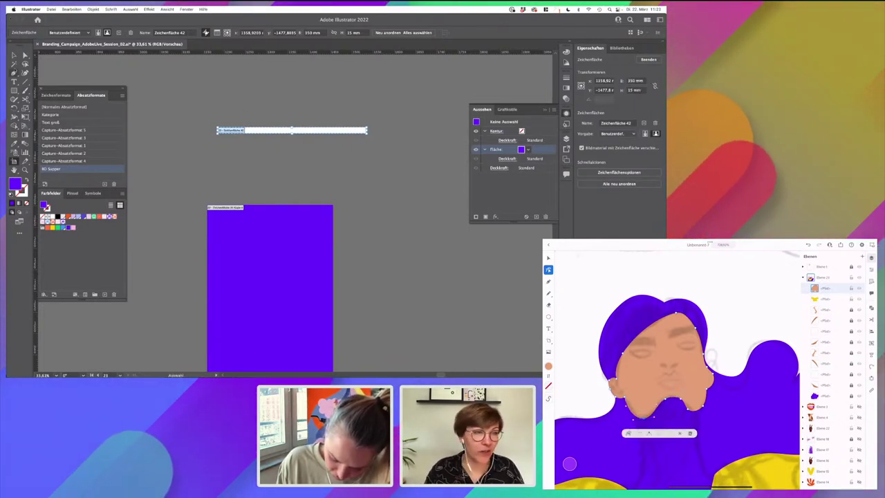
drag(279, 130, 269, 162)
key(Escape)
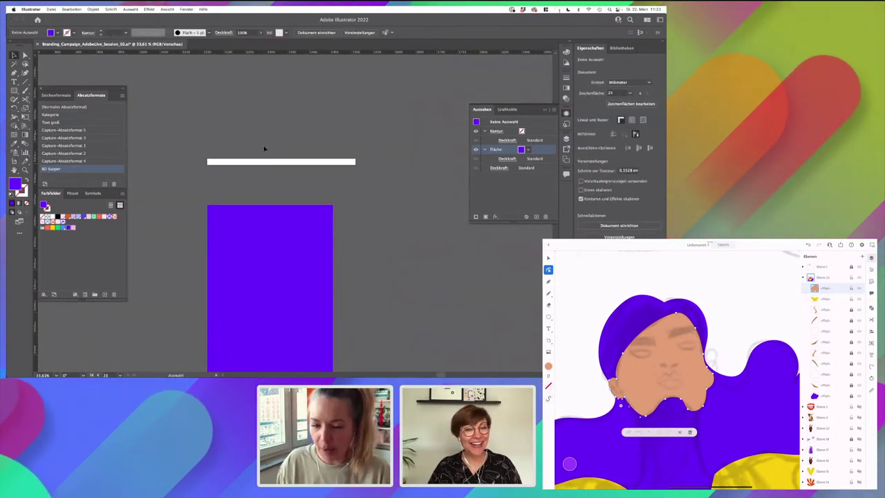
- Copy the group of small illustrations and the rainbow from the Illustrationen artboard of the brand guide
drag(206, 216, 294, 177)
scroll(293, 177, down, 3)
scroll(294, 177, left, 2)
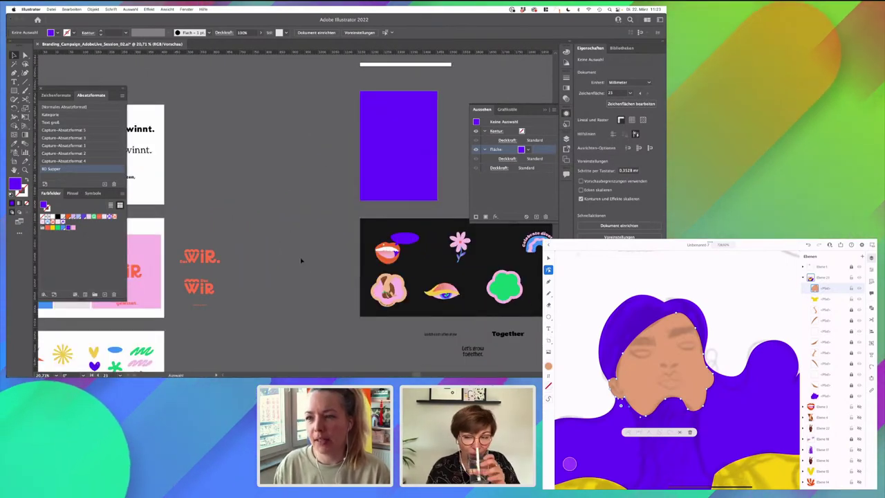
scroll(301, 260, left, 1)
scroll(301, 260, down, 1)
scroll(301, 260, down, 5)
scroll(301, 260, left, 5)
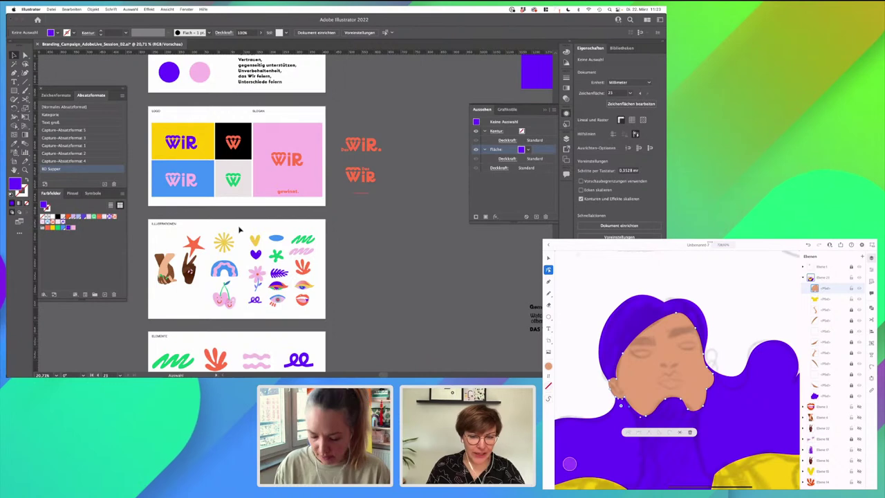
click(307, 299)
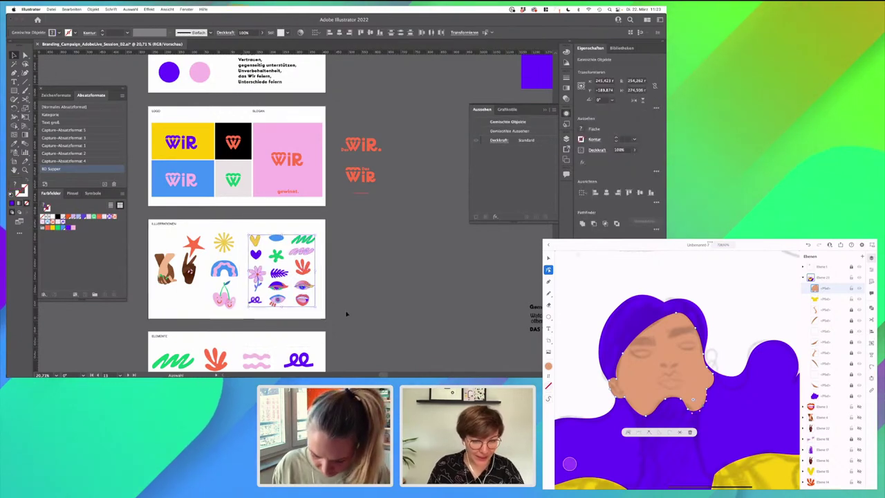
shift+click(237, 278)
key(super+c)
- Paste the copied illustrations into the empty area above the white strip artboard
drag(380, 222, 314, 298)
drag(351, 213, 166, 322)
scroll(305, 149, up, 3)
scroll(298, 157, up, 5)
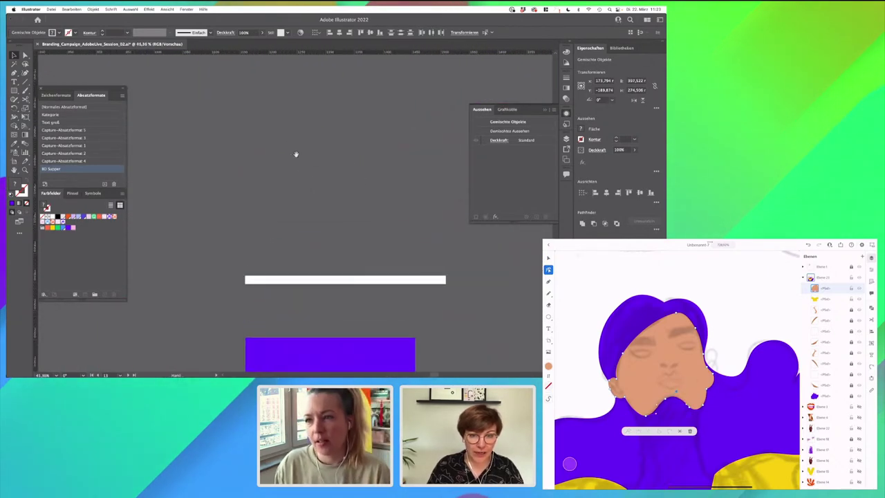
scroll(290, 183, up, 3)
key(super+v)
click(443, 296)
drag(415, 302, 393, 301)
scroll(394, 298, right, 1)
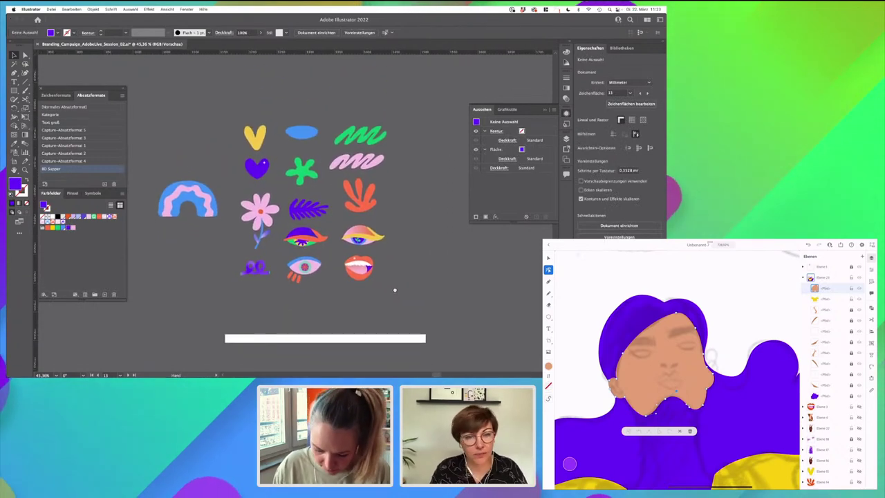
- Move the yellow heart onto the start of the white strip and scale it down to about 8 × 9 mm
click(254, 138)
drag(254, 139, 253, 213)
scroll(242, 332, up, 5)
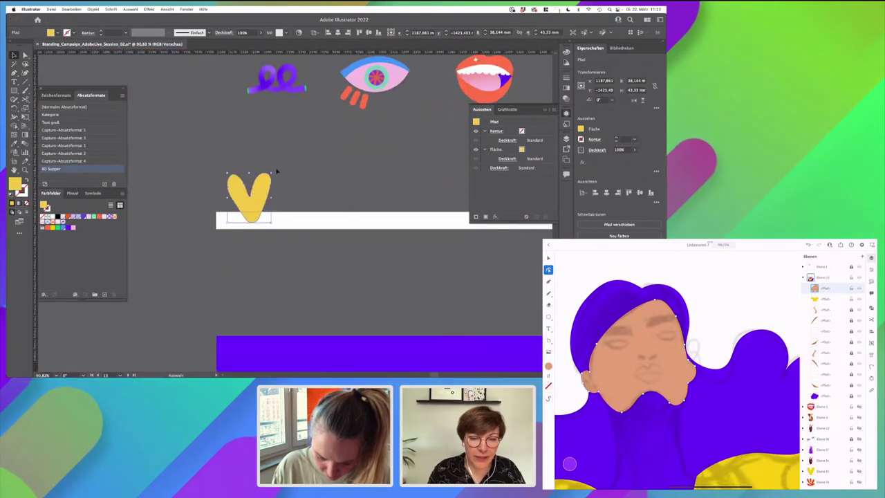
drag(271, 173, 238, 212)
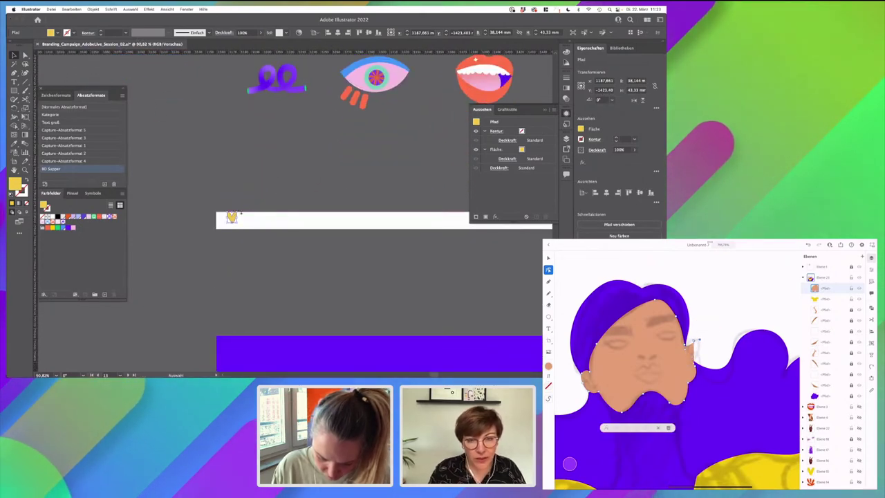
scroll(240, 215, up, 5)
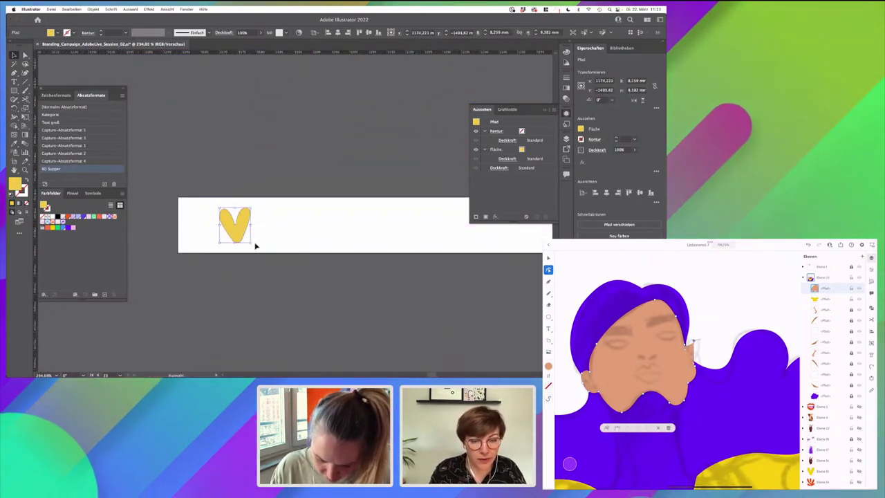
click(327, 261)
scroll(349, 234, down, 4)
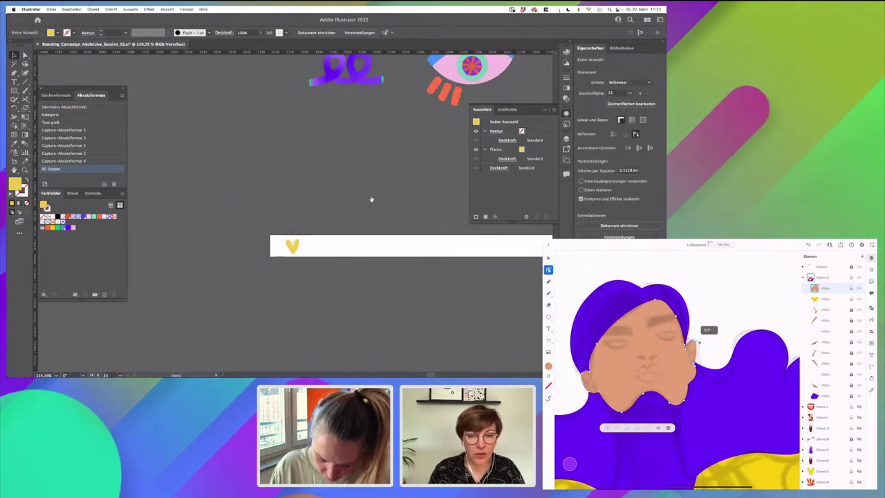
scroll(350, 234, down, 5)
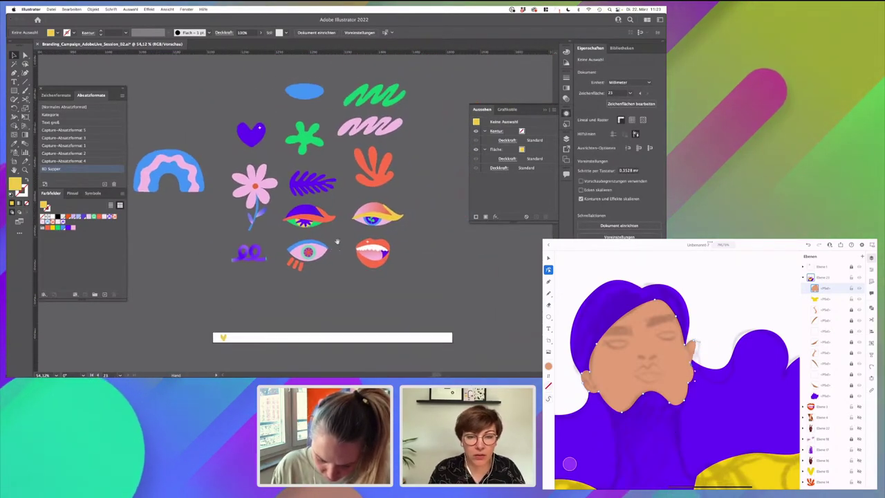
- Duplicate the pink squiggle, scale the copy to about 37 × 11 mm and place it beside the yellow heart on the strip
click(372, 126)
drag(372, 126, 267, 318)
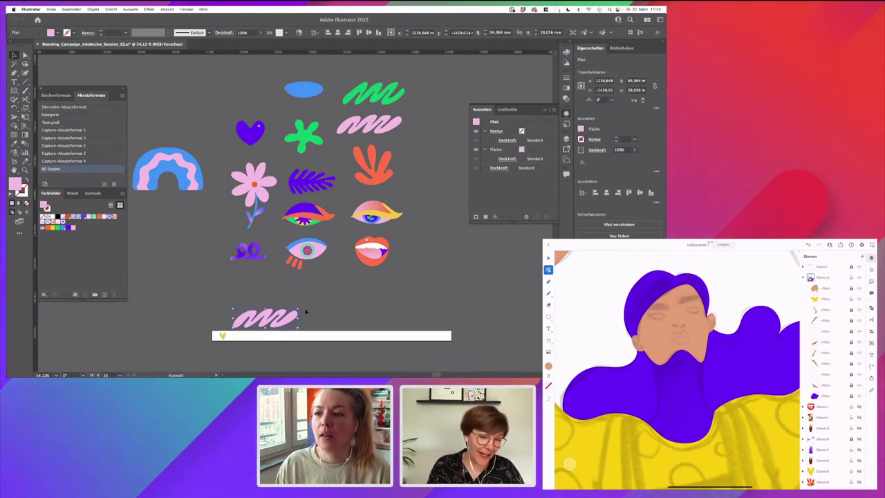
scroll(361, 307, down, 3)
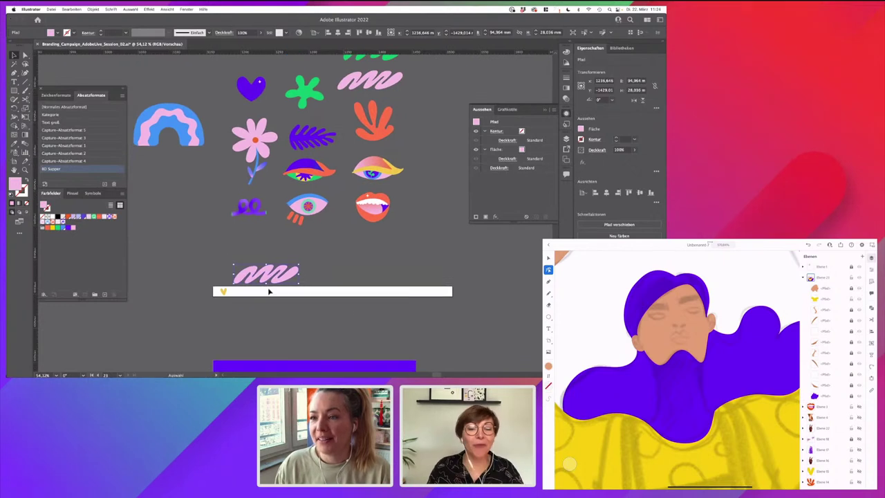
scroll(256, 289, up, 4)
mouse_move(358, 281)
mouse_down()
mouse_move(320, 243)
mouse_move(327, 253)
mouse_up()
mouse_move(226, 243)
mouse_down()
mouse_move(231, 299)
mouse_move(214, 299)
mouse_up()
scroll(214, 299, up, 1)
drag(242, 268, 240, 223)
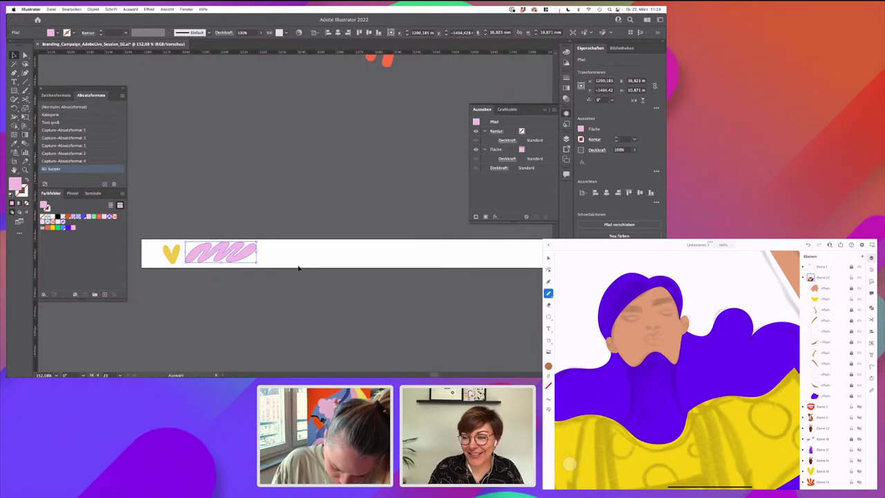
- Draw a pink rectangle about 178 × 15 mm across the strip's full height, beside the pink squiggle
scroll(338, 275, down, 5)
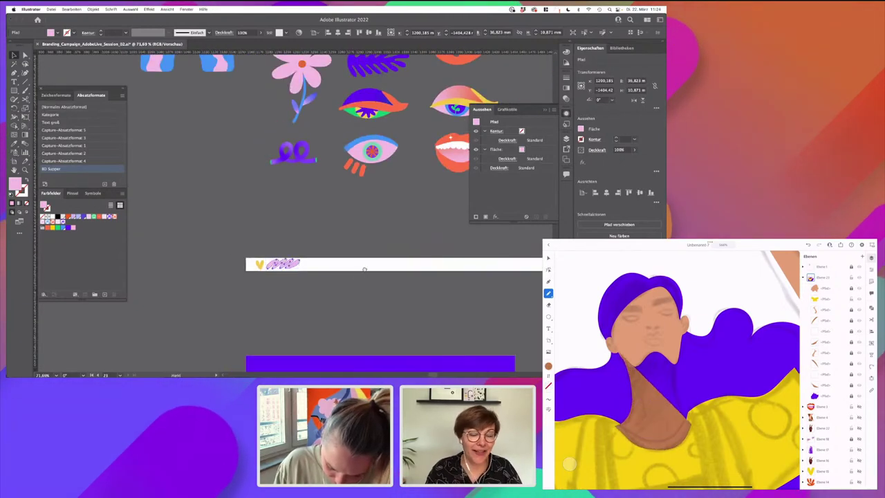
drag(363, 267, 259, 251)
click(196, 187)
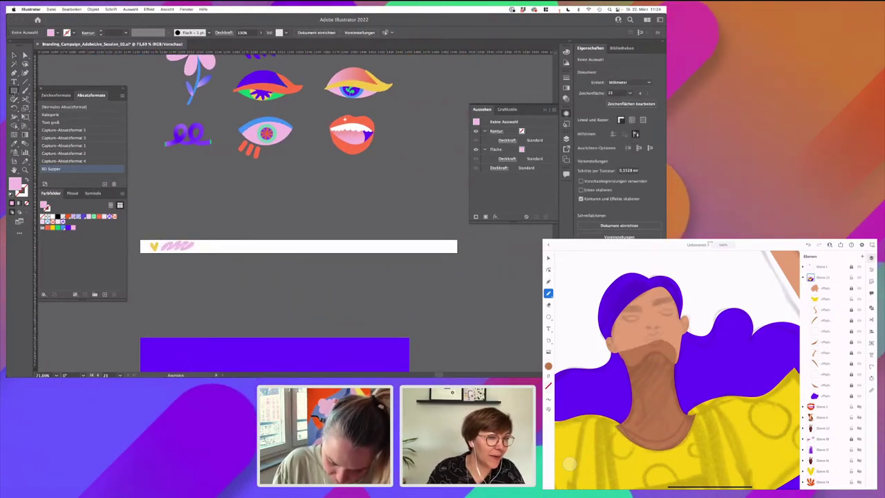
click(13, 90)
drag(205, 241, 366, 251)
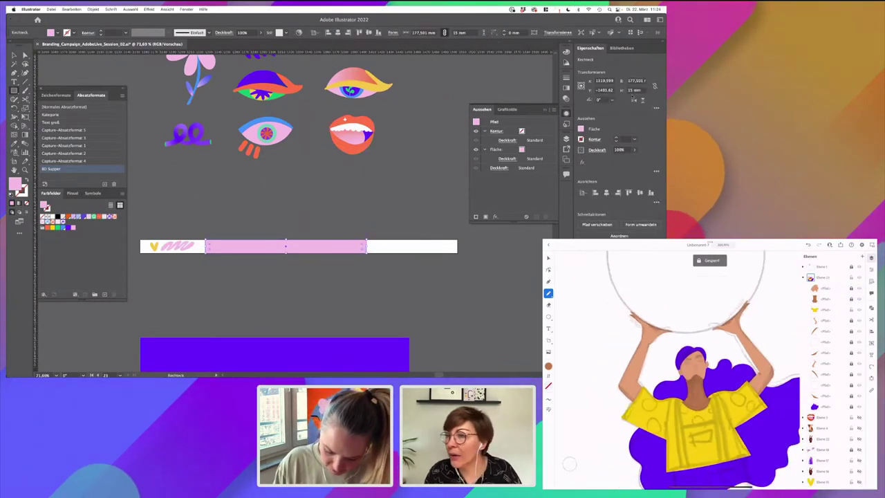
- Set the pink rectangle's width on the white strip to 160 mm and shift it slightly away from the squiggle
click(635, 81)
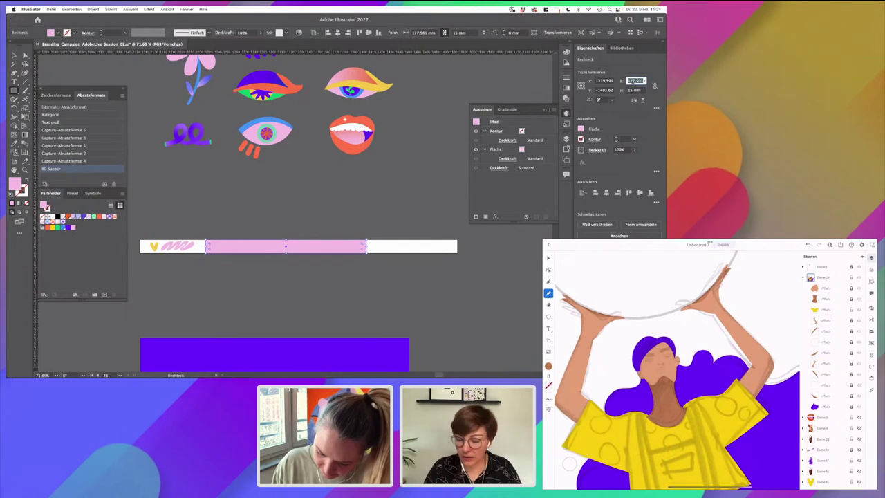
text(150)
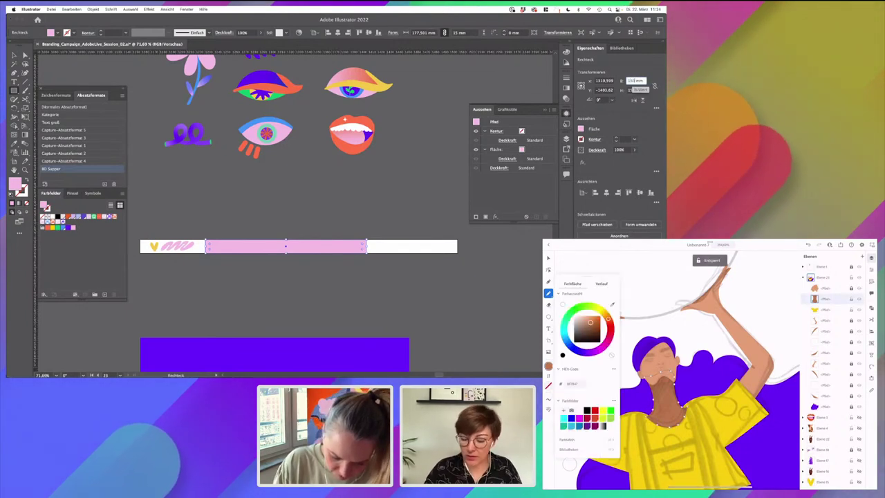
key(Return)
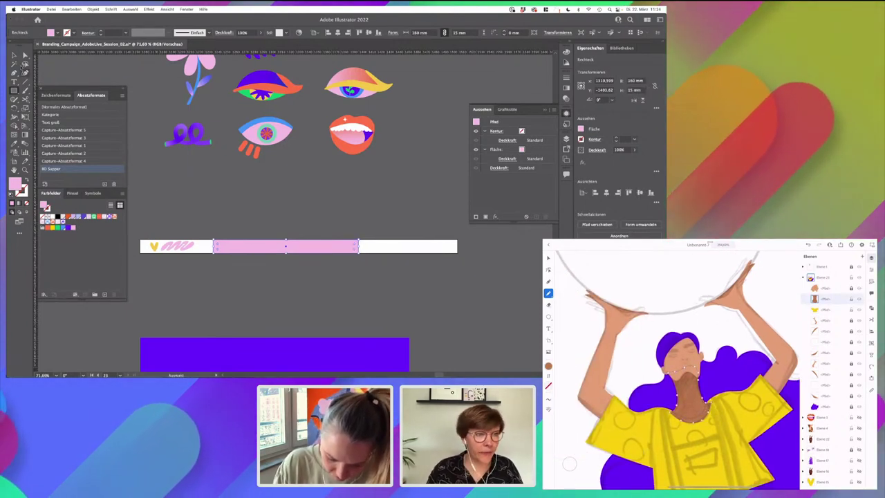
drag(327, 248, 332, 251)
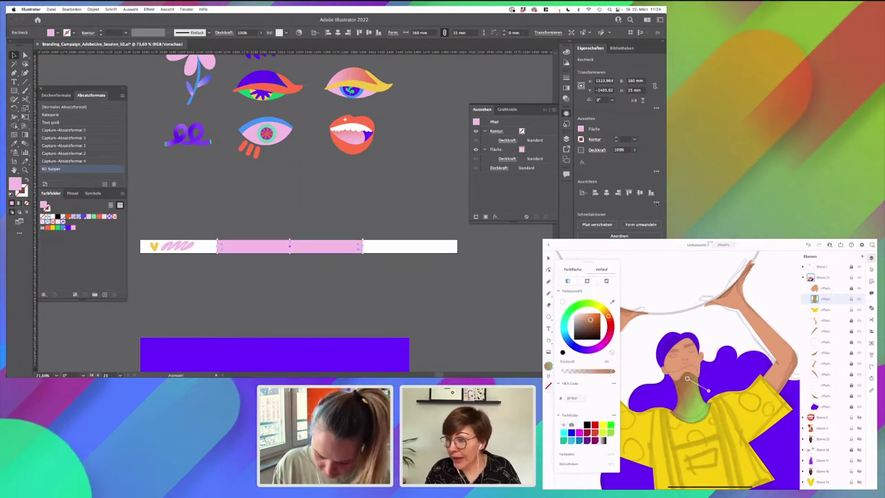
- Centre the pink rectangle horizontally on the strip artboard and convert it into guides
click(656, 203)
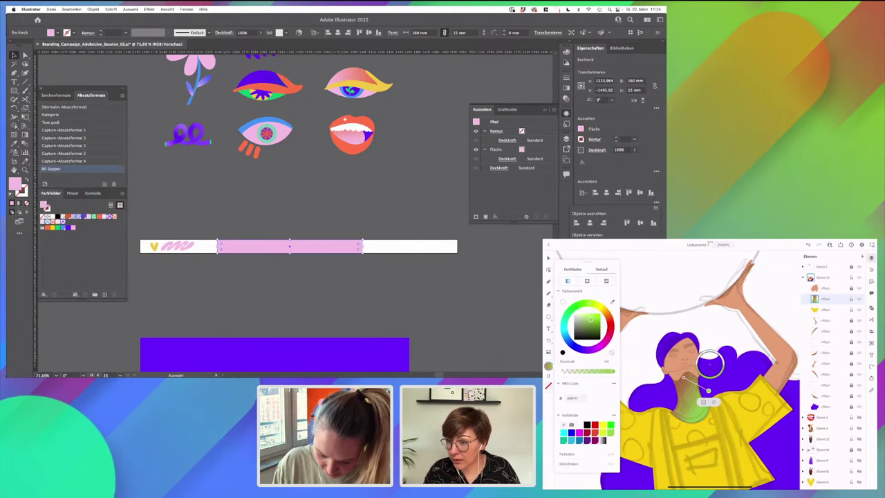
click(590, 223)
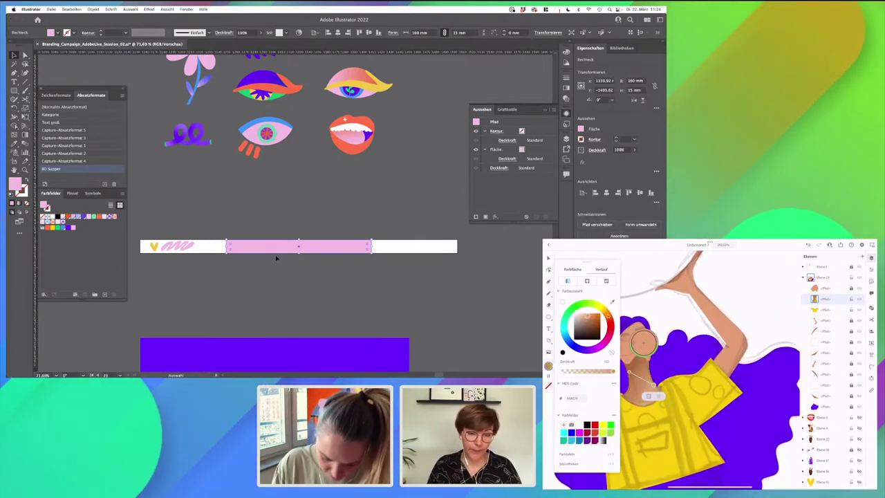
right_click(275, 236)
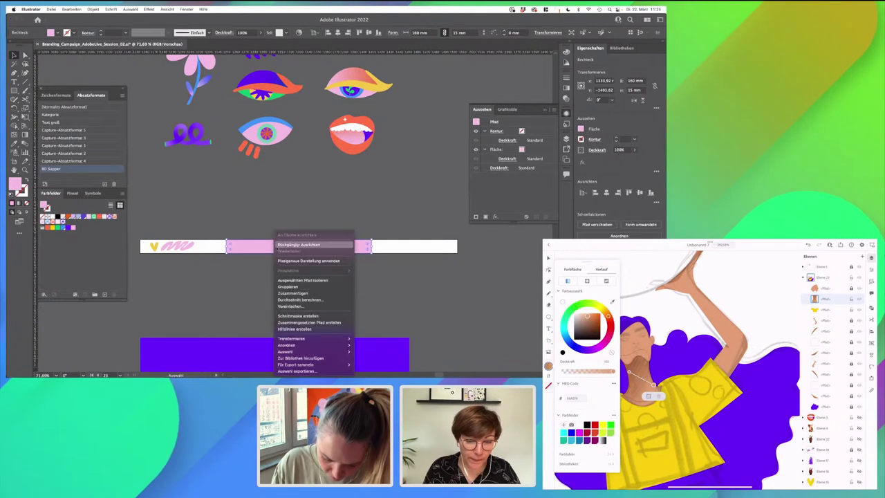
click(305, 329)
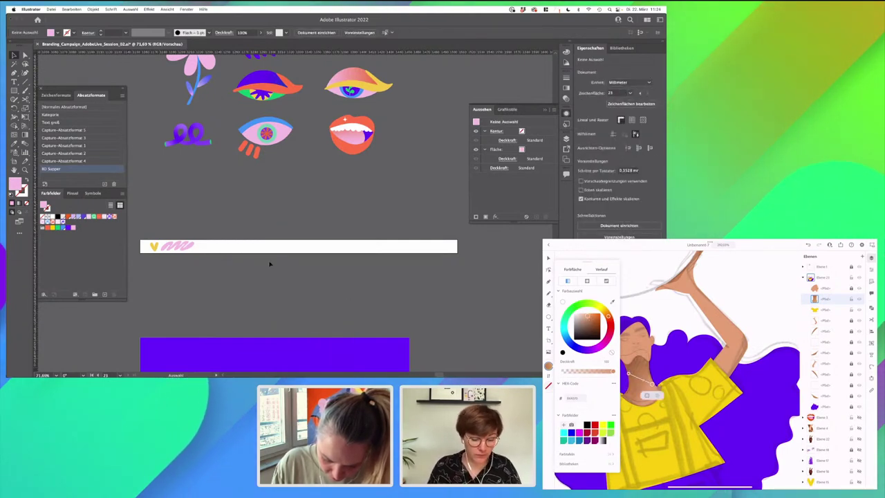
- Draw an area text frame about 114 × 7 mm on the white strip between the guides
scroll(270, 264, up, 3)
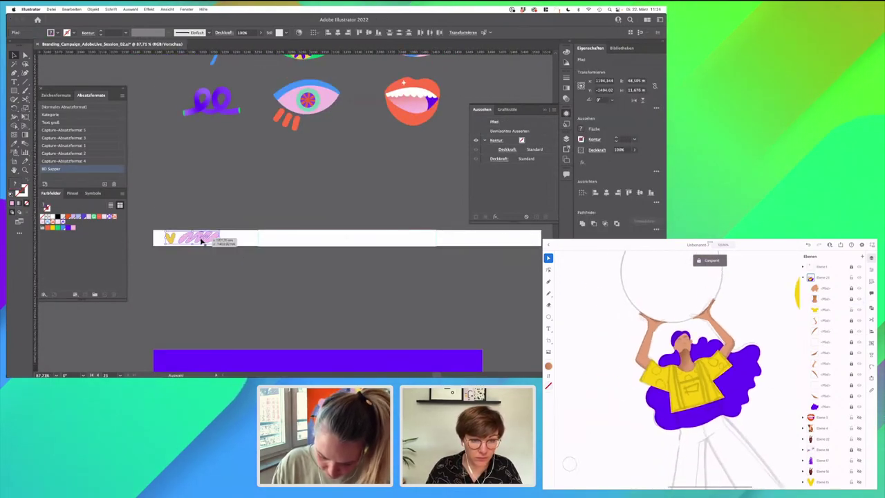
scroll(204, 178, down, 3)
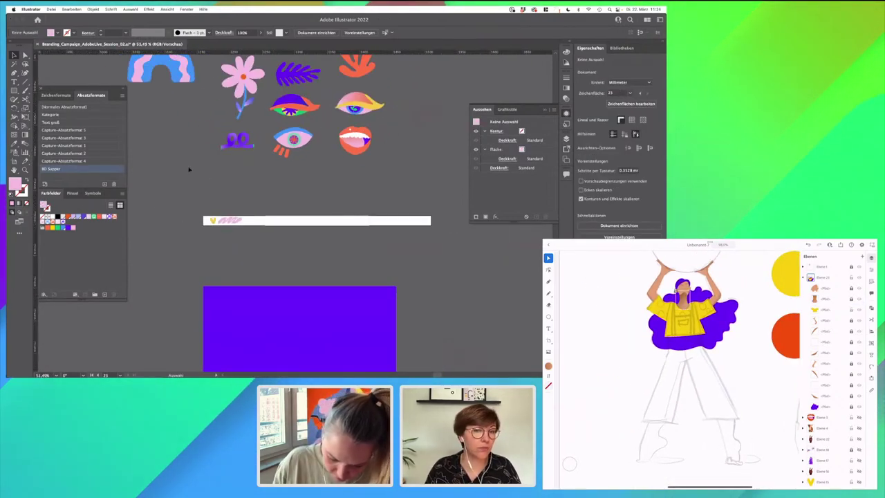
key(t)
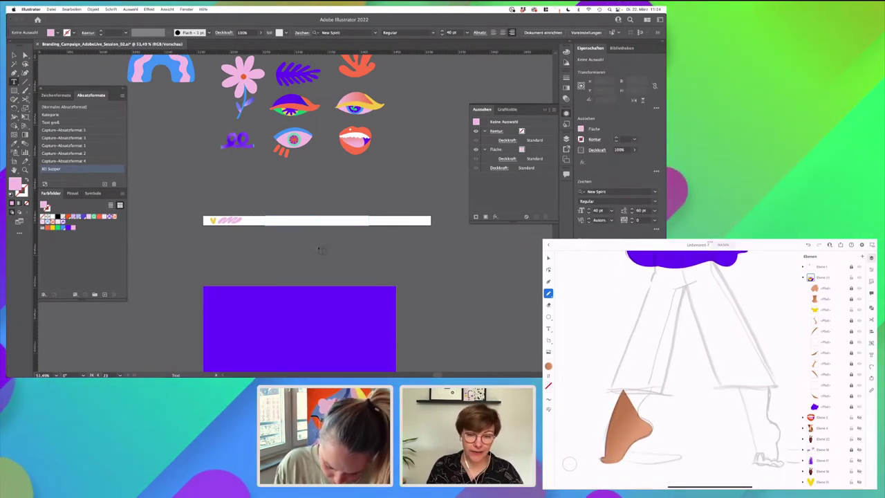
scroll(321, 251, up, 3)
scroll(321, 251, up, 3)
drag(249, 192, 399, 197)
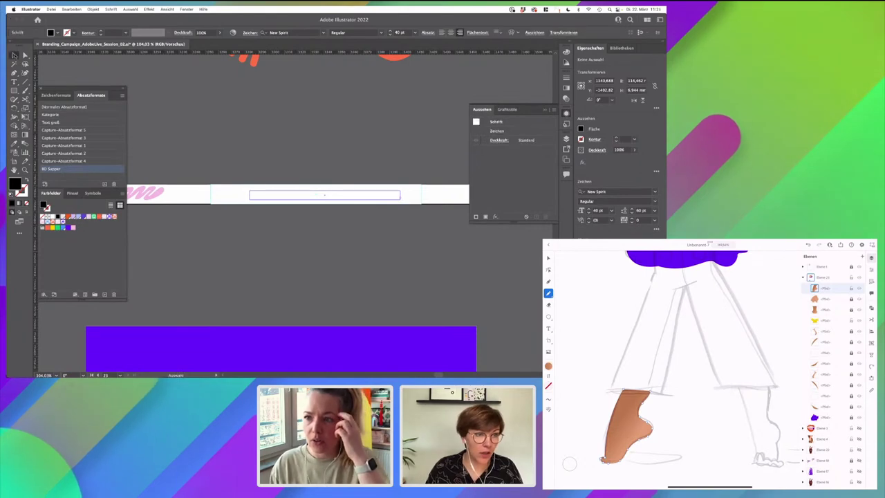
- Examine the slogan wording and typography on the brand overview artboards before returning to the strip
scroll(257, 187, down, 10)
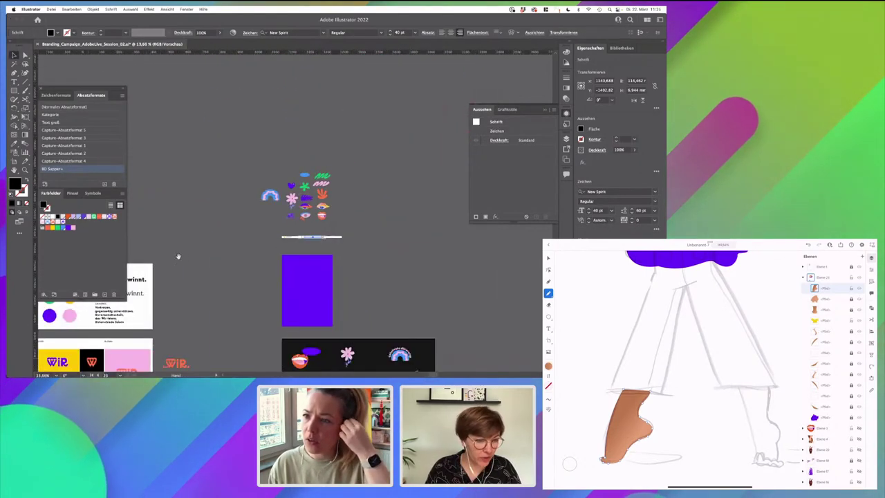
drag(178, 258, 418, 228)
drag(294, 312, 388, 215)
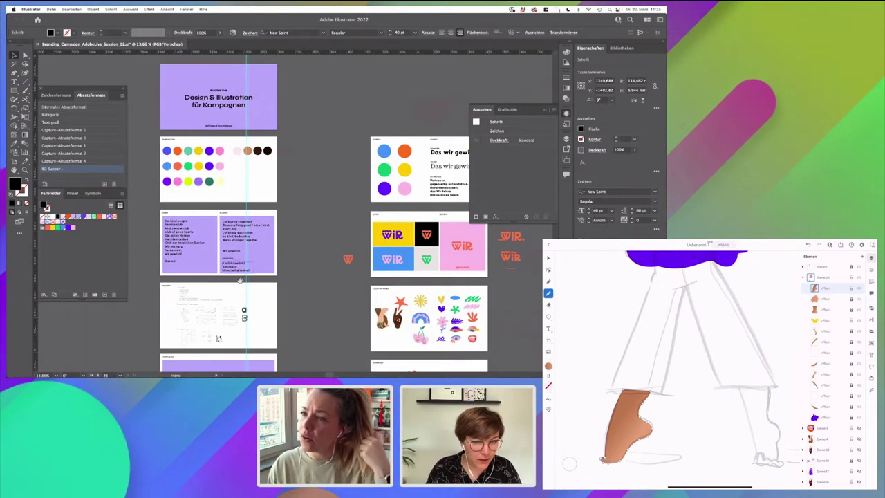
scroll(239, 238, up, 3)
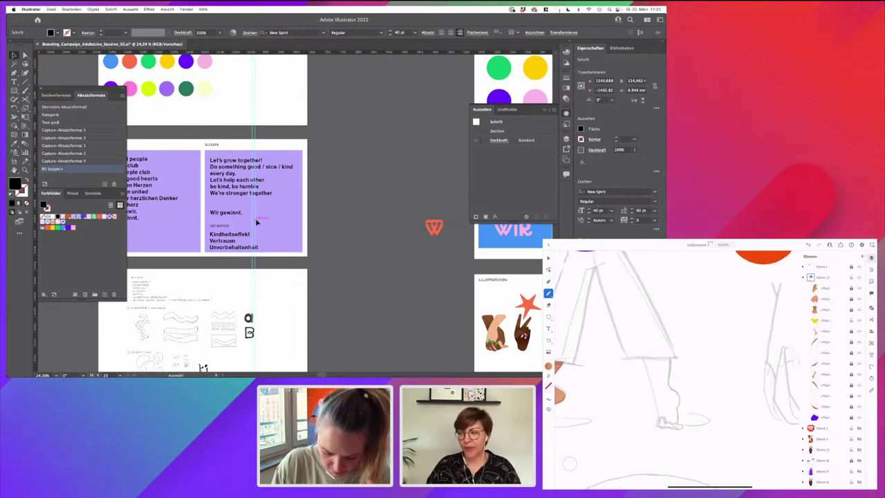
scroll(256, 222, down, 5)
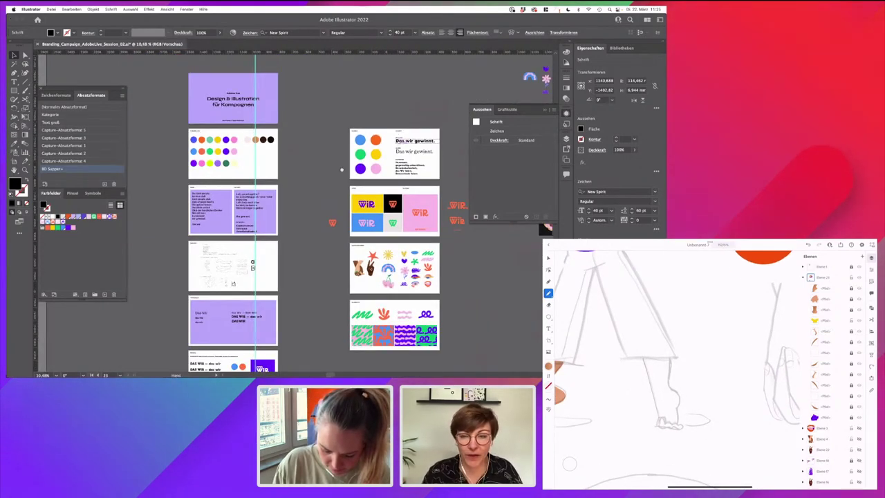
scroll(341, 170, right, 5)
scroll(341, 169, up, 3)
scroll(356, 208, up, 8)
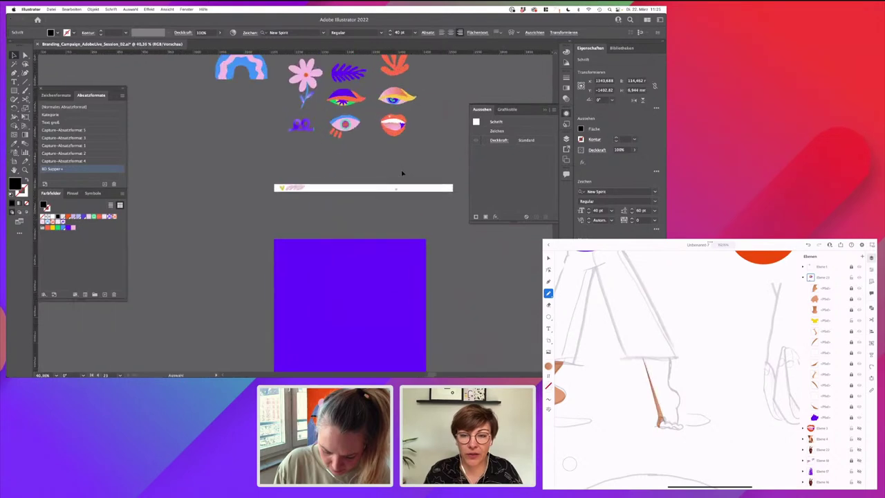
- Enlarge the text frame on the strip and replace its text with "Das wir gewinnt."
drag(393, 205, 431, 233)
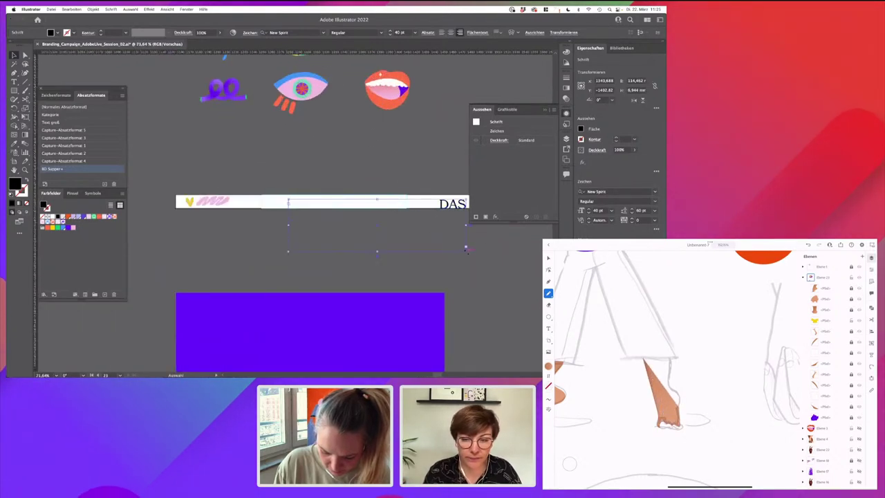
scroll(467, 252, right, 2)
double_click(395, 210)
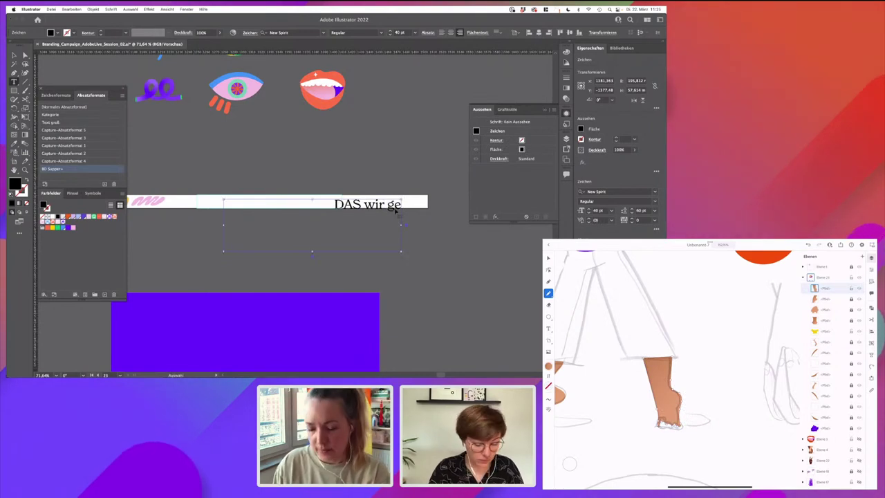
key(super+a)
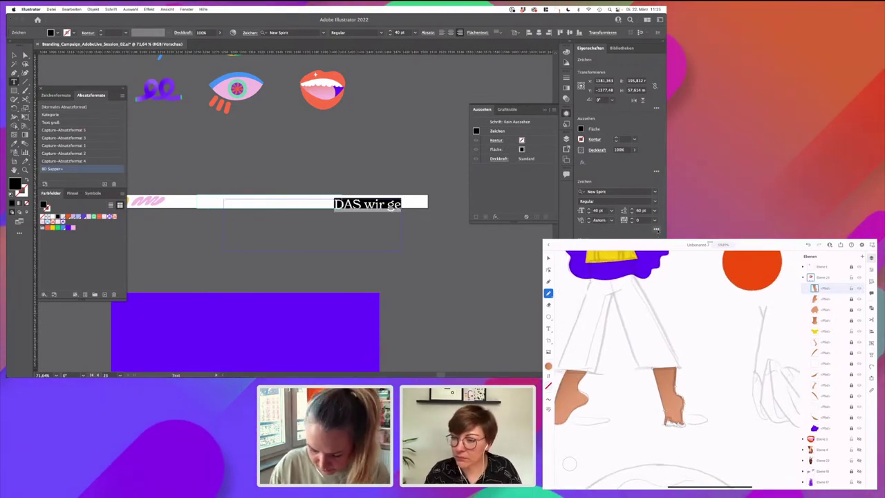
text(Das)
text( wir gewiu)
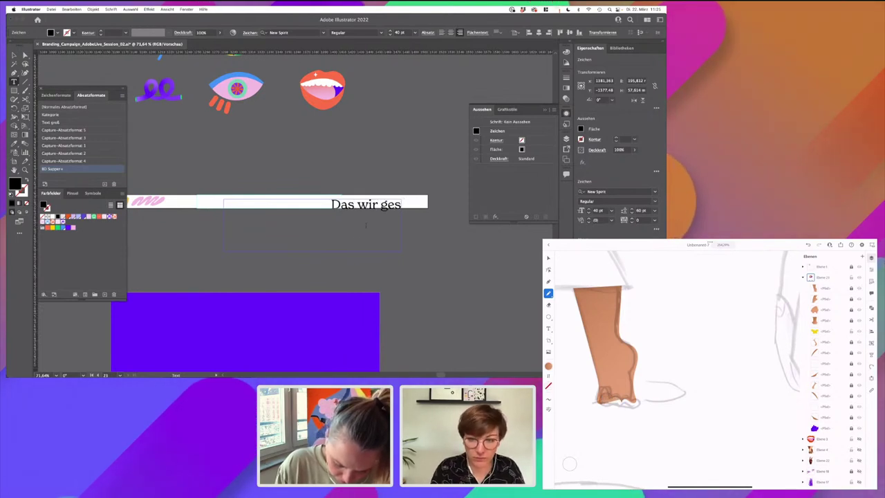
key(BackSpace)
text(nnt.)
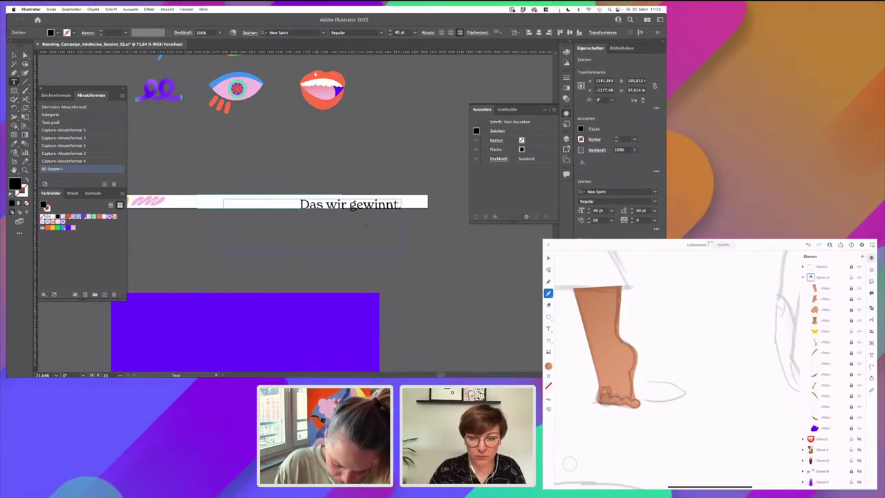
key(Escape)
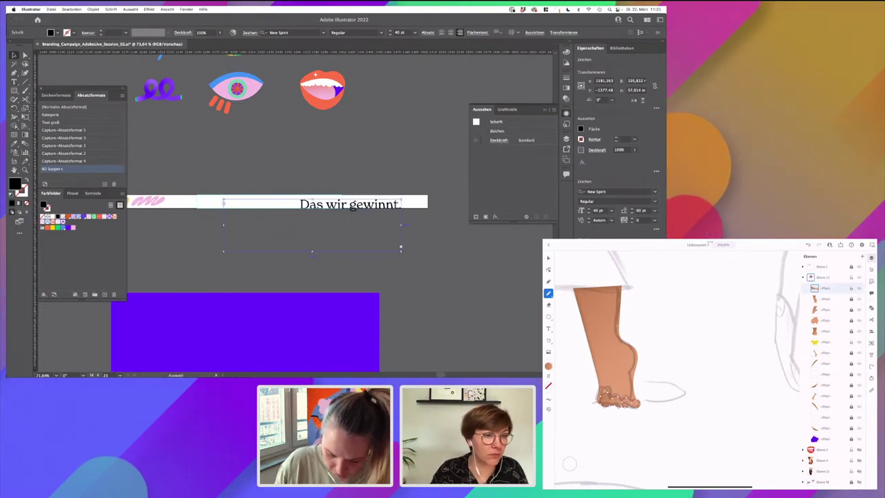
- Shrink the slogan's text frame to about 132 mm wide and move it between the guides on the strip
drag(224, 251, 281, 214)
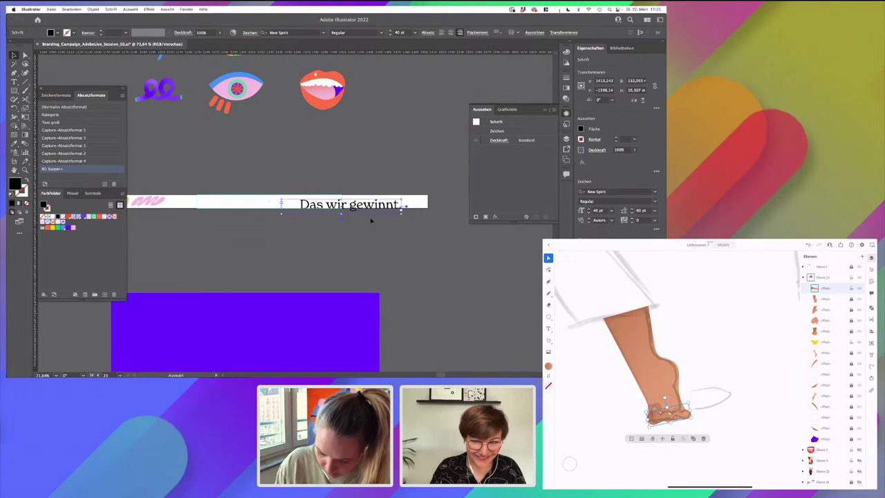
drag(376, 210, 311, 209)
drag(299, 205, 299, 205)
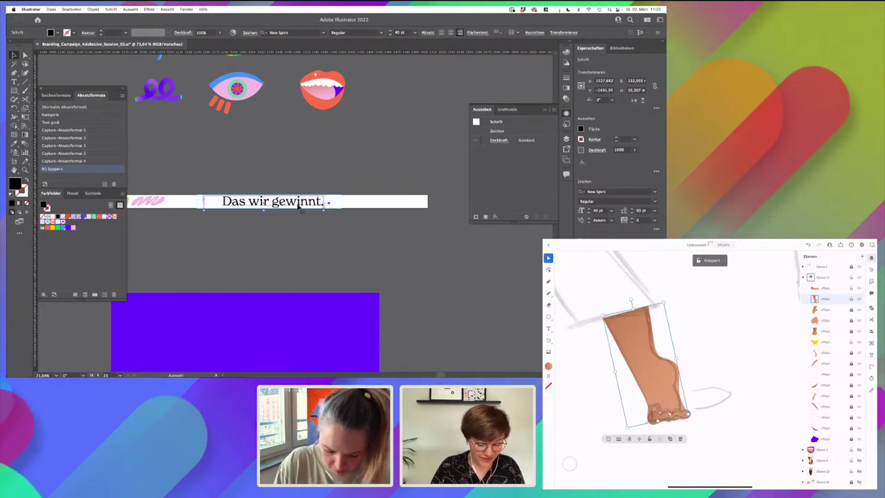
- Format the slogan as centre-aligned 30 pt text and reposition it in the middle of the guide area
key(super+alt+c)
click(402, 210)
key(super+shift+c)
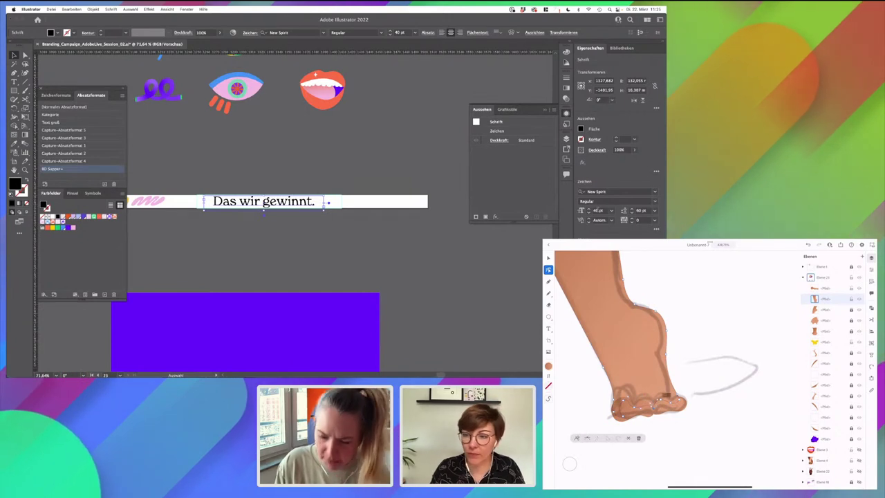
click(598, 211)
key(shift+Down)
mouse_move(280, 203)
mouse_down()
mouse_move(301, 201)
mouse_move(286, 203)
mouse_up()
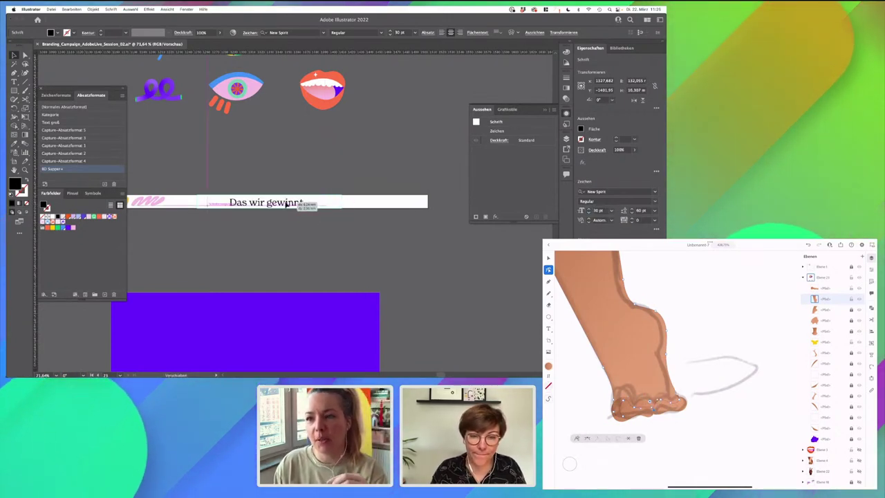
click(304, 234)
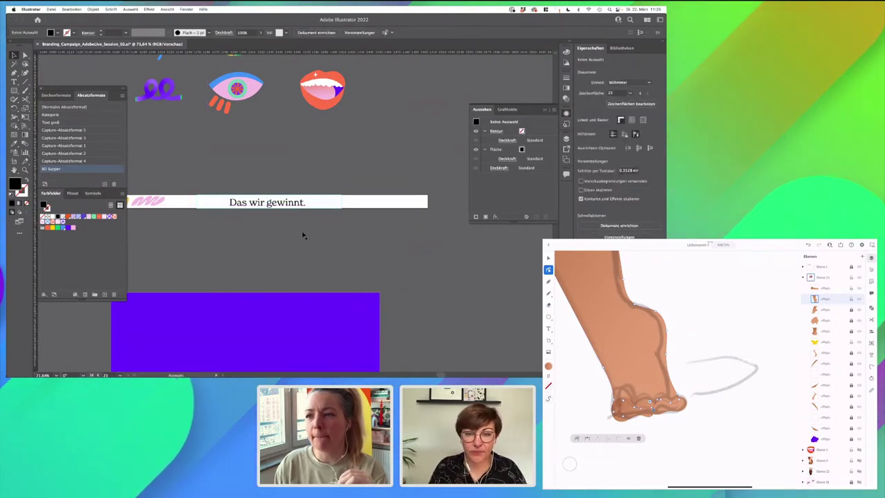
- Draw a 350 × 15 mm rectangle covering the whole strip and move it to the BG layer
drag(231, 225, 263, 223)
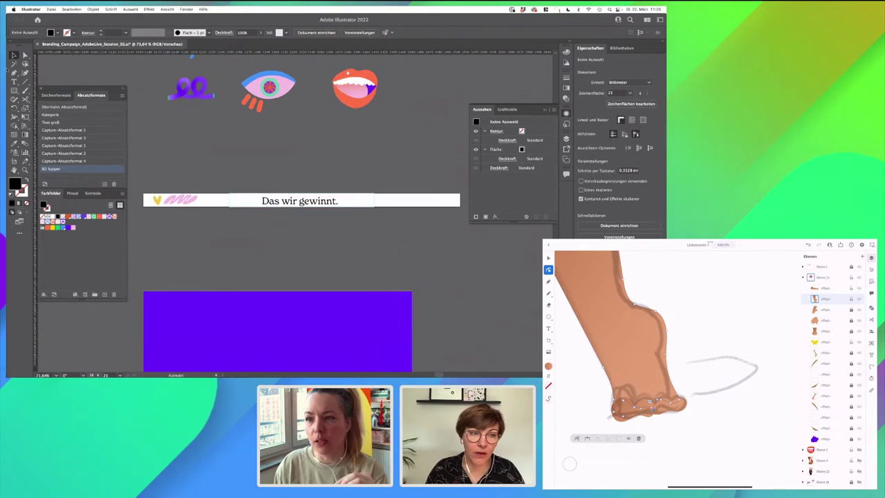
click(14, 90)
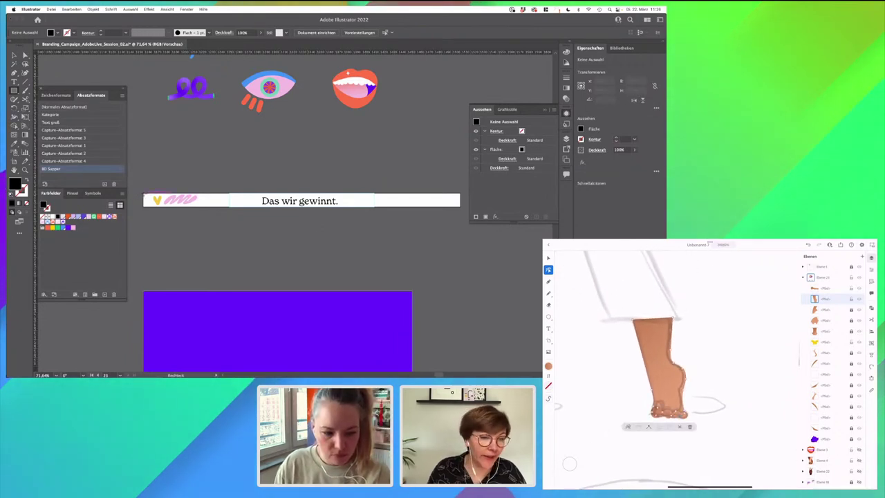
drag(144, 195, 459, 206)
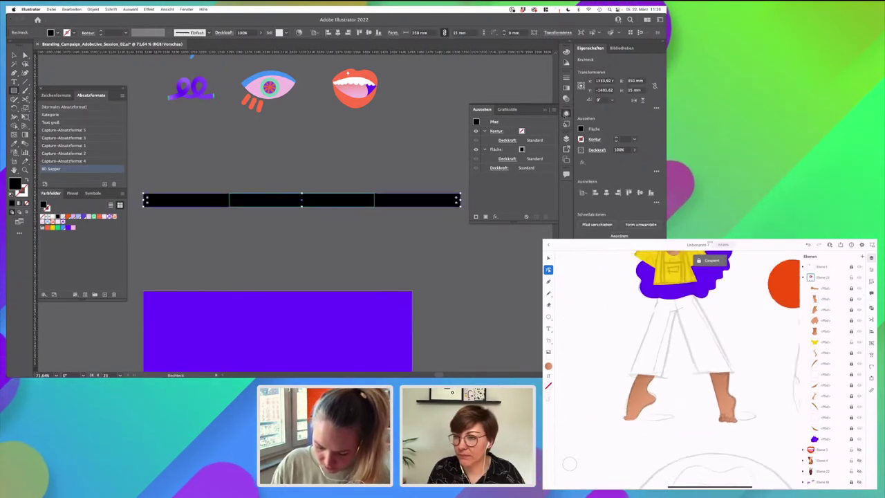
click(566, 139)
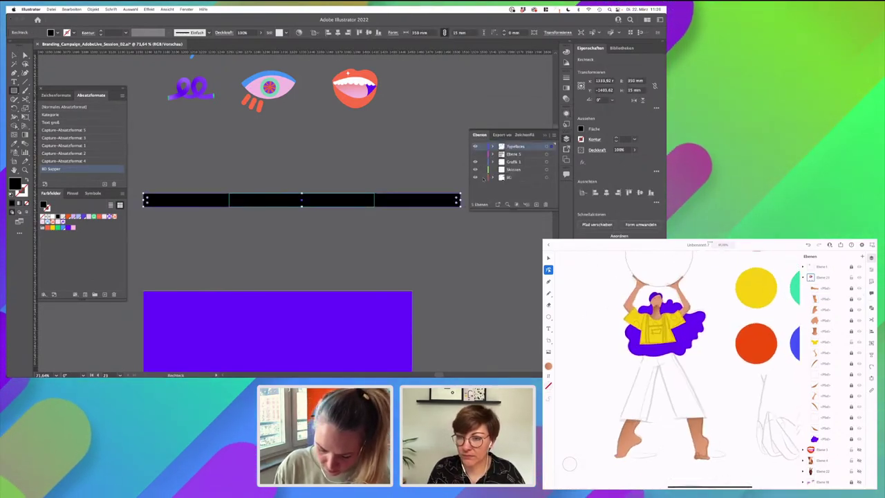
drag(552, 147, 551, 178)
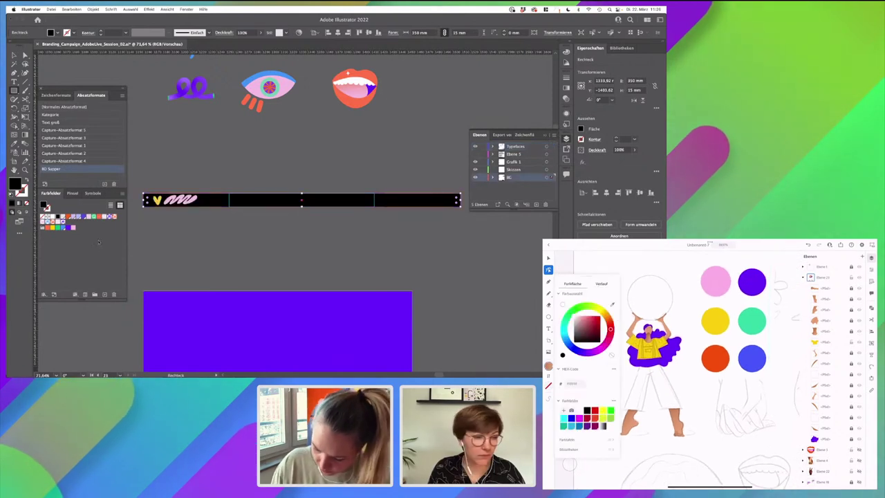
- Fill the strip's background rectangle with the light blue swatch and deselect it
click(63, 228)
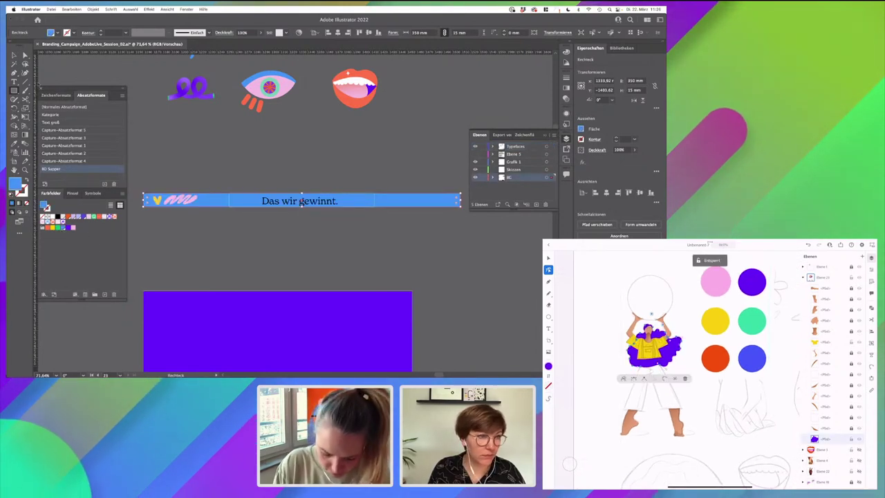
key(v)
click(309, 188)
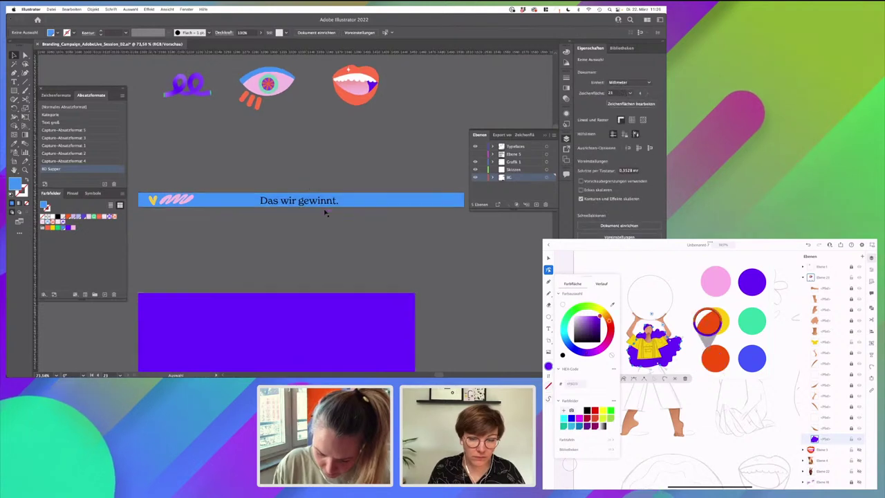
- Shift the slogan's text frame slightly along the light blue strip to refine its placement between the guides, and deselect it
scroll(325, 211, up, 8)
click(333, 189)
scroll(314, 190, down, 3)
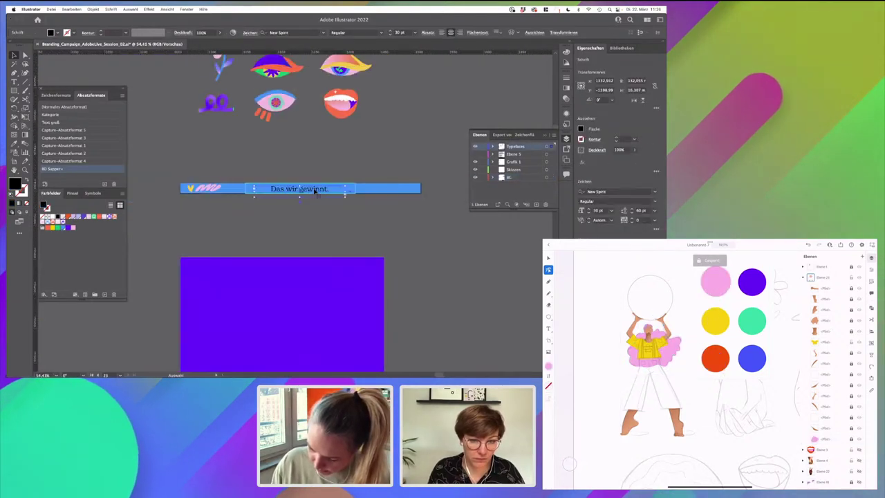
scroll(314, 190, up, 3)
drag(314, 191, 320, 191)
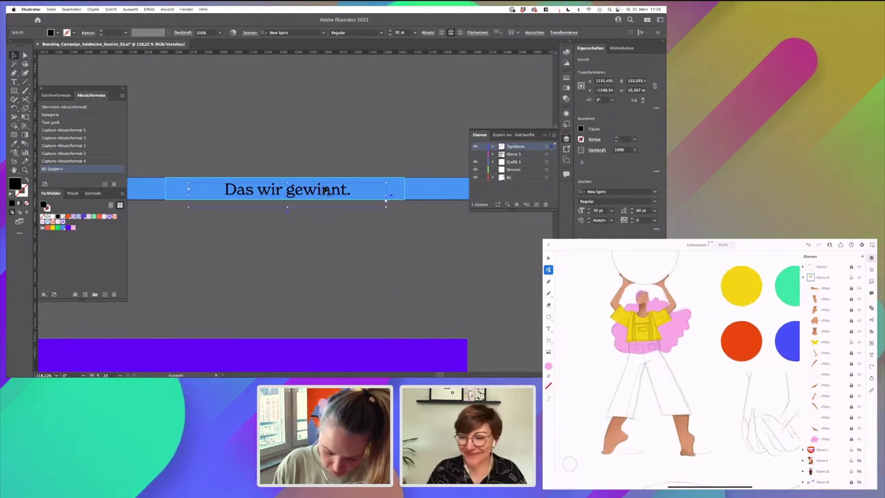
click(332, 243)
scroll(332, 243, down, 3)
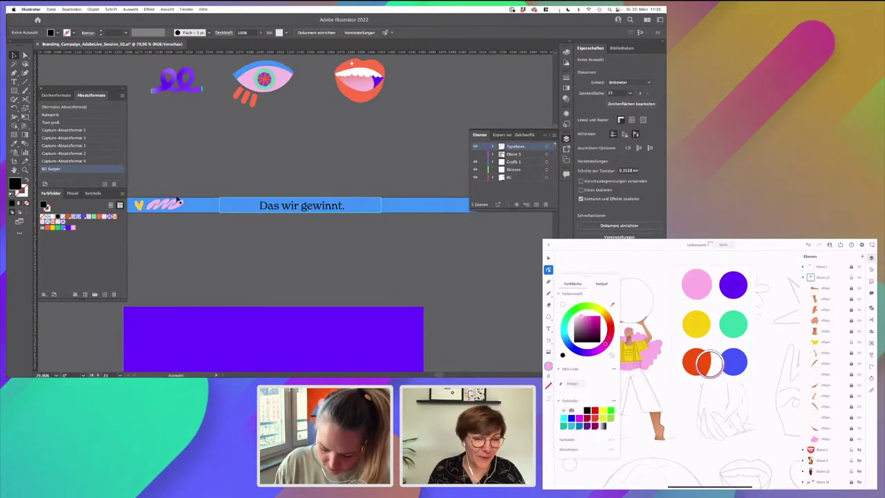
- Try to place a reduced copy of the pink flower's blossom without its stem beside the slogan on the strip
drag(223, 154, 231, 199)
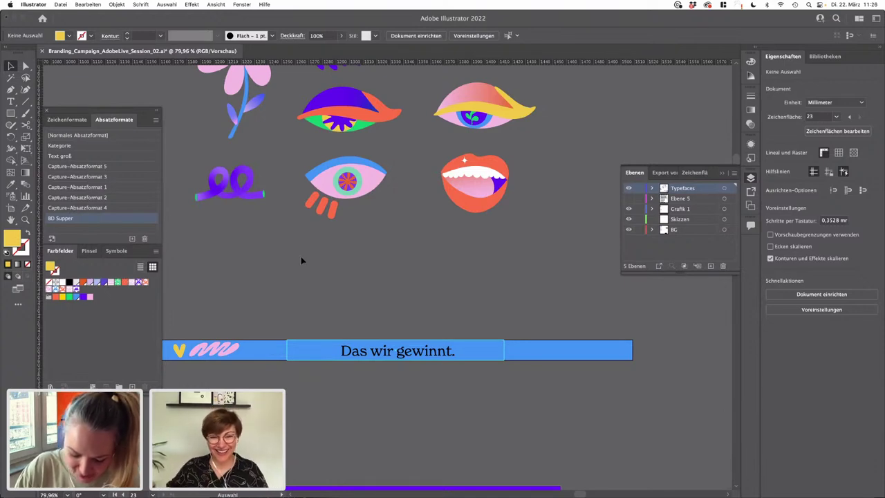
drag(284, 159, 297, 318)
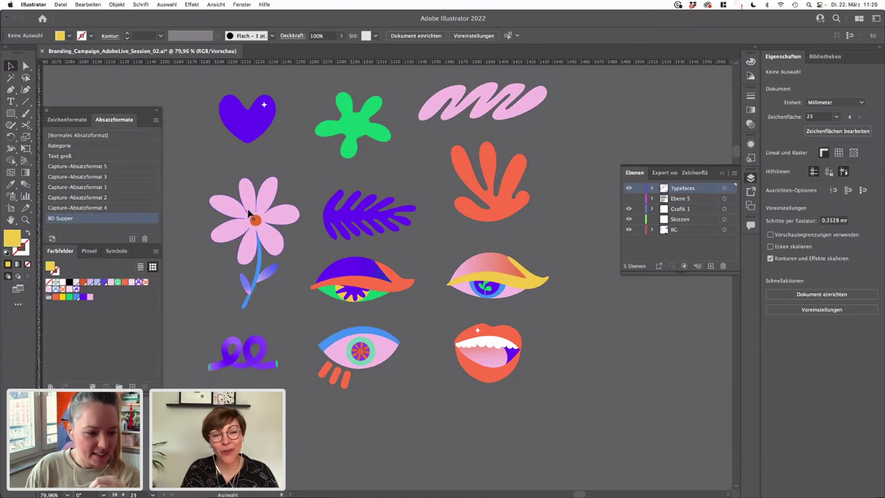
scroll(422, 387, down, 5)
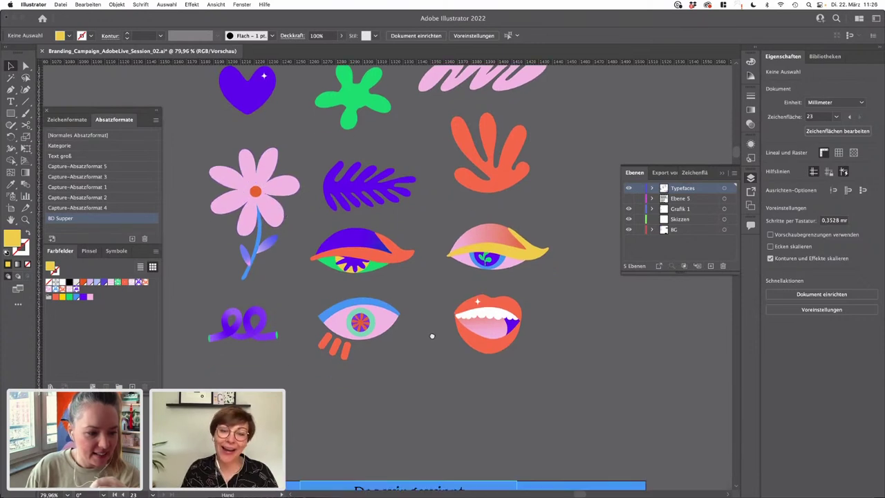
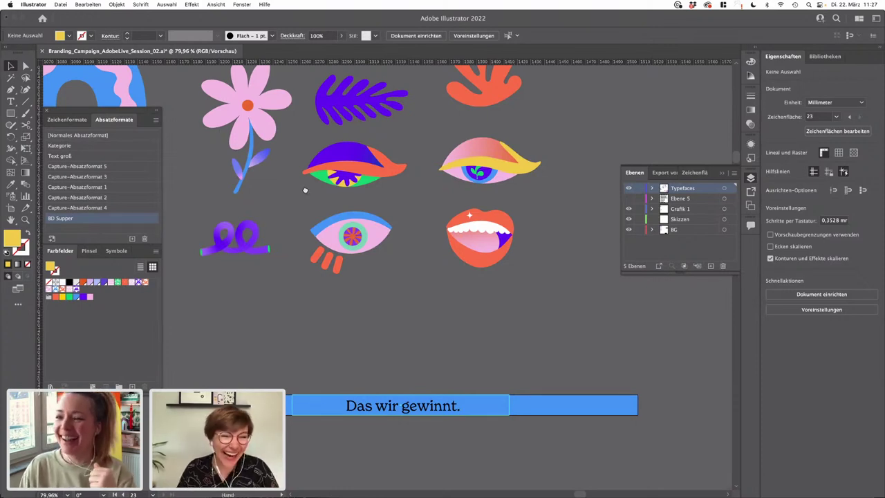
scroll(247, 172, up, 3)
click(255, 157)
click(255, 157)
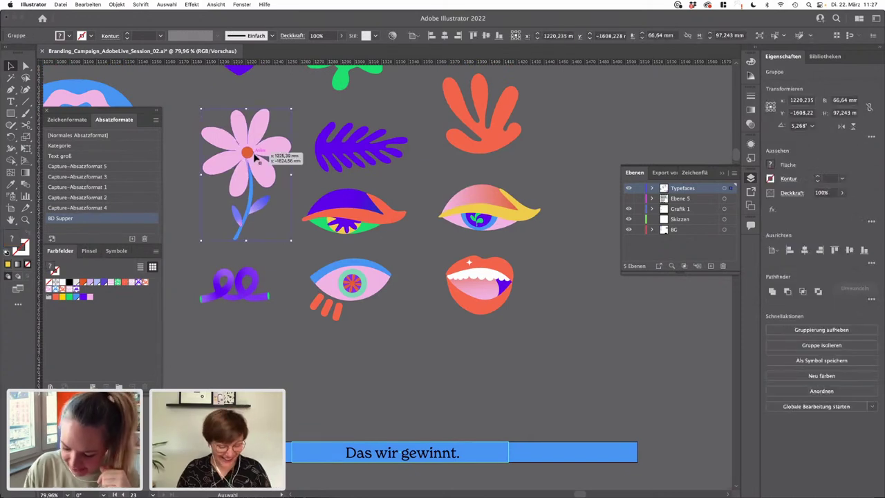
click(256, 155)
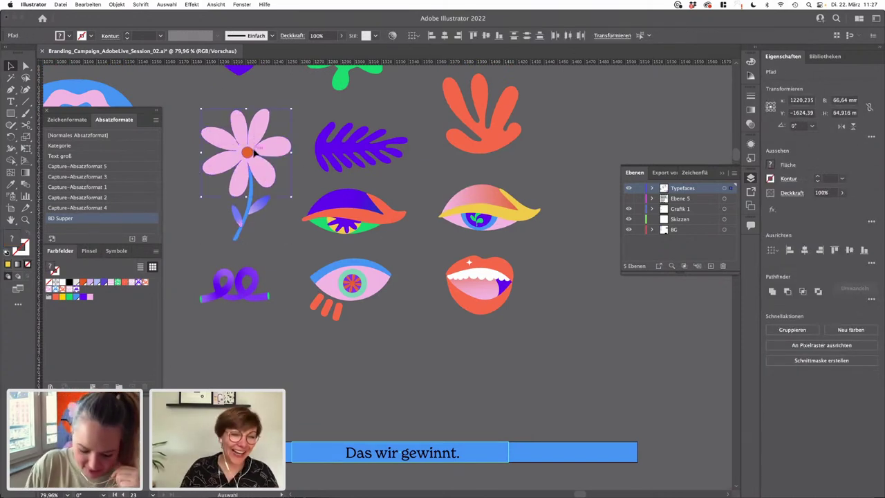
drag(420, 311, 420, 274)
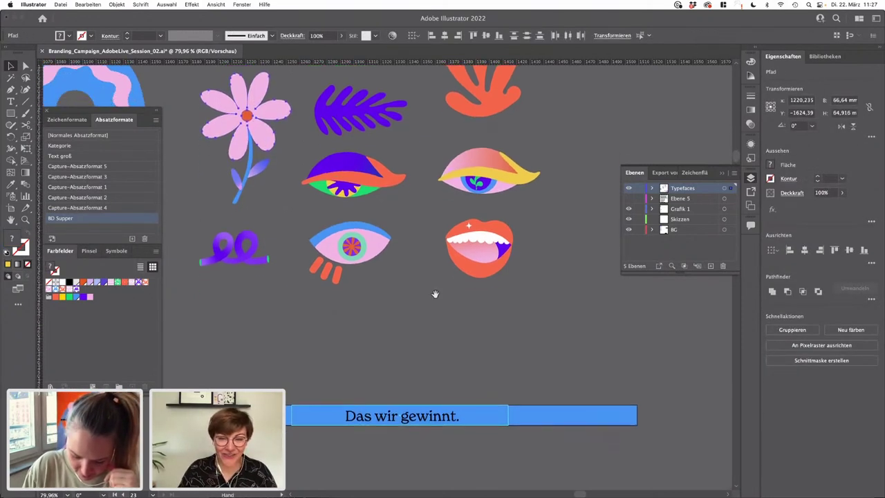
drag(561, 395, 523, 345)
key(cmd+v)
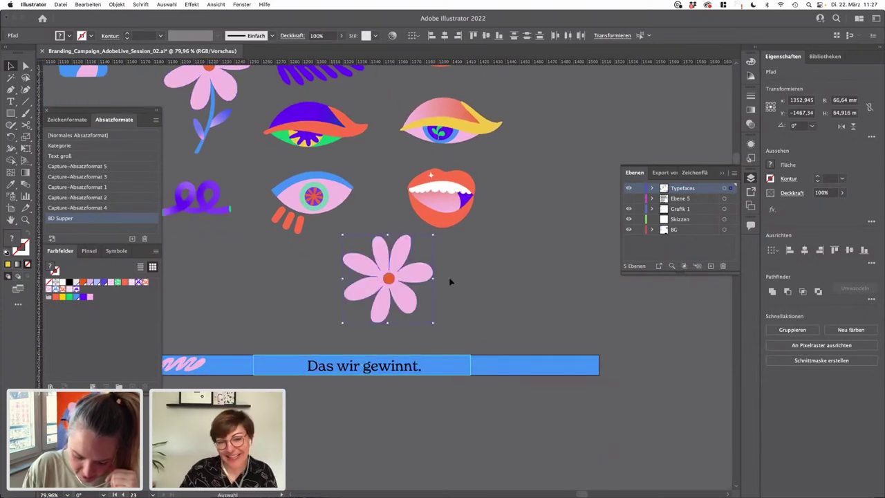
drag(434, 236, 438, 368)
scroll(439, 368, up, 5)
drag(477, 319, 453, 341)
drag(421, 380, 425, 370)
key(Delete)
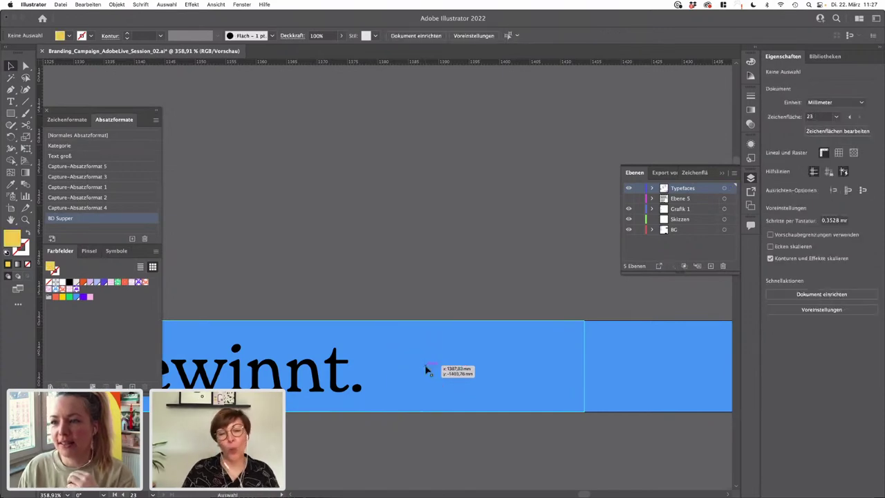
- Copy the complete pink flower including stem and leaves and paste it near the strip
scroll(425, 369, down, 4)
drag(331, 215, 383, 405)
scroll(382, 404, up, 5)
scroll(332, 366, left, 4)
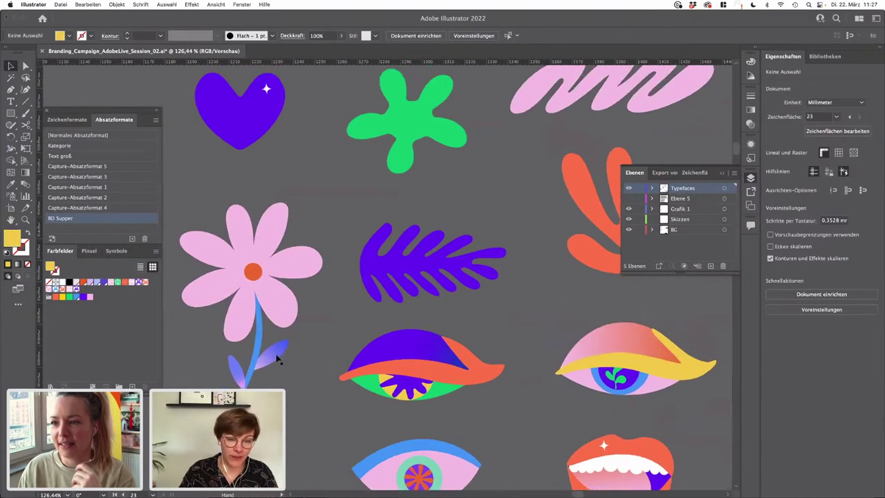
drag(331, 448, 331, 450)
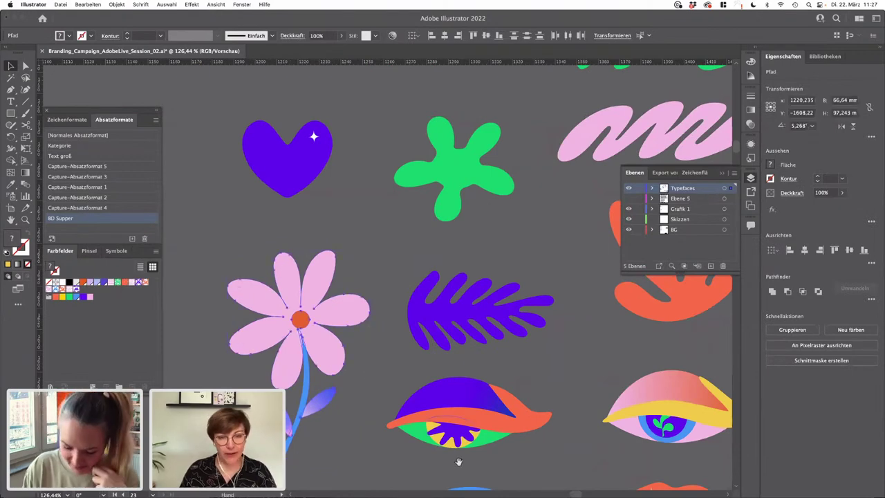
drag(458, 463, 336, 311)
drag(419, 352, 340, 240)
drag(485, 457, 408, 251)
drag(334, 325, 389, 214)
key(super+v)
- Rotate the flower copy so its stem lies horizontally, shrink it to about 17 × 12 mm and place it after the slogan on the strip
key(r)
drag(552, 268, 334, 188)
key(v)
scroll(690, 375, down, 3)
drag(691, 327, 578, 334)
scroll(575, 334, up, 3)
drag(484, 332, 588, 353)
drag(680, 312, 654, 321)
drag(581, 354, 609, 354)
click(542, 288)
click(543, 314)
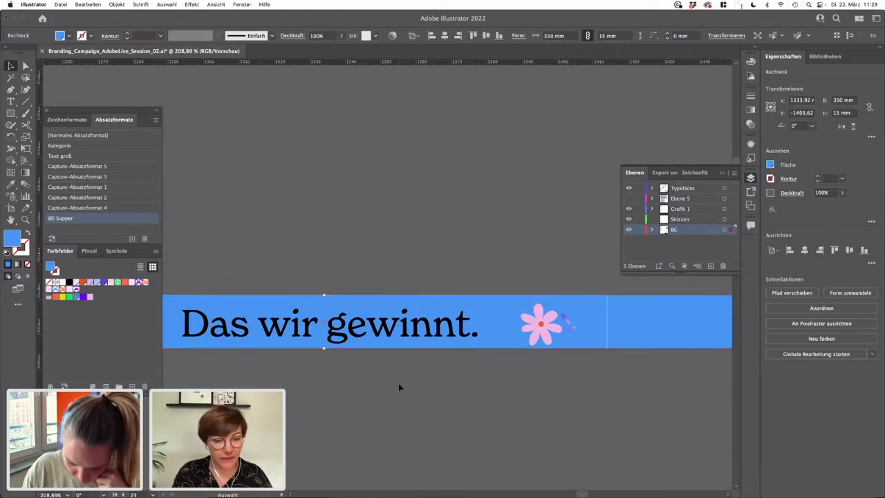
click(400, 384)
- Replace the slogan text on the strip with "Gemeinsam wachsen." and deselect it
double_click(260, 338)
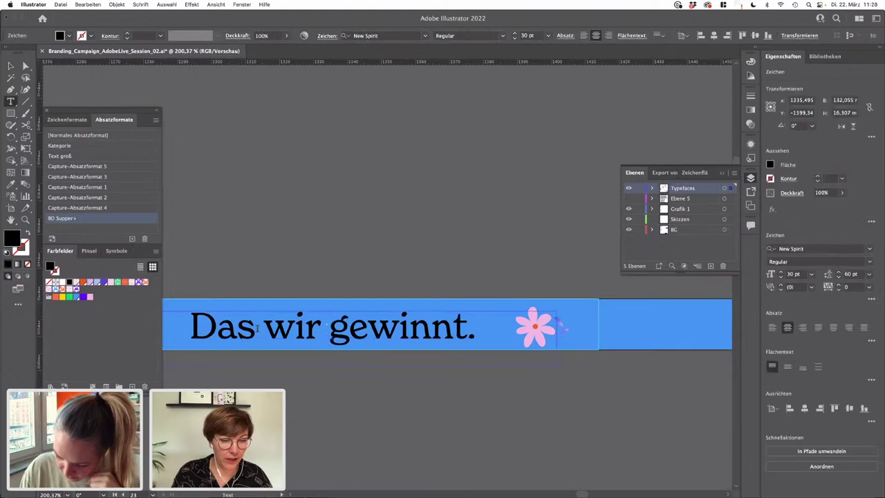
drag(265, 326, 173, 325)
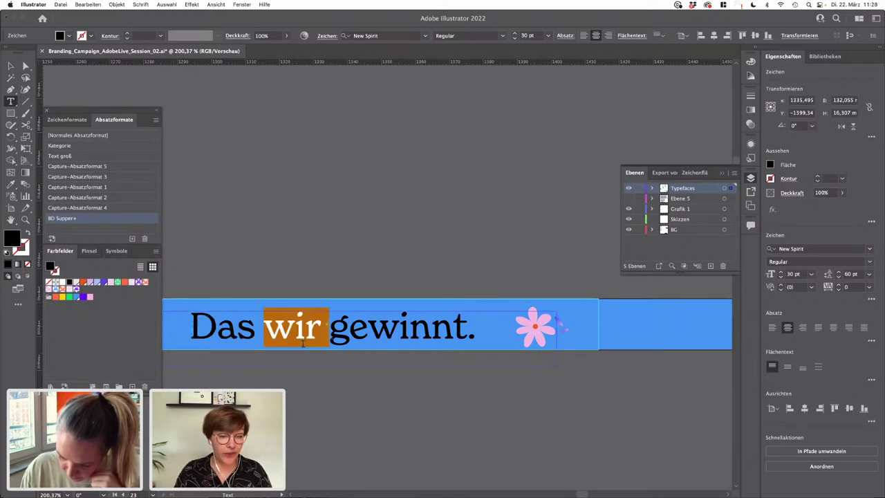
triple_click(302, 344)
text(Geme)
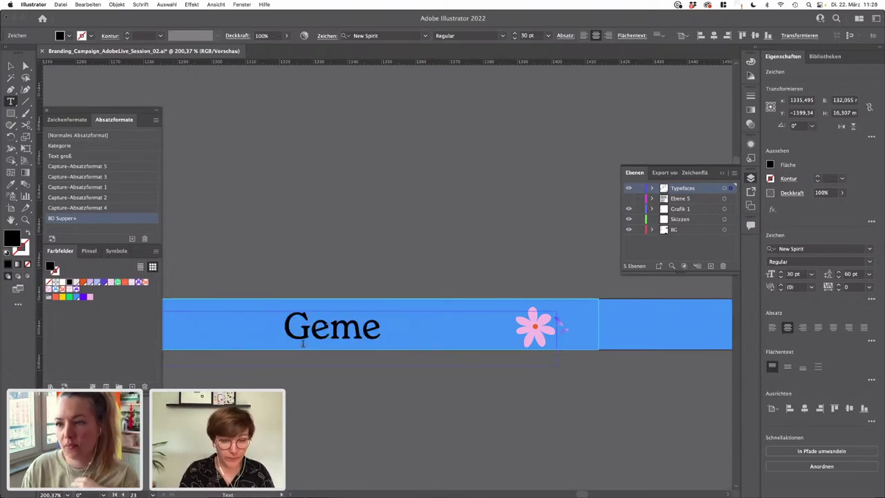
text(insam wachsen.)
click(11, 67)
click(405, 291)
- Recolour the strip's background rectangle with the violet swatch and deselect it
scroll(436, 287, down, 2)
scroll(436, 287, left, 2)
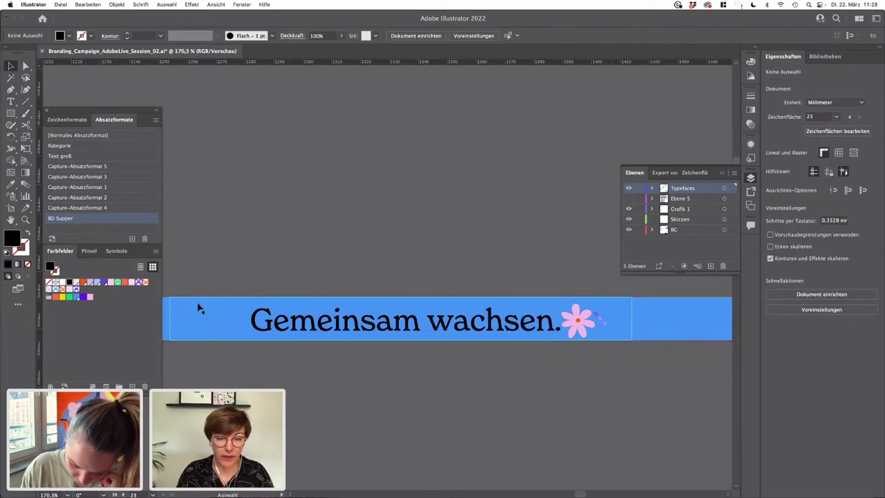
click(199, 308)
click(83, 297)
click(422, 264)
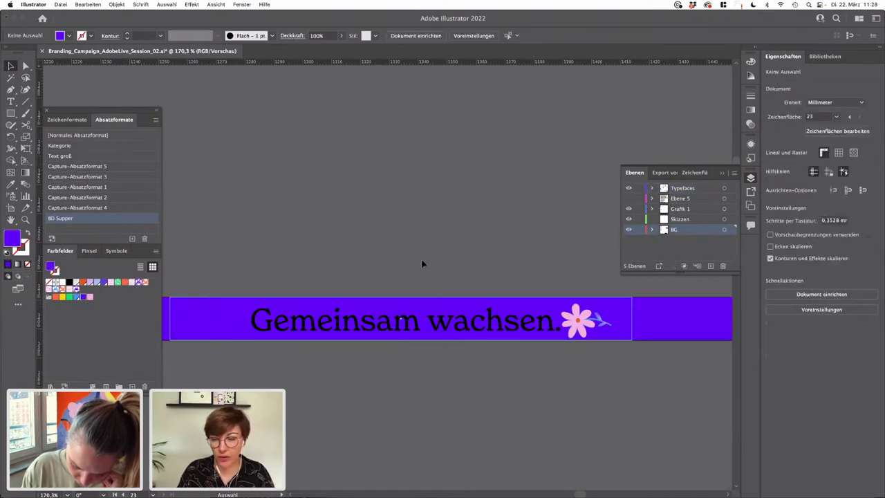
- Move the small flower away from the slogan's full stop to leave a gap between them
scroll(622, 328, up, 5)
click(498, 306)
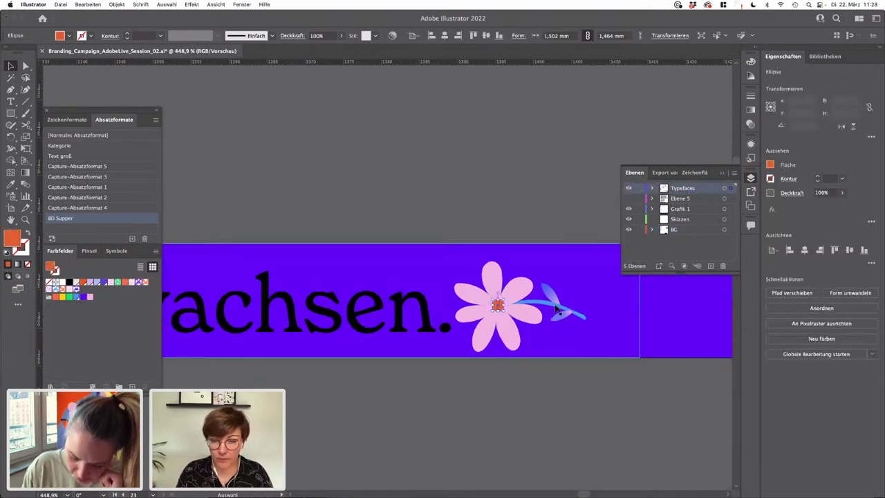
click(560, 263)
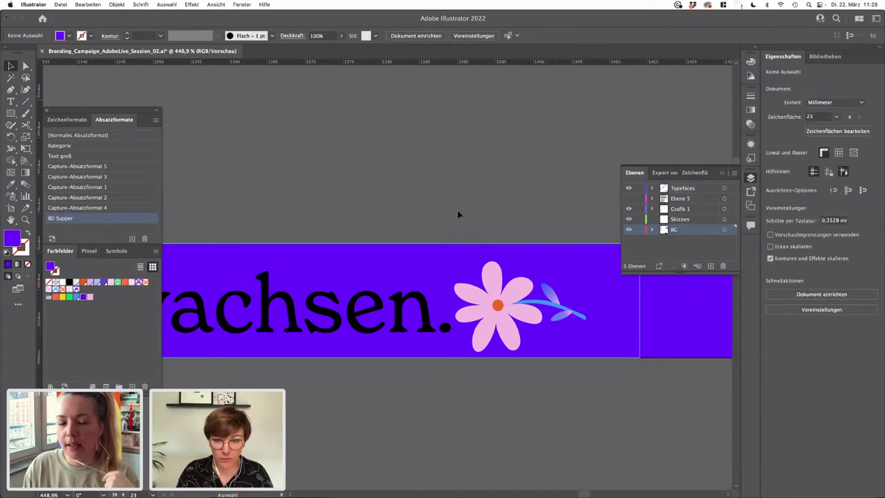
click(512, 325)
drag(484, 316, 505, 307)
scroll(507, 314, down, 1)
scroll(511, 372, down, 5)
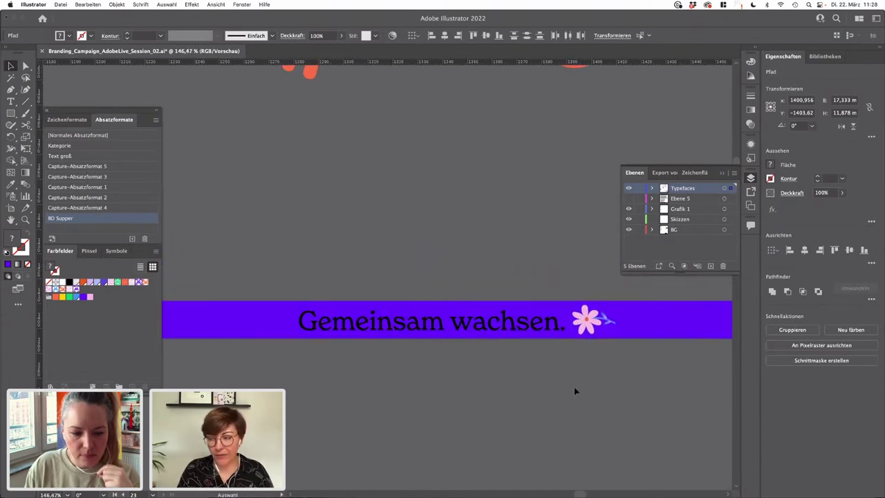
- Duplicate the small flower to the start of the slogan and flip the copy horizontally so its stem points outward
drag(586, 319, 247, 321)
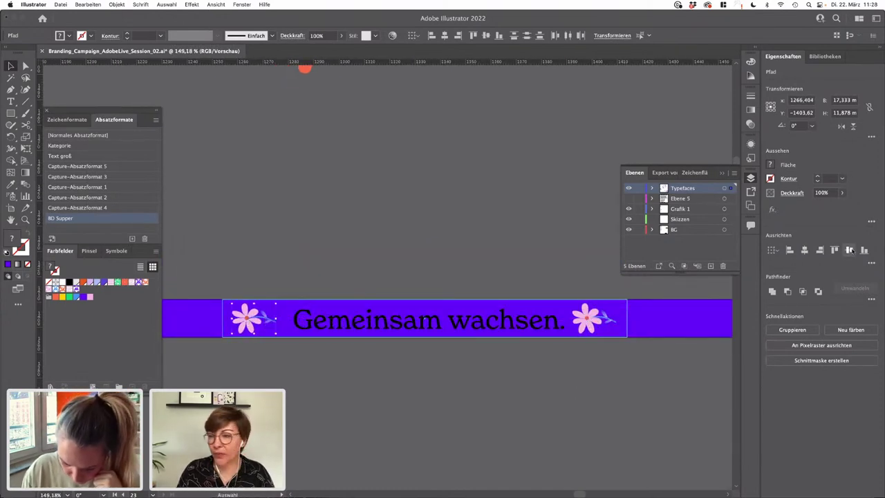
click(842, 126)
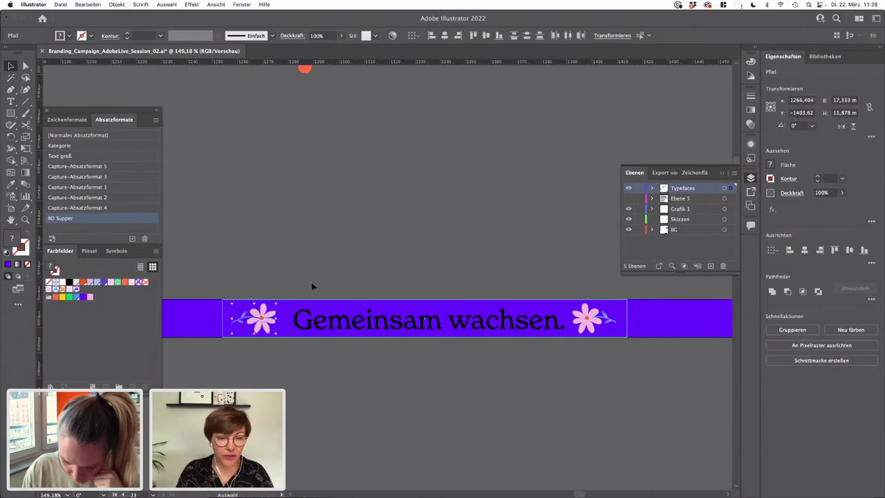
click(335, 240)
- Nudge the slogan "Gemeinsam wachsen." so it sits centred between the two flowers, and deselect it
drag(435, 325, 429, 325)
click(437, 270)
scroll(437, 270, down, 2)
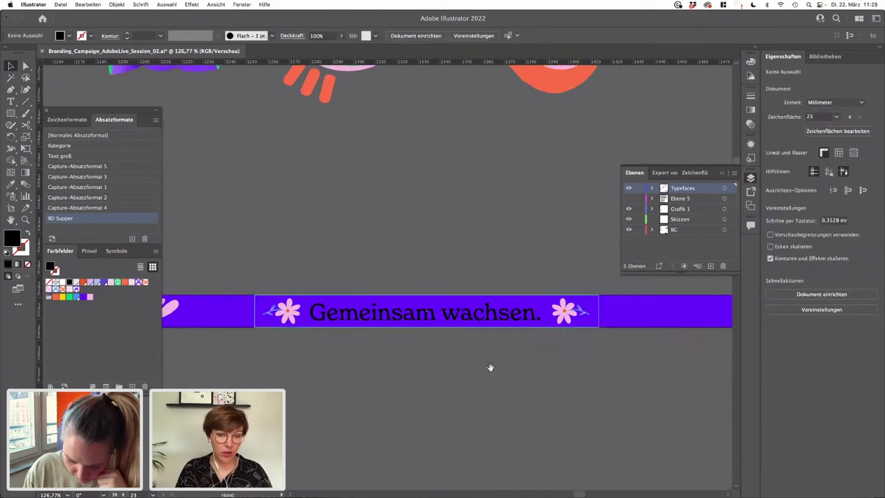
scroll(490, 367, left, 3)
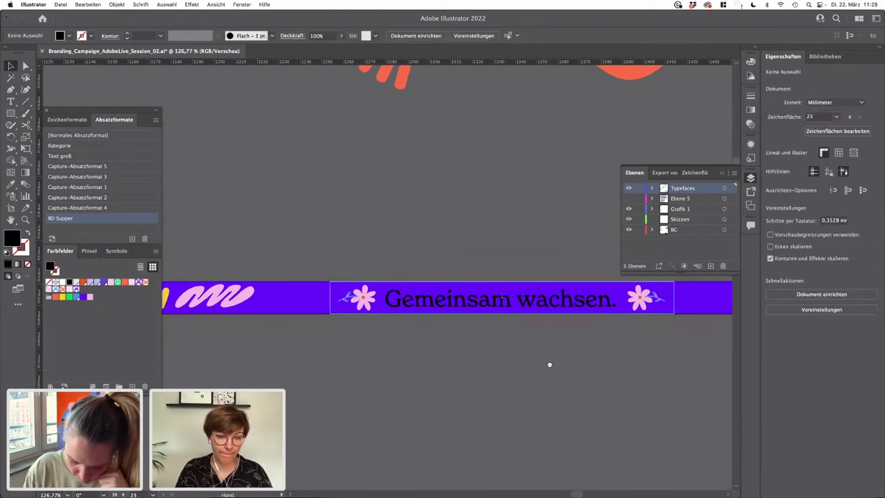
scroll(550, 367, down, 1)
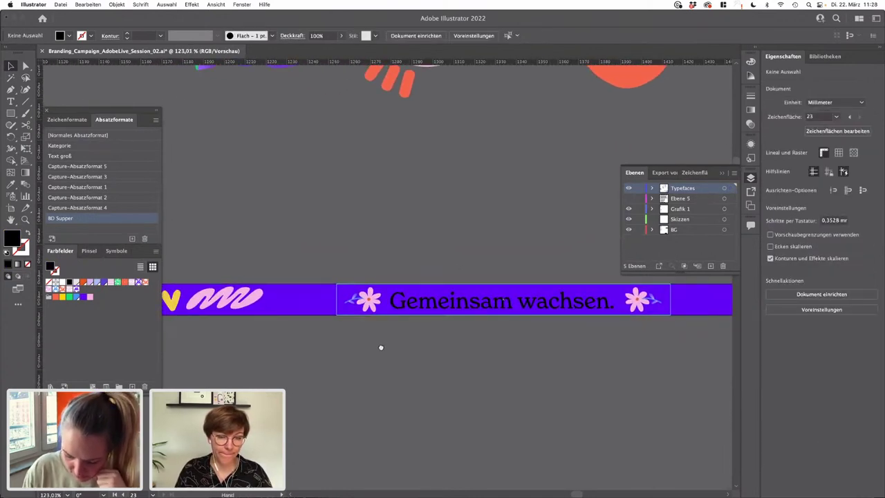
- Shorten the violet banner rectangle from both ends to a width of 160 mm so it covers only the slogan's section
scroll(380, 347, down, 2)
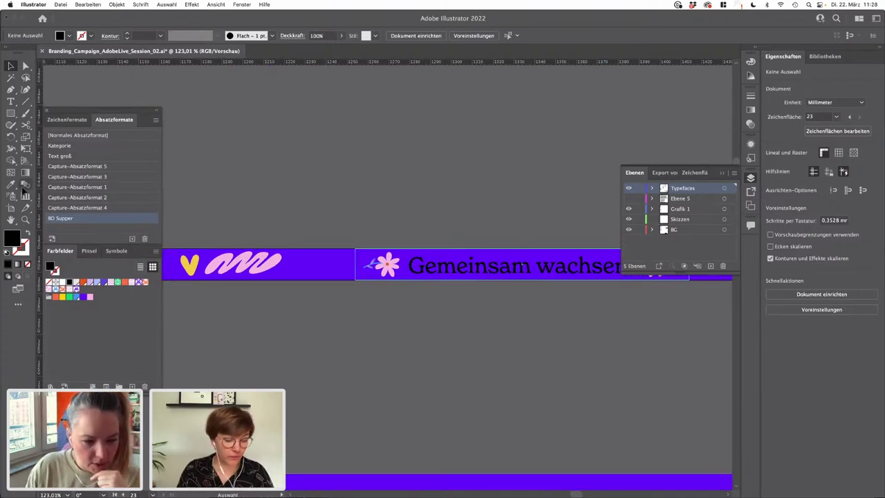
click(383, 268)
click(358, 218)
click(337, 273)
scroll(337, 273, down, 5)
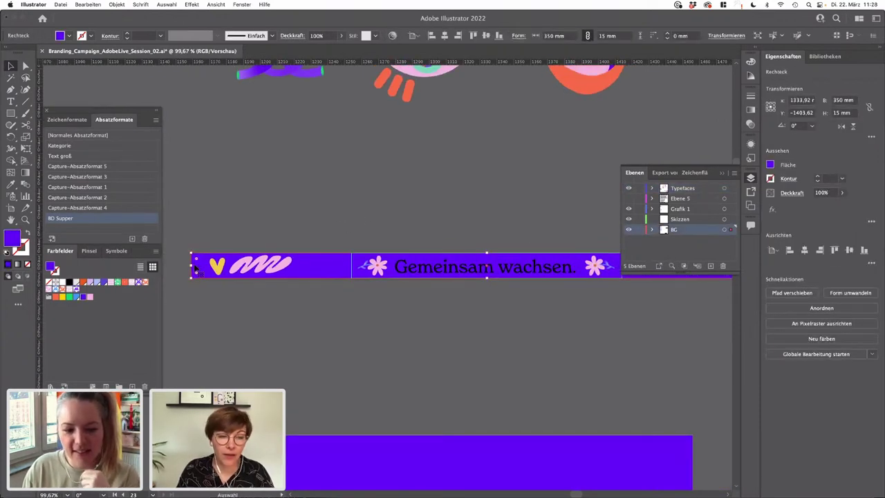
drag(190, 265, 350, 265)
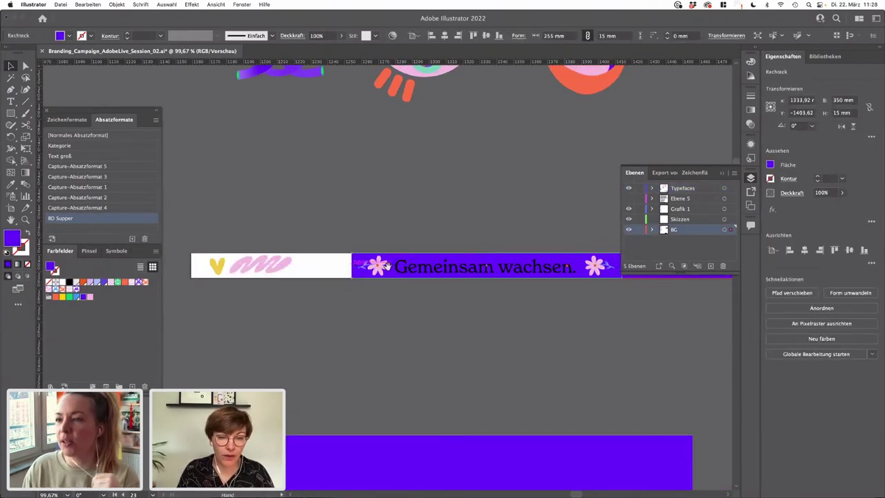
scroll(276, 308, right, 5)
drag(537, 266, 373, 266)
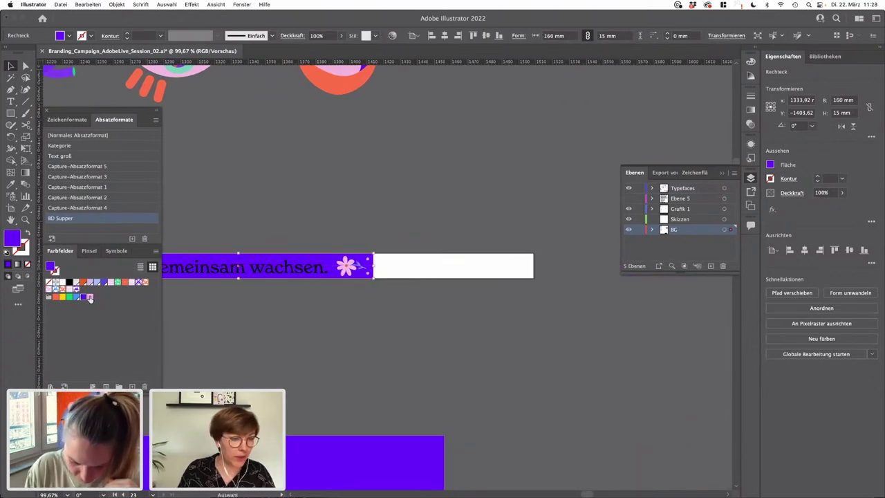
- Try a pink fill on the rectangle behind the slogan and restore its violet fill
click(89, 298)
click(399, 323)
drag(336, 315, 487, 312)
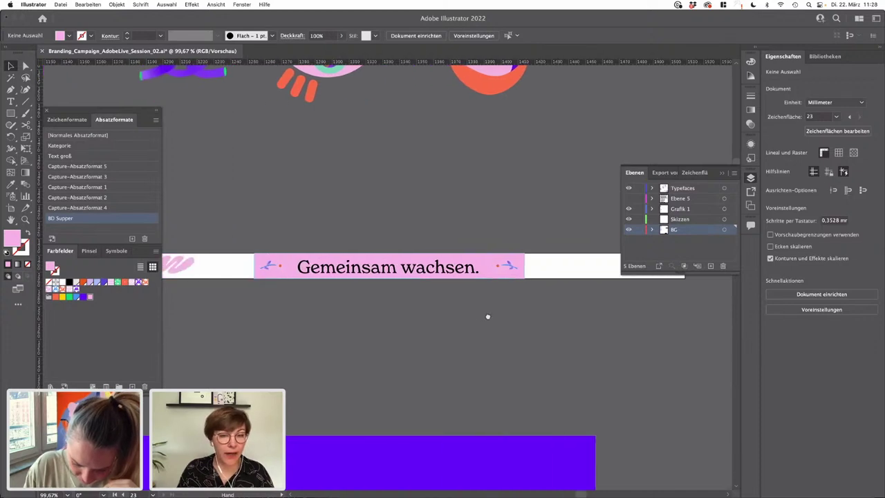
click(266, 276)
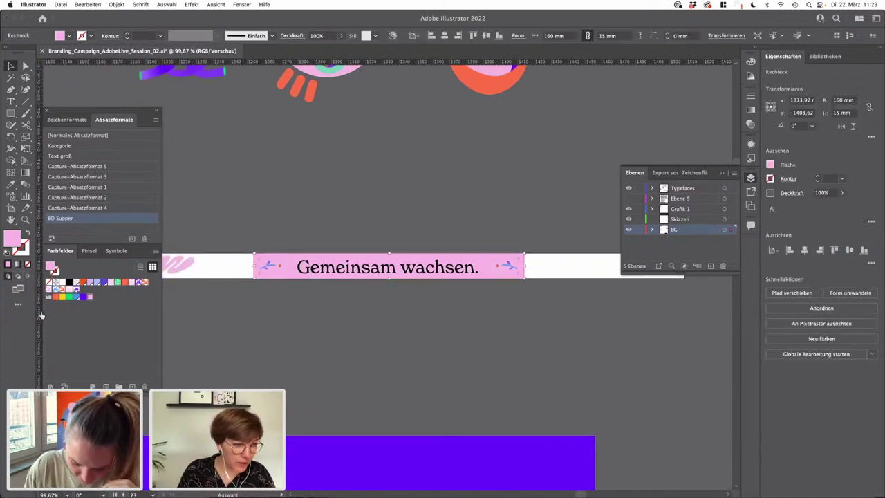
click(84, 298)
click(486, 340)
- Draw a rectangle about 95 × 15.25 mm over the white area after the slogan and fill it with the orange-and-white pattern swatch
drag(487, 339, 304, 336)
click(11, 113)
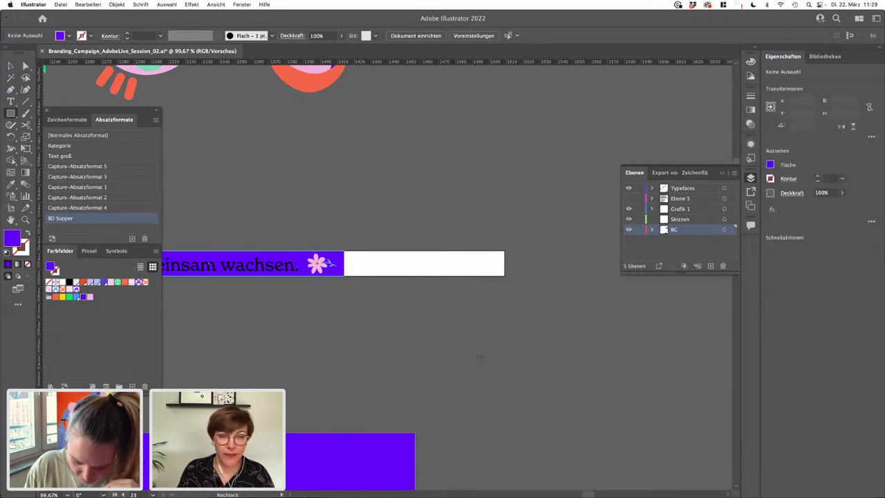
drag(344, 252, 505, 276)
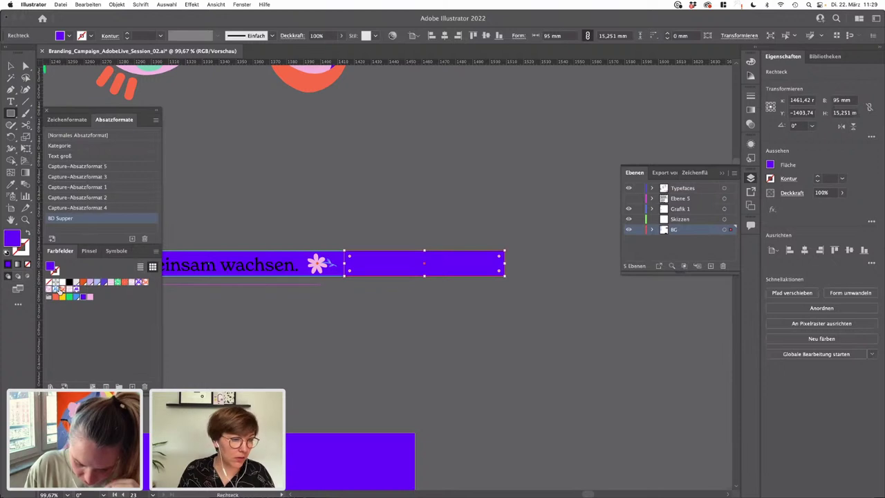
click(60, 291)
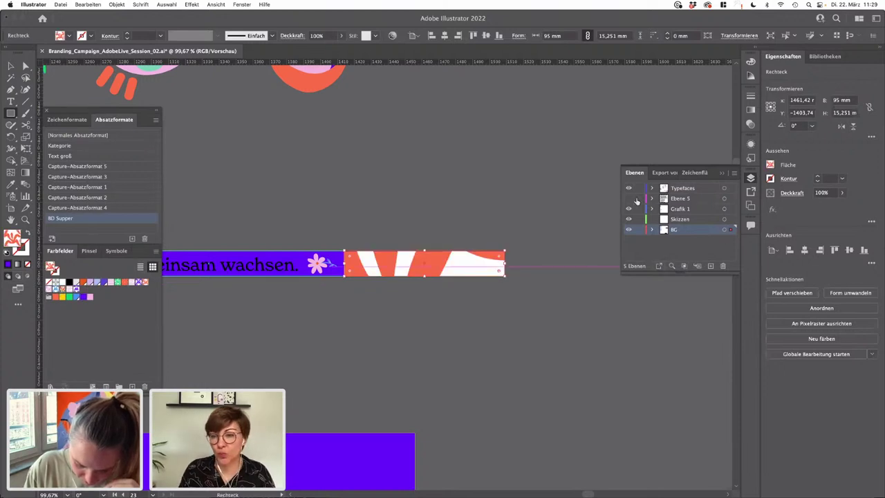
- Scale the new rectangle's fill pattern uniformly, trying 40% and 10%, with object transformation off and pattern transformation on
right_click(430, 280)
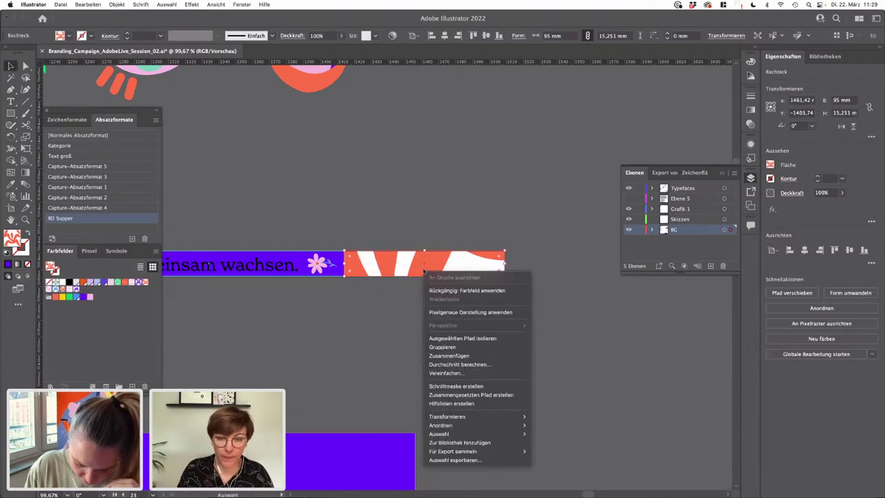
mouse_move(472, 418)
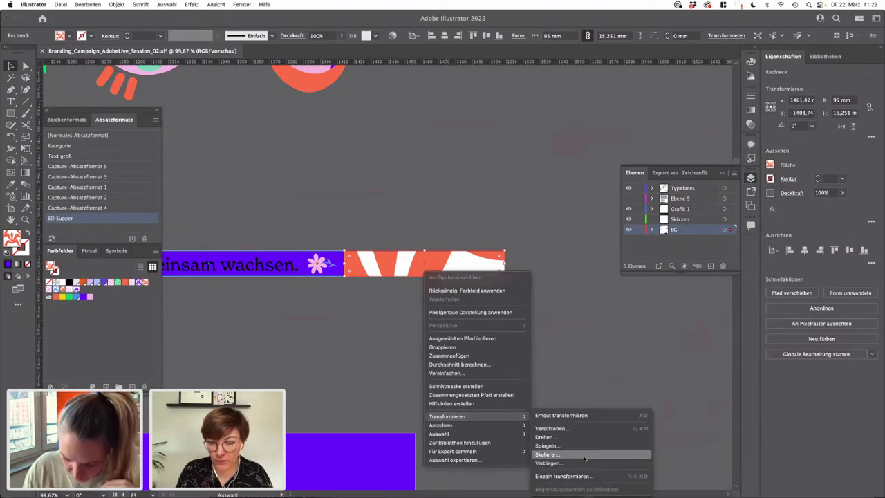
click(584, 458)
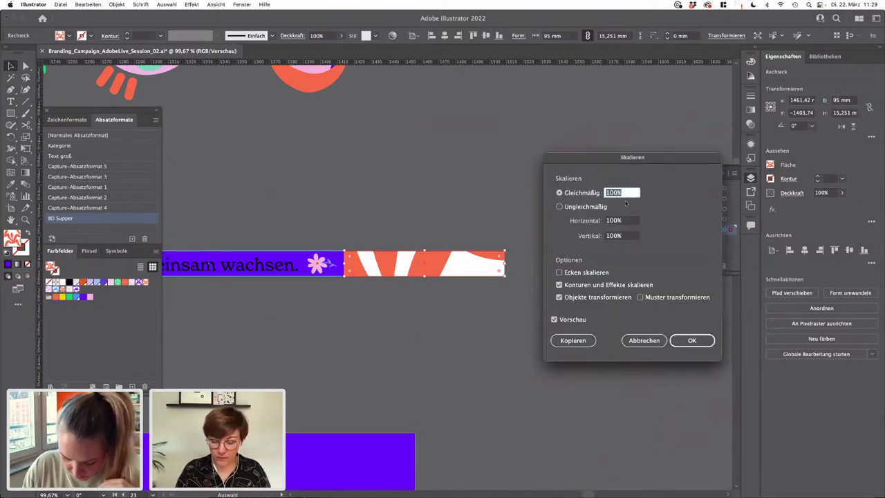
text(40)
key(Tab)
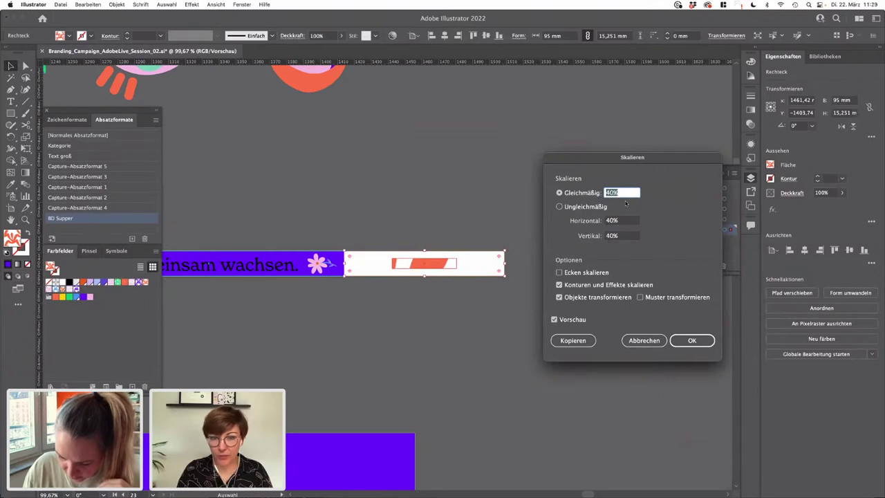
click(566, 289)
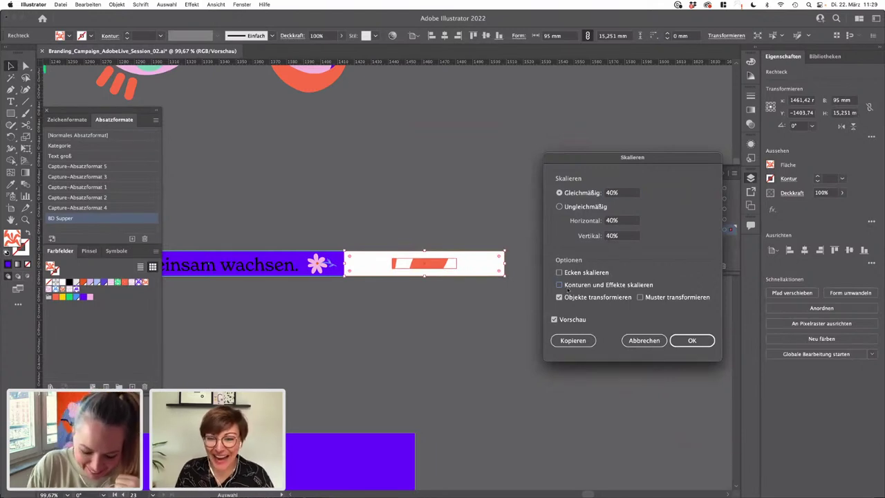
click(562, 298)
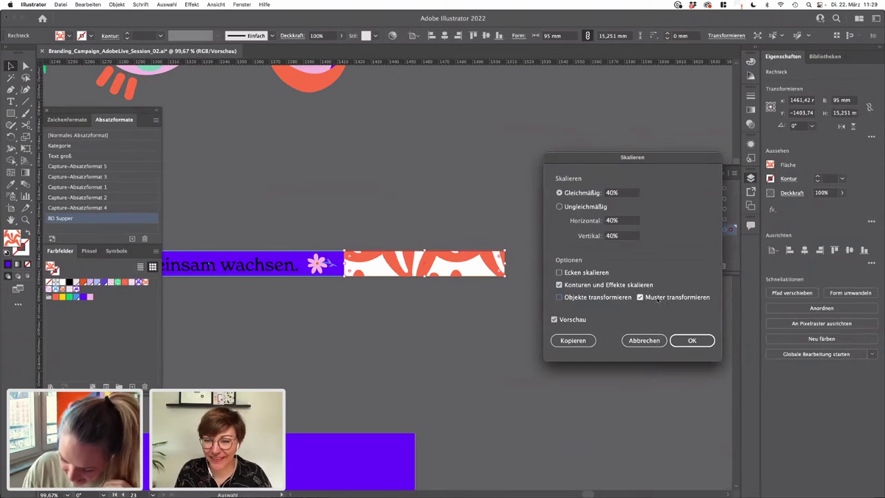
double_click(625, 193)
text(10)
key(Tab)
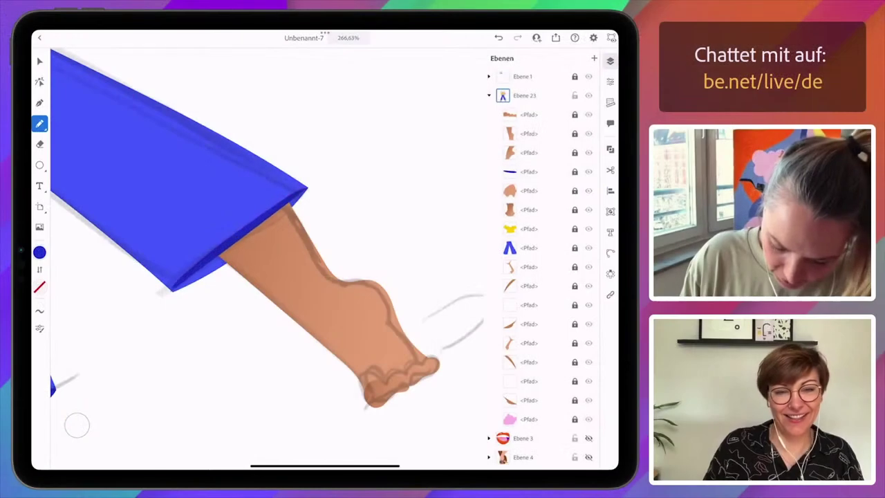
- In Illustrator on the iPad, draw a dark-blue trouser opening along the raised leg's hem and place its path beneath the skin paths
mouse_move(171, 291)
mouse_down()
mouse_move(208, 282)
mouse_move(307, 188)
mouse_up()
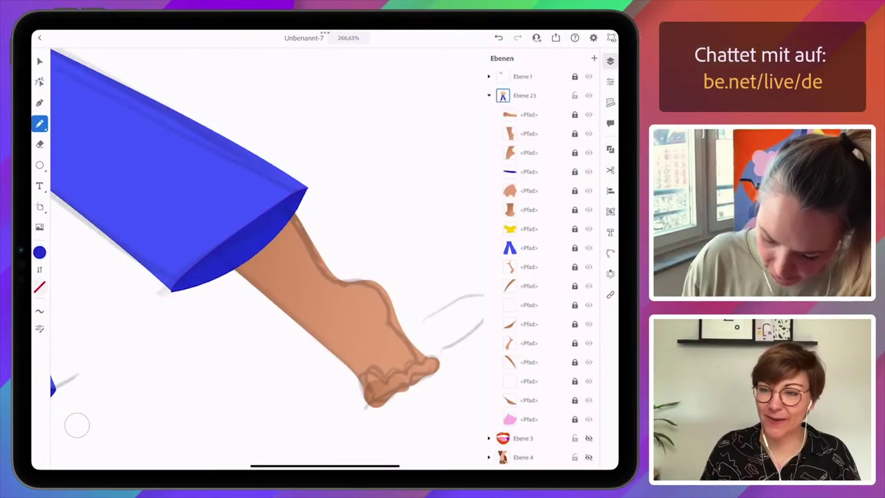
drag(529, 114, 529, 172)
scroll(217, 201, up, 5)
- Move the anchor points of the dark-blue opening so its upper edge follows the trouser hem
click(39, 82)
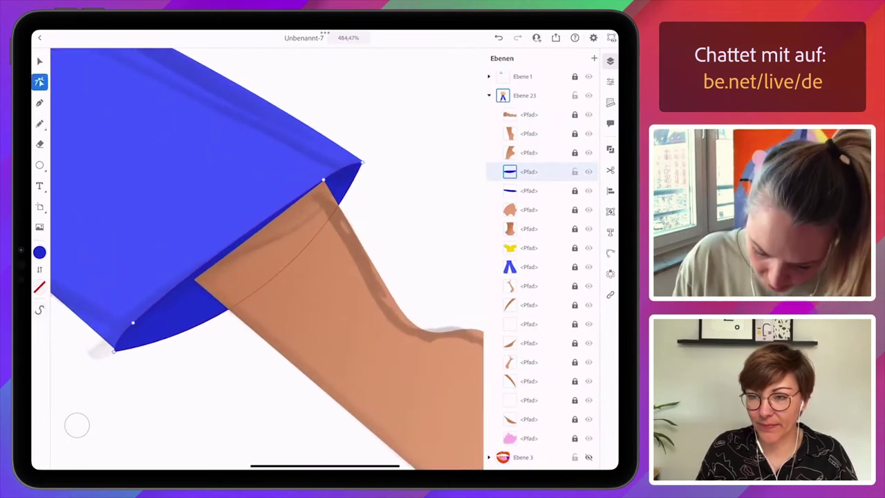
click(324, 181)
drag(324, 180, 324, 181)
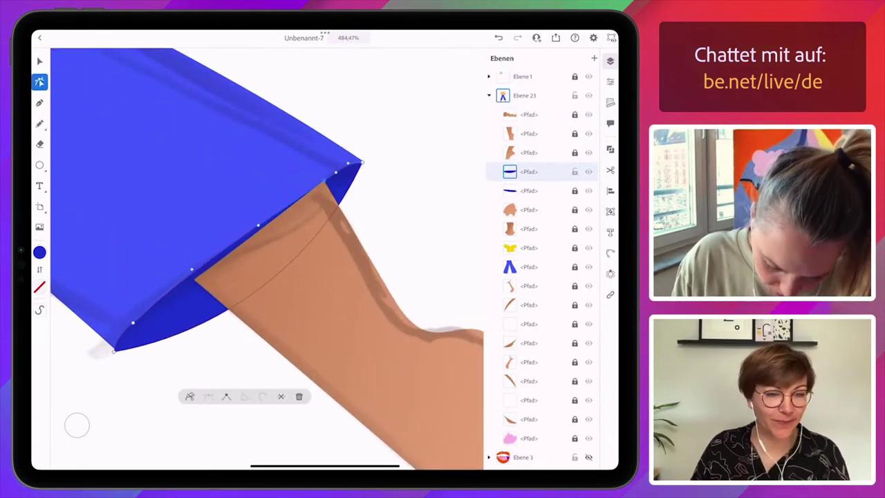
drag(163, 295, 181, 289)
drag(258, 224, 258, 232)
drag(210, 263, 212, 261)
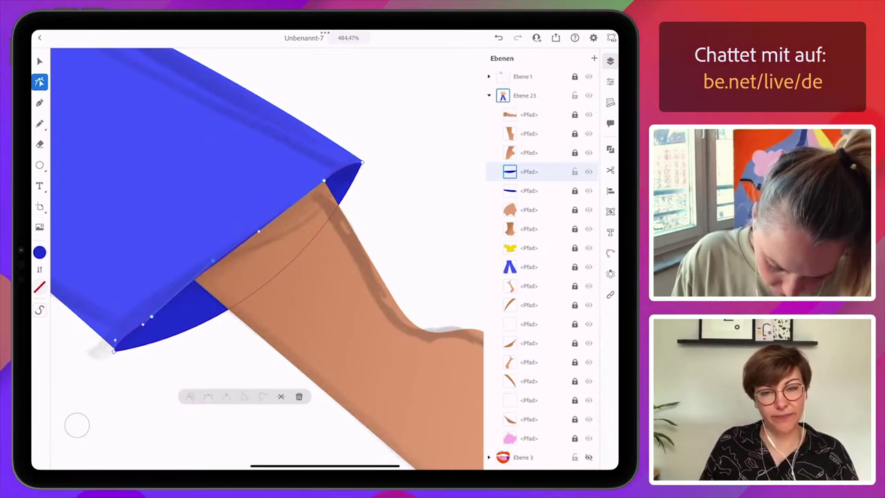
- Align the lower corner of the dark-blue opening with the hem and delete the surplus anchor points beside it
click(114, 352)
drag(114, 351, 117, 351)
click(151, 317)
drag(143, 324, 130, 334)
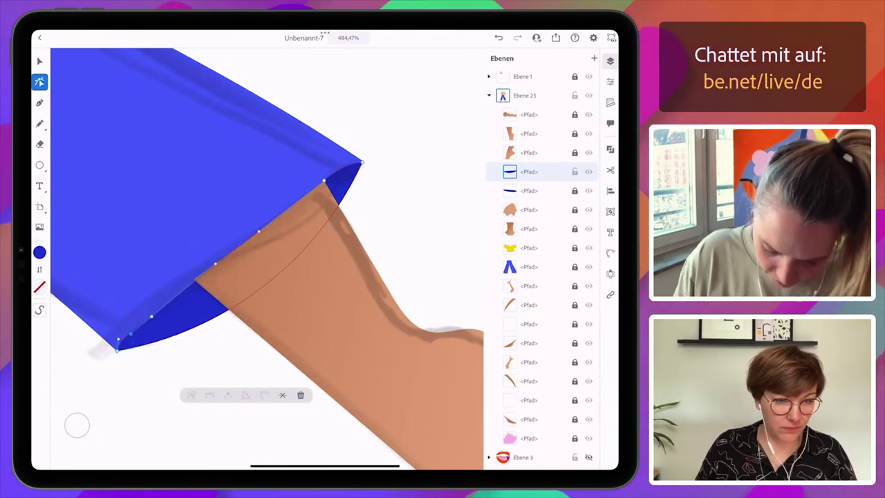
click(301, 396)
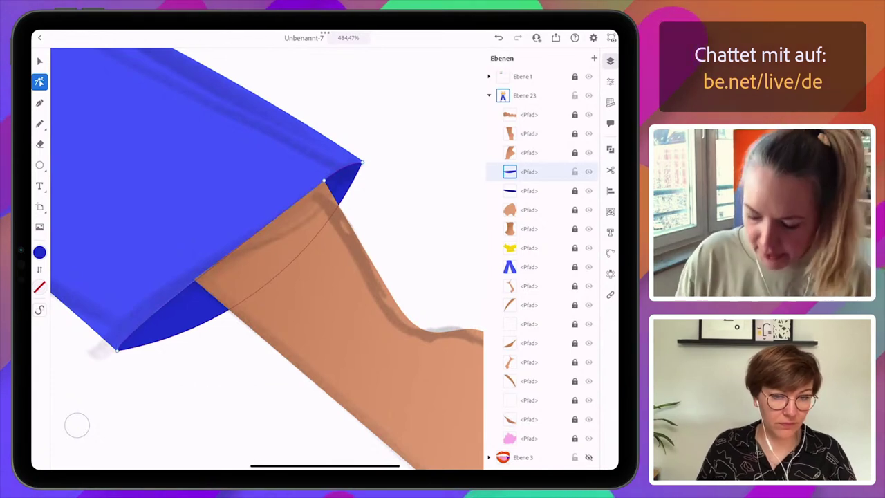
- Unlock the raised leg's skin path and adjust its upper anchor points to meet the trouser hem
scroll(334, 252, down, 3)
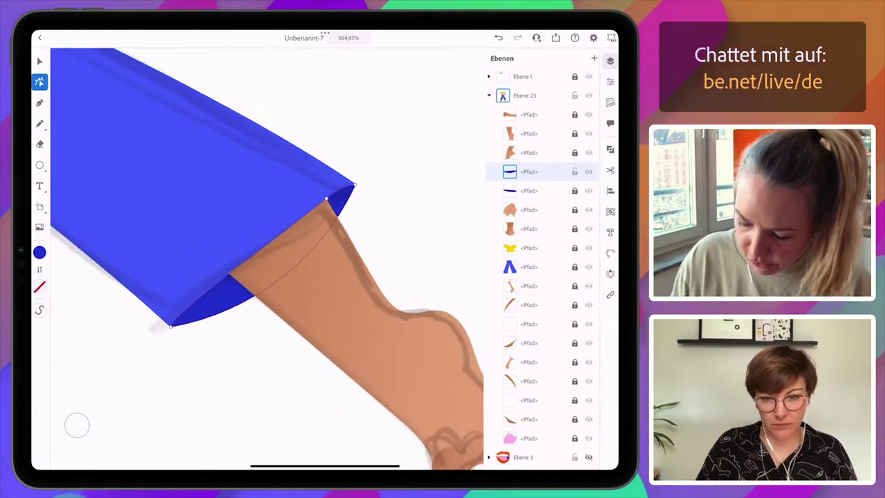
click(575, 133)
click(525, 133)
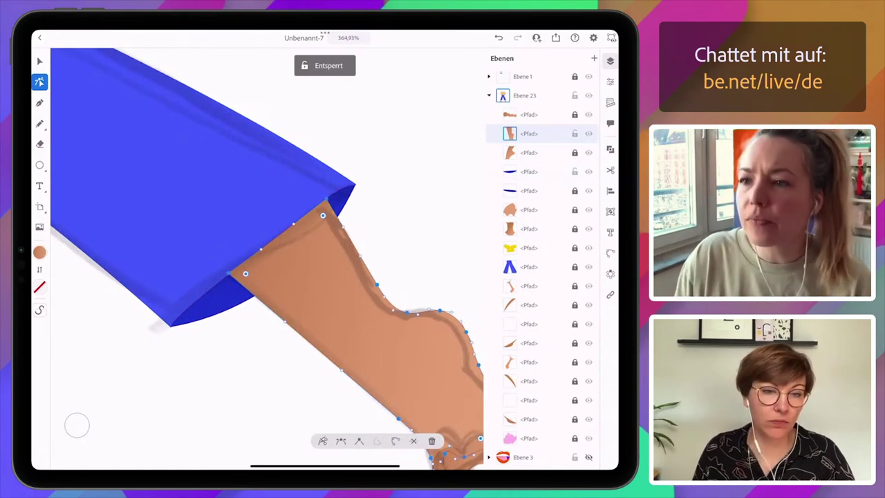
scroll(282, 270, up, 5)
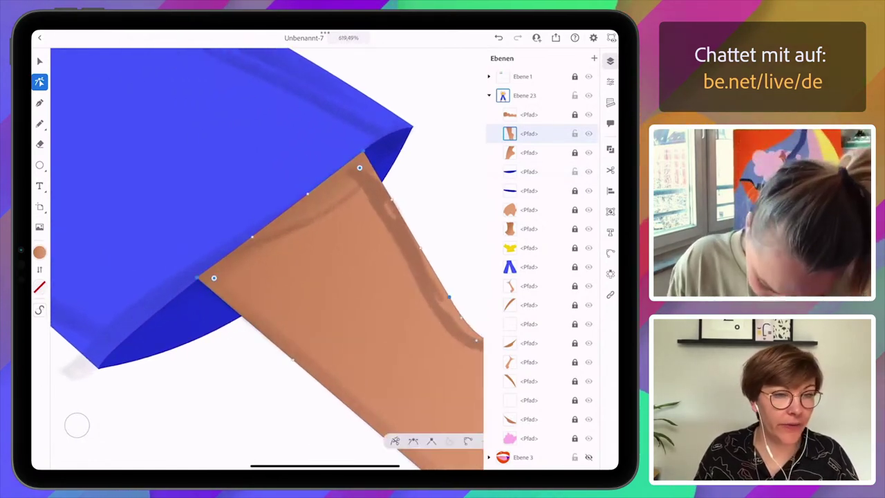
drag(197, 278, 194, 282)
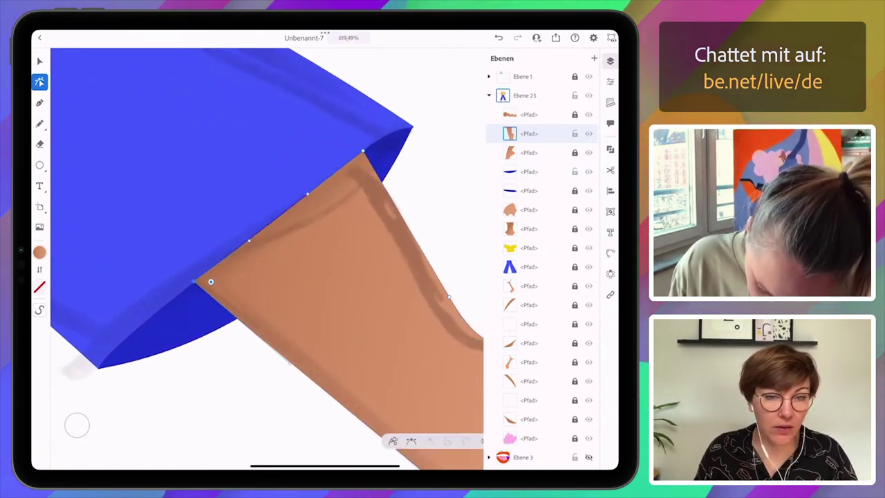
drag(249, 240, 247, 239)
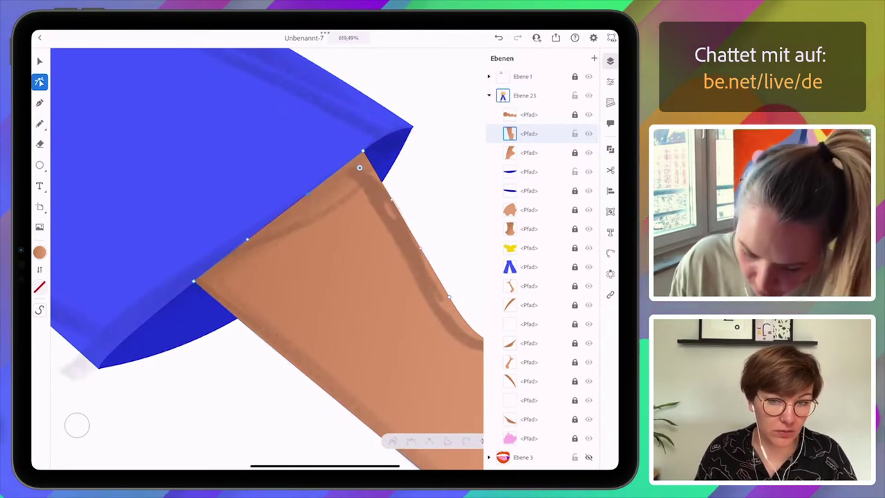
click(363, 151)
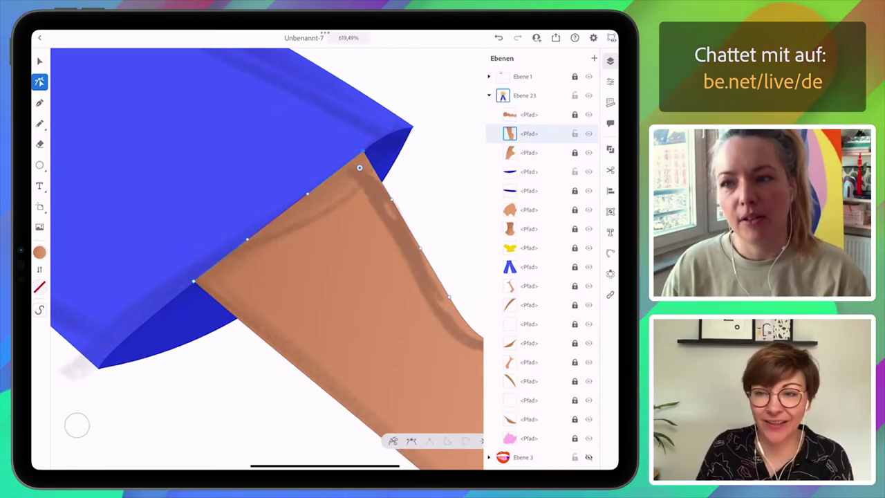
- Reshape the raised leg's shin, ankle and heel contour by moving the anchor points along its outer edge
scroll(267, 258, down, 10)
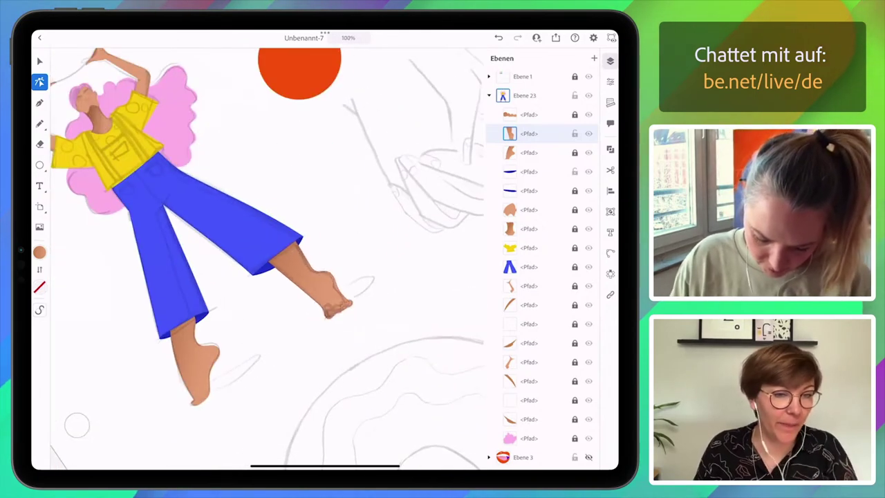
scroll(267, 259, up, 2)
click(325, 346)
scroll(325, 345, up, 4)
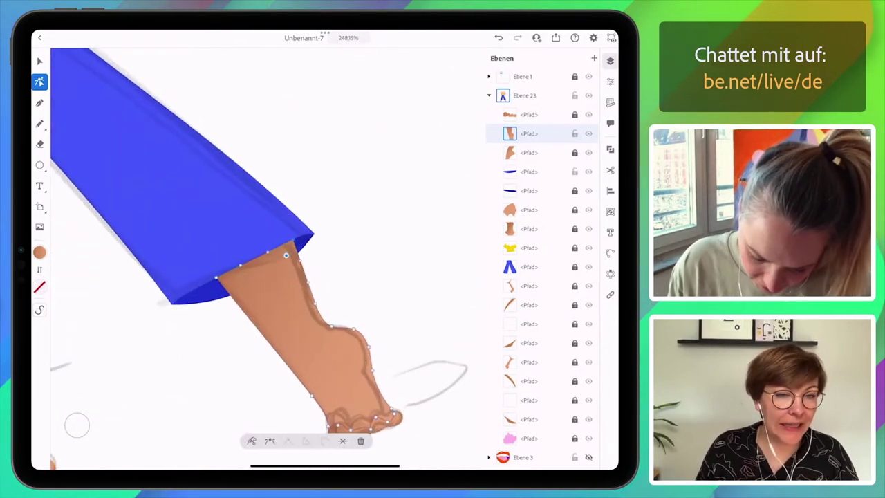
drag(286, 247, 289, 234)
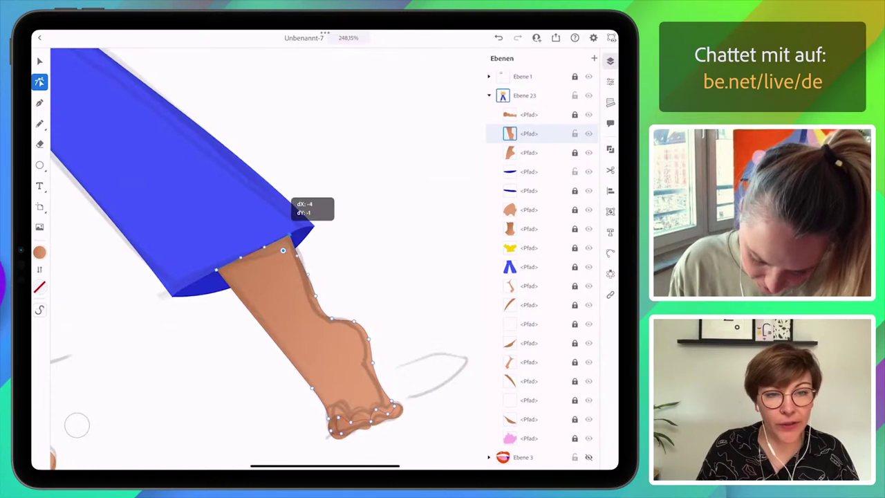
drag(308, 273, 289, 234)
click(315, 296)
drag(315, 296, 337, 309)
drag(373, 362, 367, 325)
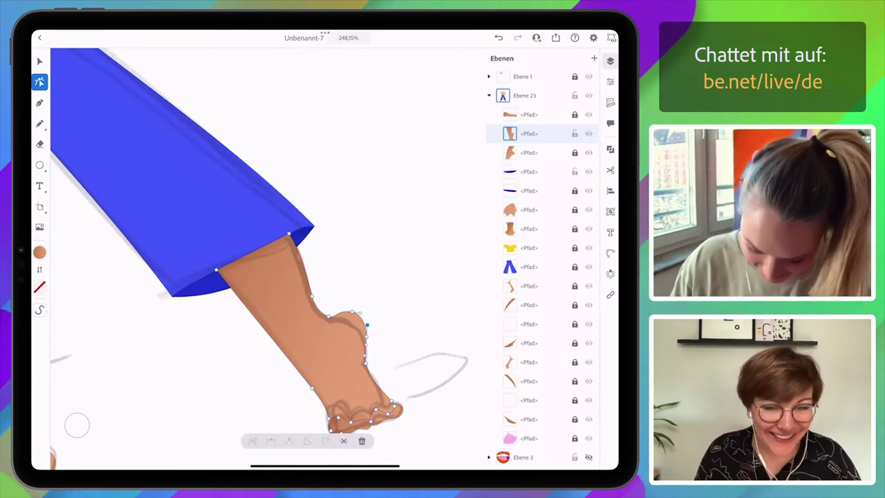
- Lock the raised leg's skin path and the dark-blue opening path
scroll(267, 258, down, 5)
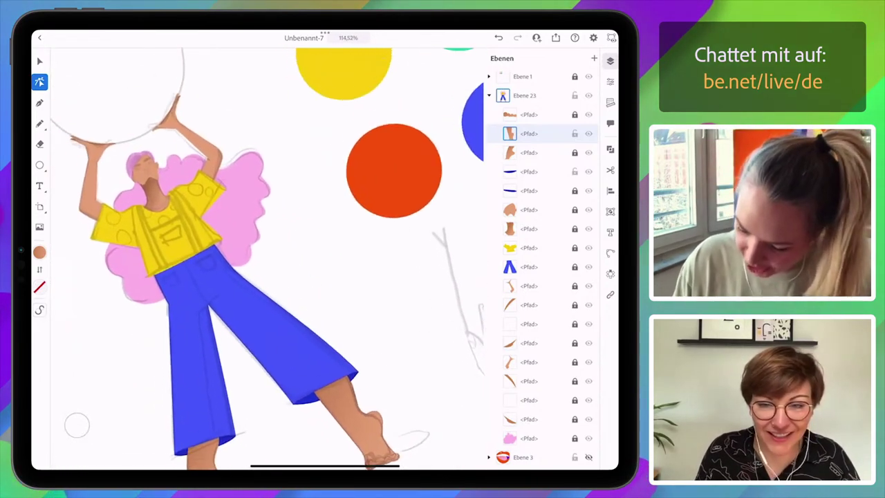
click(575, 134)
click(575, 172)
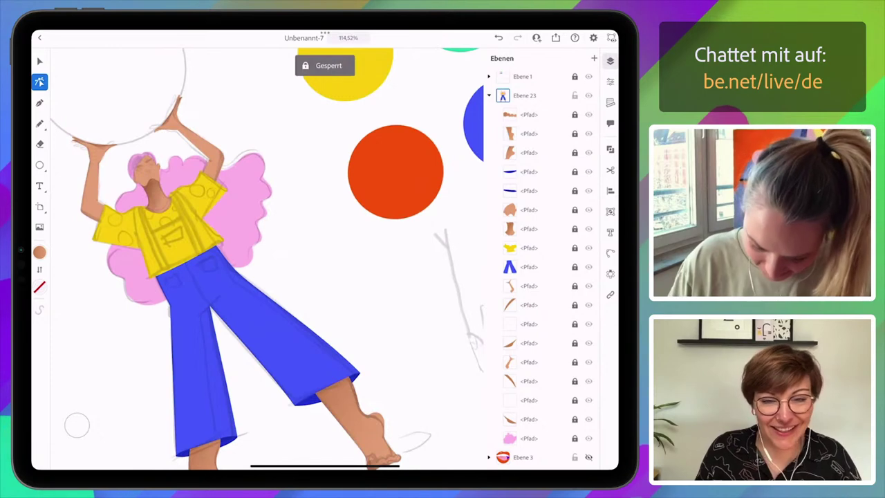
scroll(267, 259, up, 3)
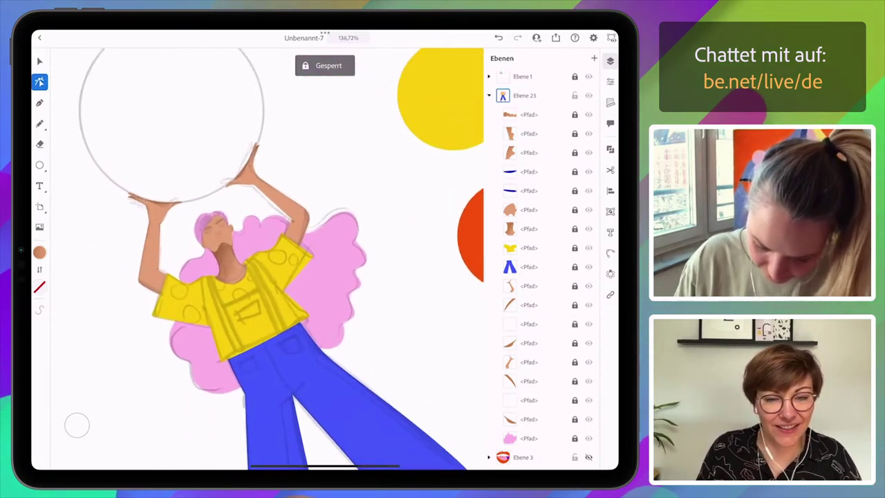
- Pick up the trousers' blue fill and draw two dungaree straps over the yellow shirt along the sketched strap lines with the Pencil tool
scroll(267, 259, up, 3)
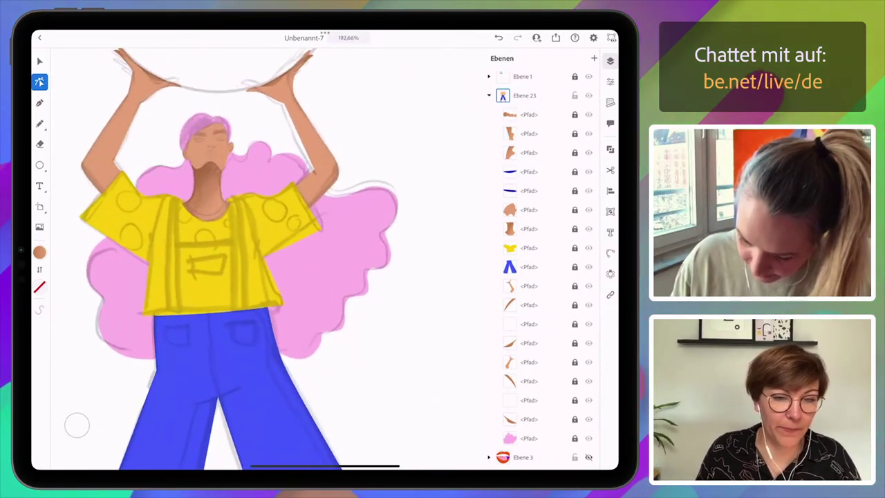
click(575, 266)
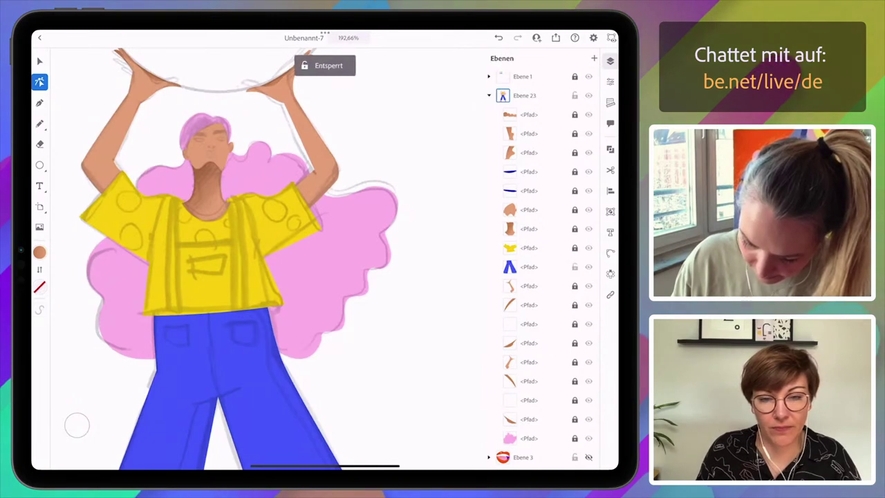
click(529, 266)
click(574, 266)
click(40, 123)
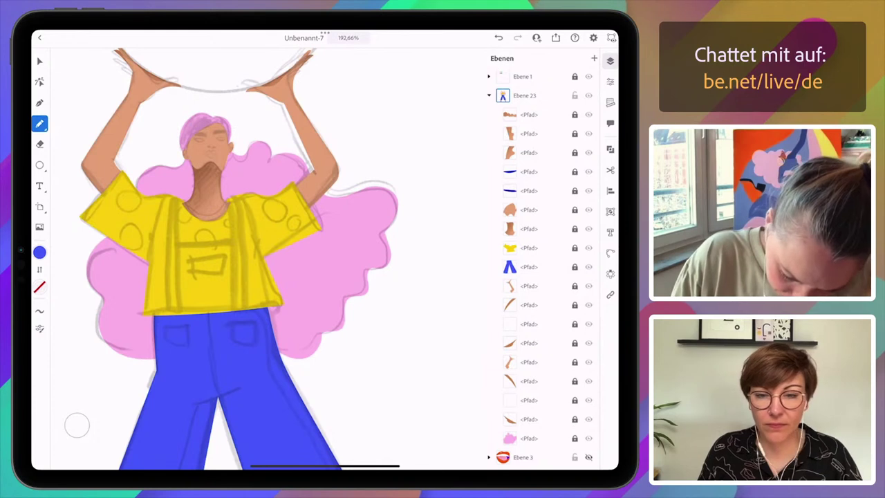
drag(174, 199, 169, 315)
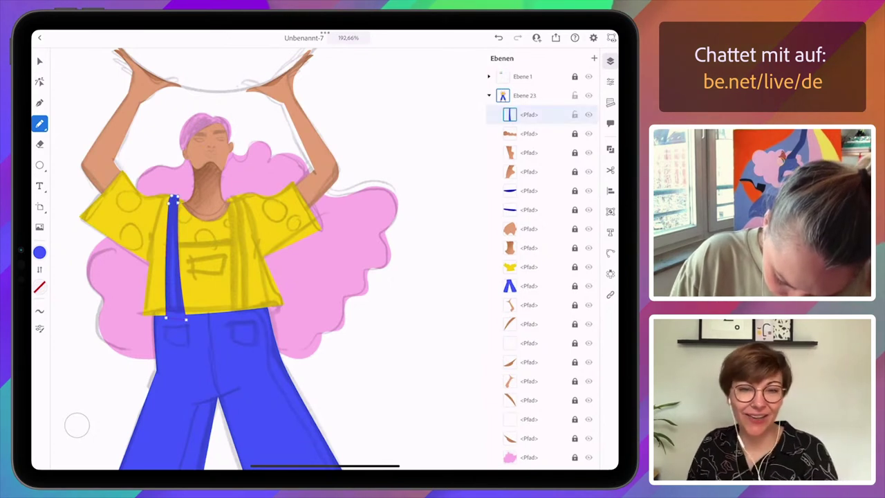
drag(236, 199, 243, 310)
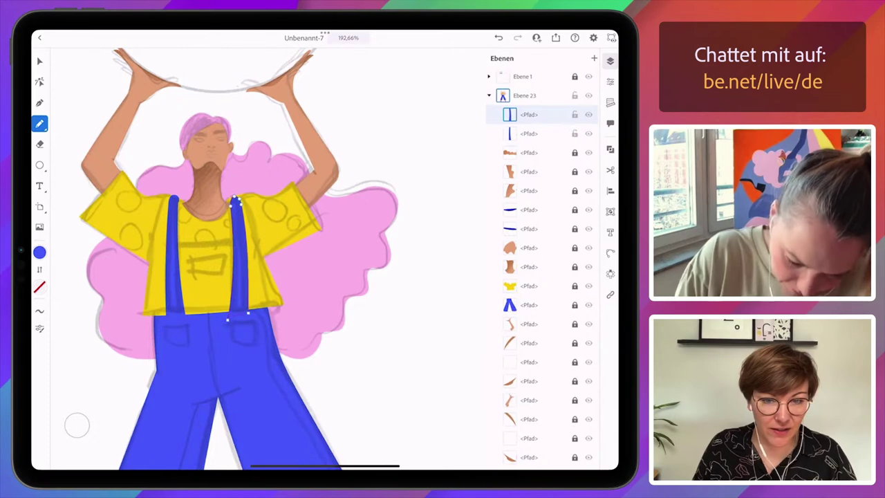
- Reshape the upper end of the second strap by moving its top anchor points at the shoulder
click(40, 82)
scroll(232, 168, up, 5)
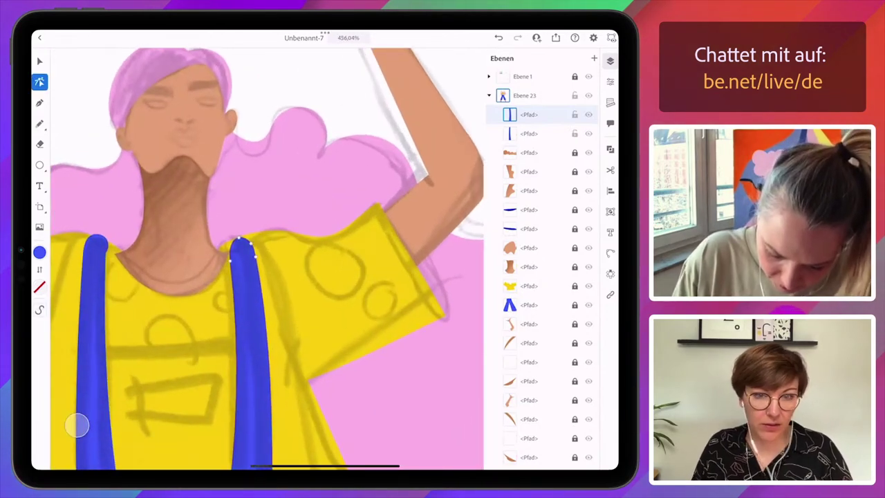
click(239, 238)
mouse_move(239, 238)
mouse_down()
mouse_move(229, 261)
mouse_move(235, 241)
mouse_move(253, 242)
mouse_up()
click(302, 441)
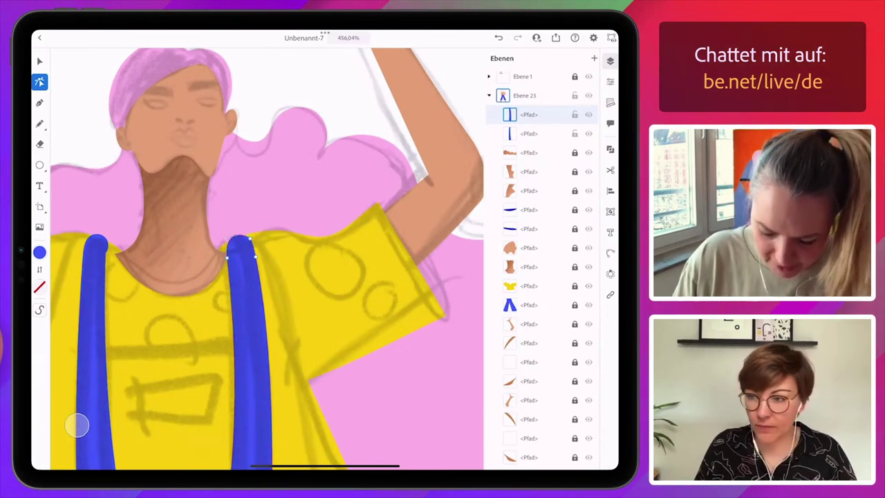
- Lock both strap paths
scroll(267, 259, down, 10)
scroll(208, 235, up, 4)
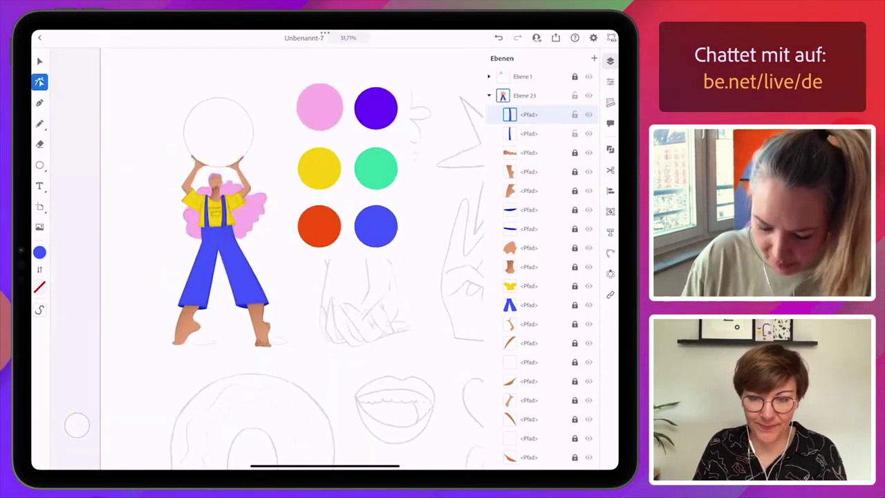
scroll(201, 183, up, 5)
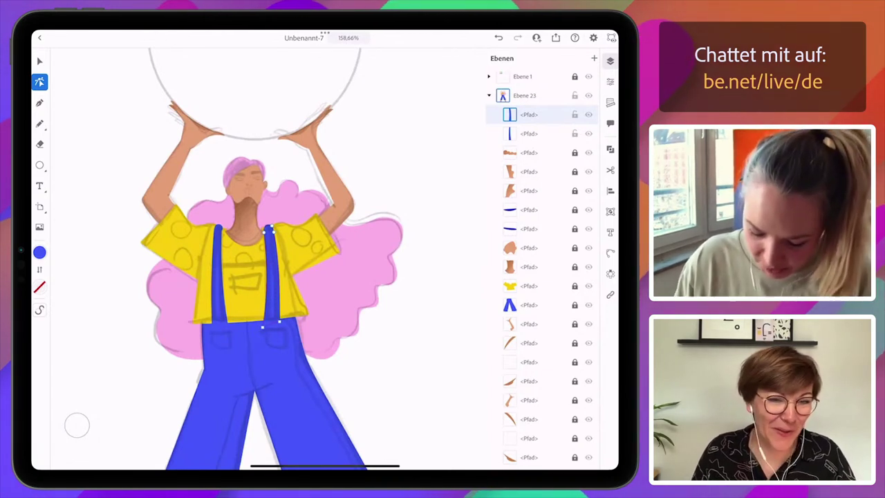
scroll(228, 318, up, 1)
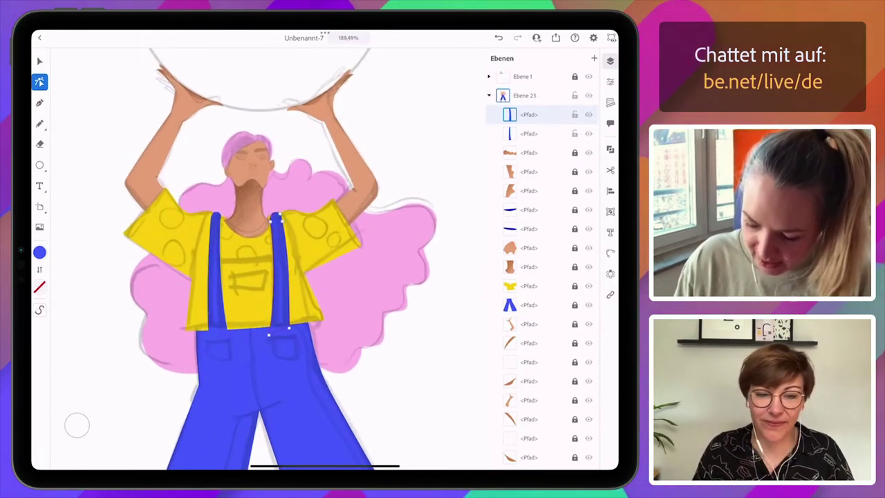
click(575, 114)
click(575, 133)
- Draw the dungaree bib as a filled blue shape between the straps down to the waist and lock its path
click(39, 123)
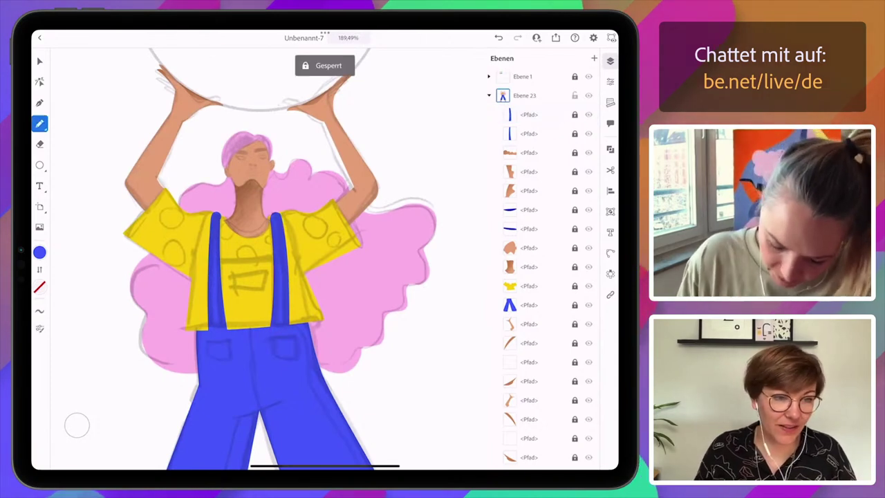
mouse_move(218, 261)
mouse_down()
mouse_move(281, 296)
mouse_move(279, 336)
mouse_move(230, 339)
mouse_up()
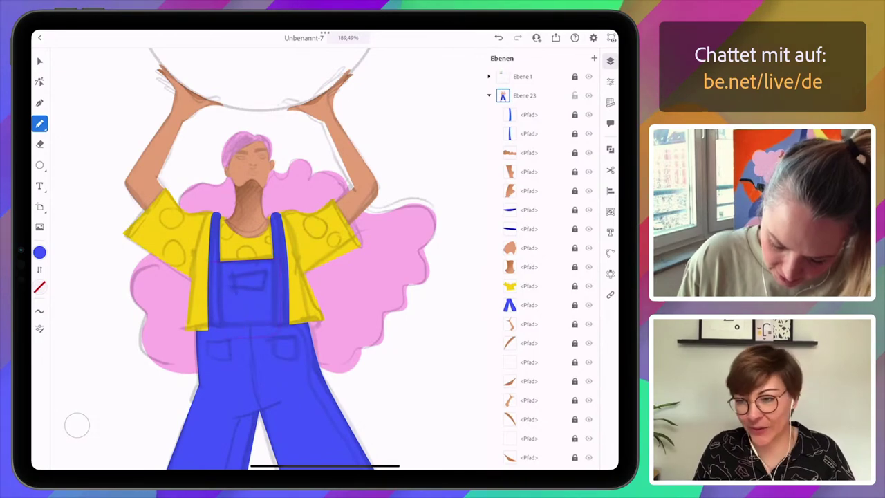
scroll(266, 259, down, 3)
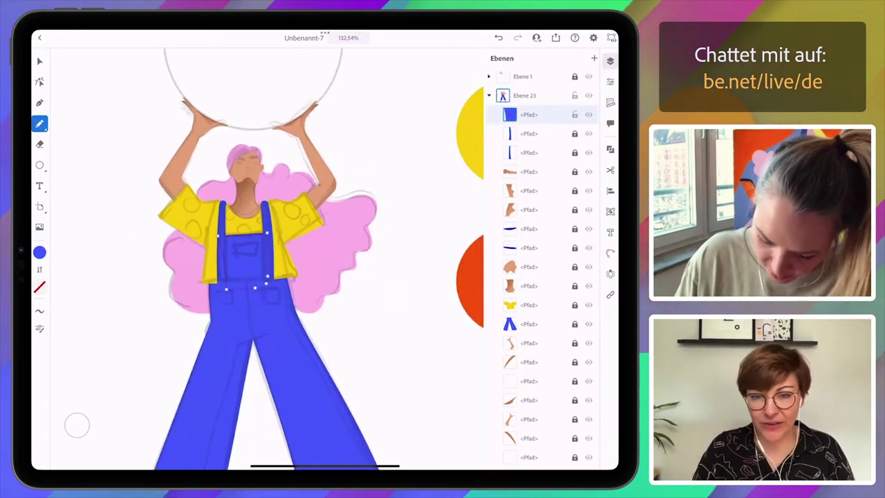
click(575, 115)
- Pick up the hem opening's dark blue, draw a rounded rectangle as the bib pocket, and tilt it slightly to match the sketch
scroll(263, 256, down, 3)
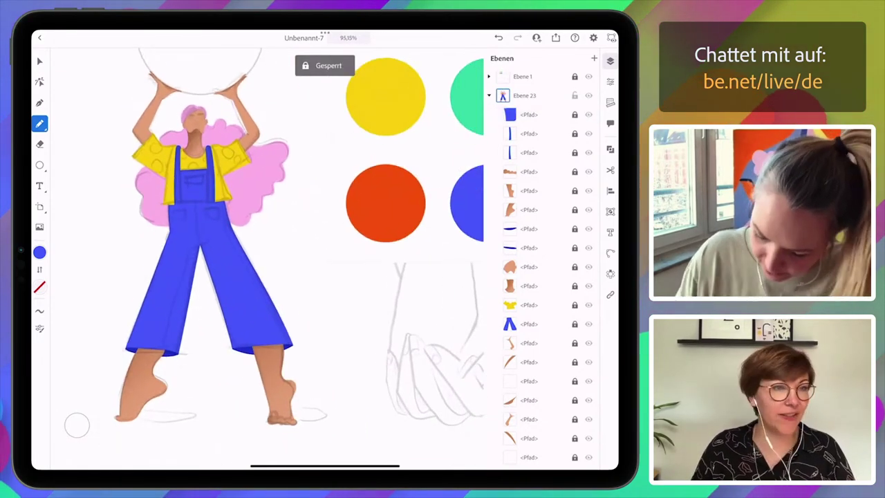
click(574, 229)
click(574, 228)
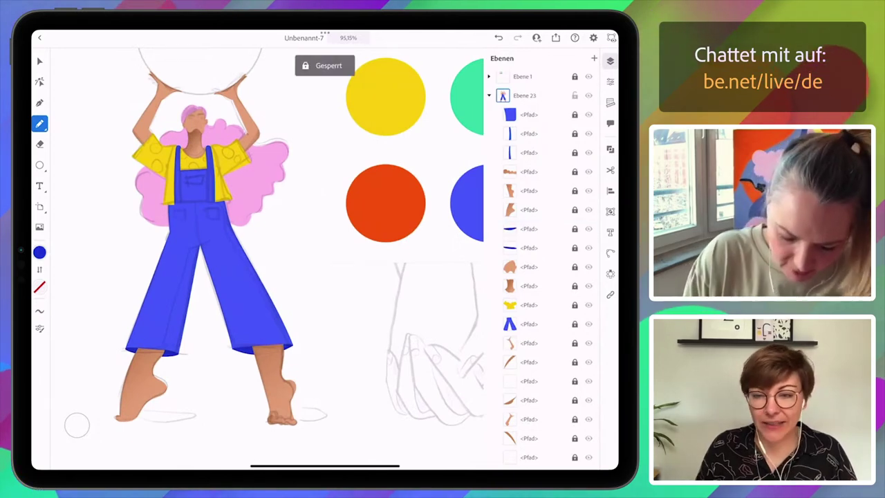
scroll(183, 180, up, 5)
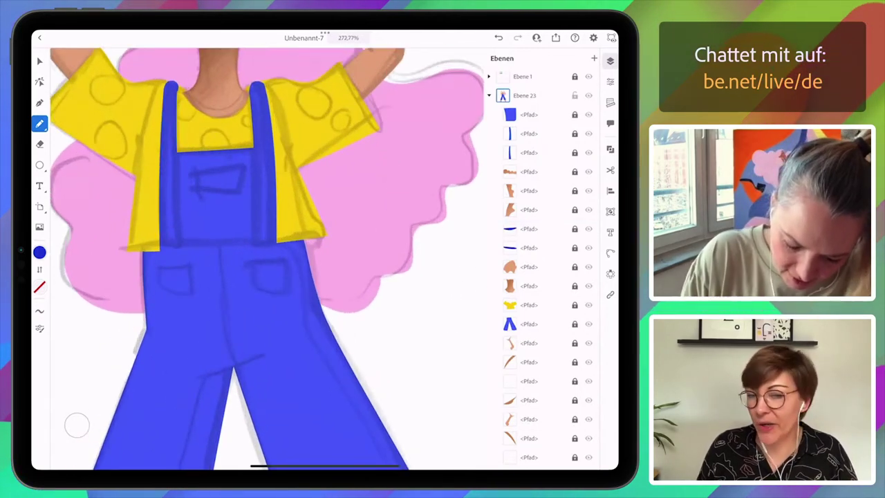
click(39, 164)
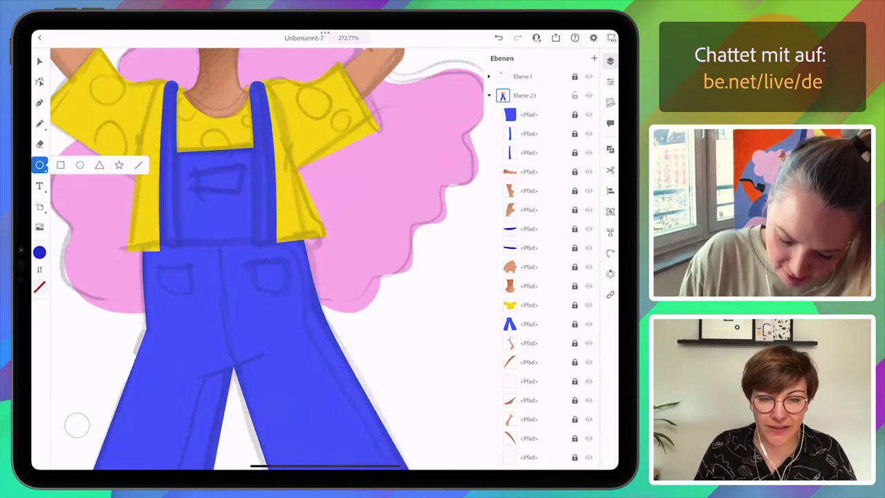
click(61, 165)
drag(189, 170, 220, 179)
click(40, 81)
click(40, 61)
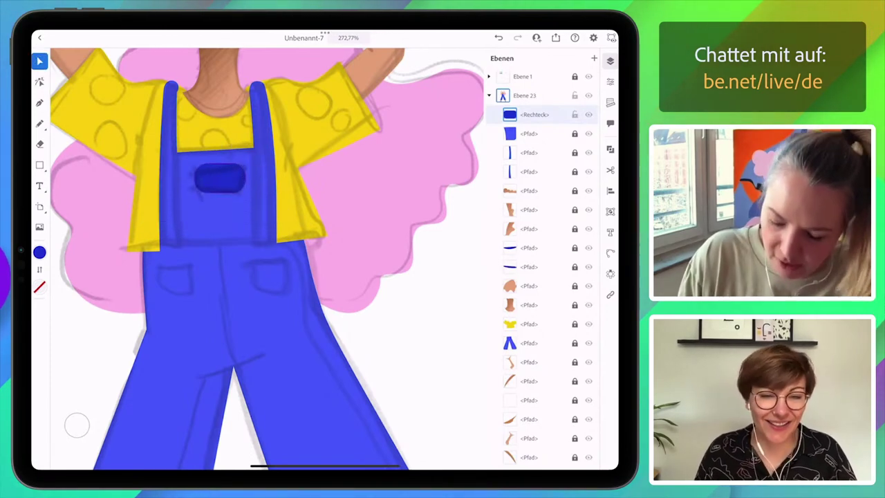
drag(219, 145, 217, 145)
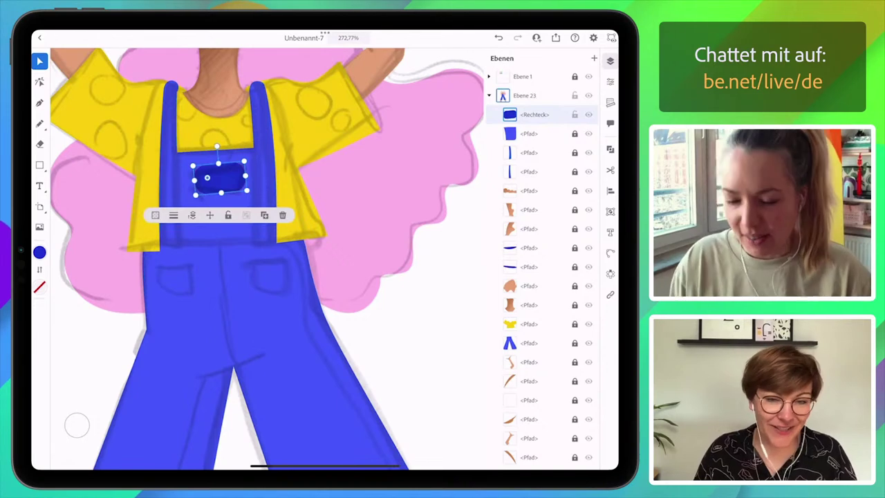
- Draw a dark-blue hip pocket with a rounded bottom freehand over the sketched pocket outline below the left strap
scroll(266, 259, up, 1)
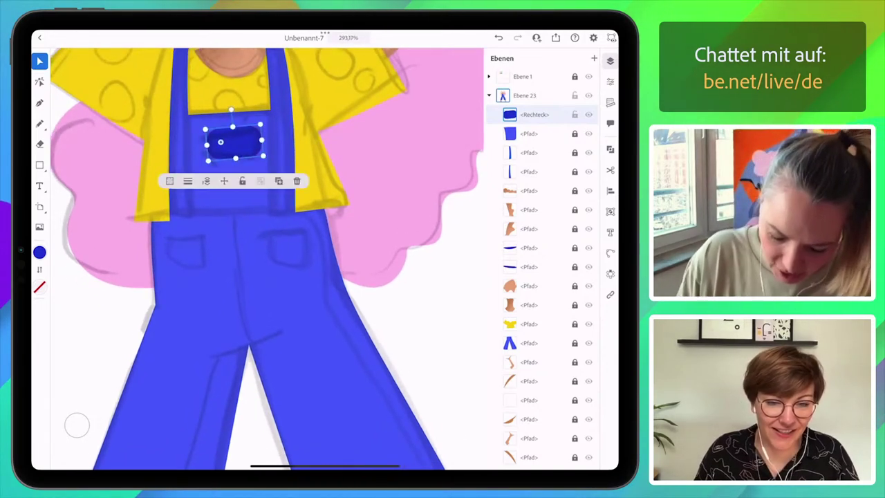
click(39, 123)
mouse_move(170, 241)
mouse_down()
mouse_move(199, 268)
mouse_move(174, 239)
mouse_up()
scroll(207, 249, up, 5)
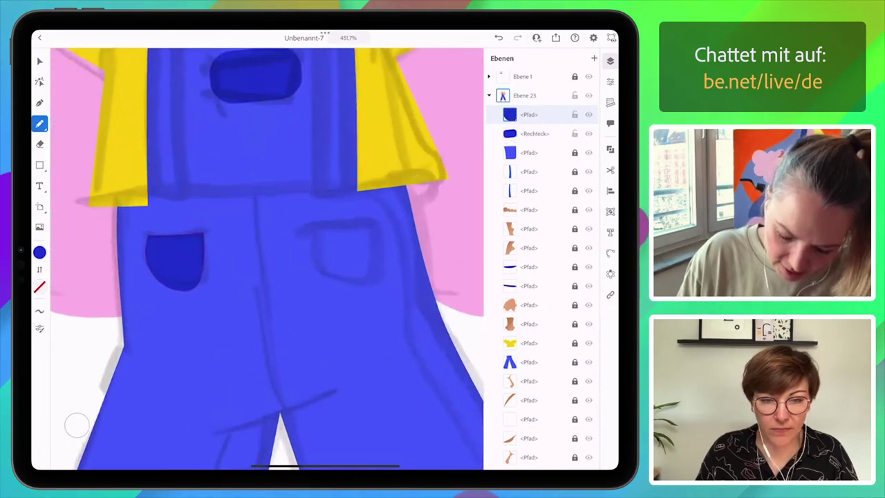
key(ctrl+z)
- Draw a dark-blue rectangle over the freehand hip pocket, round its two lower corners, and adjust its height and placement
key(m)
drag(151, 236, 237, 310)
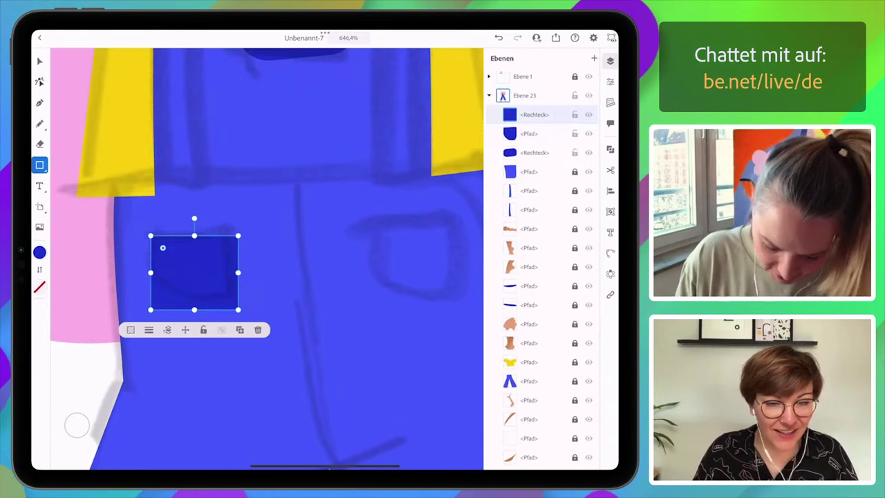
key(a)
shift+click(238, 310)
drag(162, 297, 165, 295)
click(172, 286)
click(77, 425)
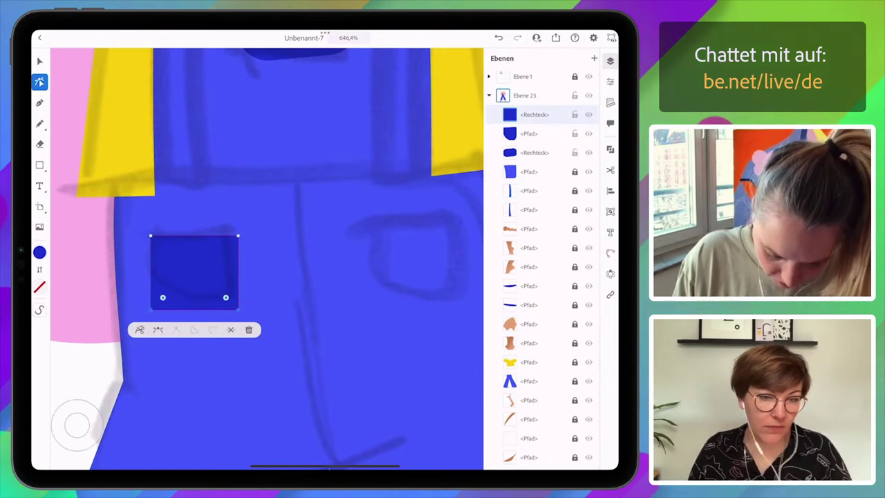
drag(163, 297, 196, 267)
click(40, 61)
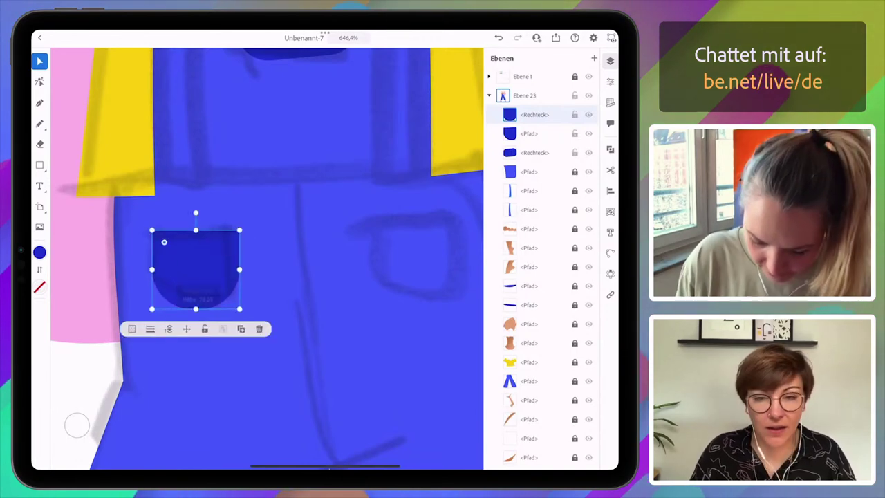
- Duplicate the hip pocket, move the copy onto the sketched pocket on the other hip, and rotate it slightly
scroll(266, 256, down, 5)
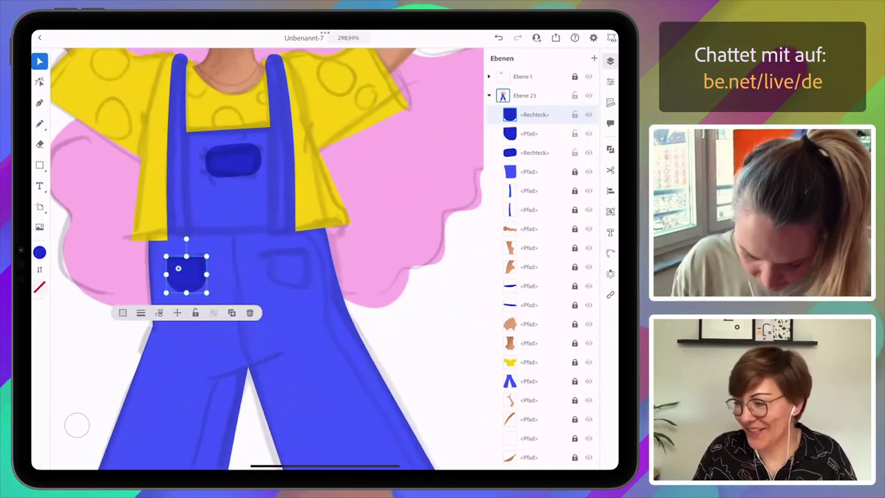
click(231, 312)
drag(187, 273, 290, 273)
drag(289, 235, 288, 234)
drag(289, 270, 284, 269)
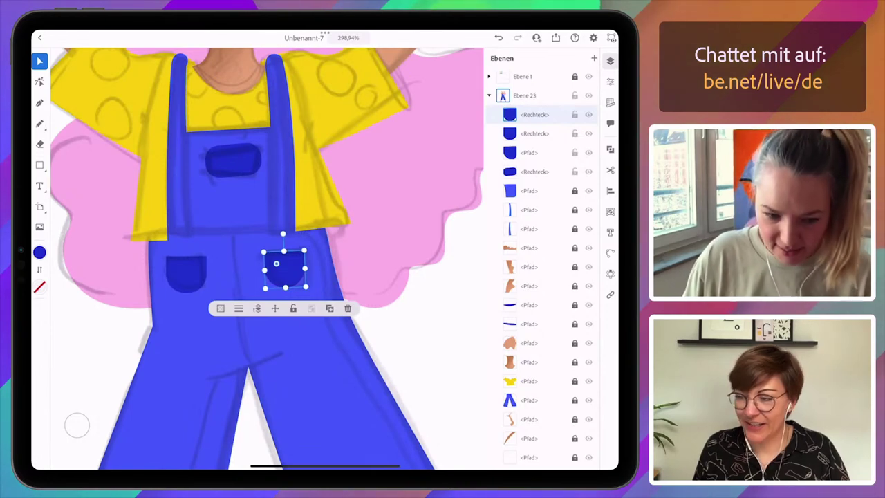
- Lock the two hip pocket rectangles and the bib pocket rectangle
scroll(263, 255, down, 5)
scroll(263, 255, up, 2)
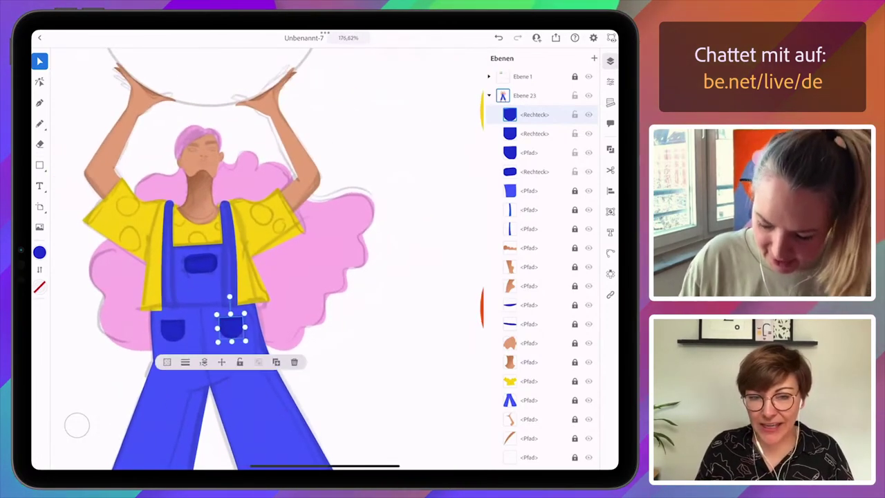
click(575, 115)
click(575, 133)
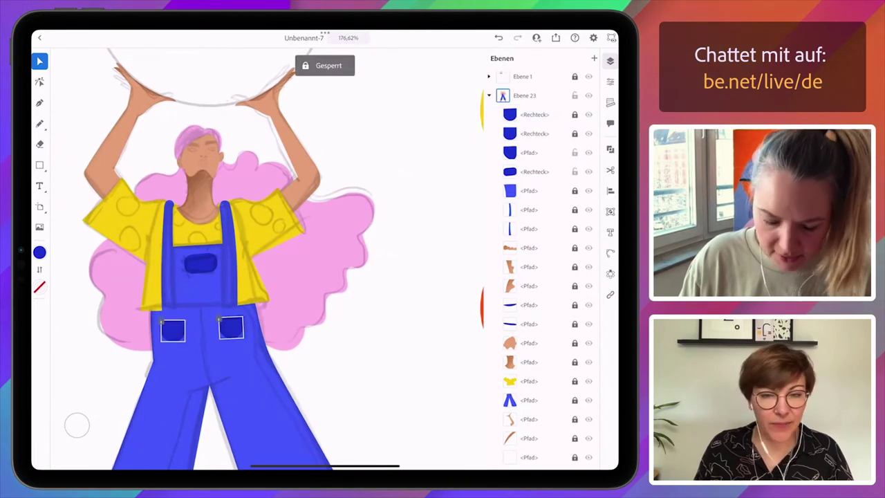
click(574, 172)
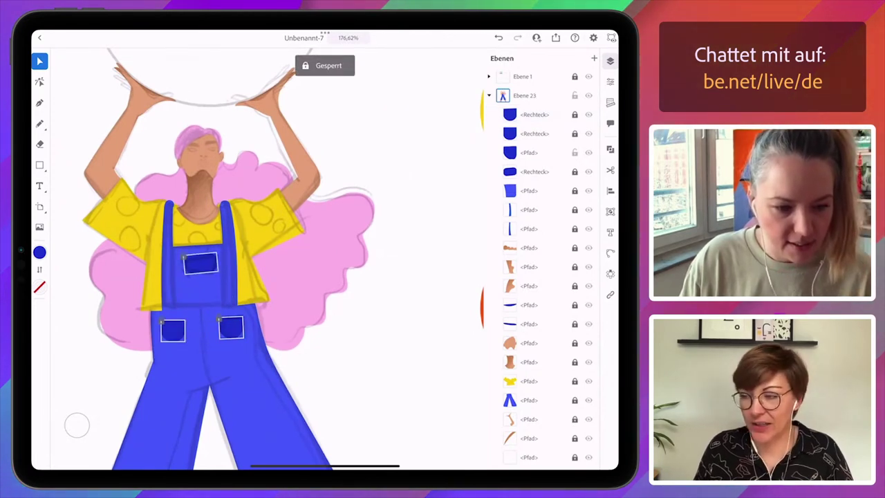
- Lock the path of the dungarees' bib
scroll(263, 259, down, 2)
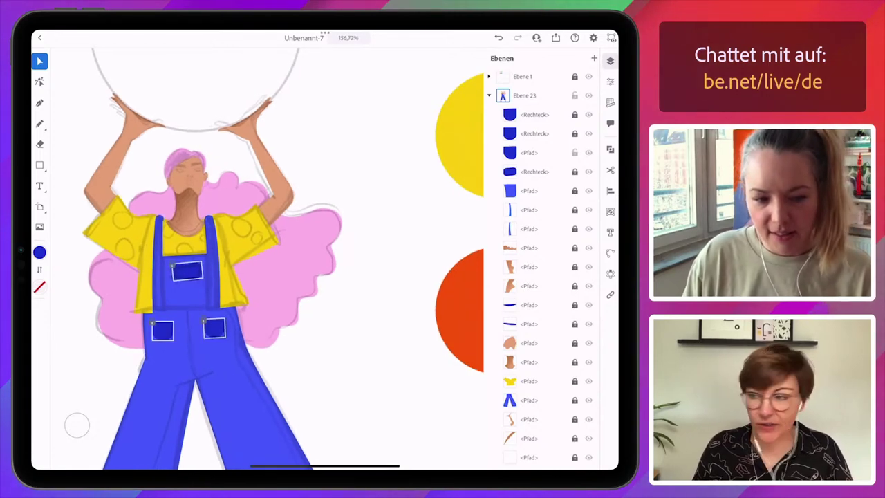
scroll(228, 256, down, 2)
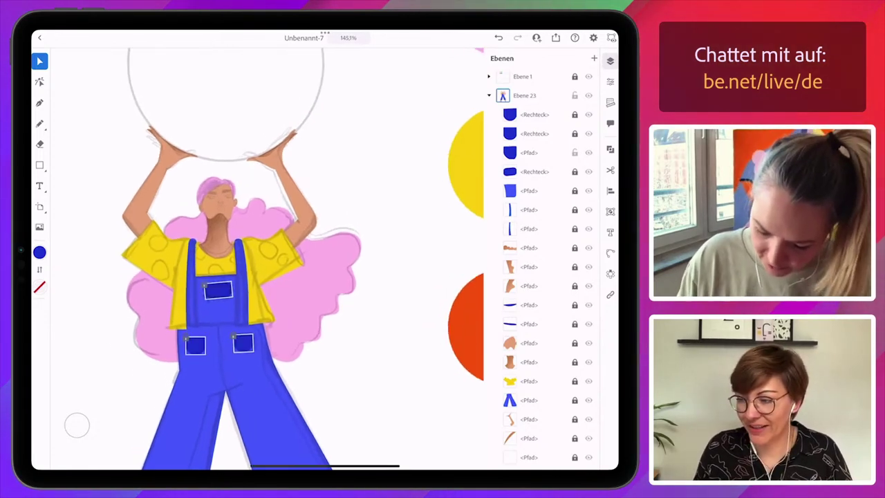
scroll(229, 256, down, 1)
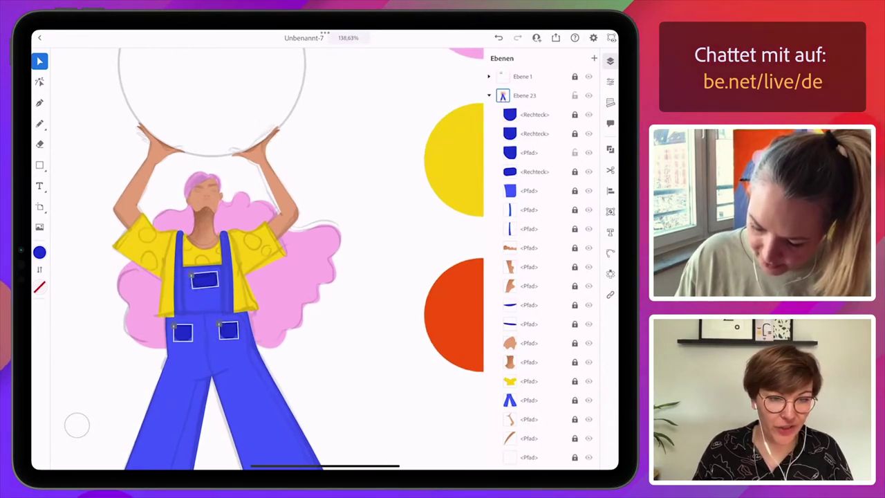
click(575, 191)
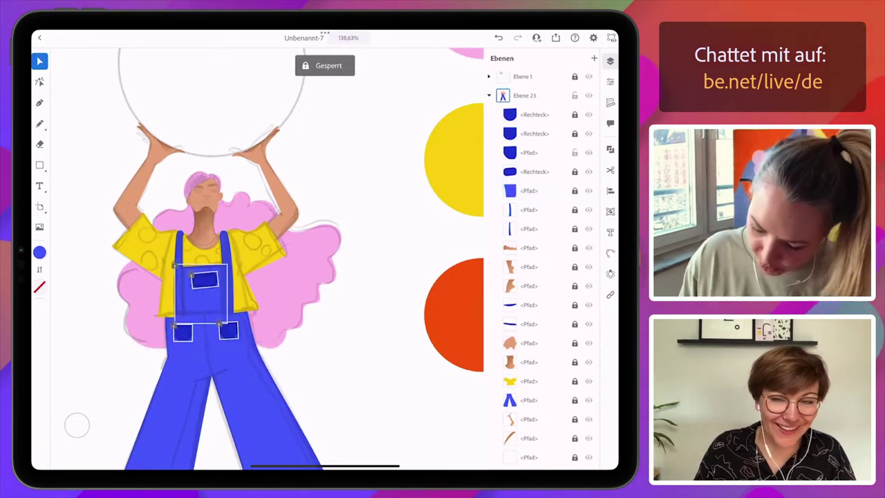
- Draw blue circles over the sketched dots on the yellow shirt's sleeve and at its neckline
scroll(290, 307, up, 4)
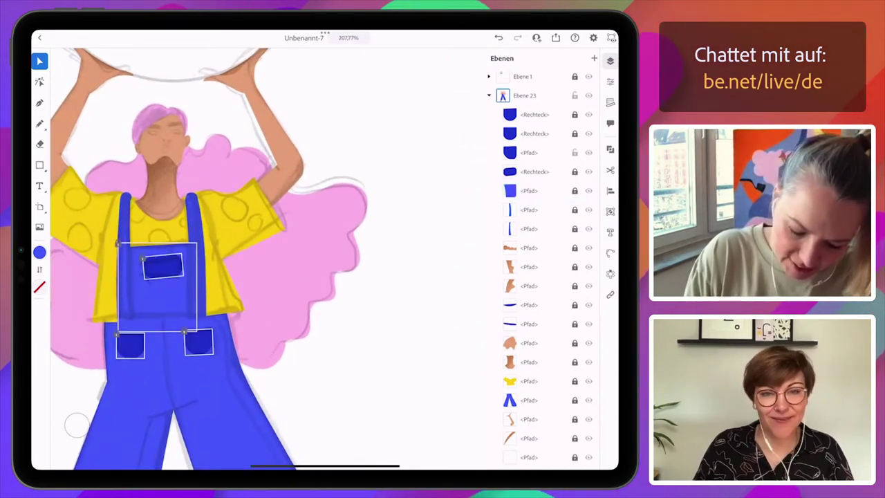
click(39, 165)
click(81, 165)
drag(226, 199, 160, 232)
click(279, 242)
click(39, 62)
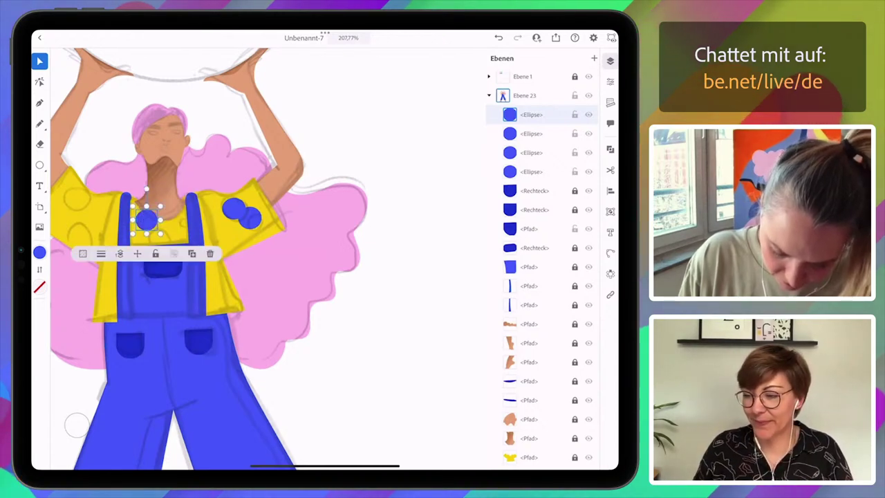
- Move two of the sleeve's blue circles onto the sketched dots of the other sleeve
click(234, 209)
drag(252, 217, 74, 242)
click(234, 209)
drag(234, 209, 81, 192)
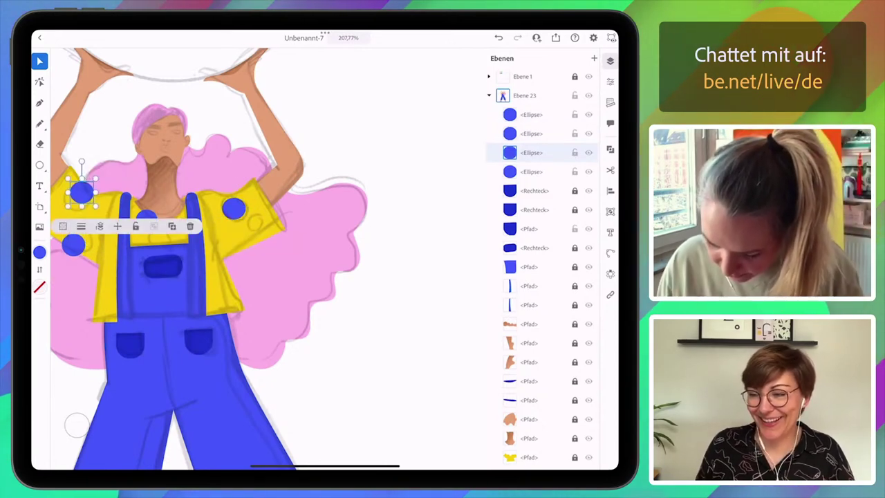
- Reorder the blue circles in the layer stack so they sit directly above the yellow shirt path
scroll(542, 263, down, 1)
drag(531, 121, 529, 406)
drag(531, 121, 529, 407)
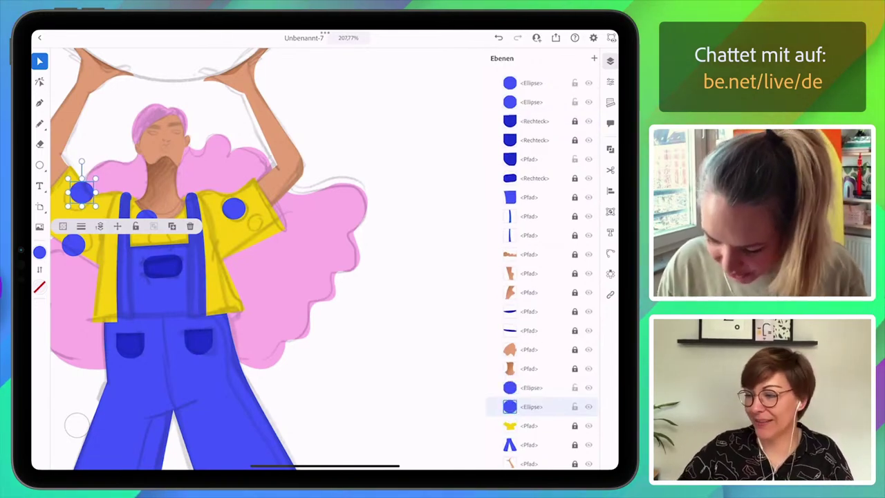
scroll(543, 263, up, 1)
click(531, 138)
drag(529, 137, 529, 412)
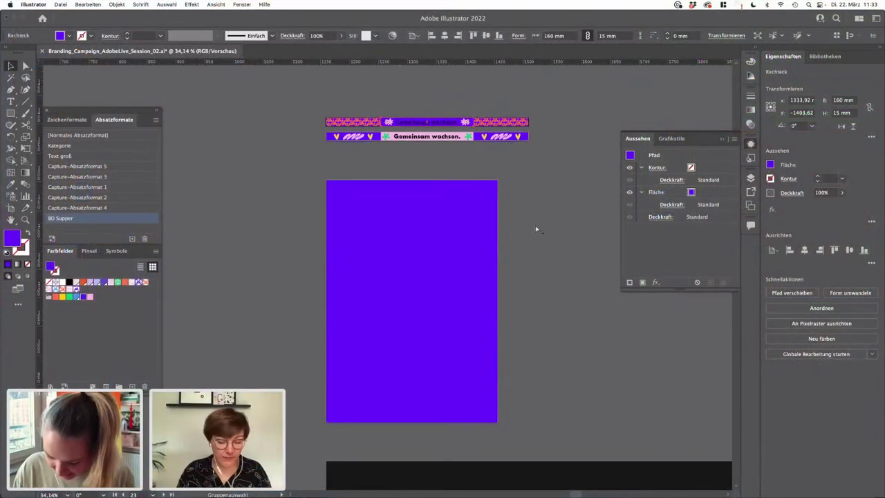
- In desktop Illustrator, copy the "Gemeinsam wachsen." text from the upper banner onto the purple poster
click(459, 146)
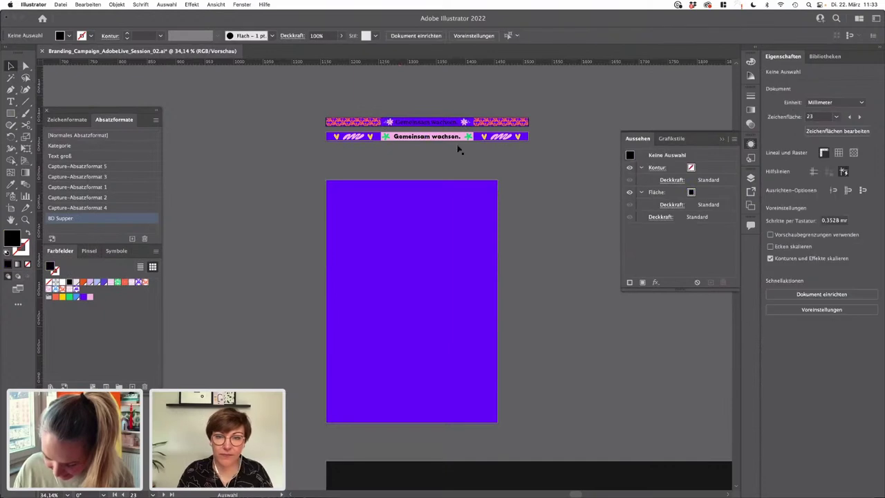
drag(431, 125, 395, 218)
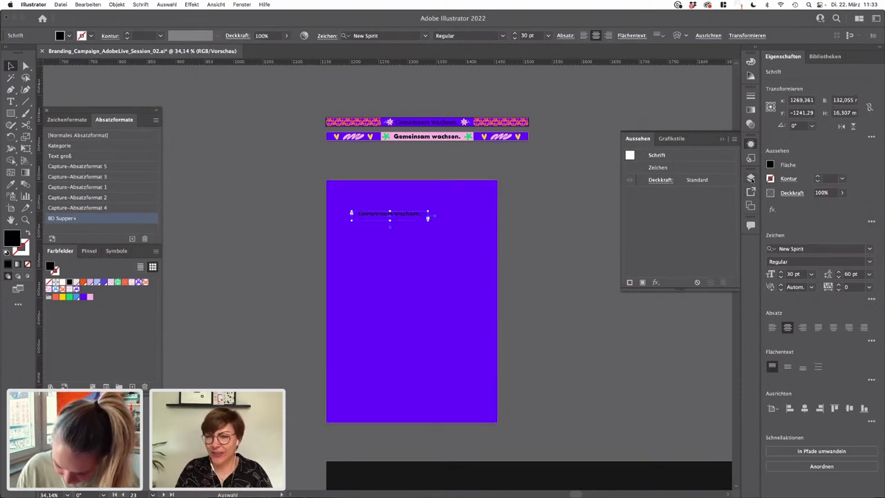
- Move the poster's purple rectangle to the BG layer and lock that layer
click(751, 178)
click(453, 311)
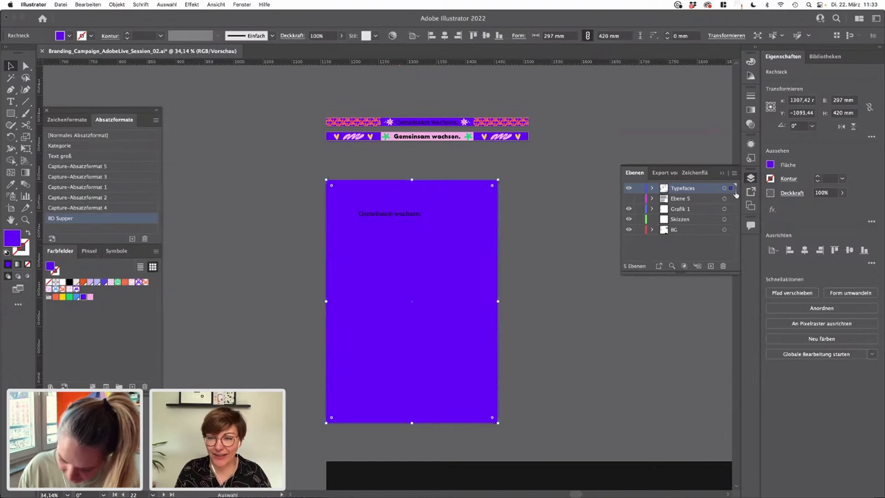
drag(732, 234, 731, 231)
click(639, 231)
- Enlarge the poster text's frame to about 248 × 231 mm and place it near the poster's upper edge
drag(417, 212, 478, 327)
click(378, 207)
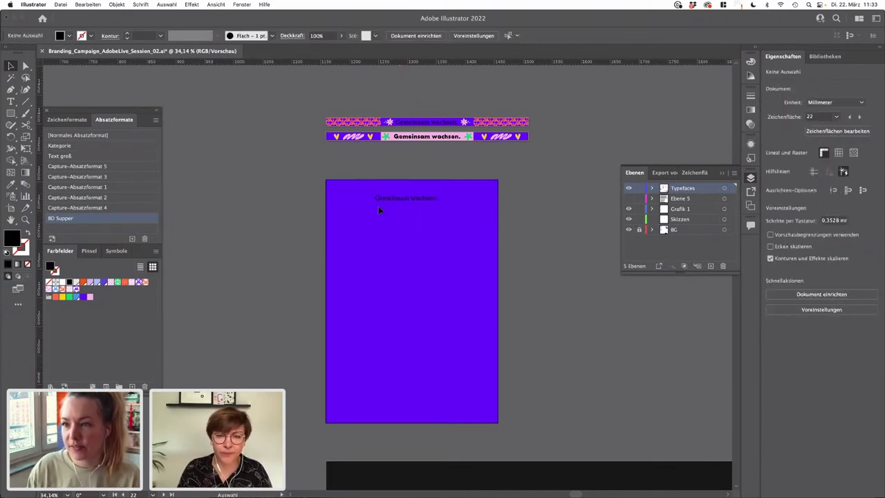
- Set the poster headline "Gemeinsam wachsen." to 110 pt with 100 pt line spacing and align it left
double_click(419, 201)
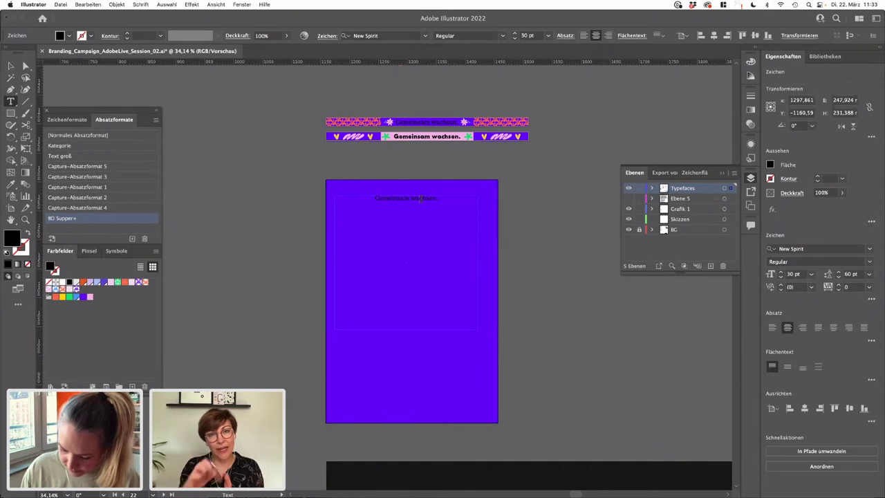
key(super+a)
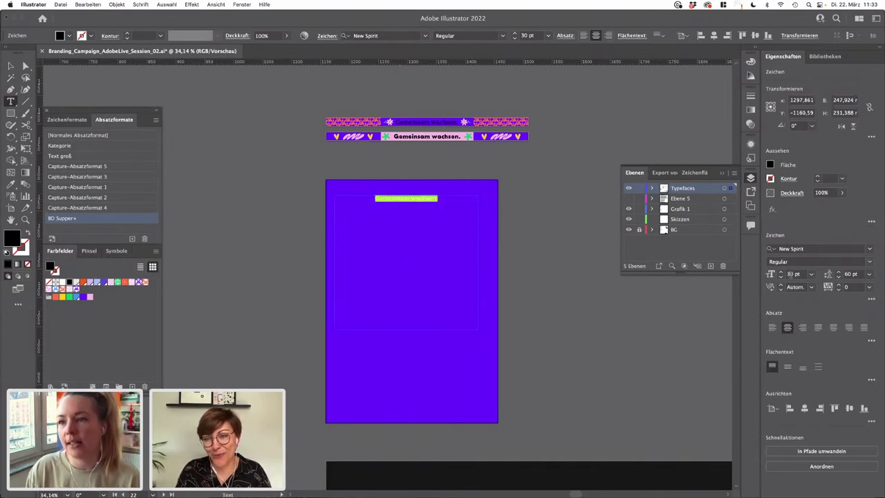
click(792, 274)
key(shift+Up)
key(shift+Up)
text(110)
key(Return)
click(851, 273)
text(80)
key(Return)
text(100)
key(Return)
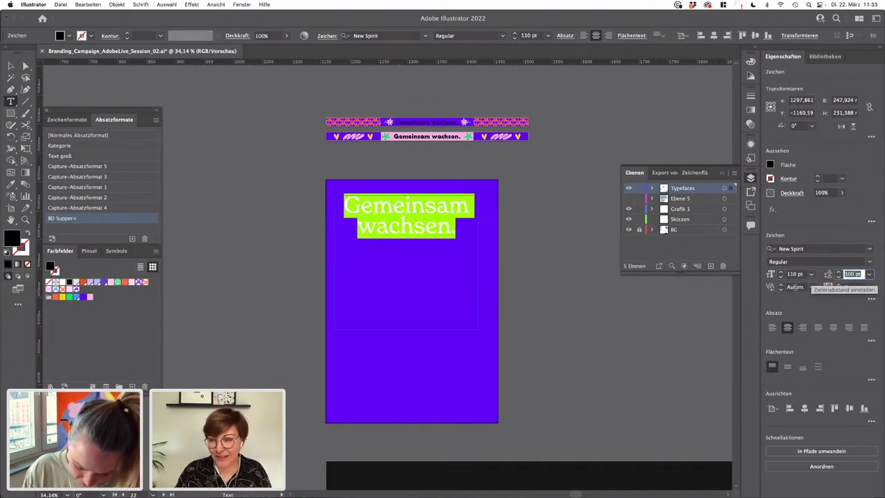
click(772, 327)
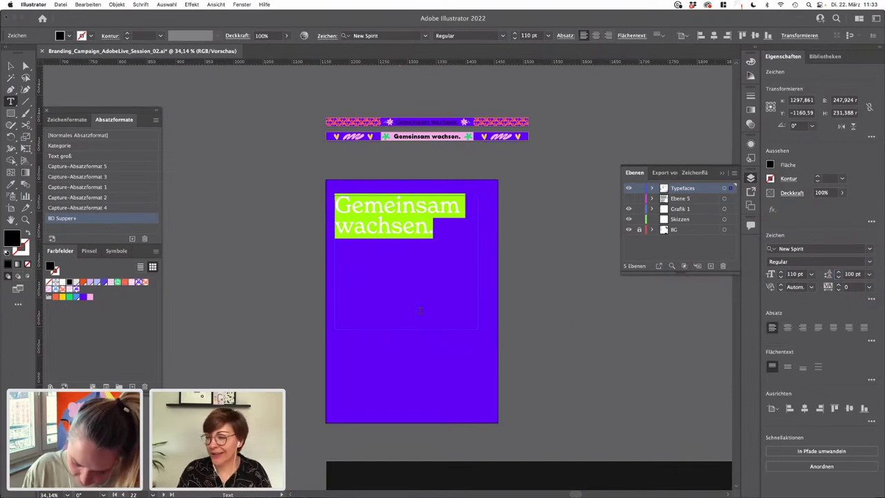
- Shrink the headline's text frame to about 243 × 116 mm and fill the text with the light grey swatch
key(Escape)
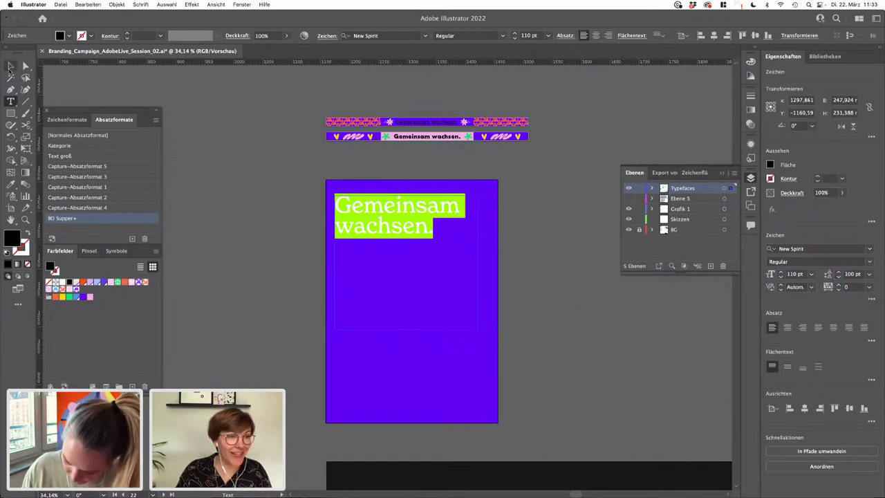
drag(477, 329, 476, 264)
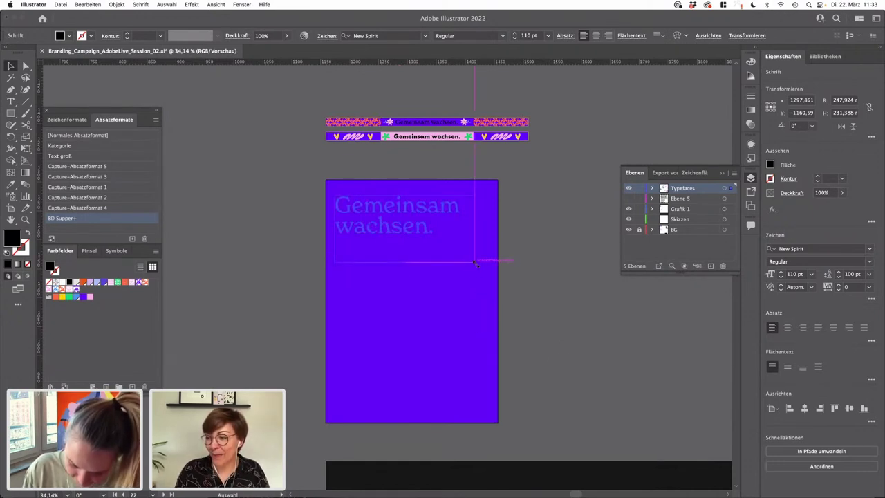
drag(476, 264, 476, 263)
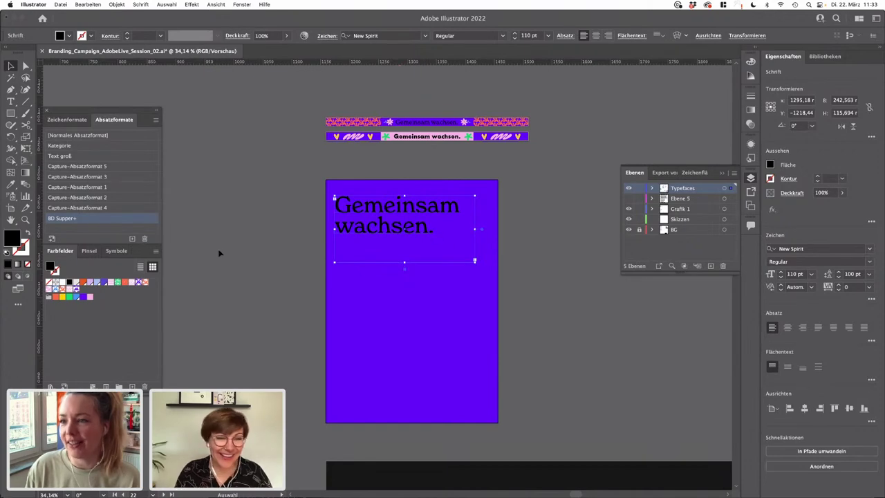
click(76, 283)
click(386, 287)
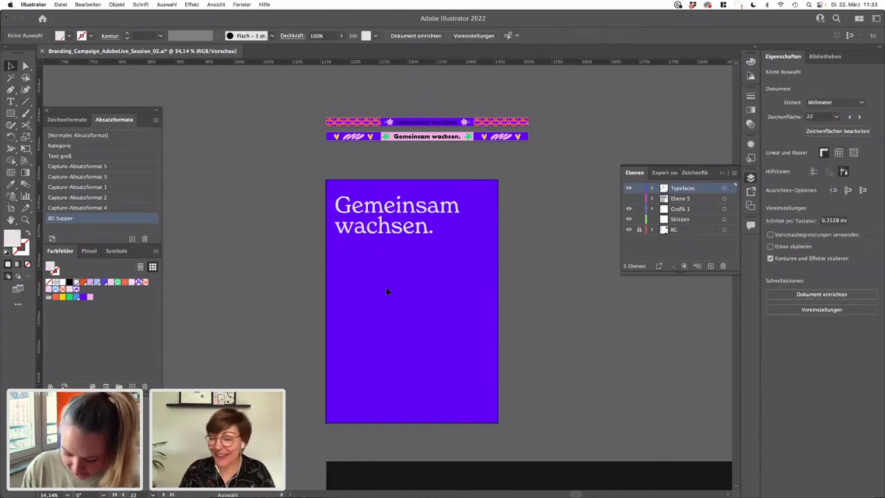
- Copy the holding-hands illustration from the ILLUSTRATIONEN artboard and place it on the poster below the headline
drag(392, 325, 406, 248)
drag(338, 329, 451, 298)
scroll(371, 347, left, 5)
scroll(370, 348, down, 4)
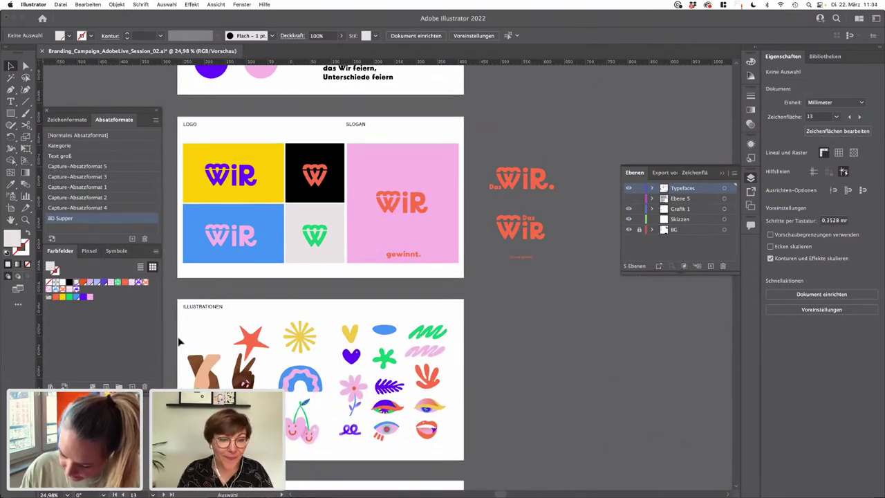
click(200, 365)
scroll(442, 264, right, 10)
scroll(442, 265, up, 7)
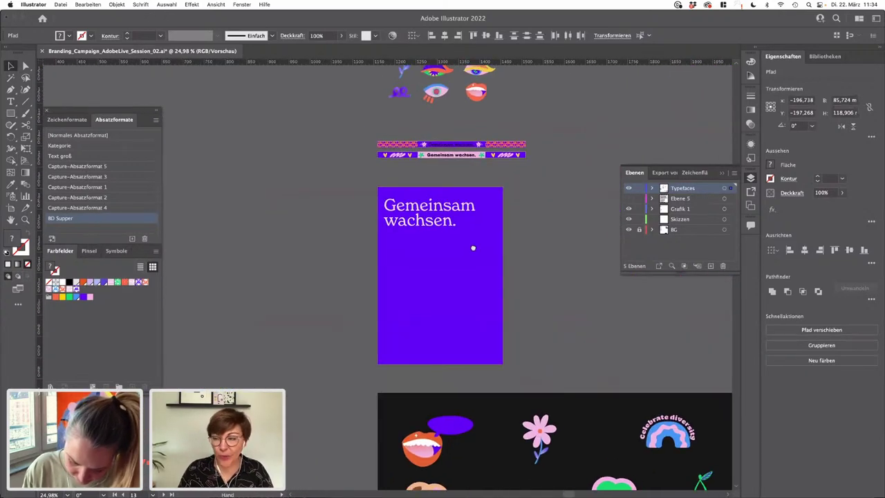
scroll(473, 248, right, 3)
scroll(473, 248, up, 2)
scroll(408, 293, up, 4)
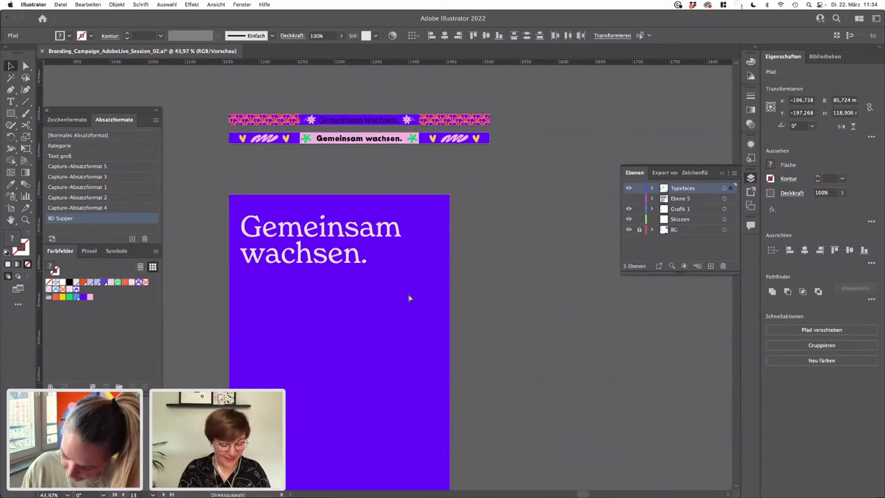
key(super+v)
drag(392, 279, 339, 345)
click(508, 329)
- Copy the green flower shape from the illustrations, paste it onto the poster and enlarge it to about 231 × 202 mm
scroll(507, 329, down, 3)
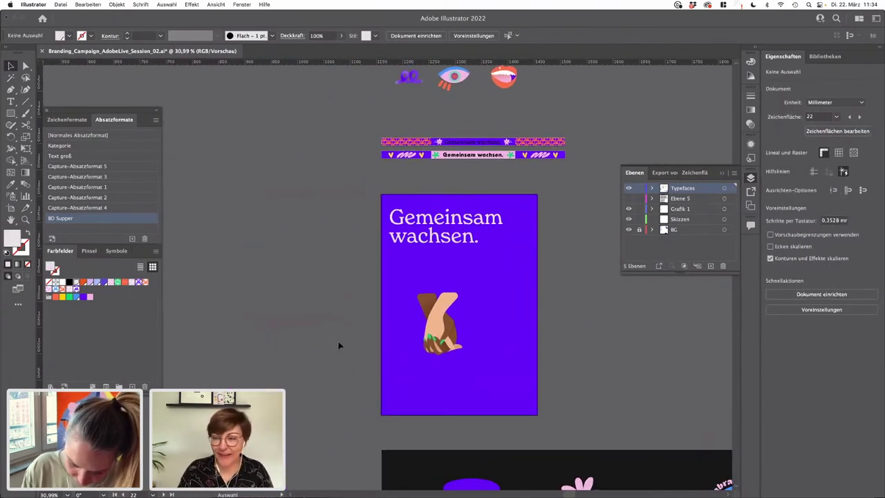
drag(299, 376, 476, 256)
drag(331, 382, 484, 240)
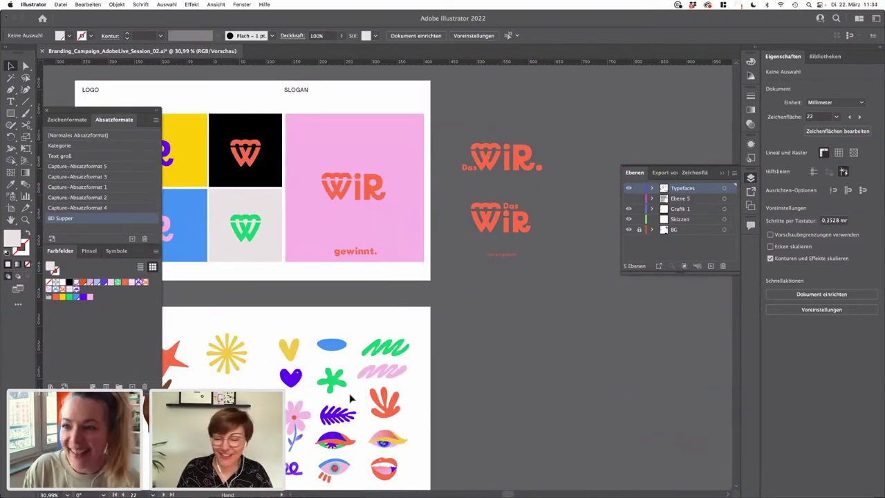
scroll(351, 399, down, 5)
scroll(350, 399, left, 3)
click(377, 318)
scroll(512, 311, up, 10)
scroll(512, 312, right, 10)
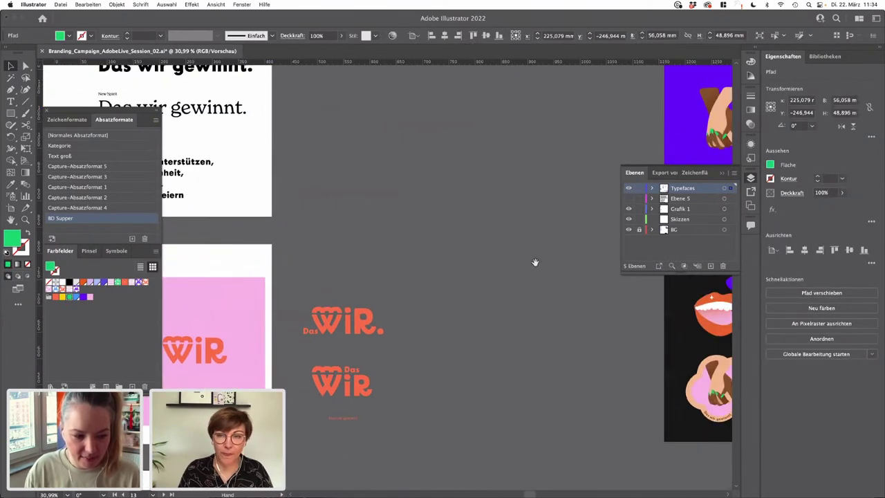
drag(522, 307, 401, 356)
scroll(390, 330, up, 5)
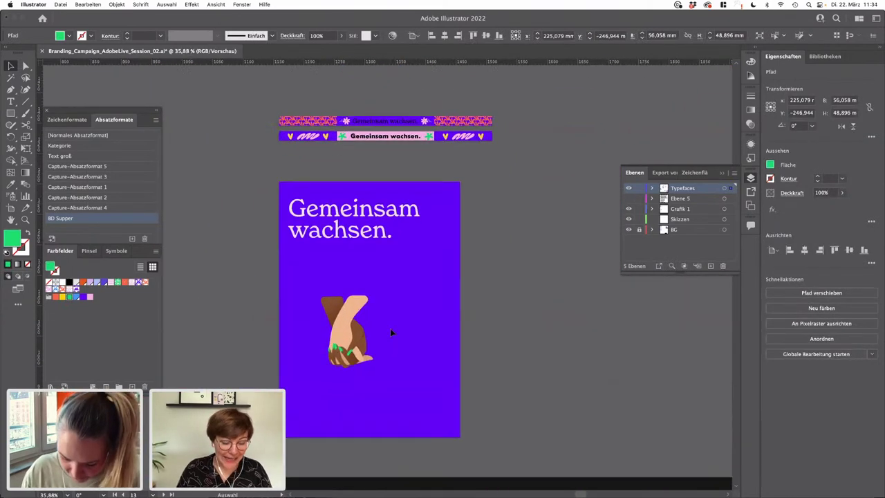
key(super+v)
drag(413, 298, 587, 410)
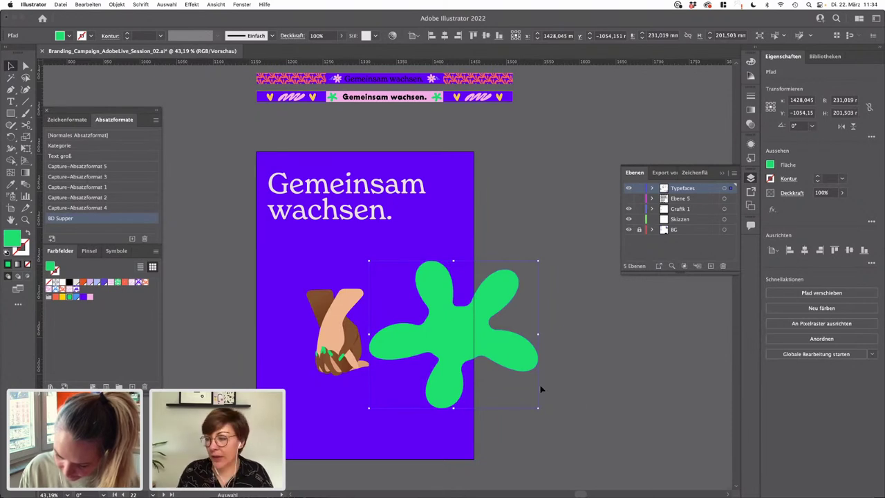
- Offset the green flower's path by 22 mm with mitred corners and a mitre limit of 4
click(125, 5)
mouse_move(126, 206)
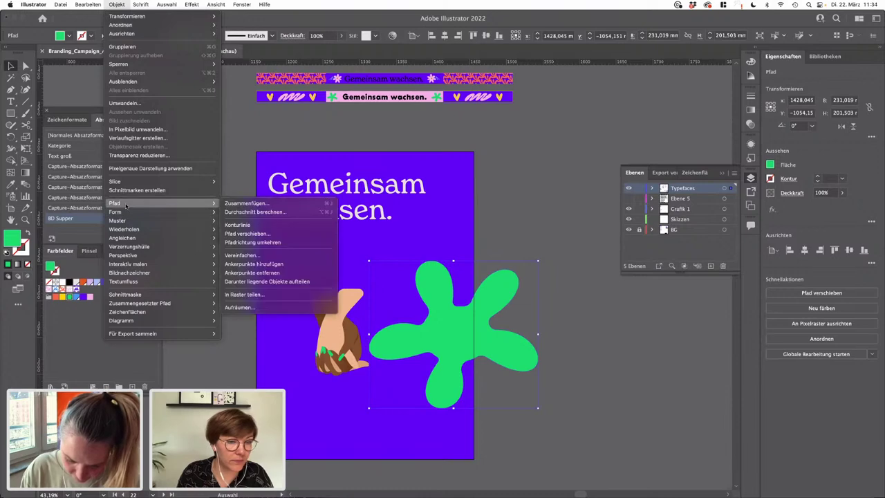
click(270, 234)
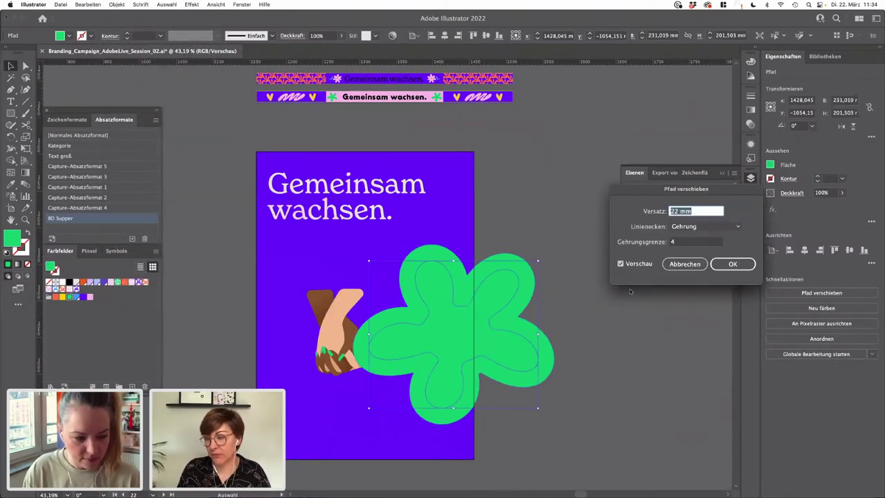
click(717, 265)
drag(466, 312, 652, 322)
key(super+z)
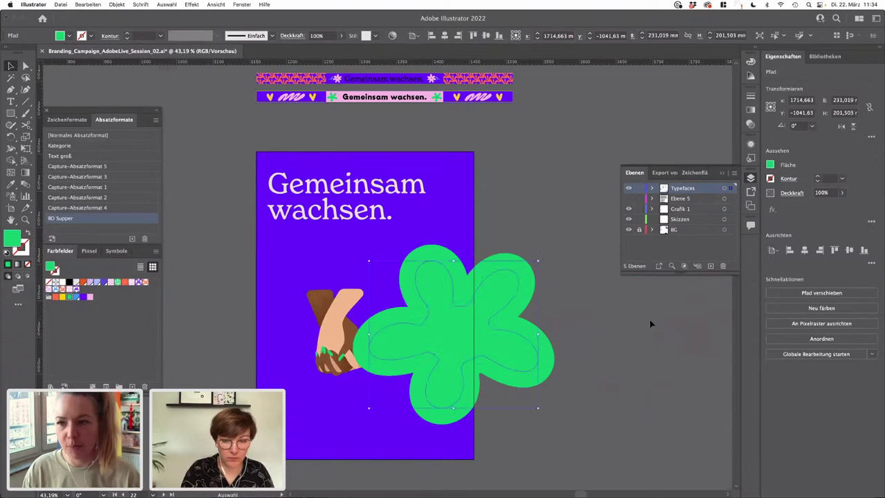
- Fill the inner flower shape with the pink swatch, leaving the offset outline green
shift+click(456, 285)
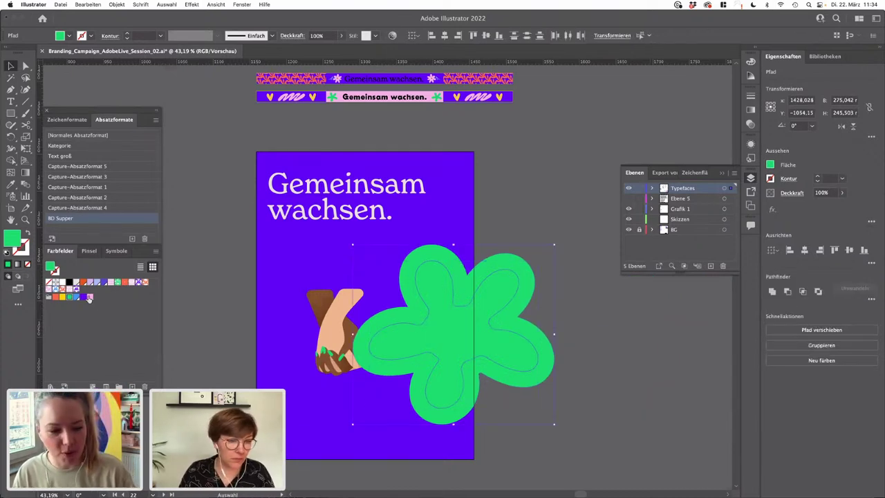
click(468, 331)
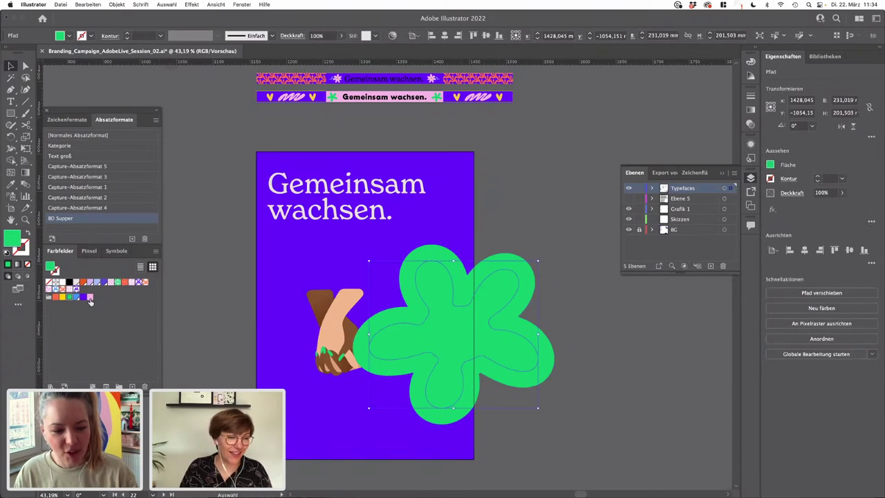
click(90, 298)
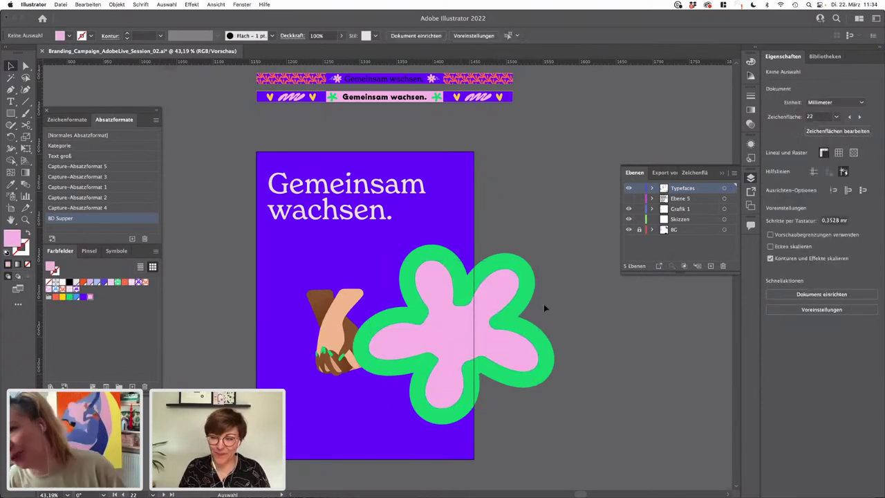
- Enlarge the pink flower and its green outline together to about 342 × 305 mm, and move the holding hands onto the flower
shift+click(505, 312)
drag(554, 335, 603, 334)
drag(325, 343, 489, 341)
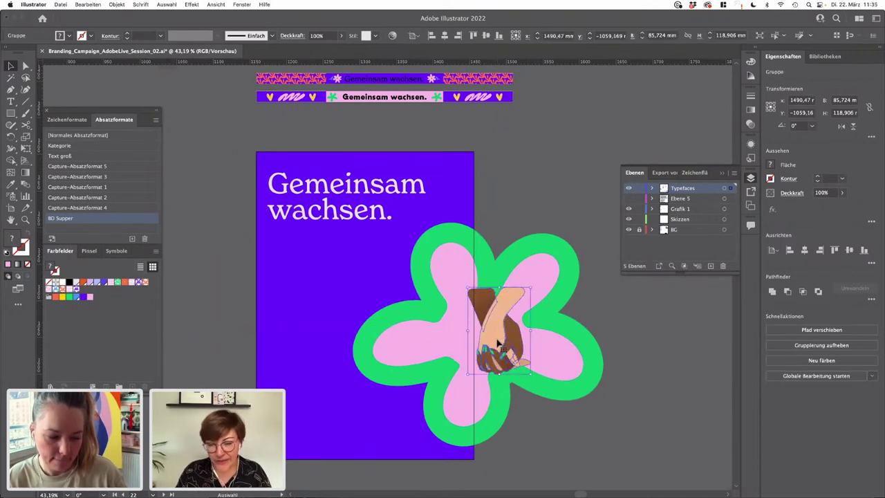
- Enlarge the holding-hands illustration on the poster and position it over the centre of the flower
scroll(498, 344, down, 5)
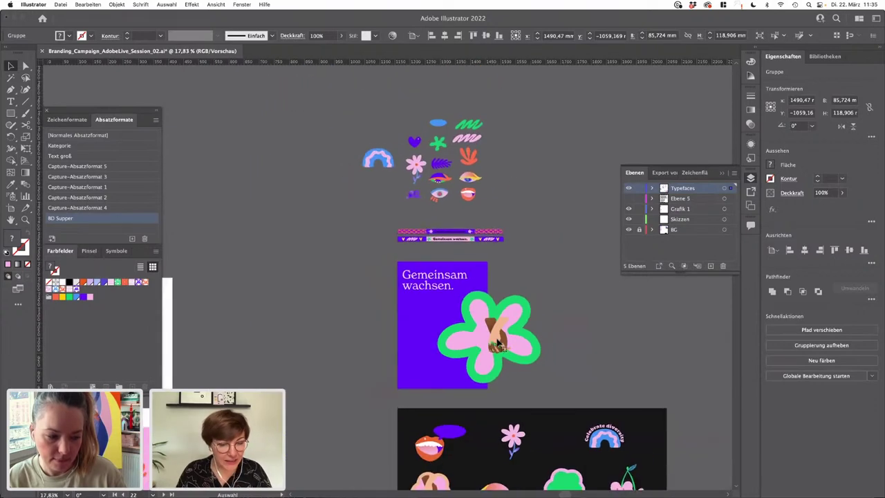
drag(219, 478, 472, 245)
scroll(471, 245, down, 2)
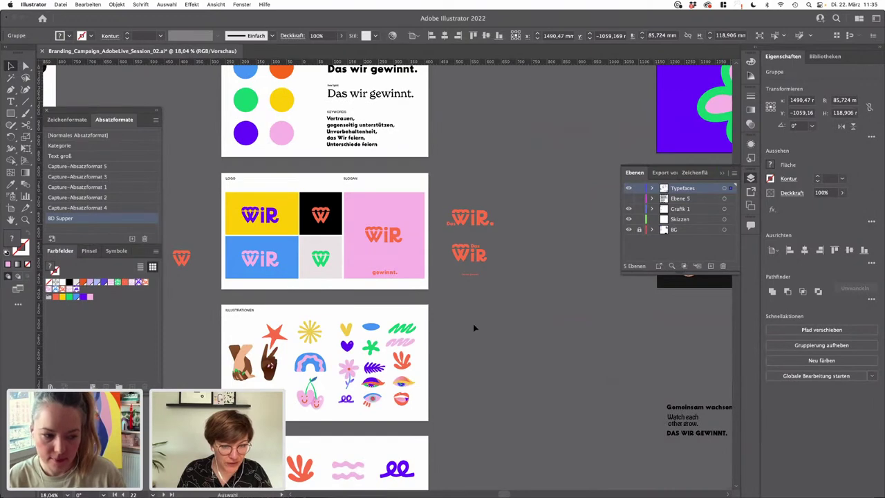
key(space)
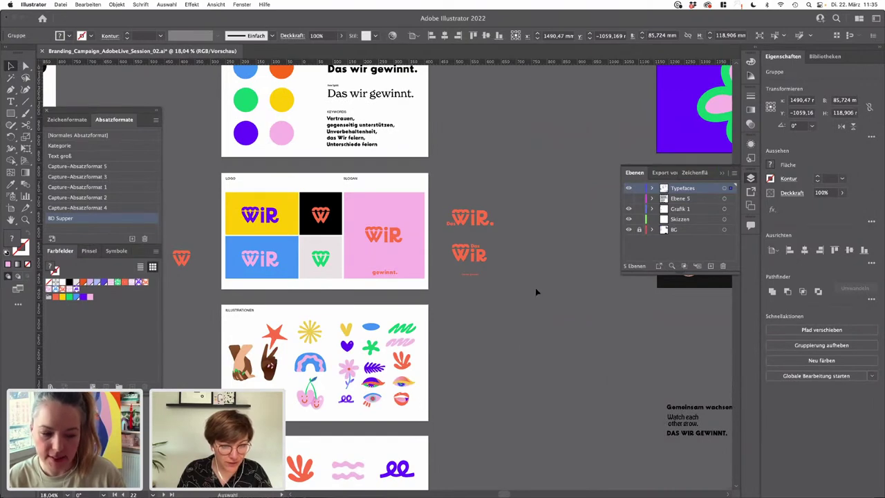
key(space)
drag(532, 288, 456, 329)
drag(494, 272, 255, 393)
scroll(423, 220, up, 5)
scroll(424, 220, up, 3)
scroll(478, 374, down, 3)
drag(476, 376, 397, 408)
drag(387, 336, 411, 293)
key(a)
drag(350, 173, 374, 209)
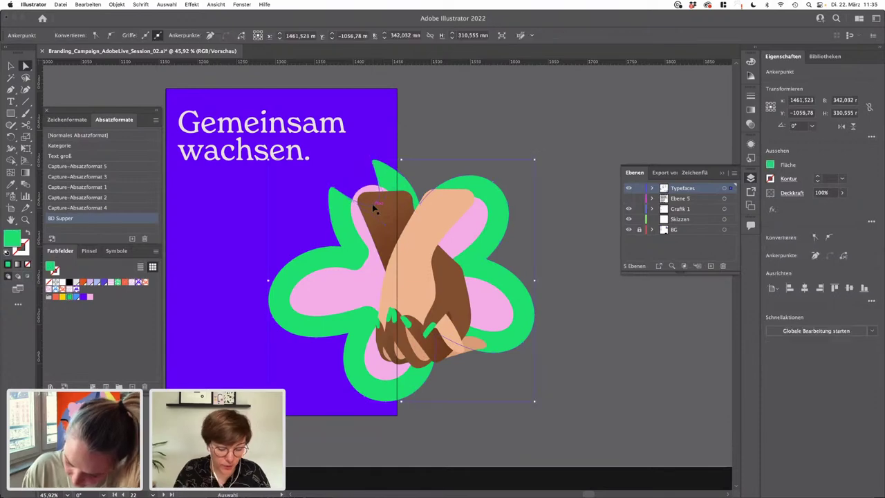
key(super+shift+a)
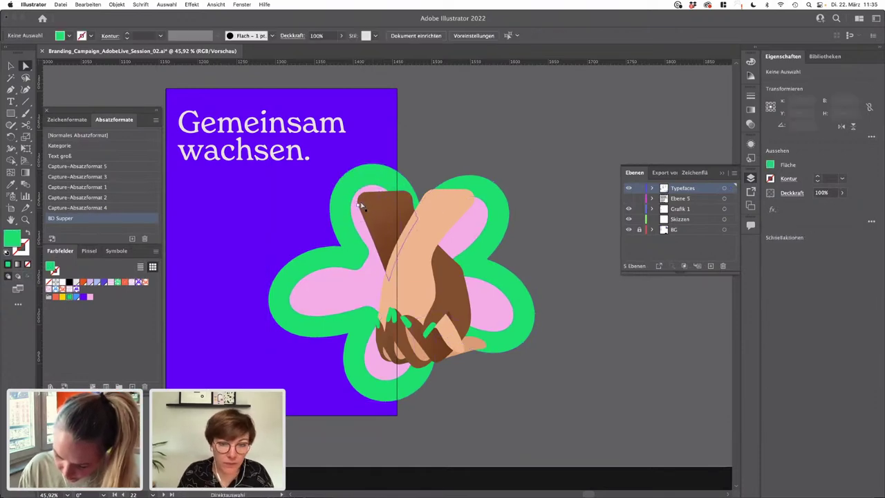
- Move the upper anchor points of the dark arm outward so the arm extends over the green outline
click(359, 211)
scroll(361, 200, up, 5)
click(355, 211)
shift+click(373, 182)
shift+click(456, 180)
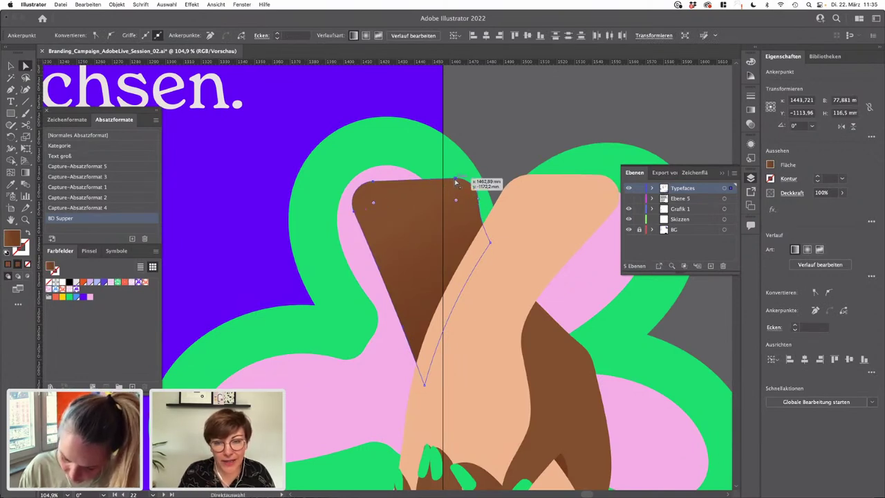
drag(368, 187, 364, 153)
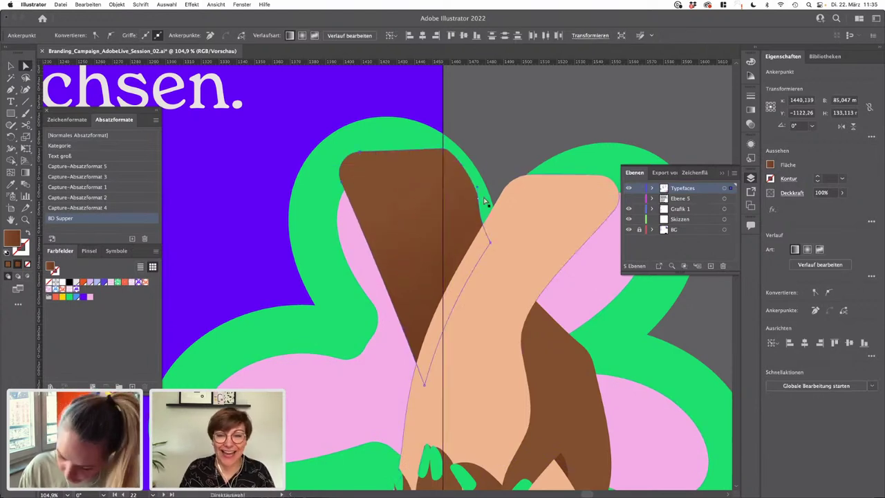
- Move the outer upper corner of the light arm outward so it extends over the green outline
click(520, 260)
scroll(526, 204, right, 5)
drag(486, 215, 500, 192)
click(551, 256)
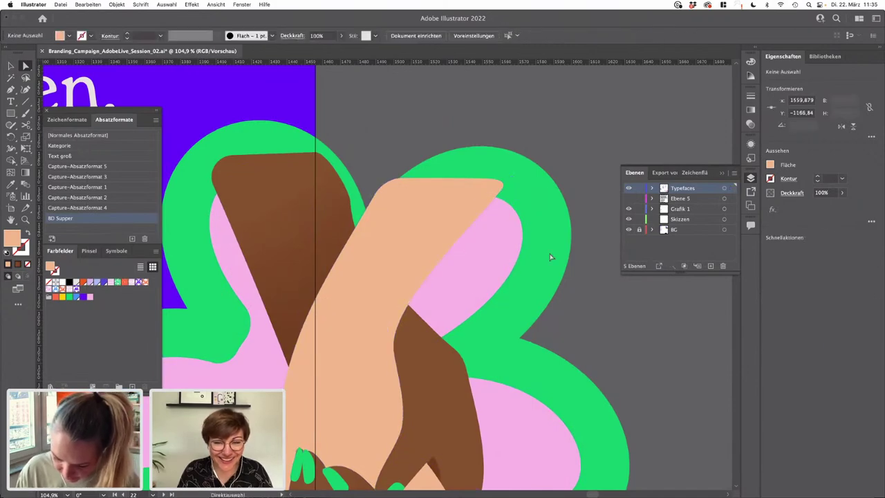
- Bring the pink flower to the front and use it as a clipping mask for the holding hands
scroll(571, 303, down, 3)
scroll(569, 300, down, 2)
key(v)
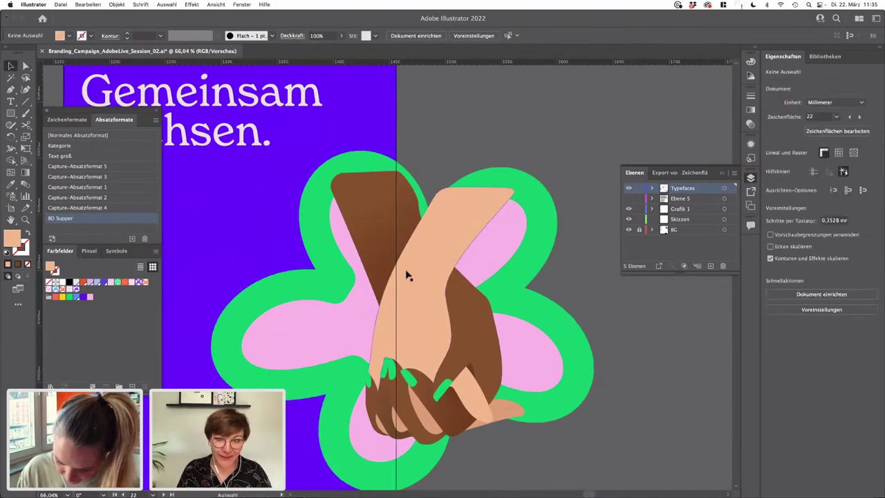
click(408, 275)
key(v)
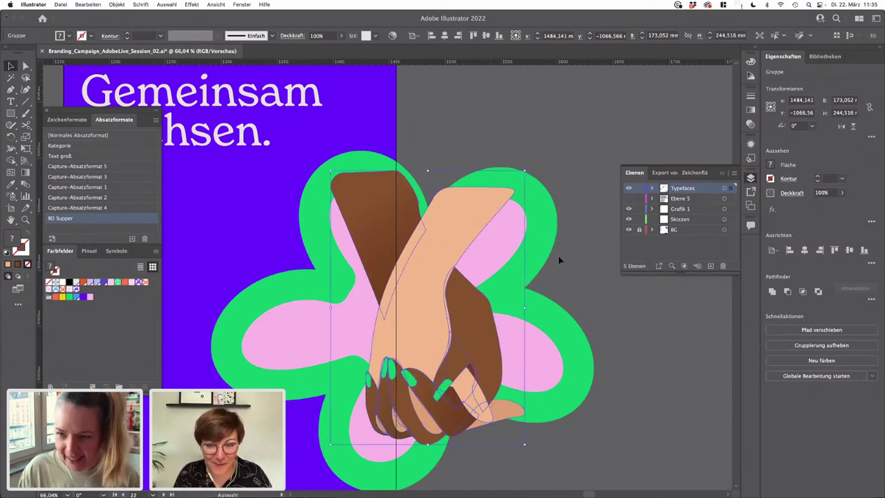
click(505, 238)
key(a)
key(super+shift+bracketright)
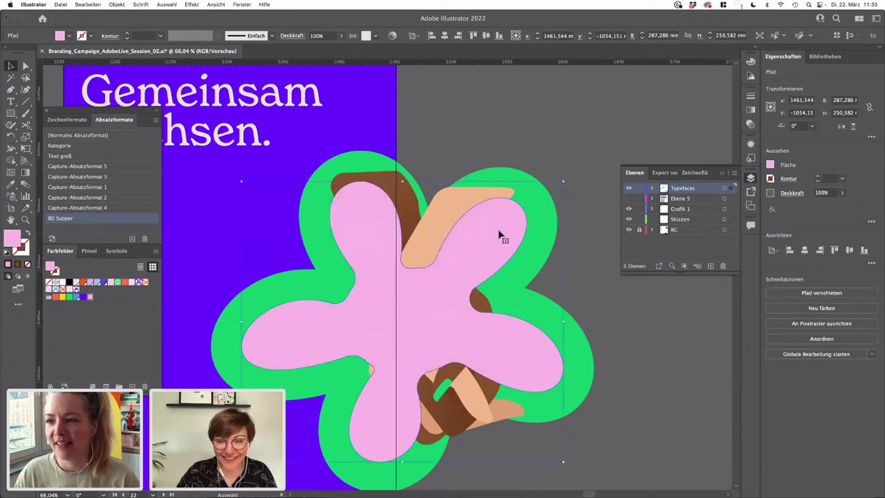
shift+click(450, 211)
key(super+7)
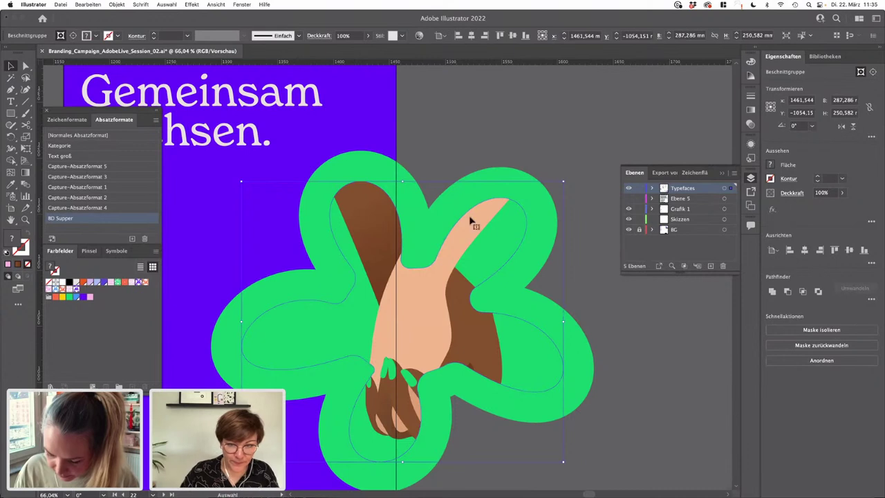
click(572, 287)
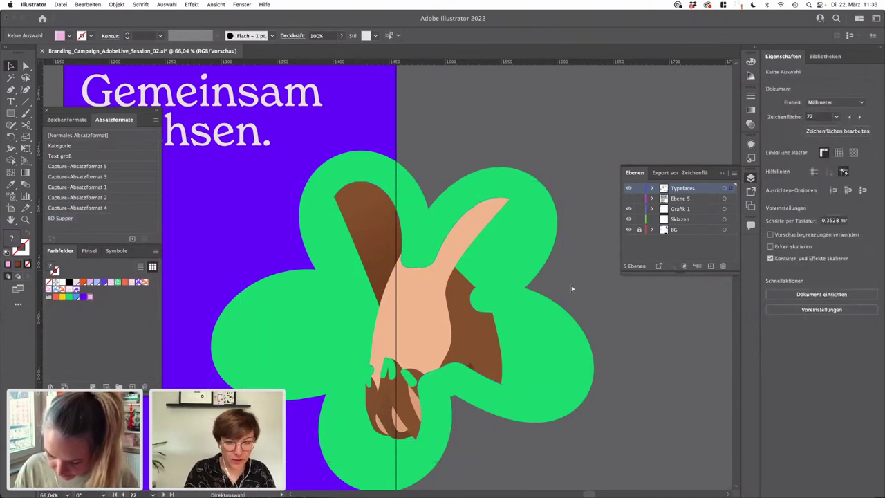
- Place an unclipped copy of the holding hands in the same position on top of the clipped ones
key(super+z)
key(super+z)
key(super+z)
- Isolate the clipping group, copy its flower-shaped mask path and leave isolation mode
click(308, 296)
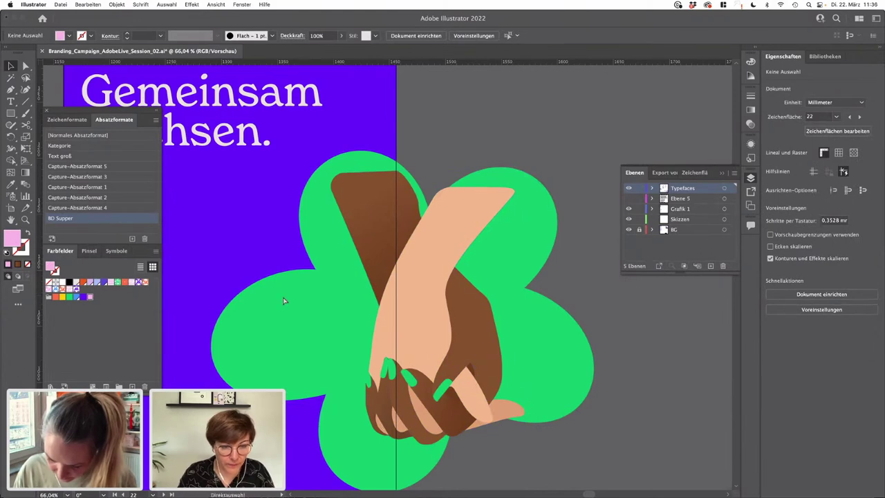
key(super+y)
click(288, 306)
key(super+y)
double_click(289, 306)
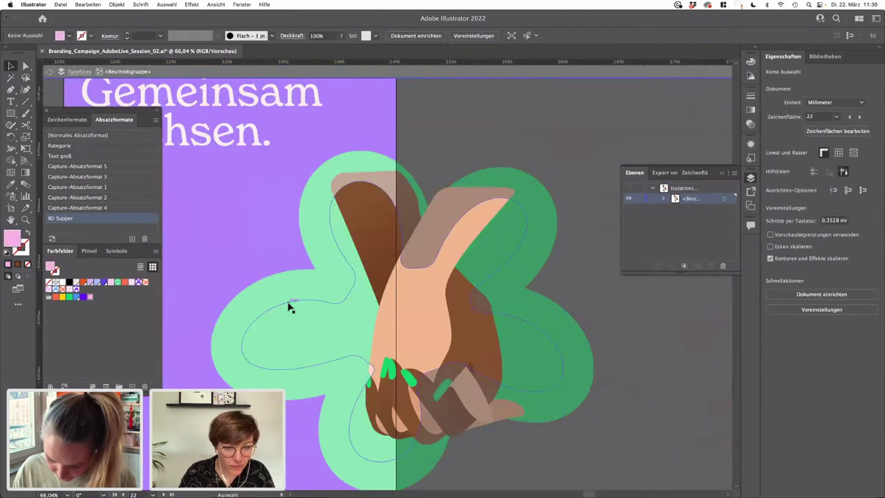
key(a)
click(289, 306)
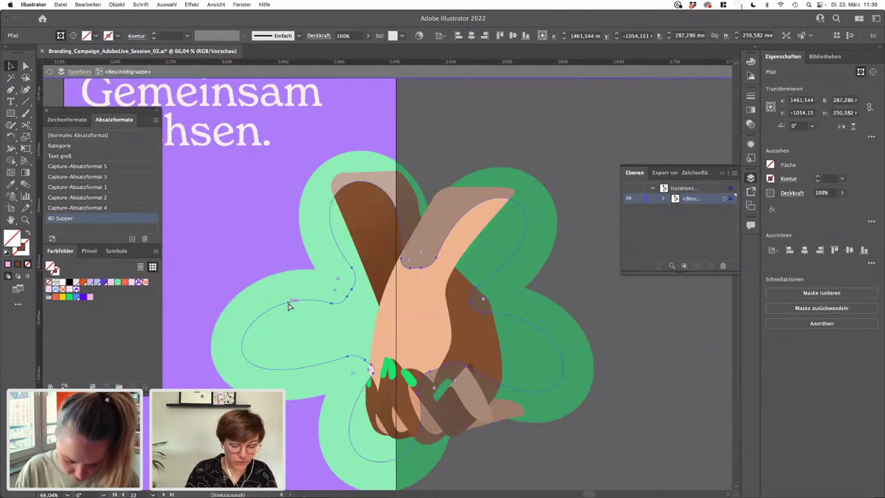
key(super+c)
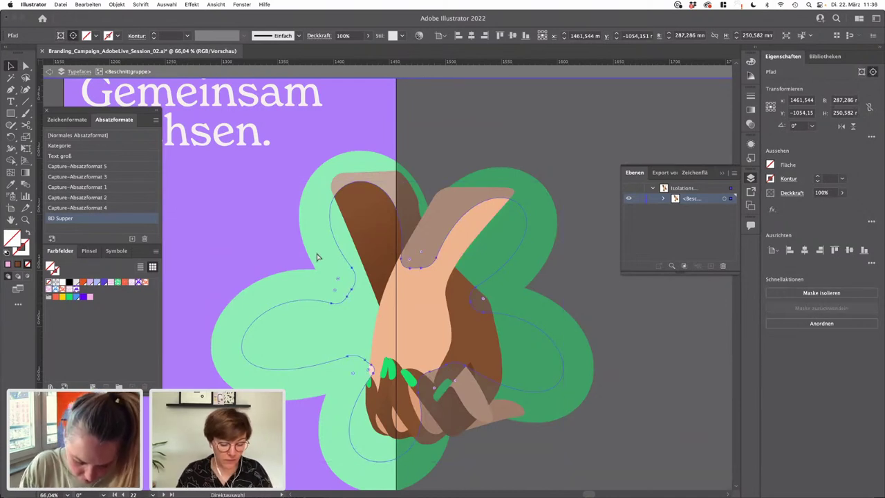
click(318, 256)
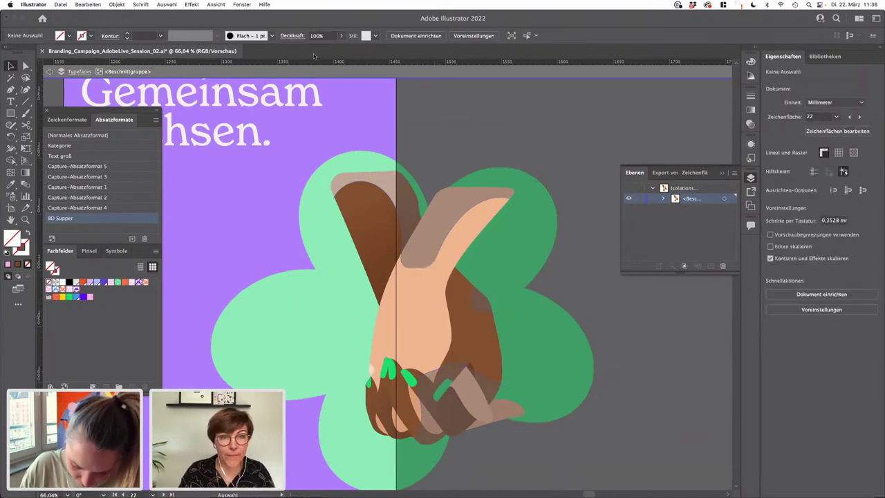
click(249, 67)
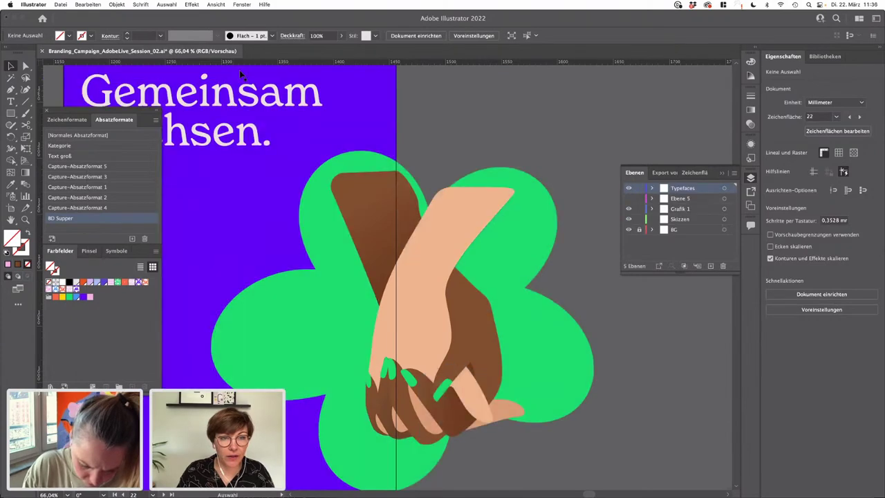
- Paste the flower path in place, fill it with the pink swatch and send it to the back
click(492, 291)
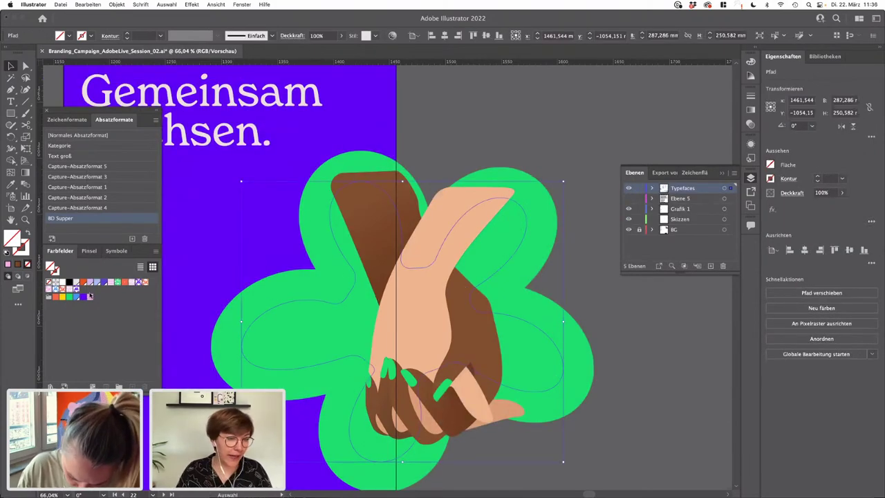
click(88, 298)
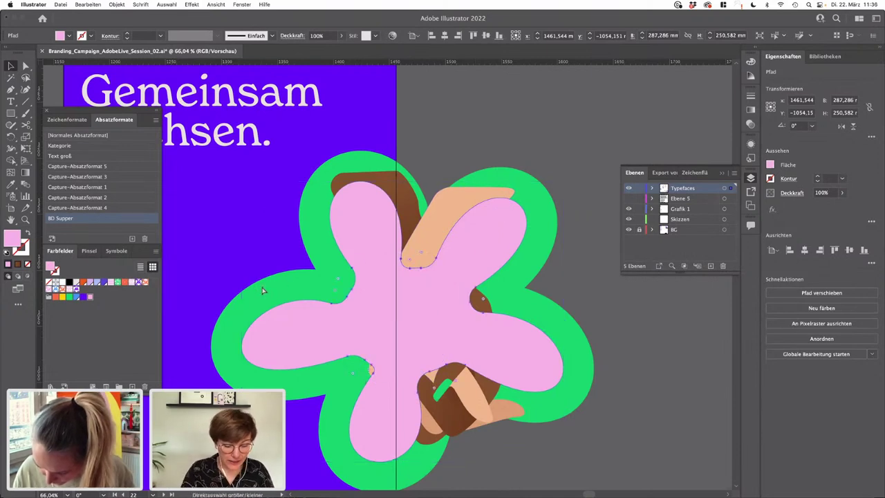
key(super+shift+bracketleft)
click(559, 282)
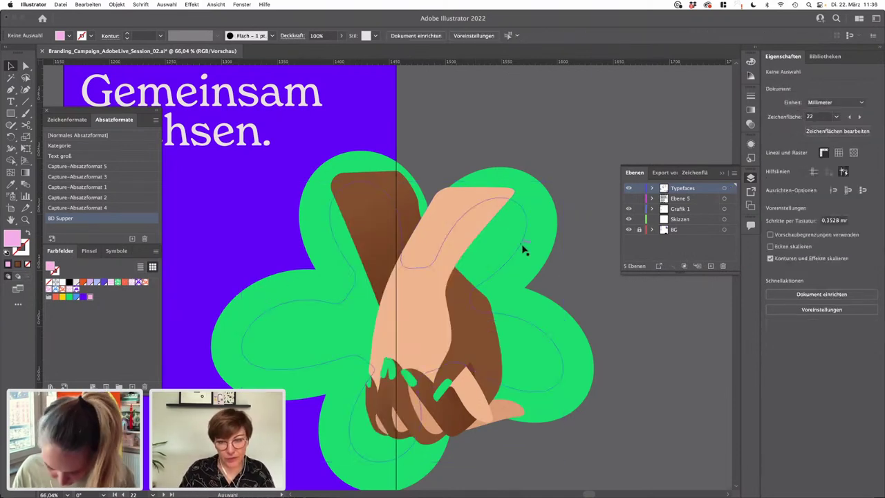
- Send the green outline flower to the back, behind the pink flower
click(587, 271)
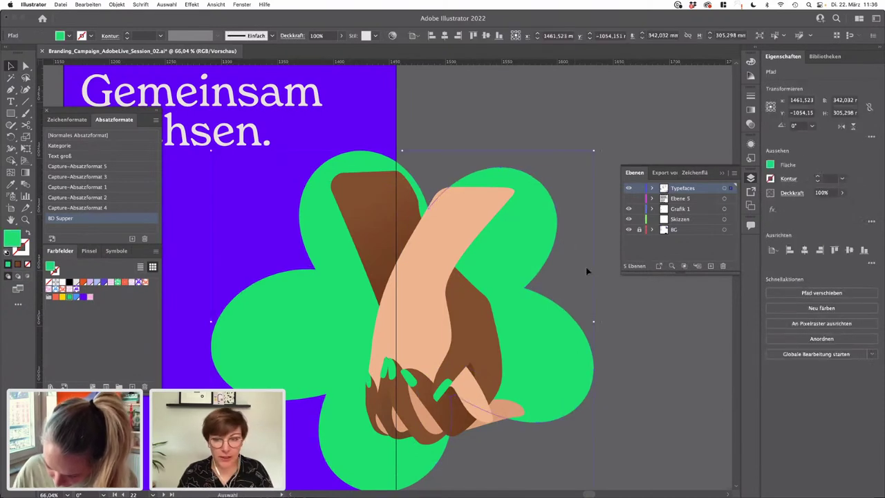
key(super+shift+bracketleft)
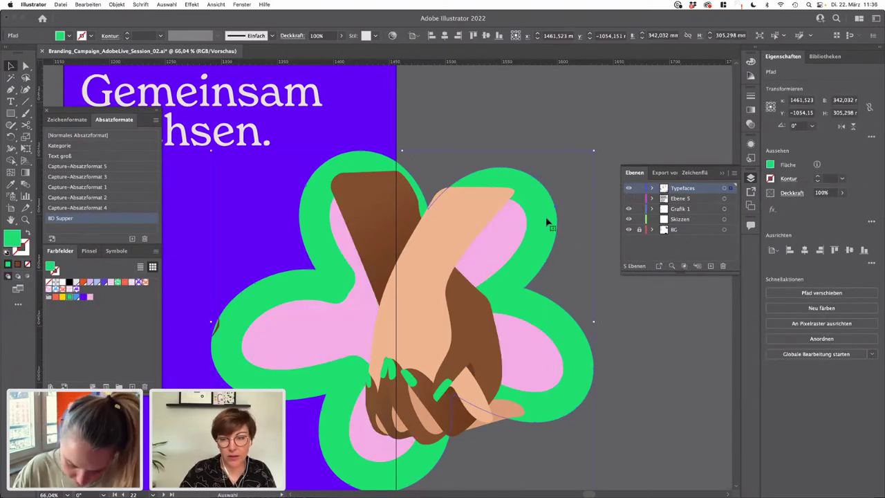
click(560, 286)
- Draw a green rectangle about 228 × 94 mm over the upper arms and select it together with the unclipped hands
click(444, 233)
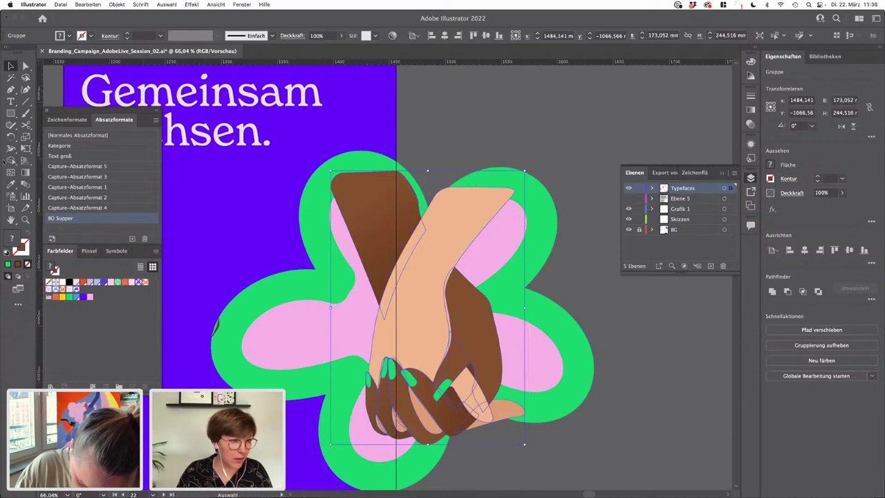
click(11, 113)
drag(309, 147, 564, 250)
key(v)
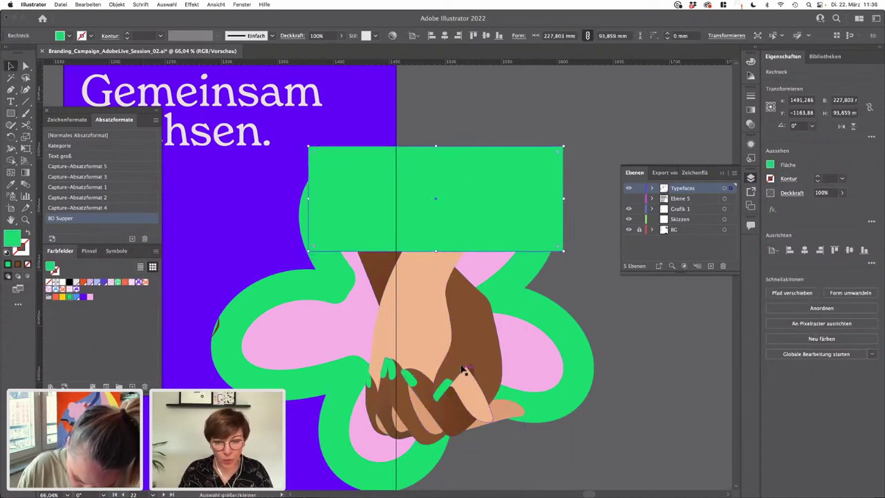
shift+click(463, 370)
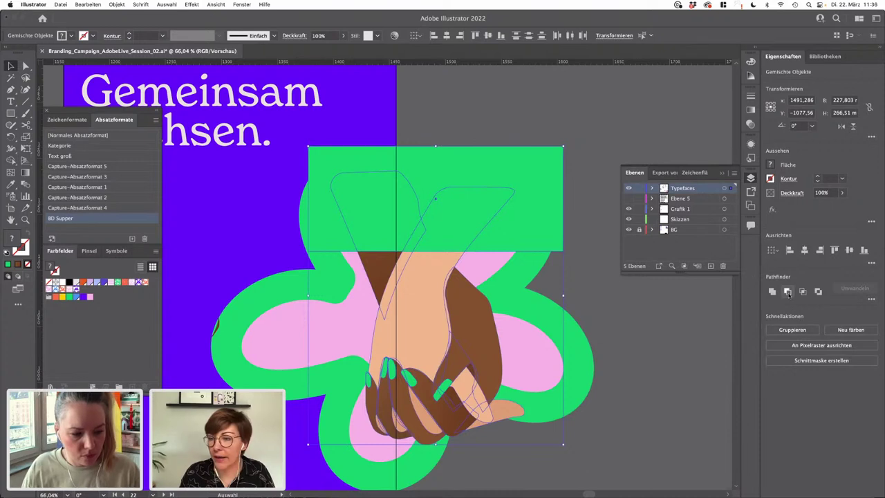
- Try to cut the upper arms off the unclipped hands, first by Pathfinder subtraction and again with the Shape Builder tool
click(788, 293)
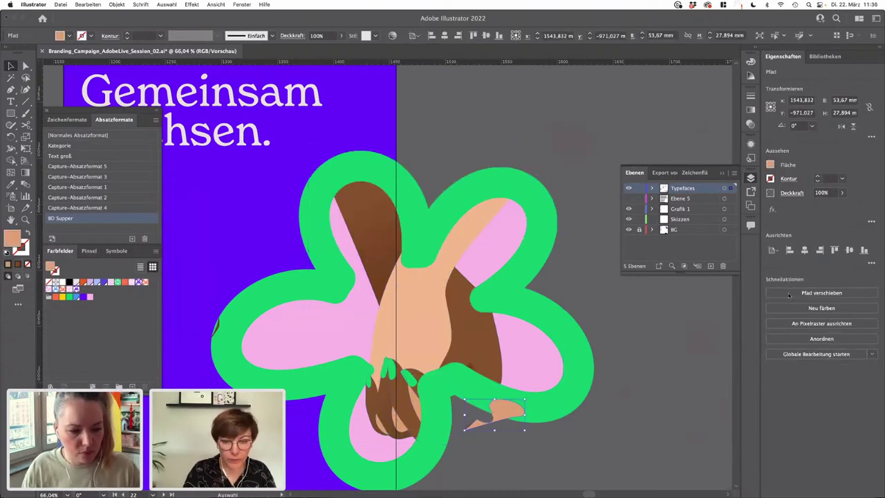
key(super+z)
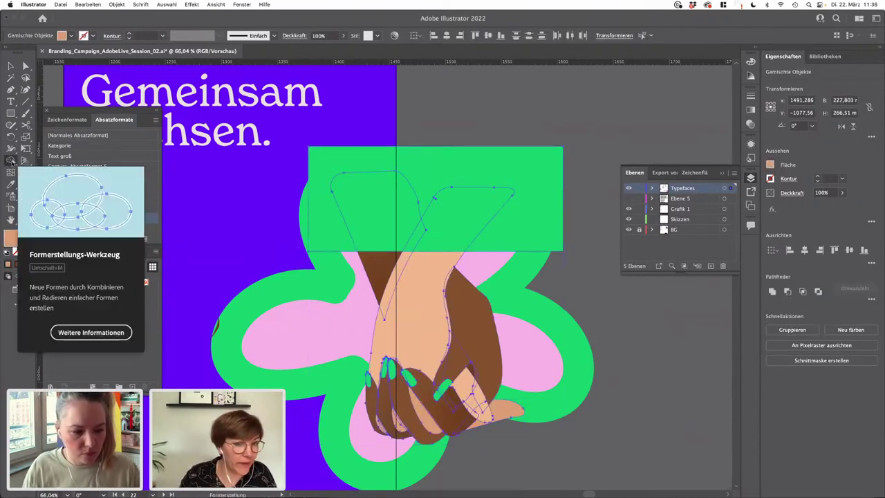
click(12, 161)
alt+click(513, 238)
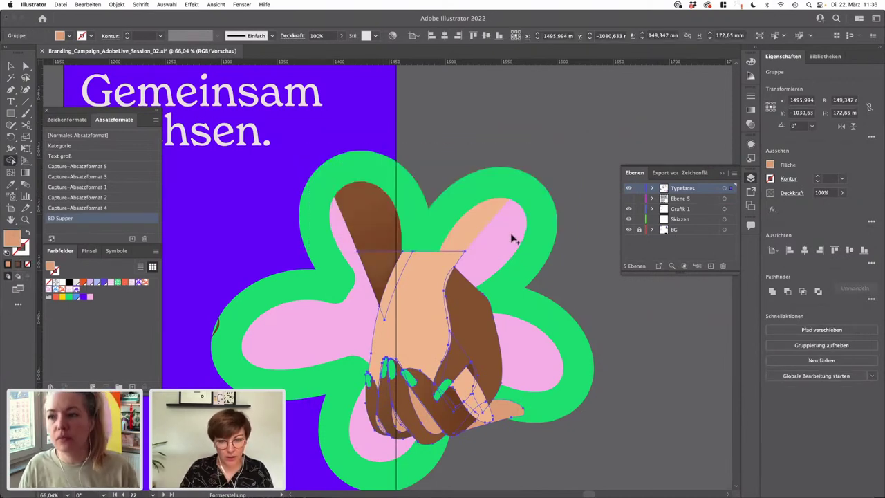
key(super+z)
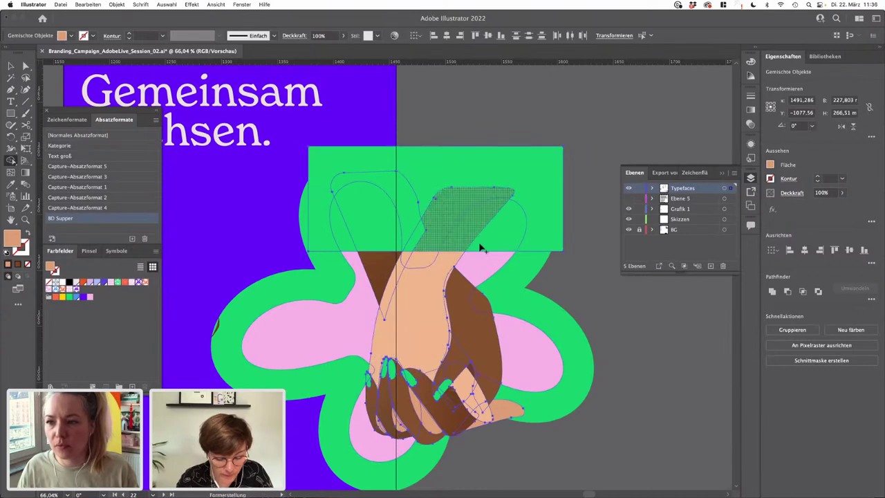
- Extend the lower edge of the green rectangle to make it about 117 mm tall
key(v)
click(571, 256)
click(477, 242)
key(super+y)
drag(437, 250, 436, 277)
key(super+y)
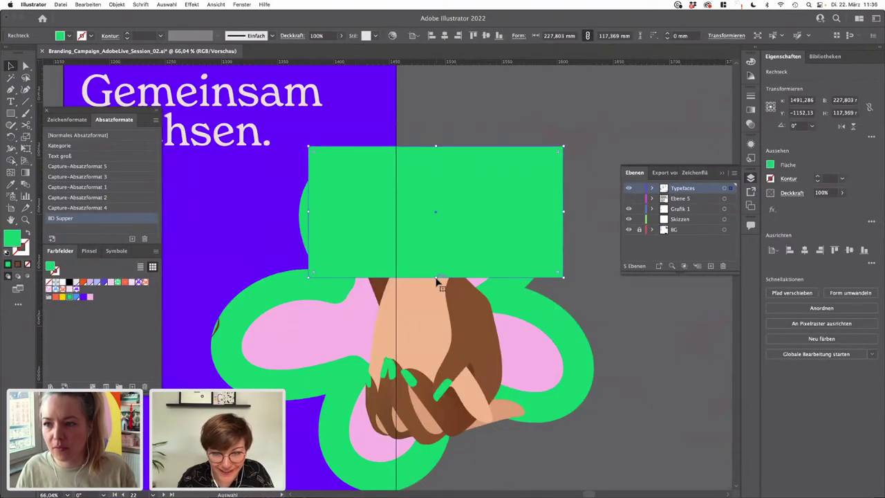
- Remove the rectangle and the upper arm areas it covers from the unclipped hands with the Shape Builder tool
shift+click(419, 320)
click(10, 160)
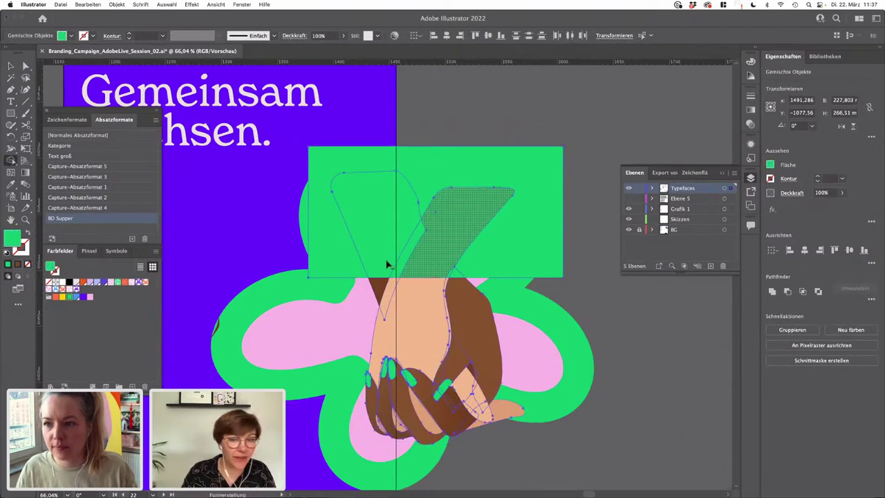
mouse_move(341, 256)
mouse_down()
mouse_move(450, 253)
mouse_move(462, 269)
mouse_move(449, 277)
mouse_up()
key(v)
click(603, 299)
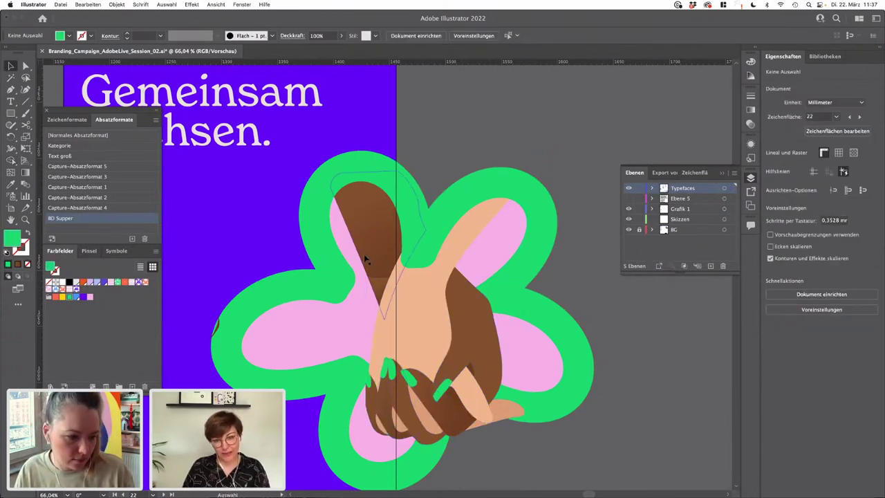
- Delete the stray brown path on the outer edge of the flower's far-side green petal outline
scroll(560, 330, down, 3)
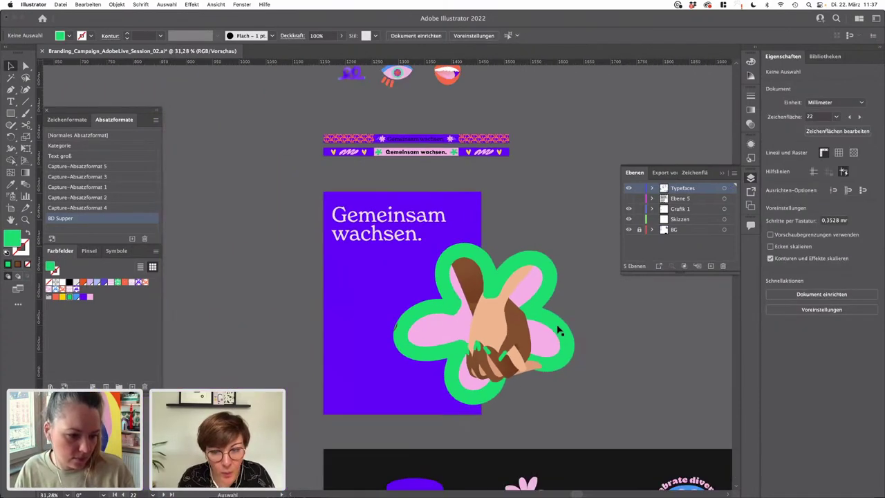
click(397, 330)
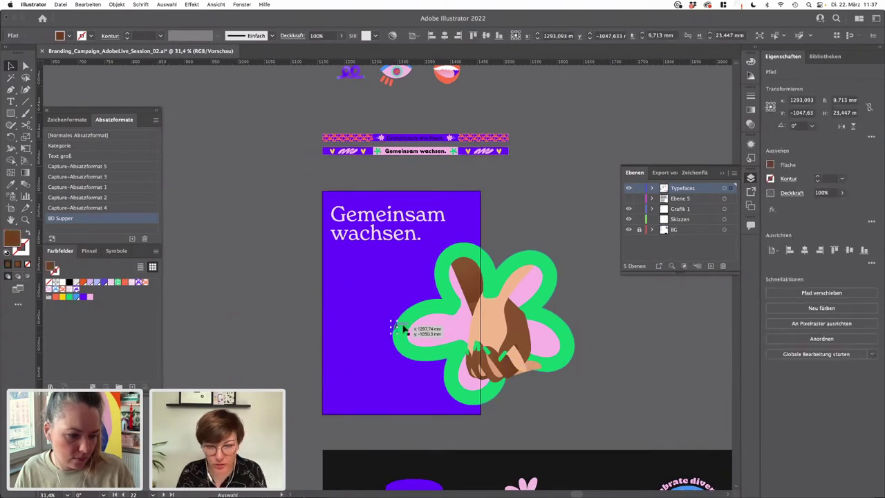
key(Delete)
- Isolate the unclipped hands group and delete the leftover pointed arm piece beside the wrist
scroll(474, 314, up, 5)
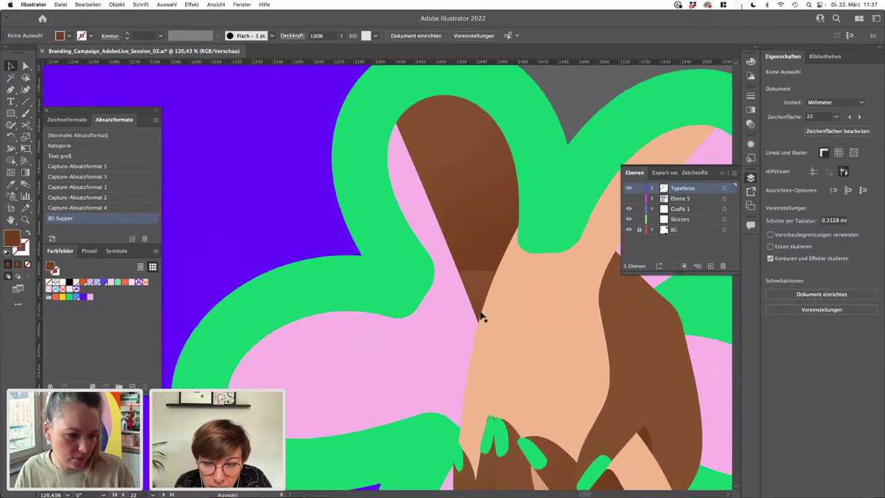
click(483, 285)
drag(592, 323, 432, 272)
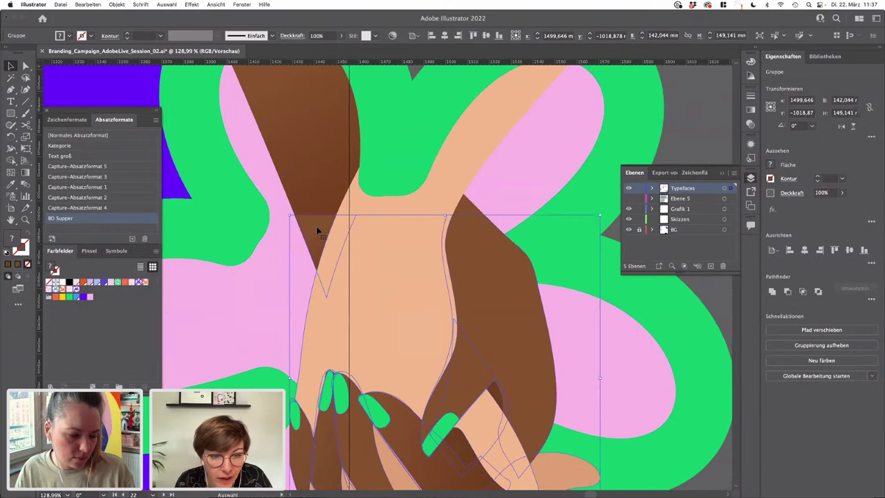
double_click(316, 226)
click(316, 227)
key(Delete)
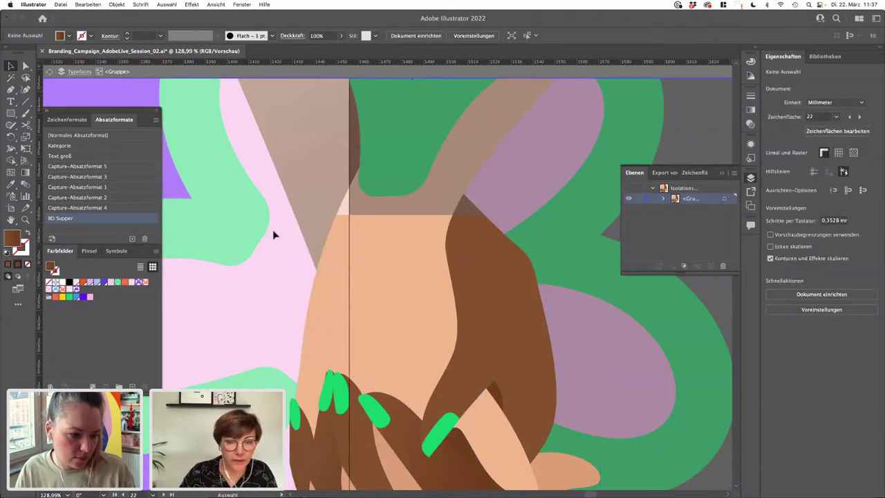
scroll(274, 237, down, 5)
key(Escape)
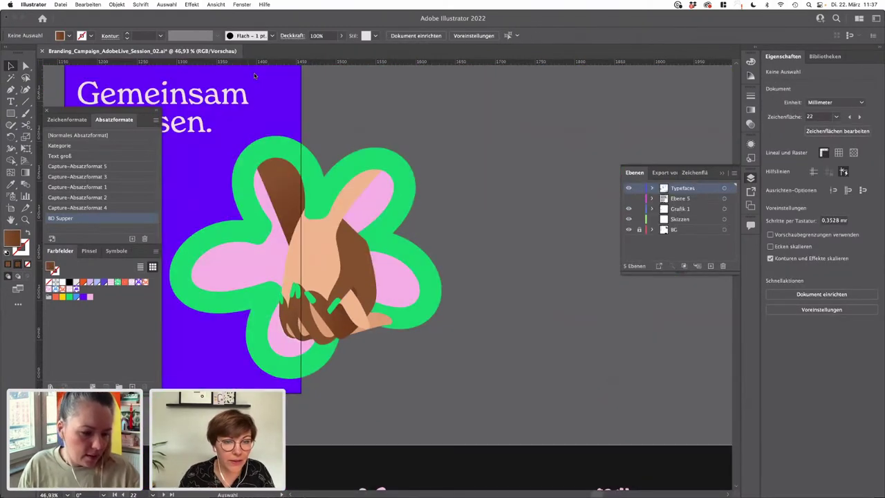
- Move the flower and hands together across the purple poster so the petals overhang its opposite side edge
drag(417, 371, 614, 398)
click(503, 218)
drag(476, 207, 322, 185)
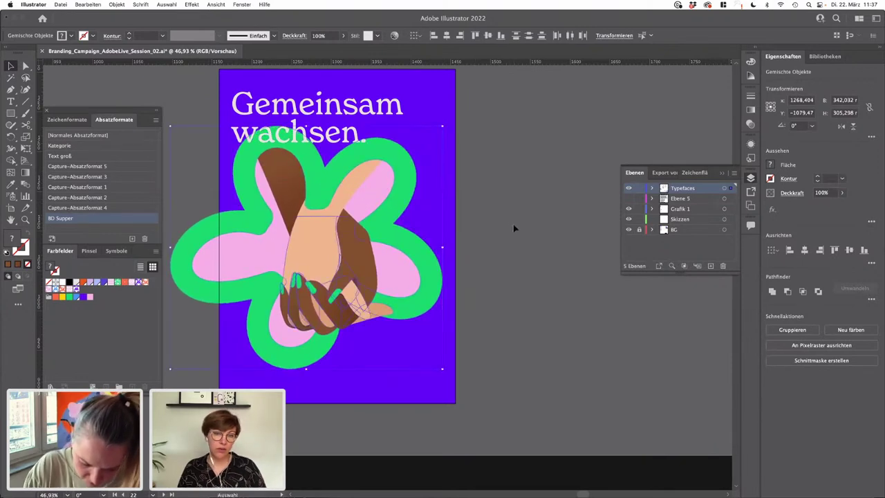
click(502, 233)
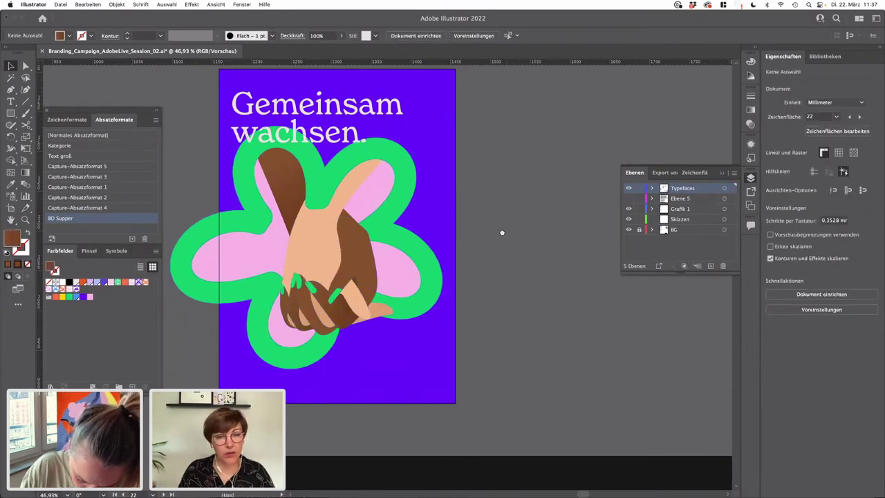
drag(502, 233, 513, 318)
- Duplicate the green flower shape, shrink it to about 161 × 144 mm, place it over the poster's upper corner and fill it pink
click(186, 315)
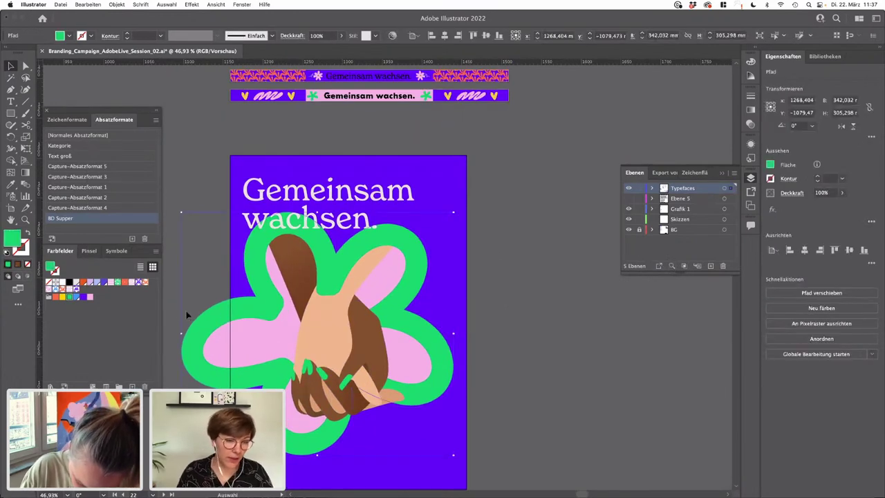
key(super+c)
click(544, 223)
drag(543, 223, 432, 222)
key(super+v)
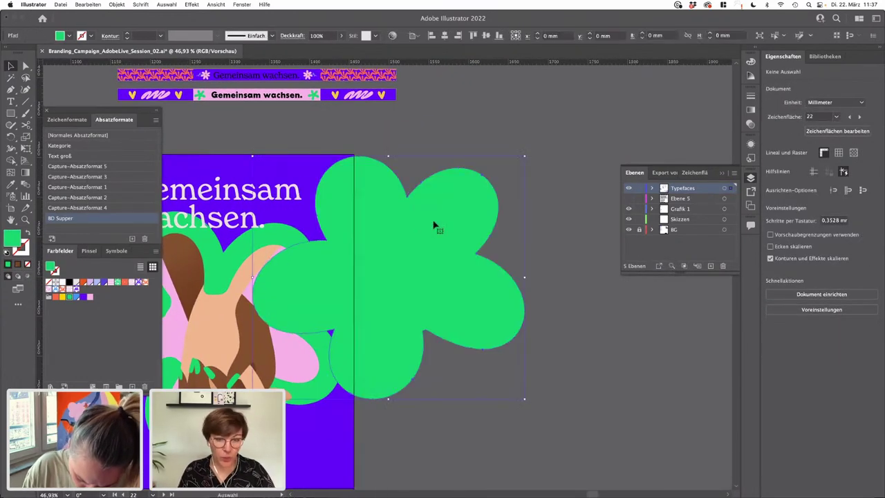
drag(421, 325, 512, 322)
drag(572, 389, 427, 258)
drag(381, 202, 353, 192)
click(90, 297)
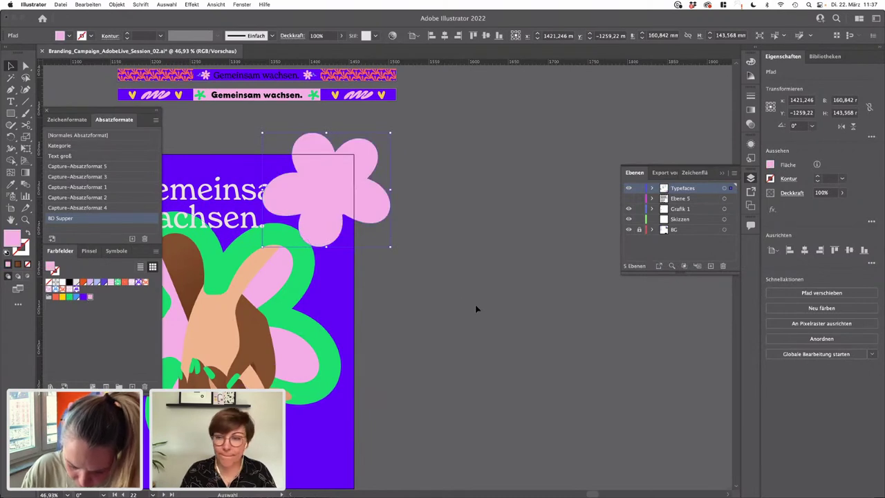
- Move the small pink flower to the Grafik 1 layer, behind the "Gemeinsam wachsen." headline
click(468, 303)
scroll(413, 321, left, 5)
click(321, 216)
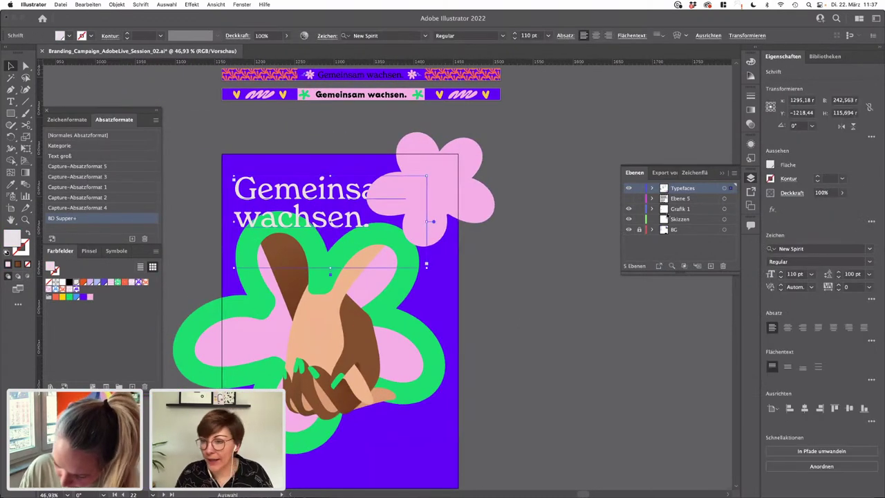
click(474, 173)
drag(733, 217, 732, 209)
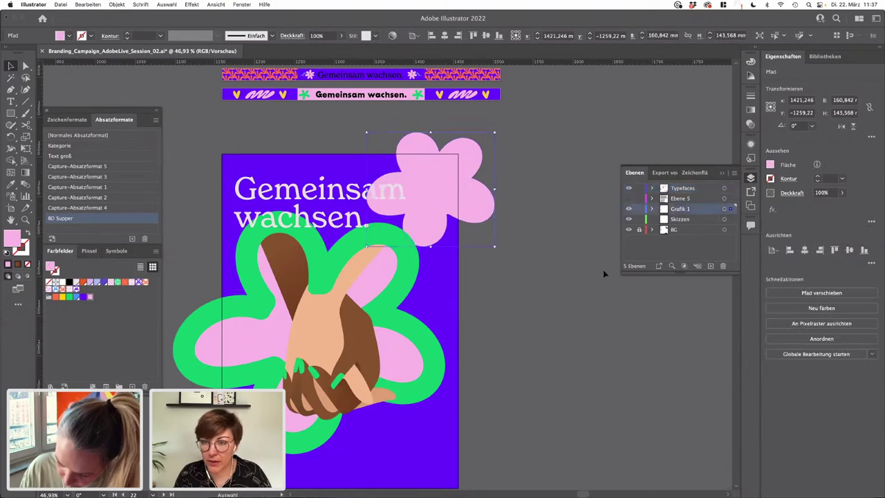
click(526, 321)
scroll(484, 277, down, 2)
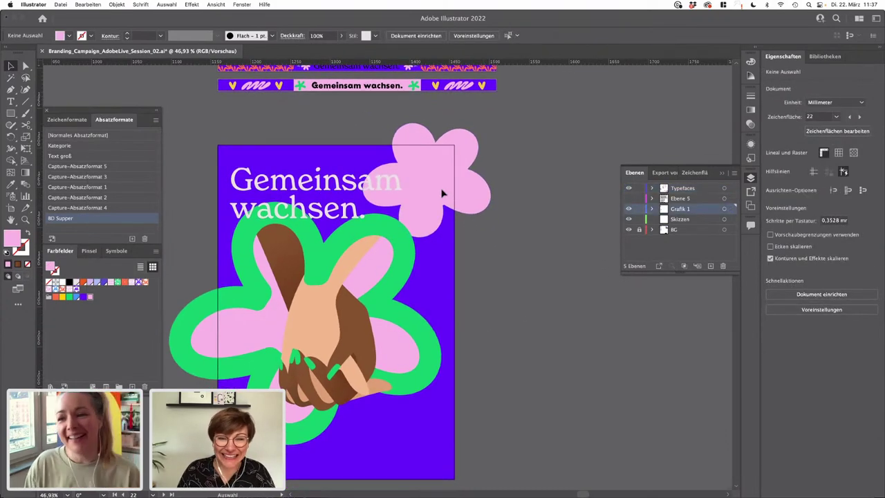
- Copy the coral WIR logo from the pink slogan tile and paste it onto the poster
scroll(513, 296, down, 2)
mouse_move(474, 328)
mouse_down()
mouse_move(403, 344)
mouse_move(517, 279)
mouse_up()
mouse_move(305, 376)
mouse_down()
mouse_move(427, 310)
mouse_move(554, 297)
mouse_up()
click(385, 345)
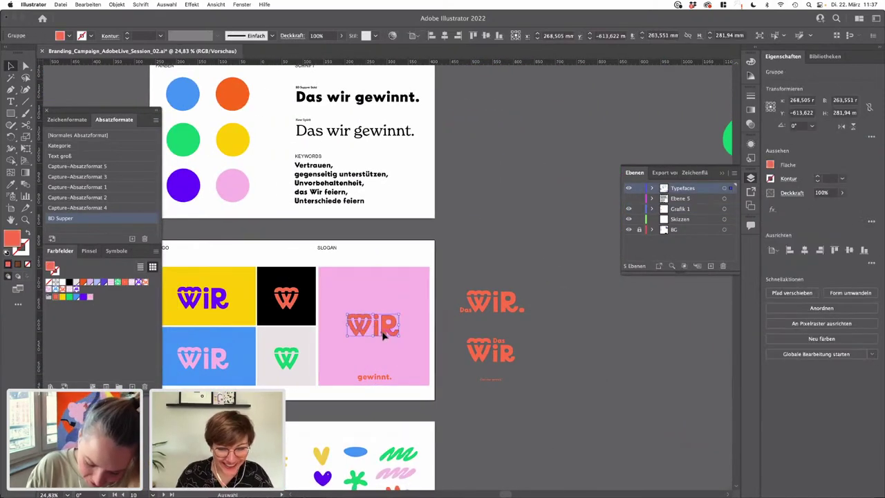
click(381, 332)
drag(505, 245, 334, 321)
drag(588, 261, 484, 336)
drag(572, 335, 471, 336)
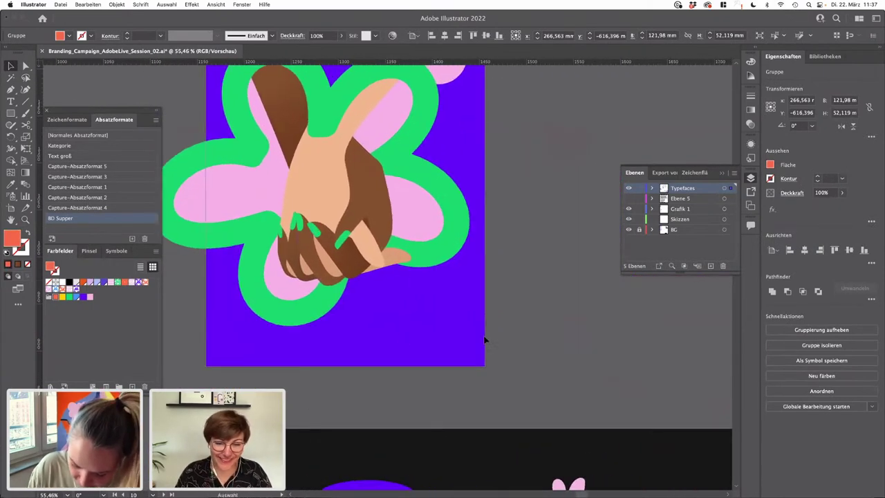
click(485, 339)
key(ctrl+v)
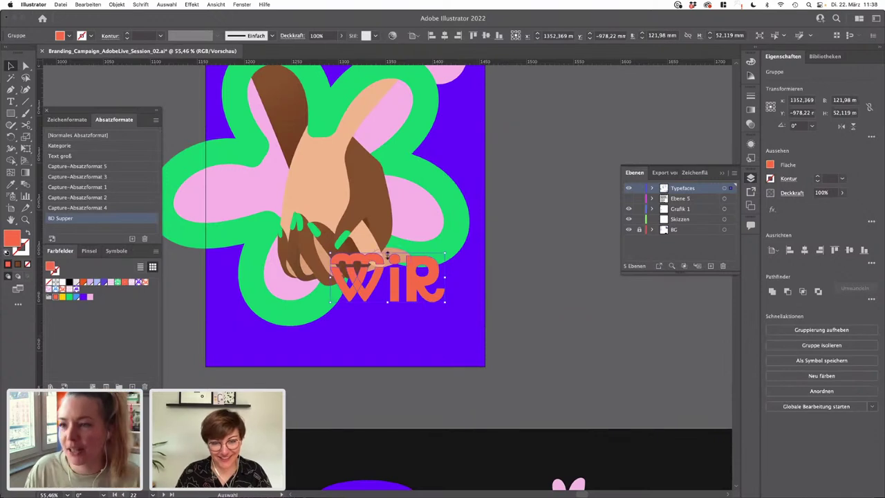
- Scale the WIR logo down to about 35 × 15 mm and place it in the poster's lower right corner
drag(388, 253, 461, 352)
scroll(461, 351, up, 1)
scroll(461, 349, up, 3)
drag(395, 332, 426, 344)
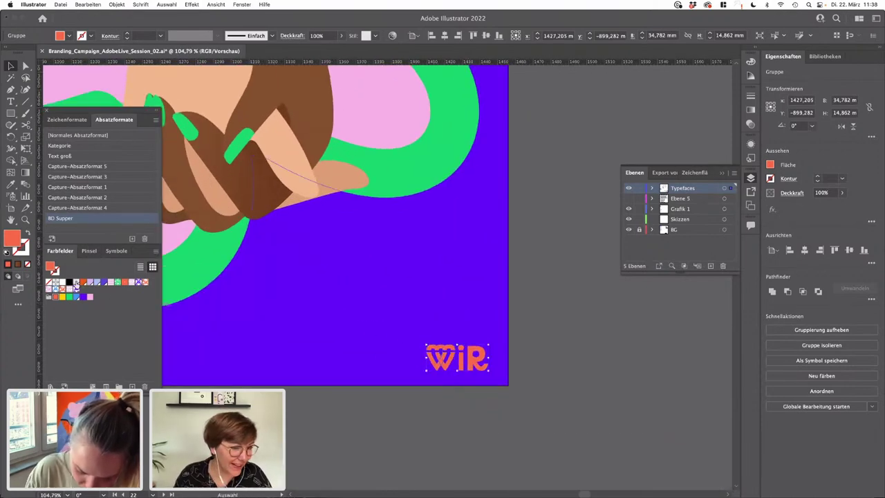
click(446, 414)
scroll(447, 415, down, 3)
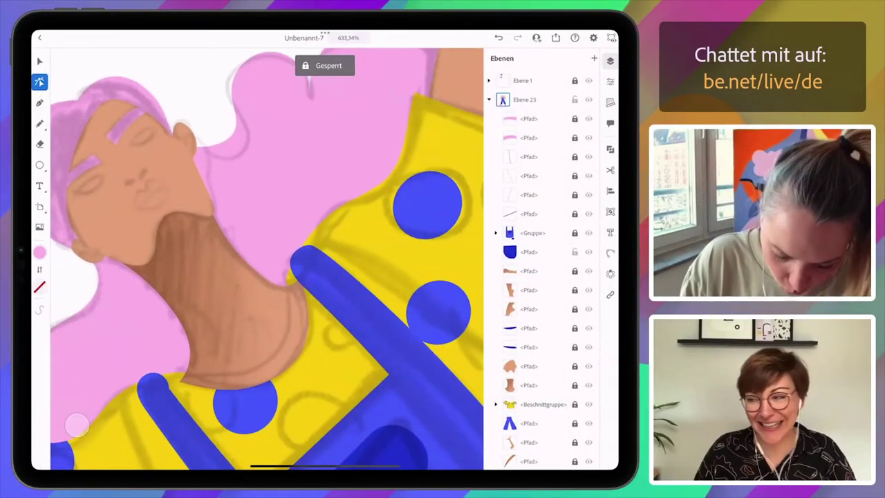
- Set a brown fill and trace the figure's two almond-shaped eyes over the face sketch with the Pencil tool
click(39, 252)
click(152, 143)
drag(325, 249, 177, 240)
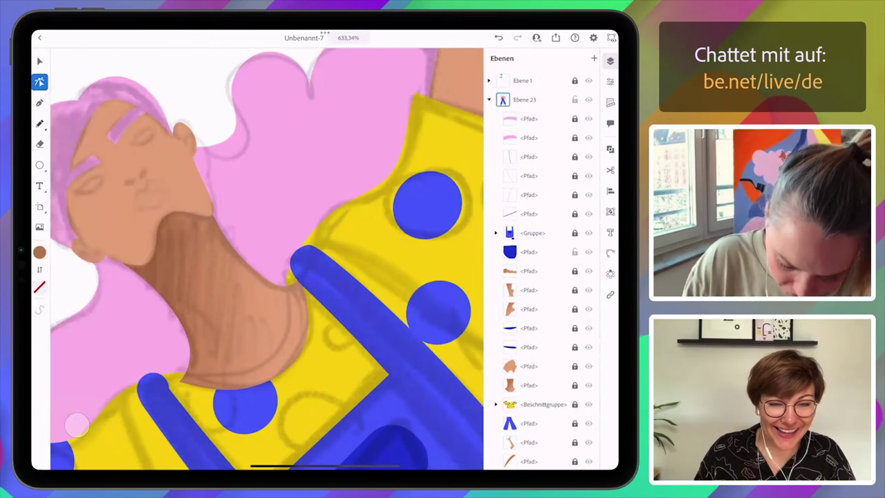
click(39, 124)
scroll(267, 259, up, 5)
mouse_move(159, 288)
mouse_down()
mouse_move(135, 327)
mouse_move(159, 287)
mouse_up()
scroll(267, 258, down, 2)
mouse_move(153, 333)
mouse_down()
mouse_move(130, 364)
mouse_move(144, 372)
mouse_move(159, 336)
mouse_up()
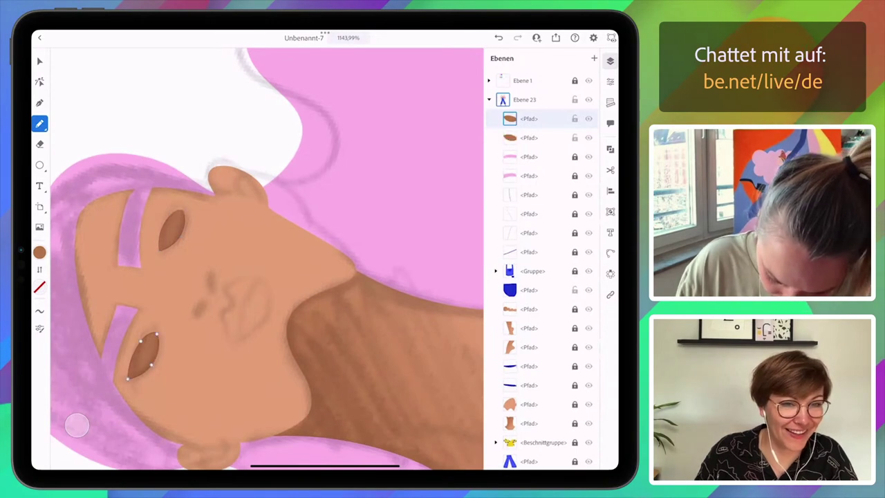
- Draw two small brown nostrils and a thin curved nose wing line beside each of them
drag(204, 305, 194, 316)
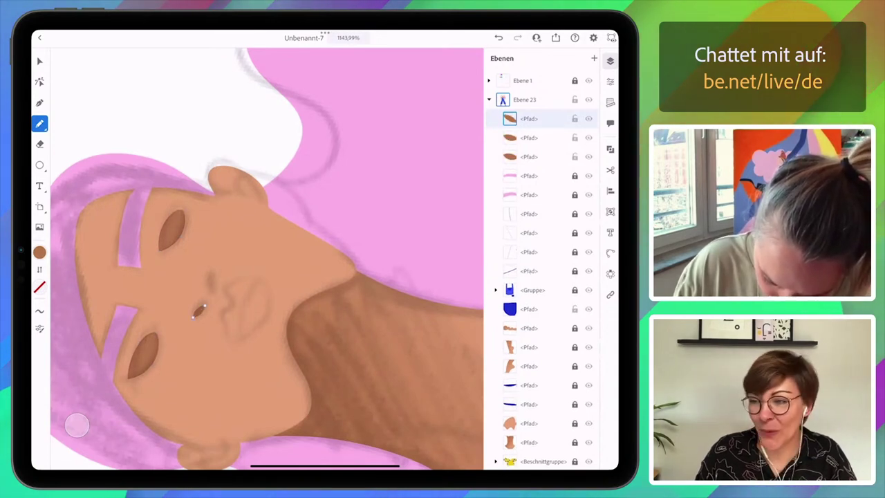
drag(213, 272, 214, 287)
scroll(299, 341, up, 3)
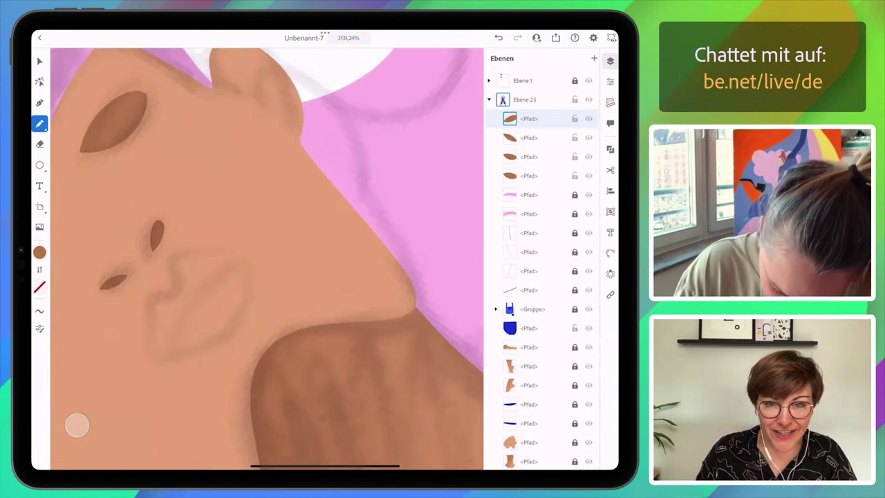
drag(164, 210, 173, 235)
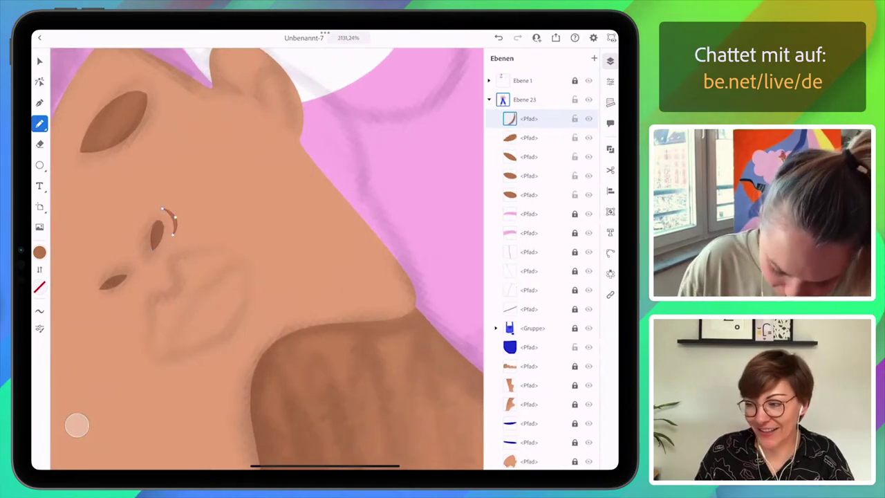
scroll(267, 259, left, 1)
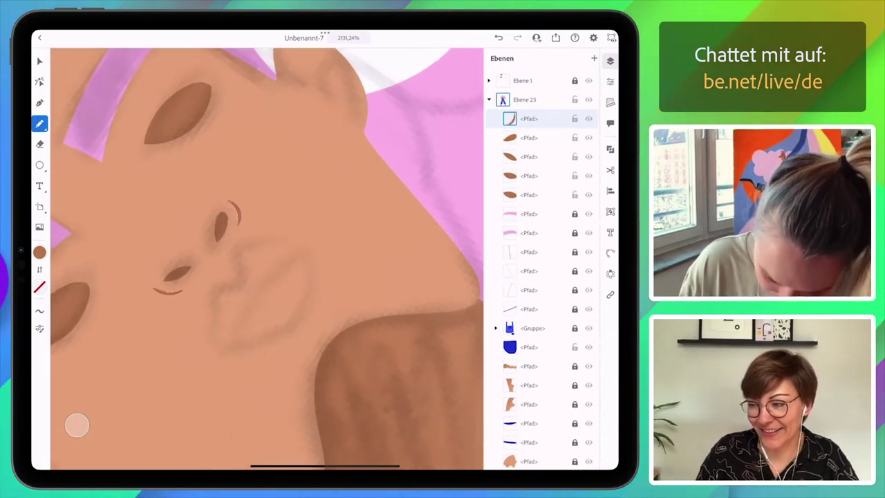
drag(153, 288, 182, 293)
scroll(267, 259, down, 3)
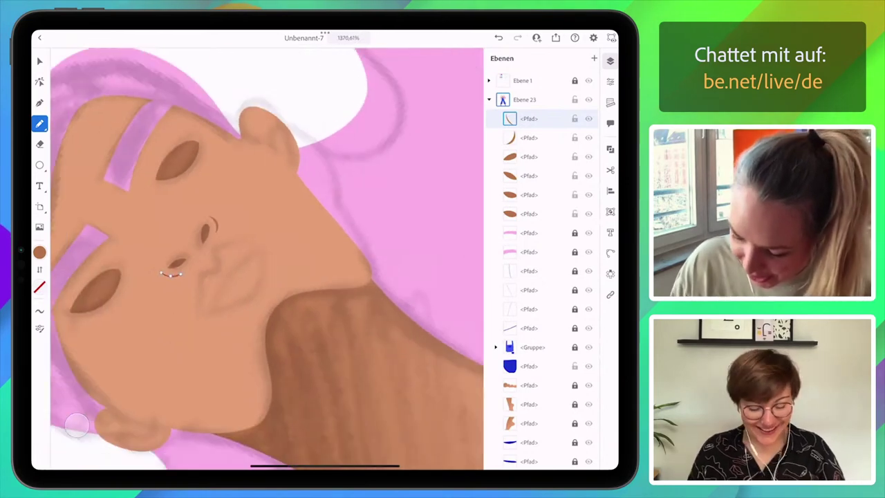
- Lock the newly drawn brown nose and eye paths in Ebene 23
click(575, 119)
click(574, 137)
click(574, 157)
click(574, 176)
click(574, 195)
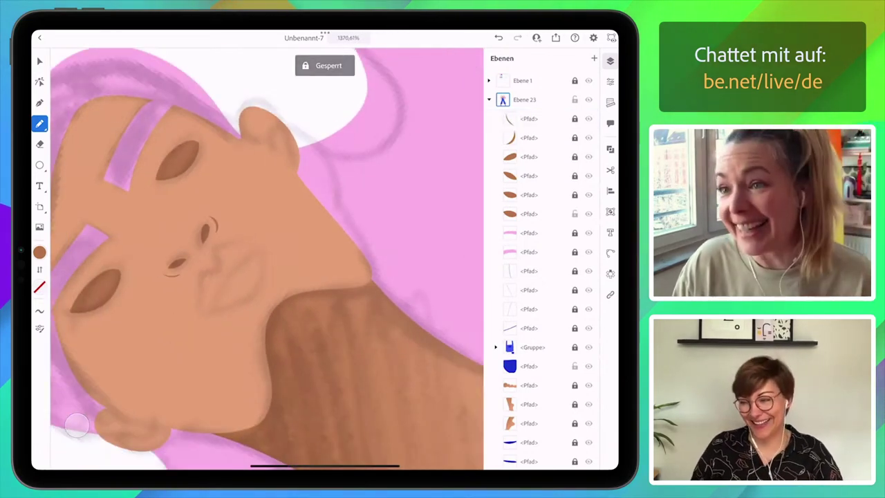
- Set an orange-red fill, trace the upper lip over the sketch with the Pencil tool and lock its path
scroll(266, 259, down, 5)
scroll(266, 258, down, 10)
click(40, 253)
click(153, 143)
drag(324, 249, 184, 221)
click(40, 124)
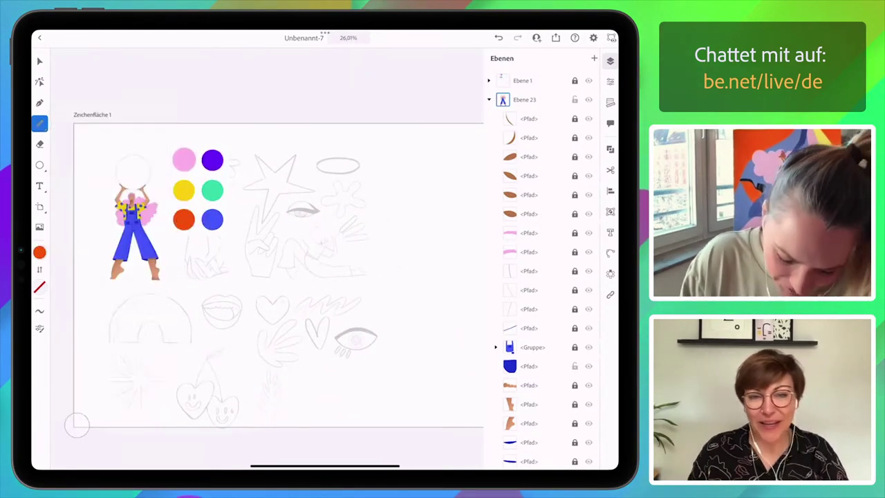
scroll(266, 258, up, 10)
scroll(266, 258, up, 10)
mouse_move(126, 266)
mouse_down()
mouse_move(163, 231)
mouse_move(179, 234)
mouse_move(126, 278)
mouse_up()
scroll(266, 259, left, 2)
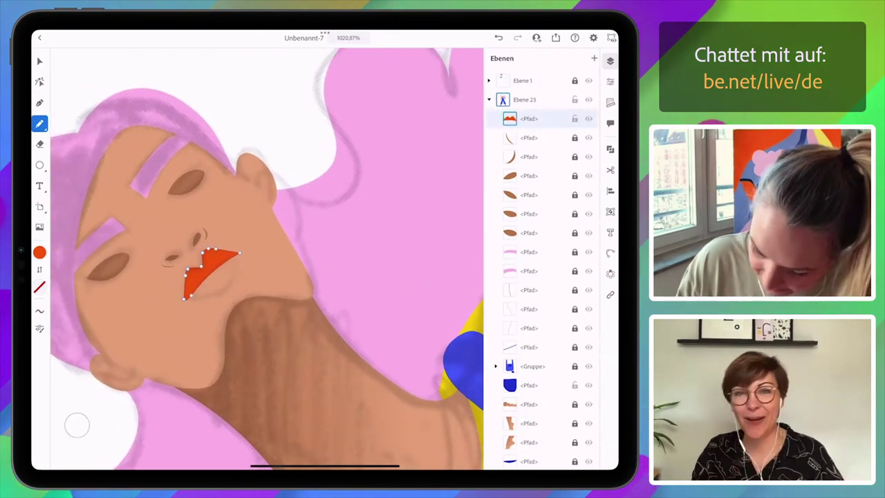
click(574, 118)
- Darken the orange-red fill and draw the lower lip beneath the upper one with the Pencil tool
click(39, 253)
drag(131, 165, 131, 168)
click(39, 124)
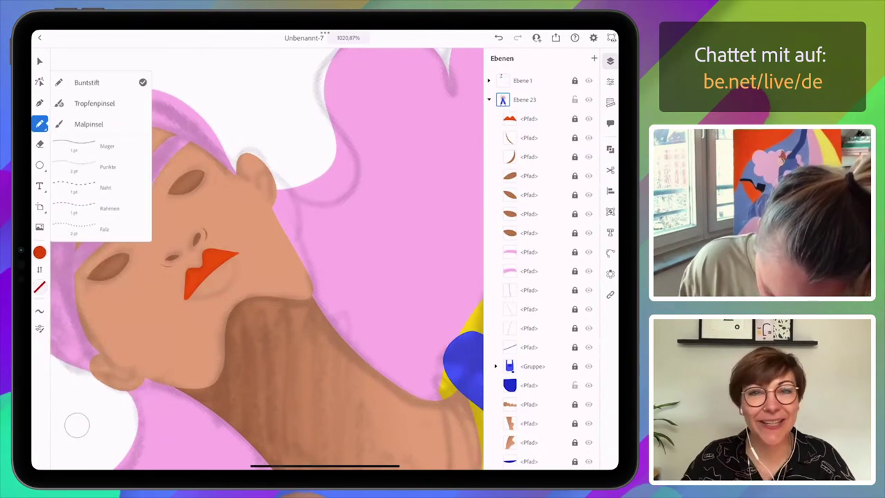
click(39, 124)
mouse_move(187, 299)
mouse_down()
mouse_move(238, 254)
mouse_move(226, 289)
mouse_move(187, 299)
mouse_up()
scroll(236, 298, up, 5)
- Adjust the lower lip's corner and bottom anchor points to align it with the upper lip
click(40, 82)
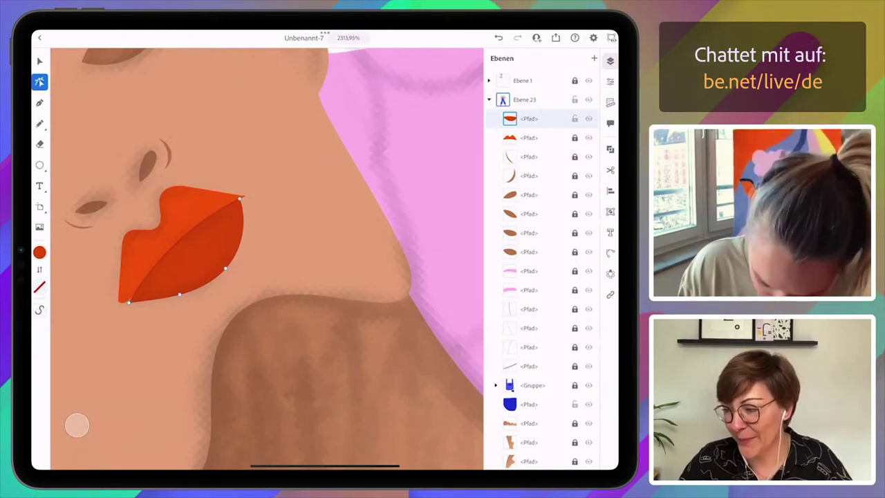
click(239, 199)
drag(130, 302, 127, 301)
click(180, 295)
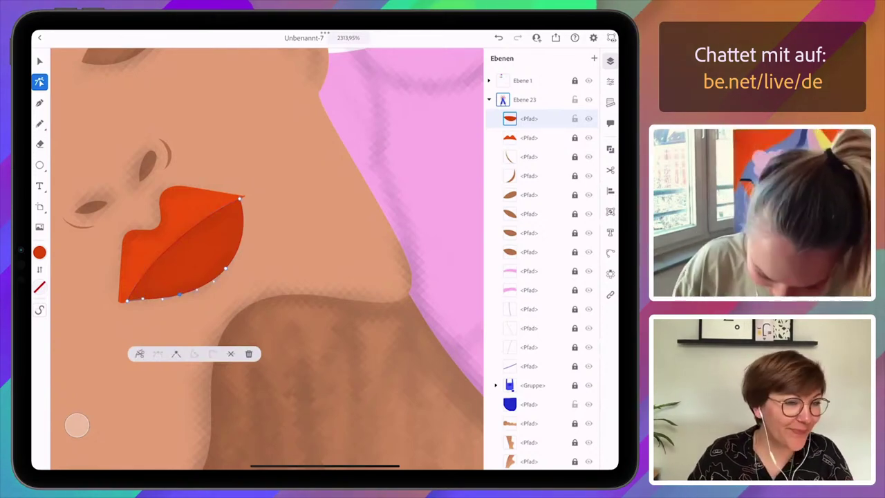
- Unlock the upper lip and reshape the anchor points along its upper edge into a rounder curve
scroll(252, 190, up, 5)
click(575, 137)
click(529, 138)
click(290, 187)
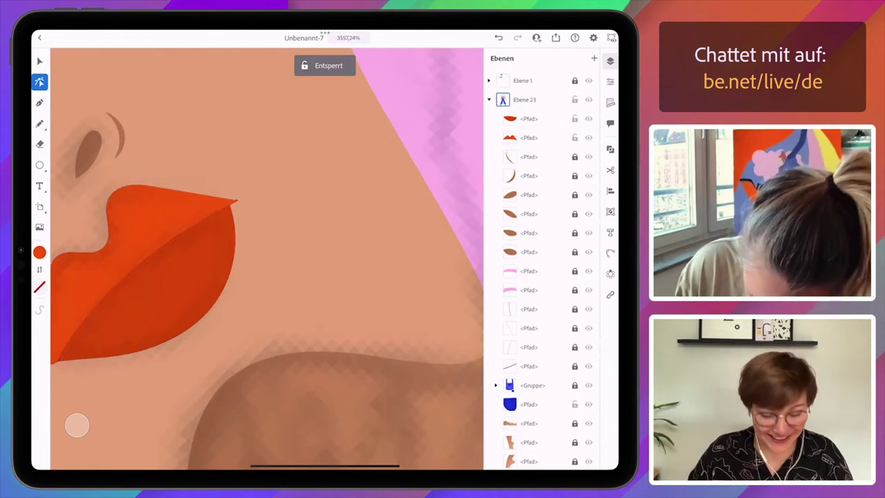
click(214, 204)
drag(238, 200, 210, 187)
scroll(267, 259, up, 2)
drag(172, 269, 176, 260)
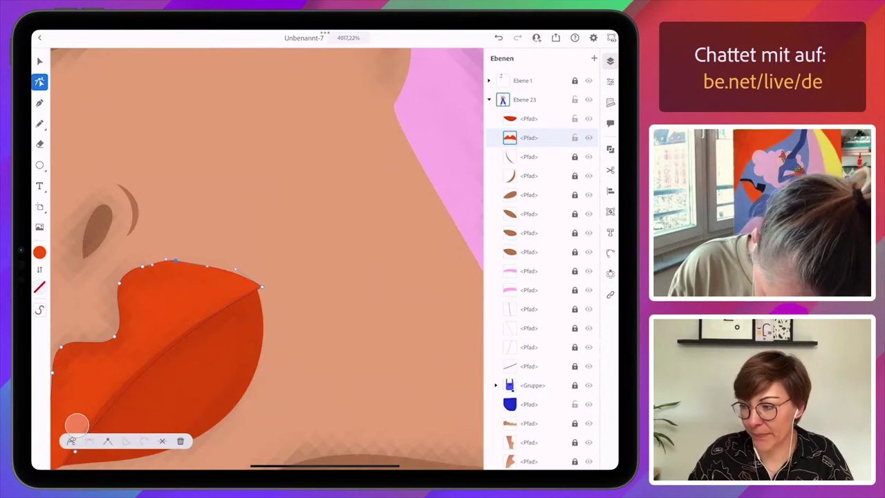
scroll(267, 259, down, 10)
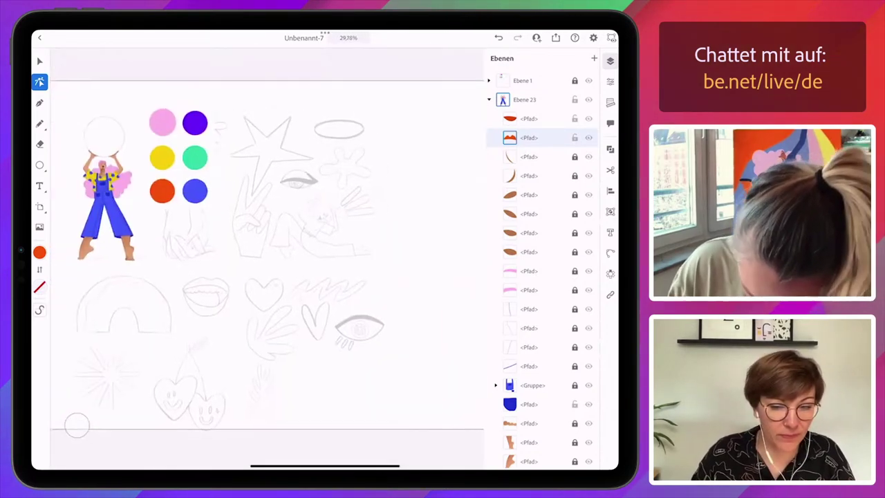
- Reshape the upper lip's right-hand corner by repositioning its anchor point and direction handles
scroll(162, 185, up, 10)
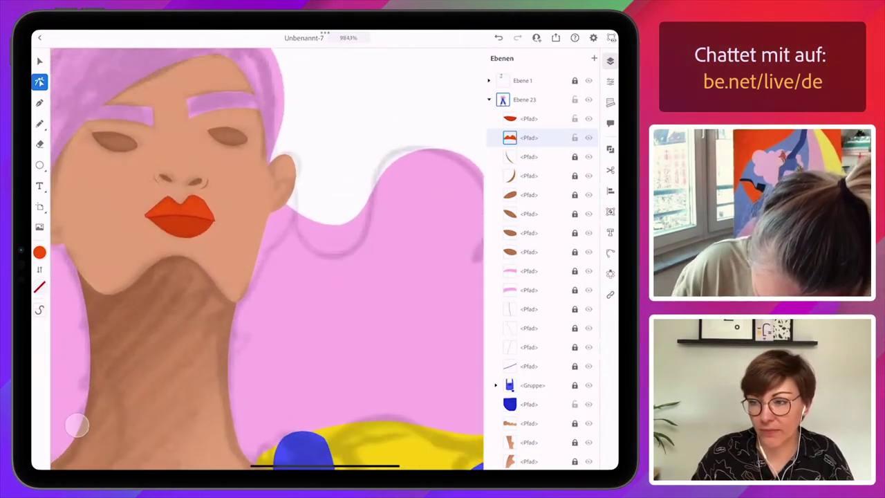
scroll(159, 201, up, 5)
click(200, 235)
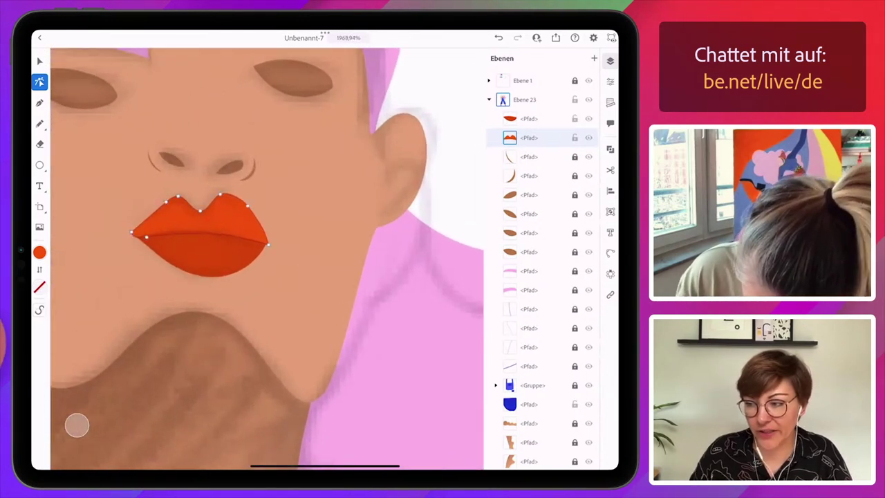
click(268, 244)
drag(256, 233, 269, 243)
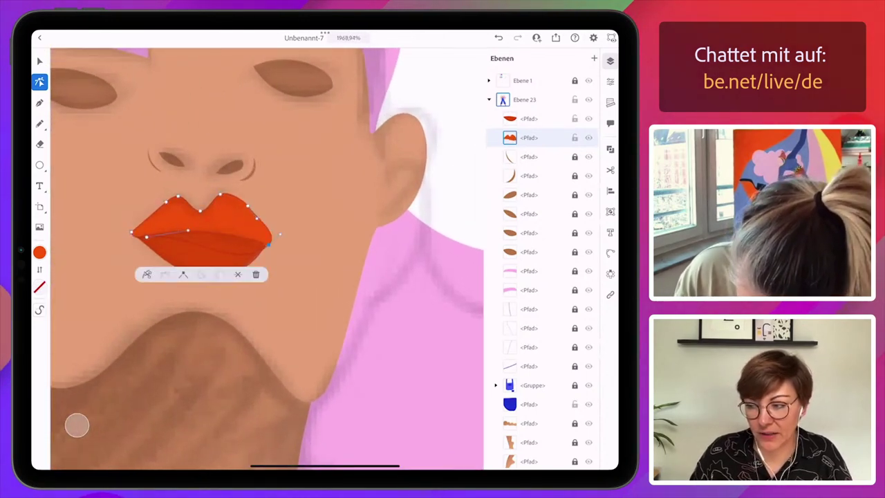
scroll(287, 307, up, 4)
drag(194, 238, 204, 189)
drag(282, 185, 199, 184)
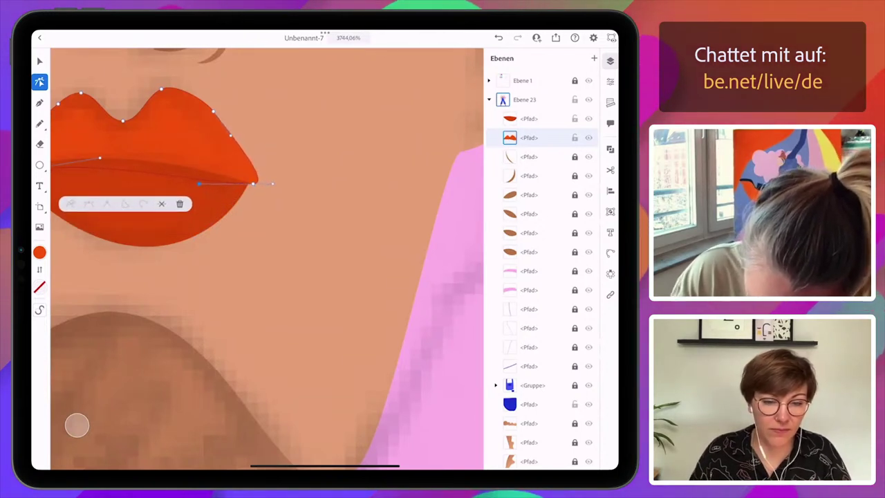
- Adjust the upper lip's anchor points along the cupid's bow and its left side for a more even outline
drag(213, 111, 220, 111)
drag(162, 89, 168, 88)
drag(123, 121, 125, 121)
drag(207, 242, 292, 296)
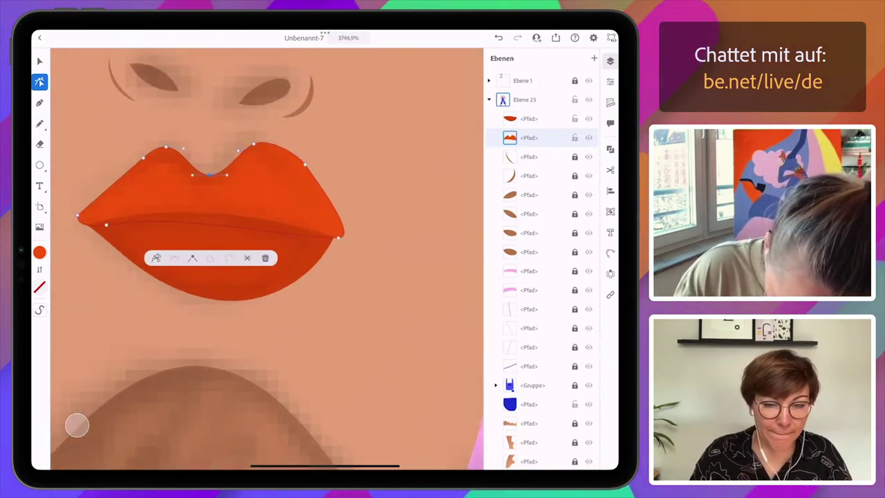
click(78, 216)
drag(99, 196, 99, 186)
drag(144, 158, 166, 142)
scroll(267, 258, down, 1)
drag(175, 250, 179, 247)
drag(197, 206, 248, 205)
click(237, 376)
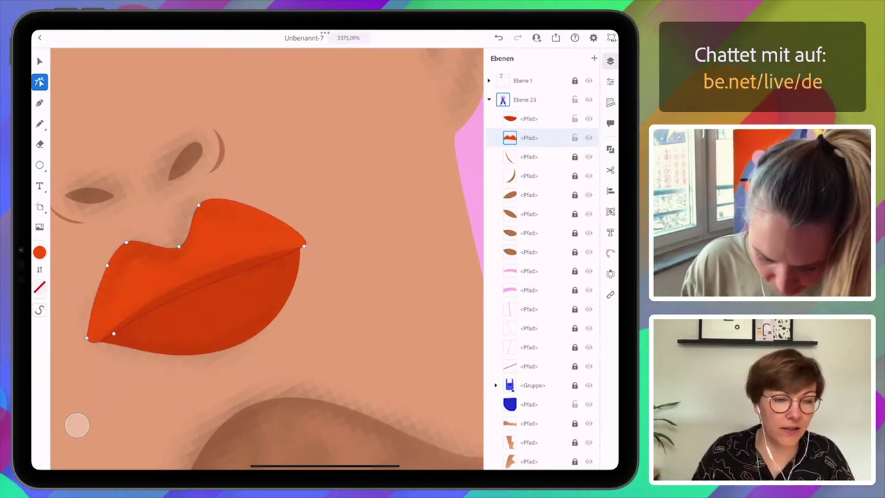
- Reposition the lower lip's bottom anchor and its right corner anchor to meet the corner of the upper lip
click(114, 334)
click(201, 320)
drag(124, 351, 175, 361)
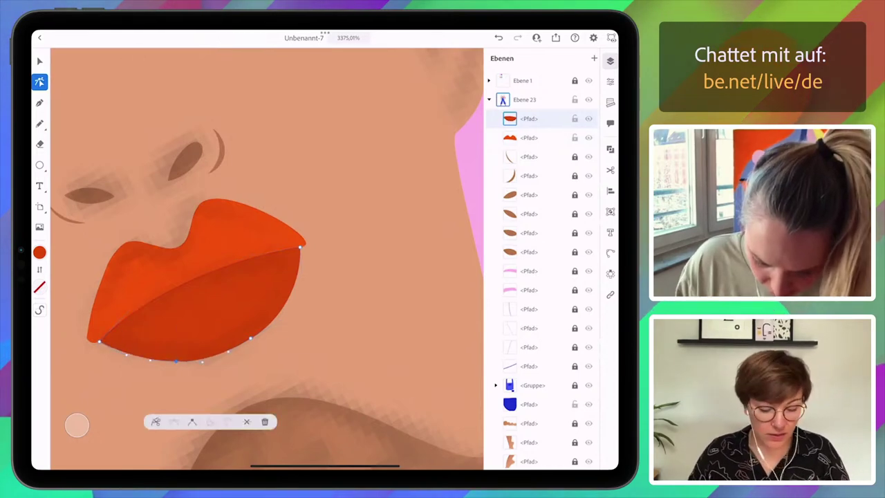
drag(300, 247, 293, 257)
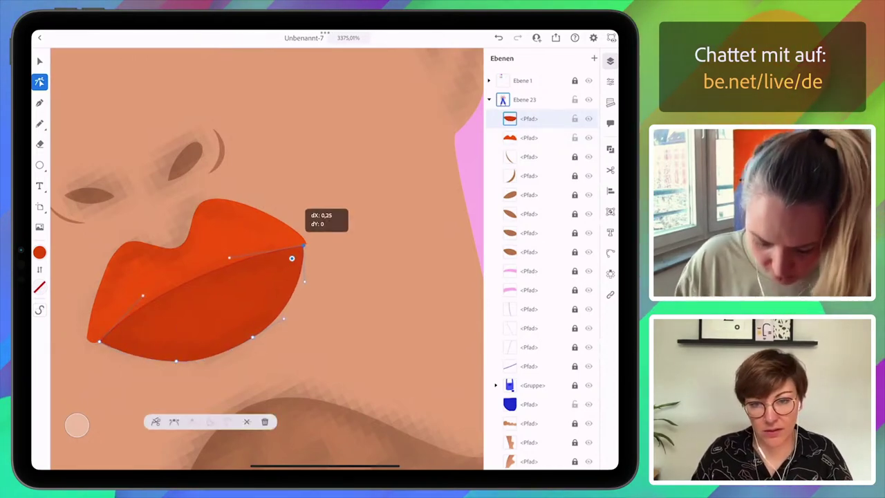
- Collapse the figure layer Ebene 23 and hide the sketch layer Ebene 1
scroll(267, 259, down, 10)
scroll(267, 258, up, 4)
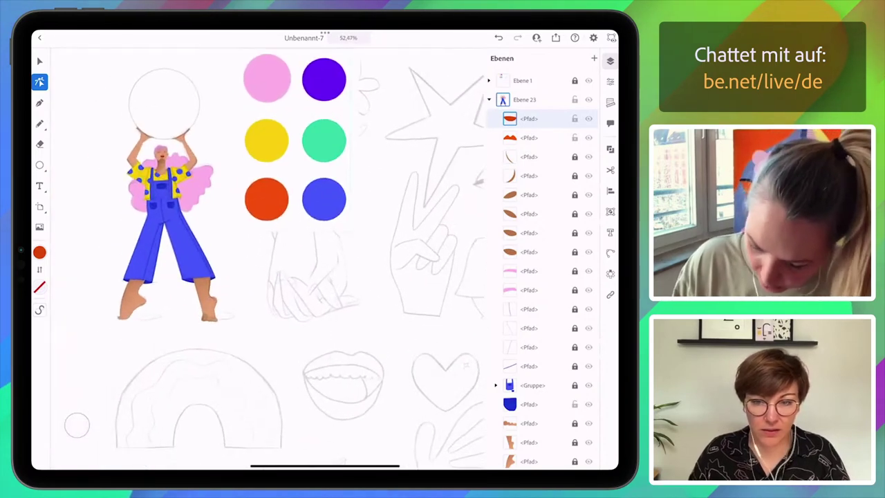
click(489, 99)
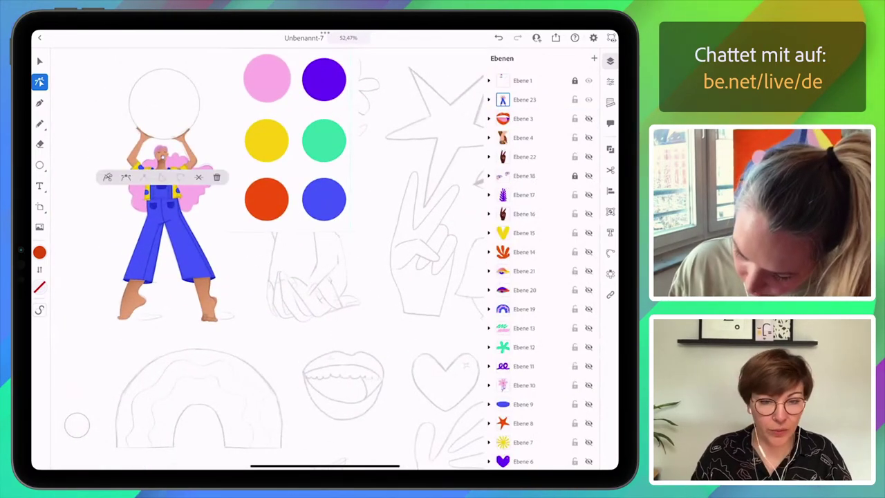
click(588, 81)
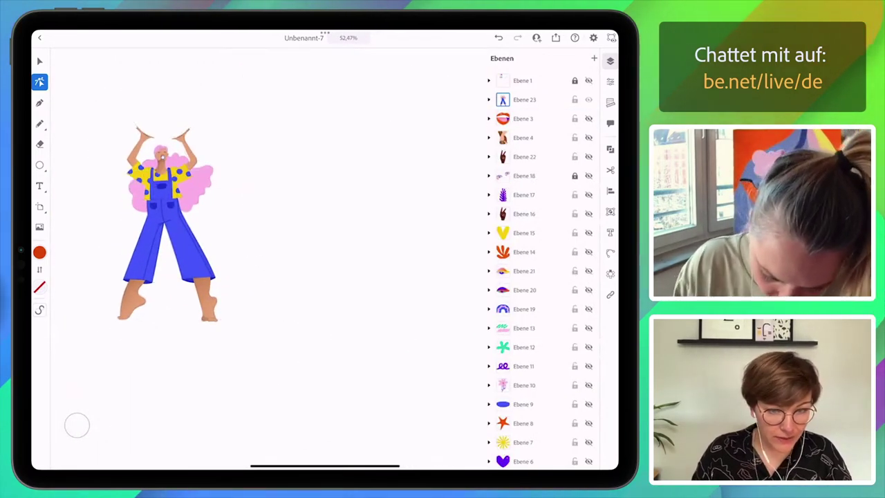
- Examine the figure's face, lips and neck up close without the sketch
scroll(157, 160, up, 5)
scroll(194, 166, up, 5)
scroll(154, 153, up, 3)
scroll(131, 166, up, 3)
scroll(263, 159, down, 1)
scroll(207, 208, down, 2)
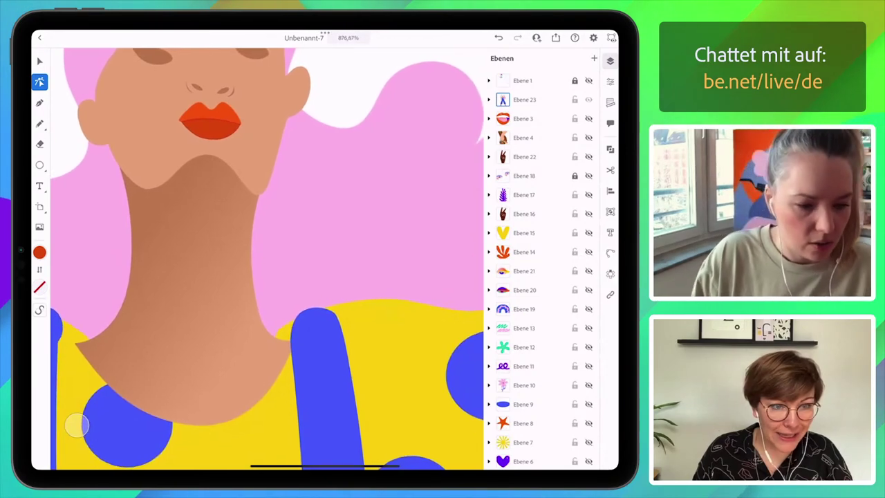
scroll(207, 208, down, 1)
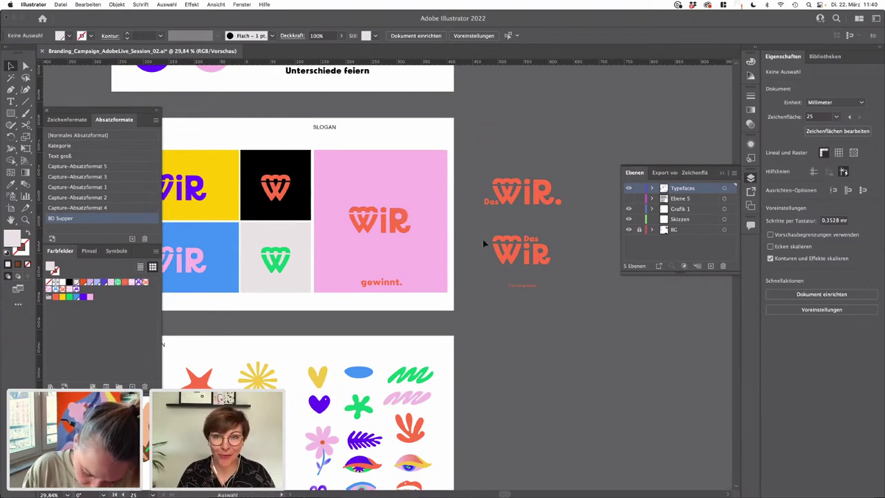
- Switch to desktop Illustrator, scale the WIR logo on the pink poster to about 148 mm wide and fill it coral
drag(562, 286, 397, 320)
drag(515, 267, 322, 264)
drag(516, 201, 496, 273)
scroll(436, 193, up, 3)
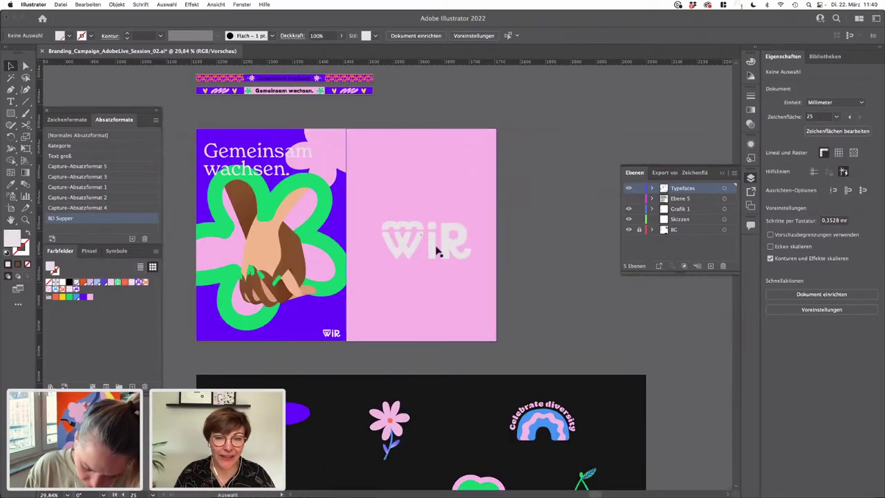
scroll(436, 207, up, 2)
click(451, 257)
click(453, 255)
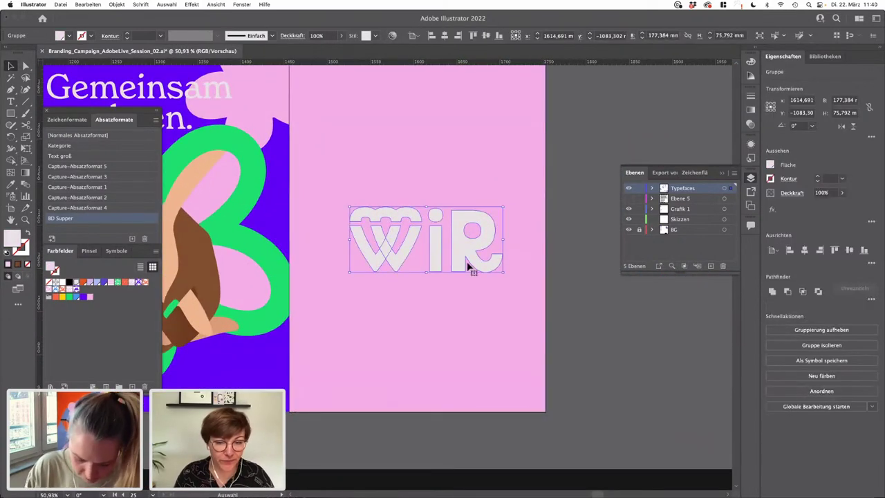
drag(502, 240, 452, 239)
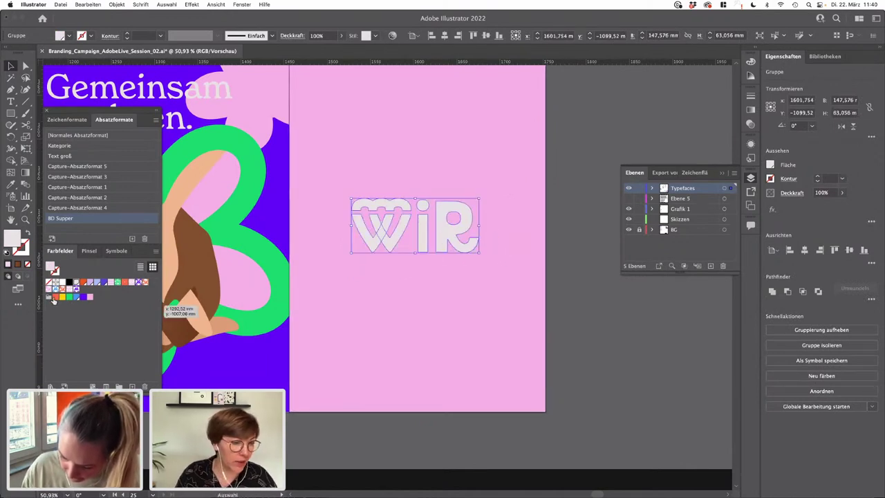
click(55, 297)
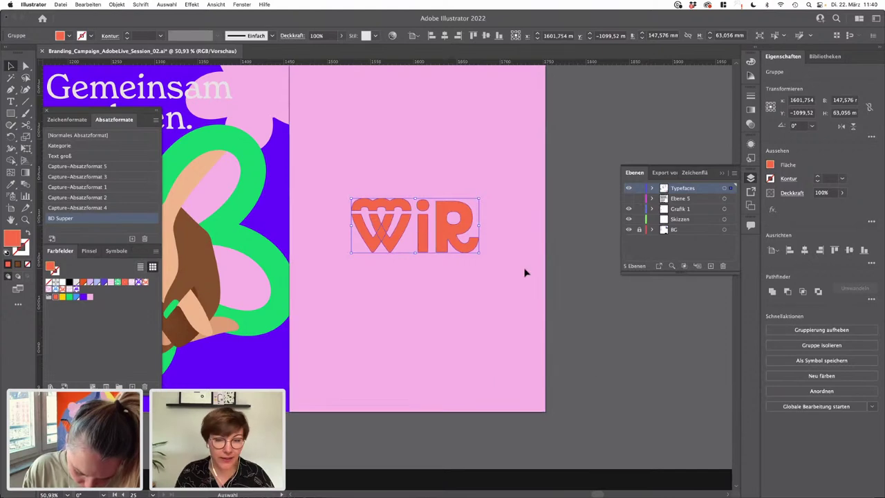
click(582, 301)
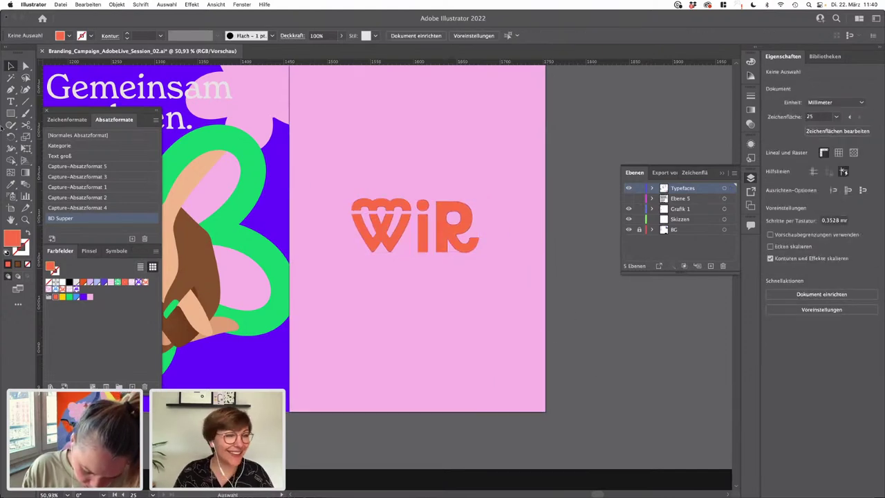
- Copy the "Gemeinsam wachsen." headline from the purple poster and place the copy near the pink poster's lower edge
scroll(334, 306, down, 2)
drag(332, 303, 359, 300)
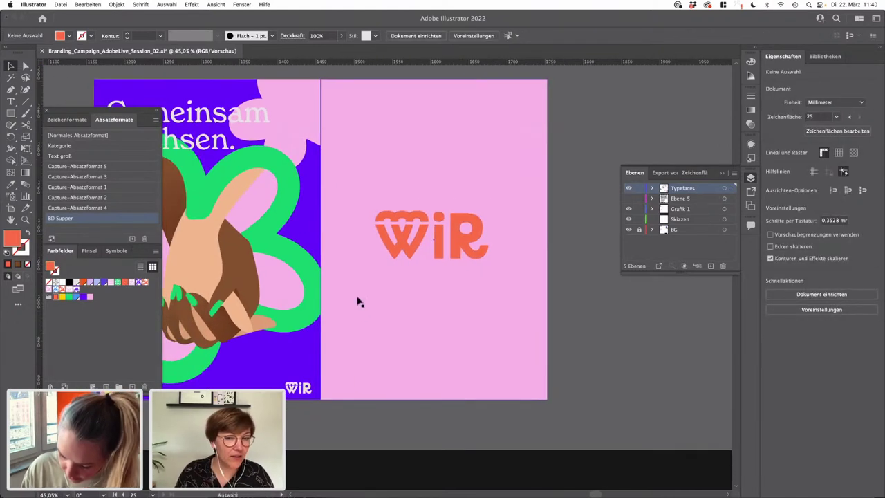
drag(201, 116, 228, 130)
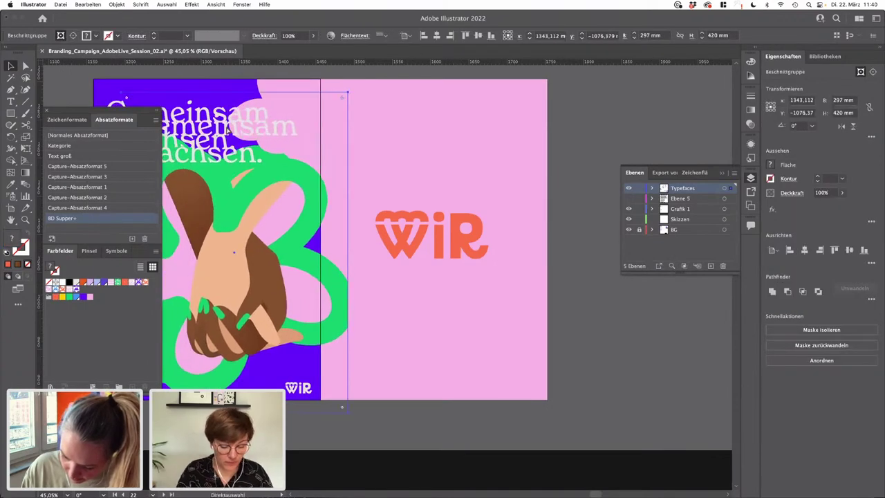
key(super+z)
double_click(208, 113)
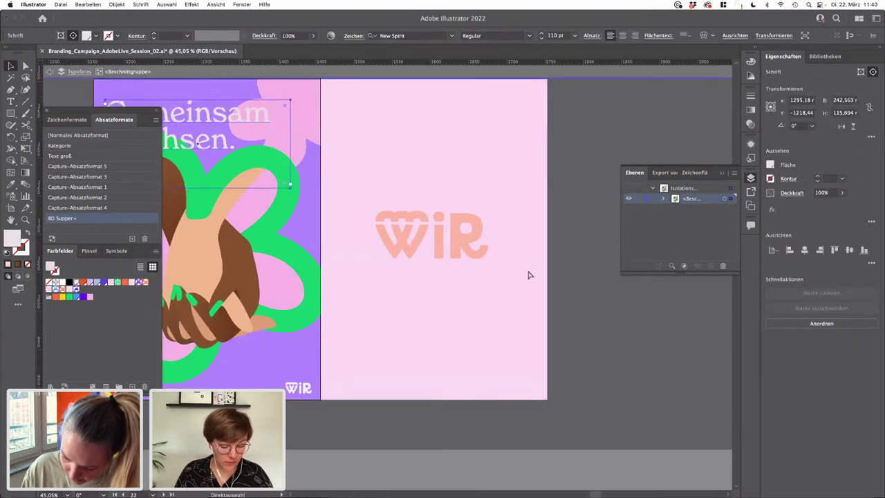
key(ctrl+c)
double_click(577, 296)
key(ctrl+v)
drag(356, 263, 417, 370)
- Replace the copied headline's wording with "Gewinnt."
double_click(467, 398)
drag(495, 391, 322, 392)
key(BackSpace)
key(BackSpace)
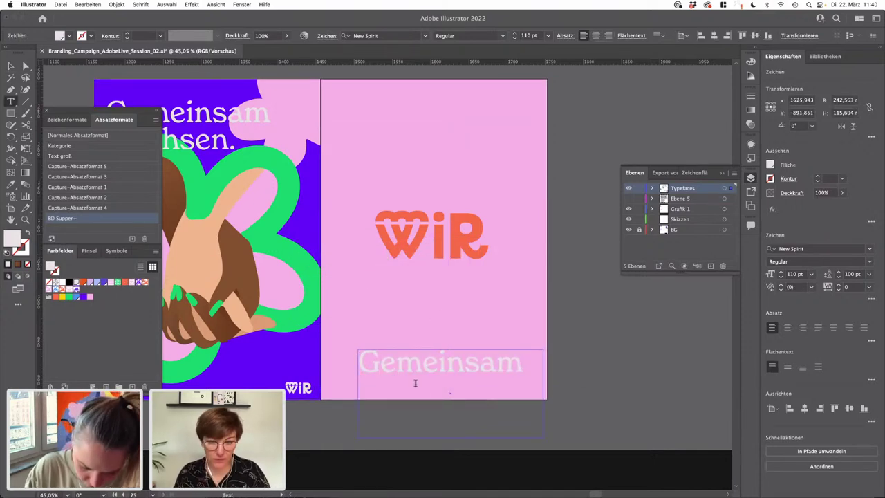
key(ctrl+a)
text(Ge)
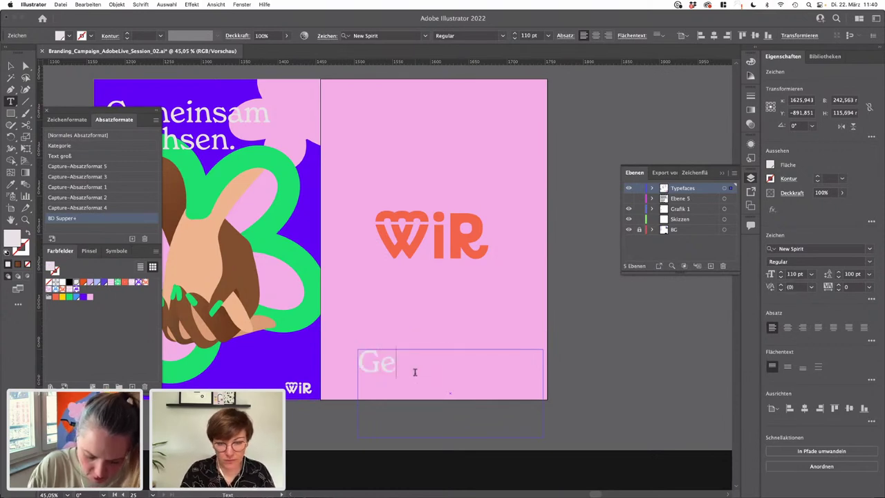
- Try the paragraph styles Capture-Absatzformat 4 and Text groß on the word and settle on BD Supper
key(ctrl+a)
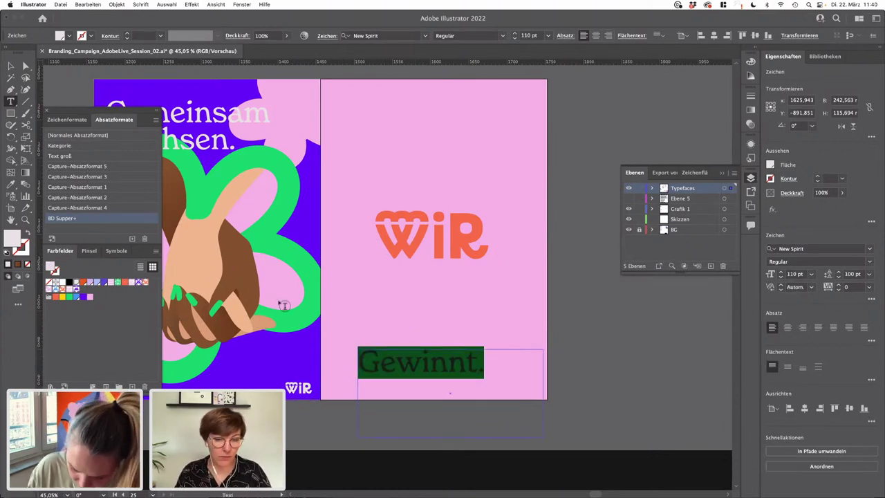
click(69, 208)
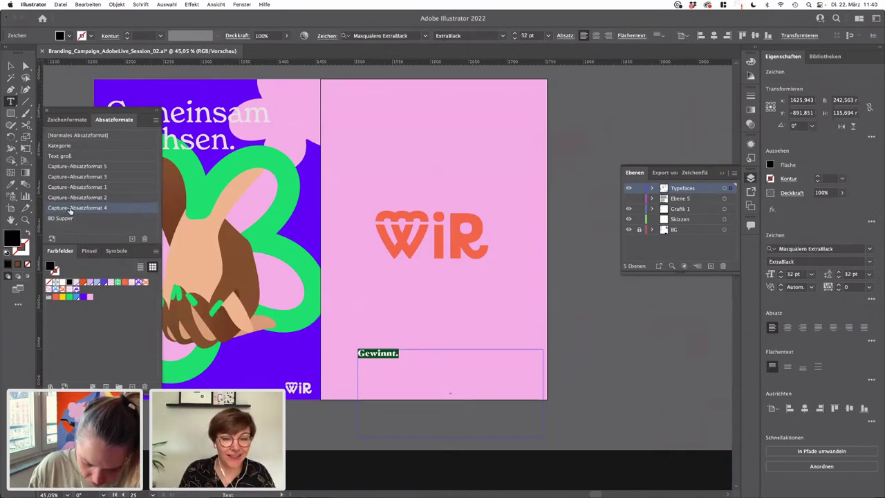
click(69, 156)
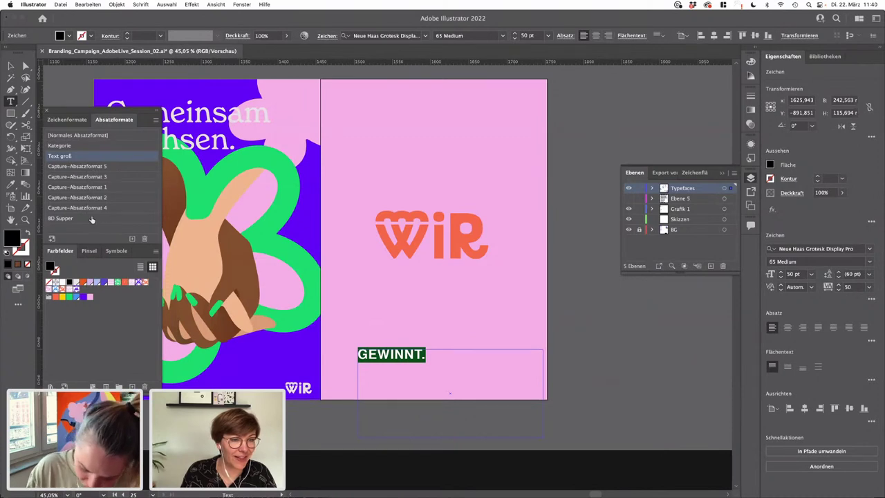
click(96, 219)
key(Escape)
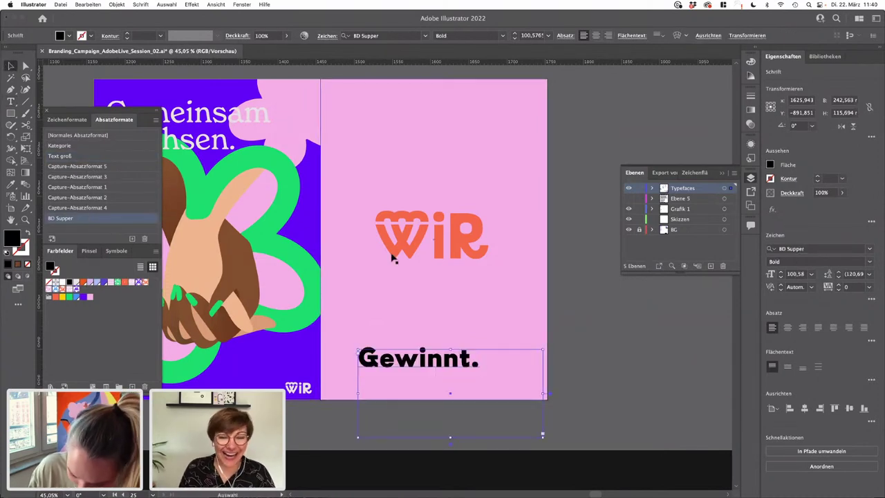
- Centre the "Gewinnt." text in its frame and fill it with the logo's coral swatch
key(super+alt+c)
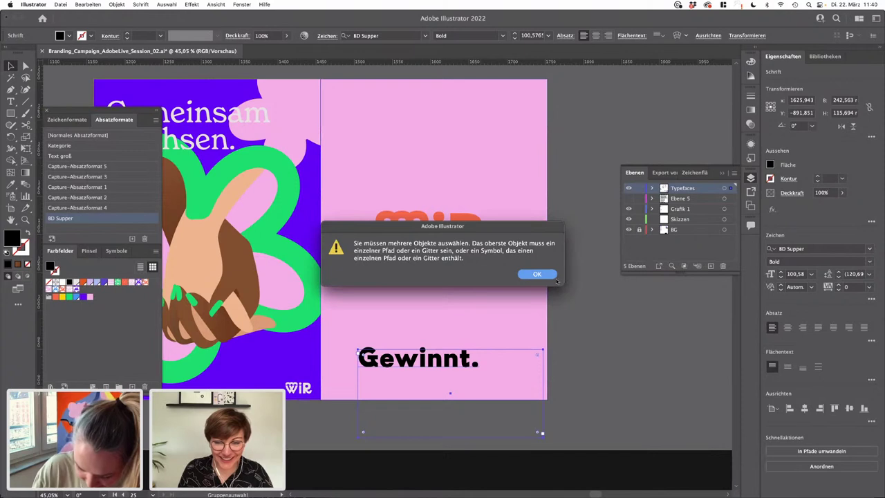
click(553, 278)
key(super+shift+c)
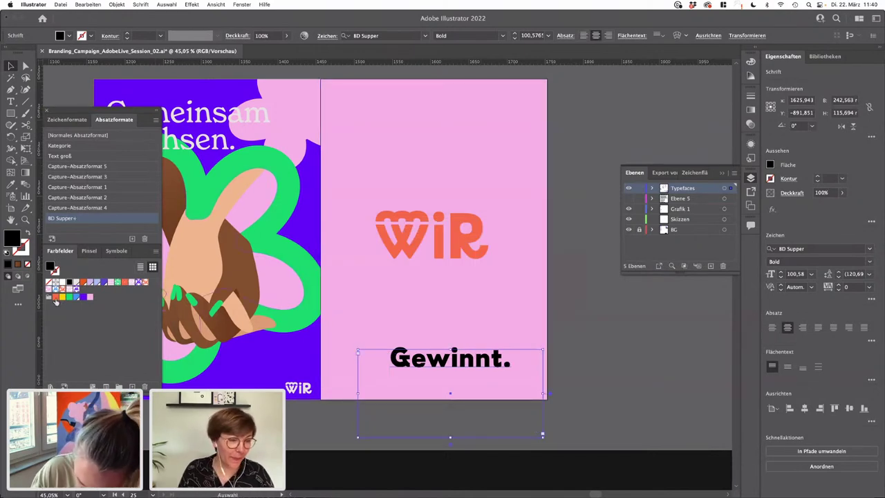
click(55, 297)
- Change the word's initial letter to lowercase so it reads "gewinnt."
double_click(404, 367)
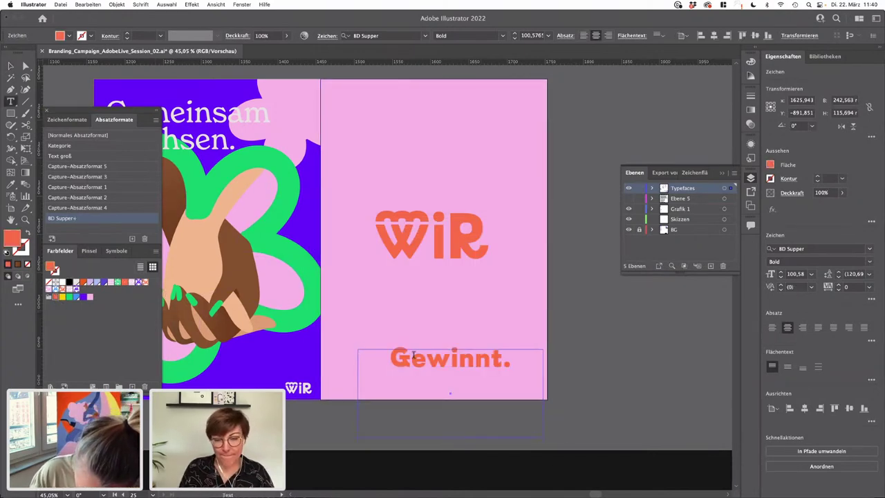
drag(414, 355, 389, 354)
text(g)
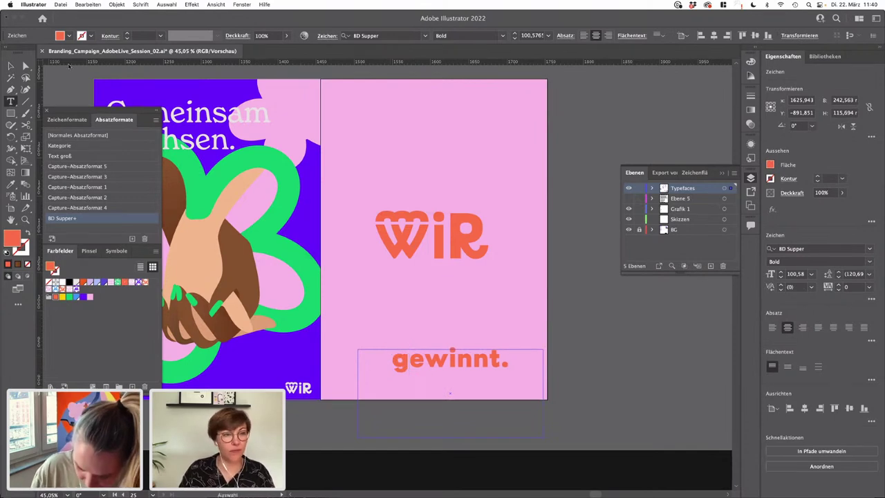
- Shrink the "gewinnt." text frame to about 181 × 27 mm and set its font size to 50 pt
click(9, 65)
drag(542, 435, 450, 383)
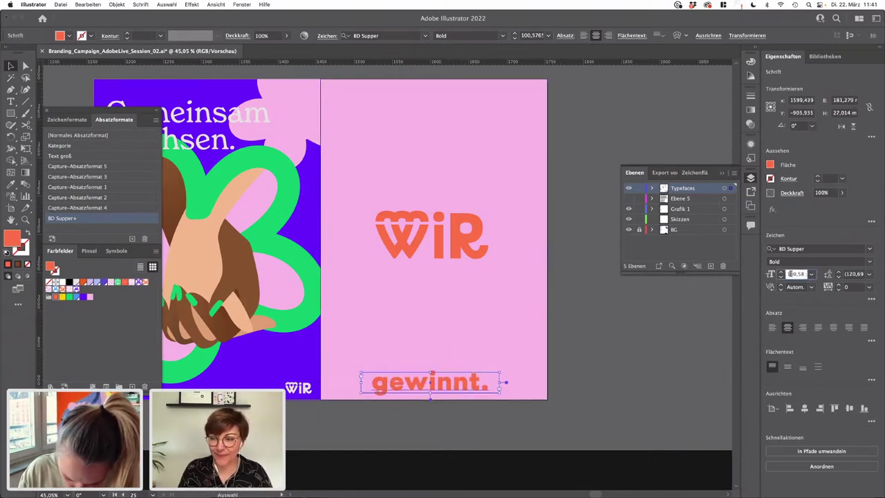
text(50)
key(Return)
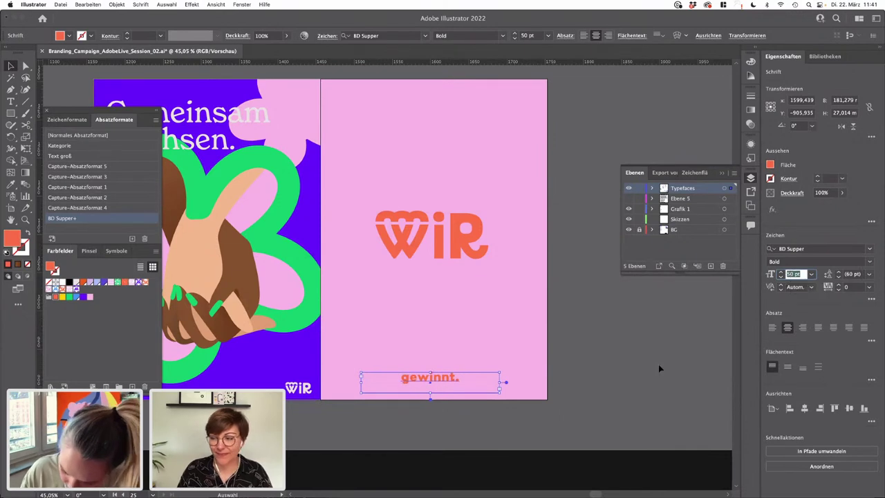
- Move the "gewinnt." text slightly down, closer to the pink poster's lower edge beneath the logo
click(560, 351)
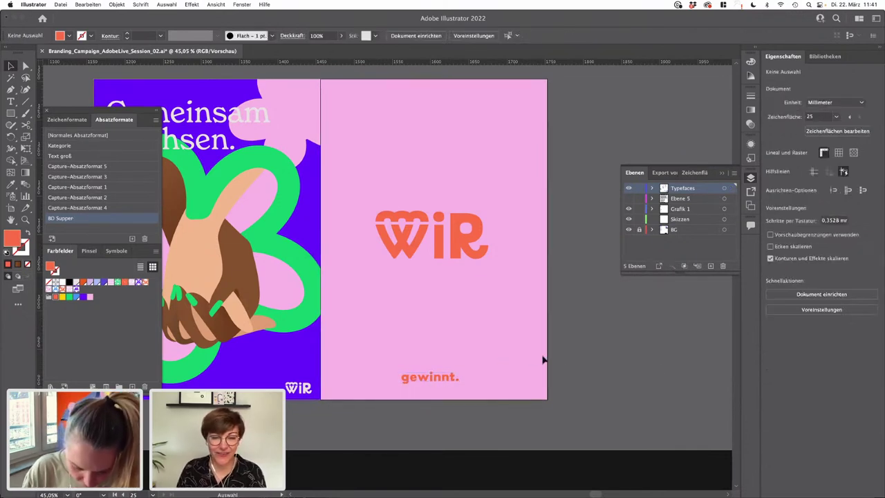
drag(450, 380, 447, 391)
click(460, 424)
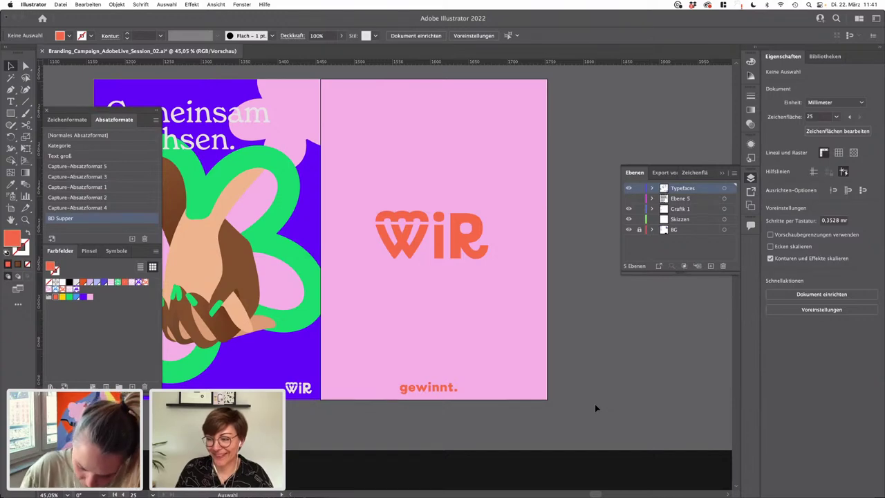
- Centre the "gewinnt." text frame horizontally on the pink poster's artboard
drag(563, 337, 491, 369)
scroll(490, 370, down, 4)
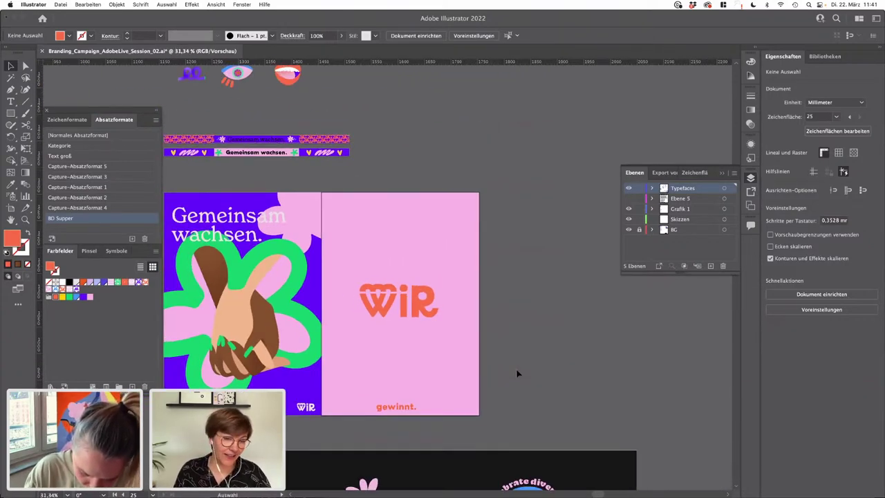
click(404, 411)
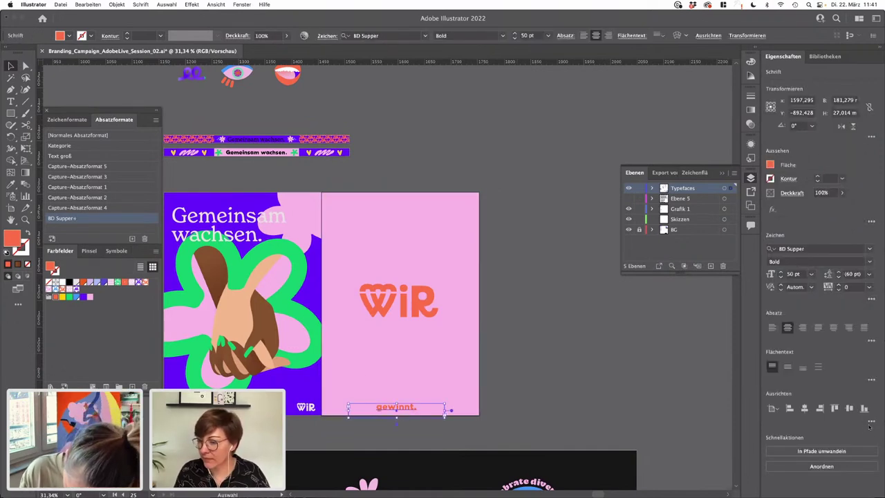
click(871, 421)
click(853, 408)
click(782, 350)
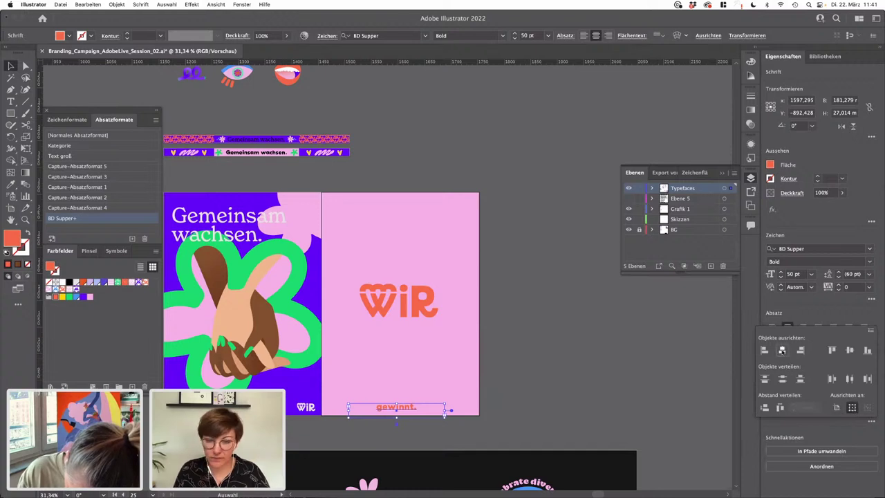
- Move the coral WIR logo slightly down on the pink poster and centre it horizontally on the artboard
click(424, 313)
drag(424, 311, 422, 323)
click(872, 299)
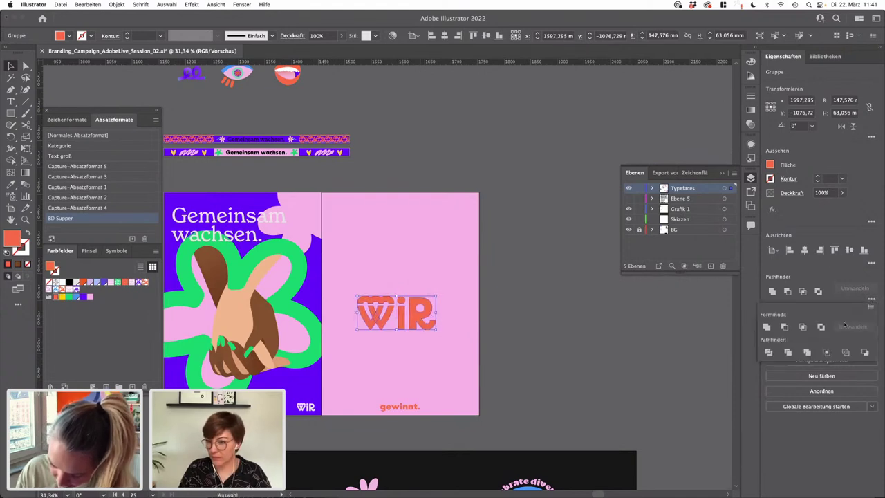
click(862, 303)
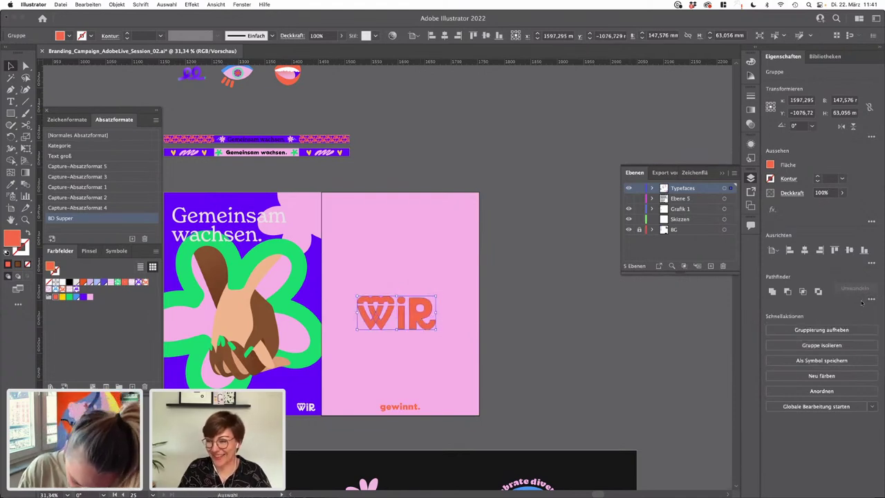
click(871, 263)
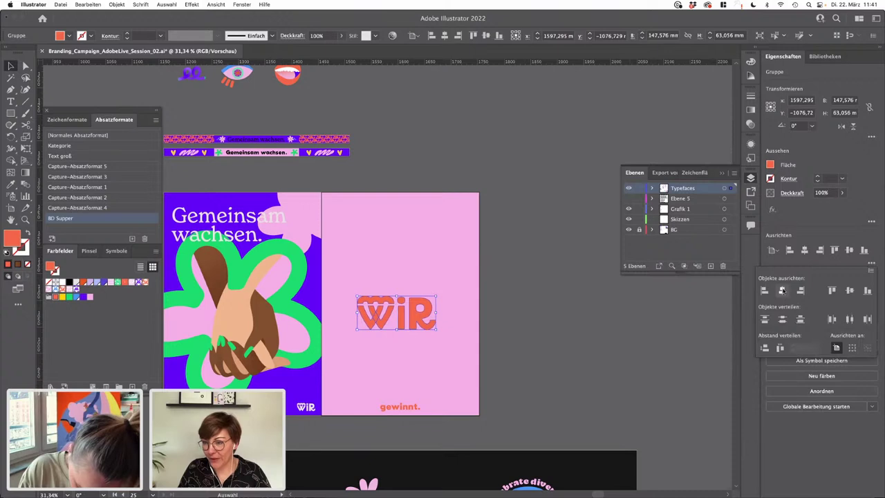
click(782, 290)
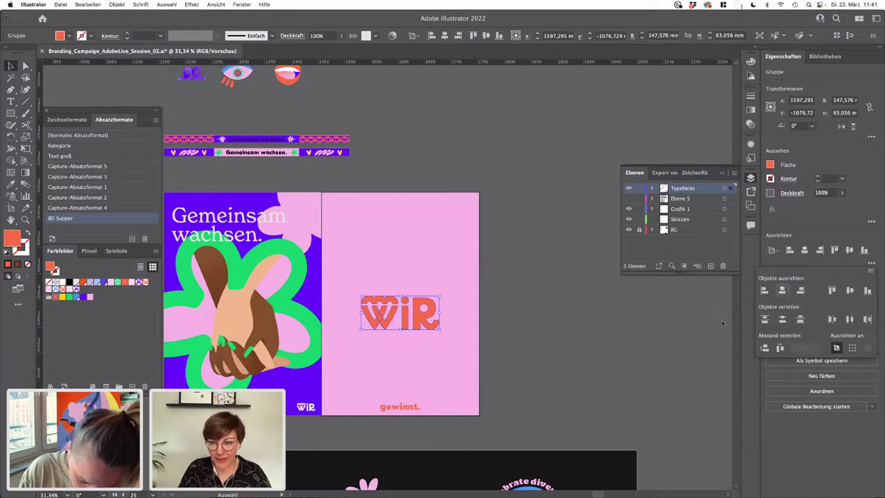
click(563, 379)
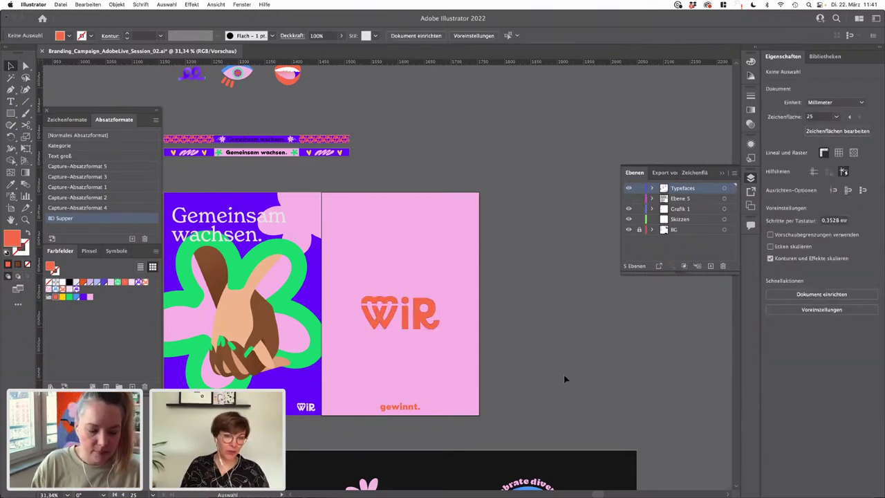
- Duplicate the "Gemeinsam wachsen." artboard with its artwork and place the copy directly beside the pink poster
drag(564, 378, 571, 361)
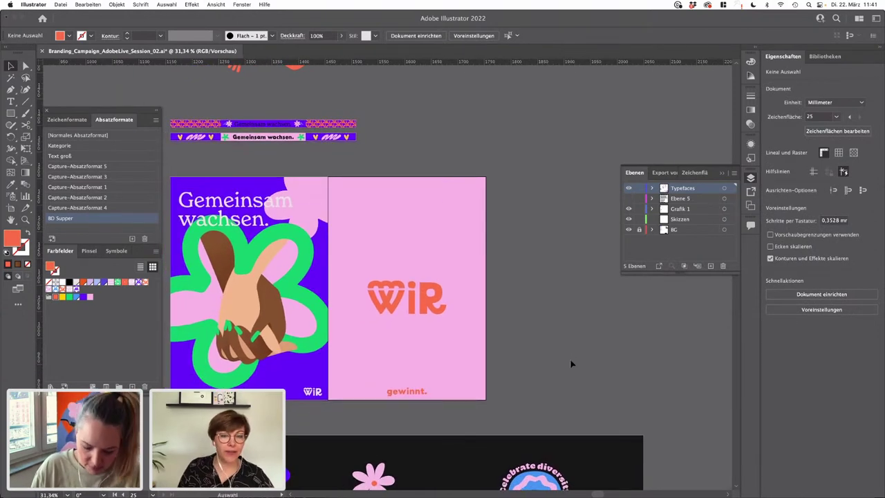
scroll(523, 355, right, 3)
scroll(524, 354, down, 2)
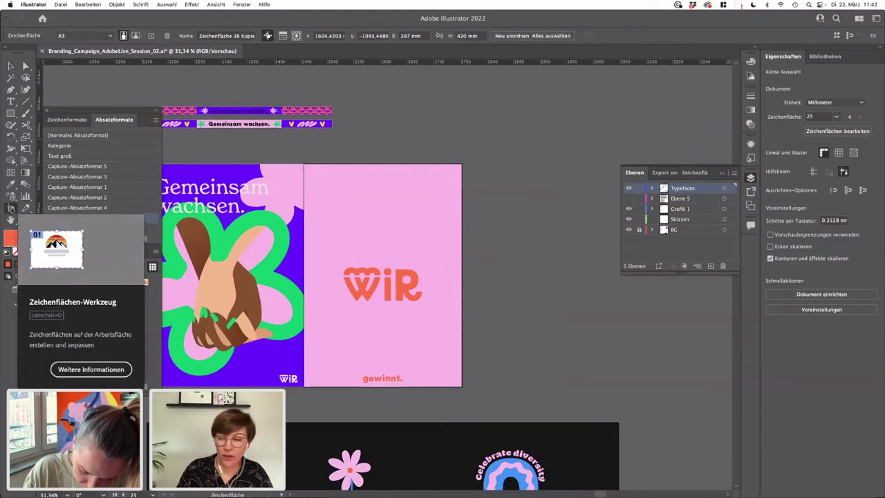
click(11, 209)
scroll(406, 320, down, 3)
click(216, 273)
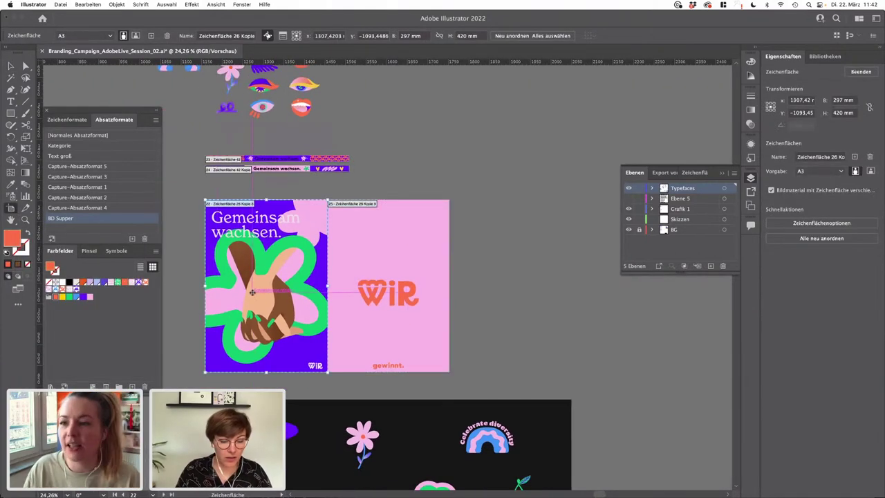
drag(239, 301, 484, 300)
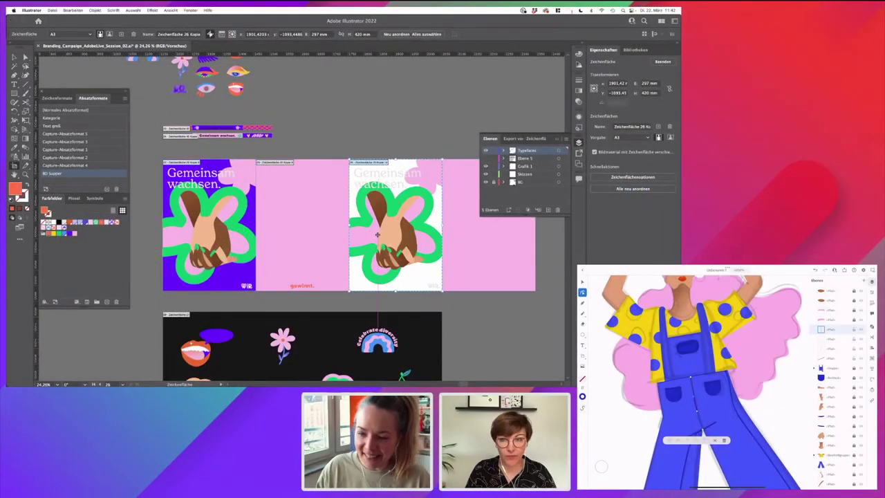
key(Escape)
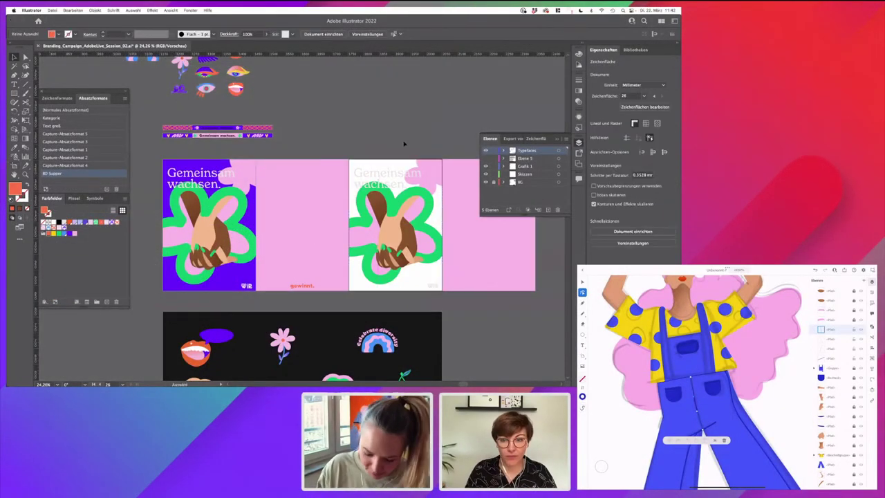
- Clear the headline, hands and flower from the duplicated poster and delete the stray pink rectangle beside it
drag(403, 144, 379, 195)
key(Delete)
scroll(407, 224, right, 3)
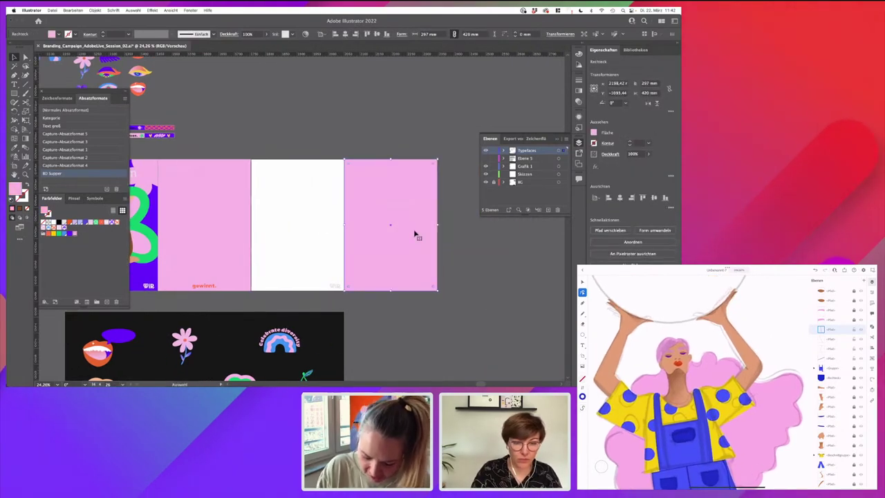
click(414, 233)
key(Delete)
click(231, 220)
key(super+y)
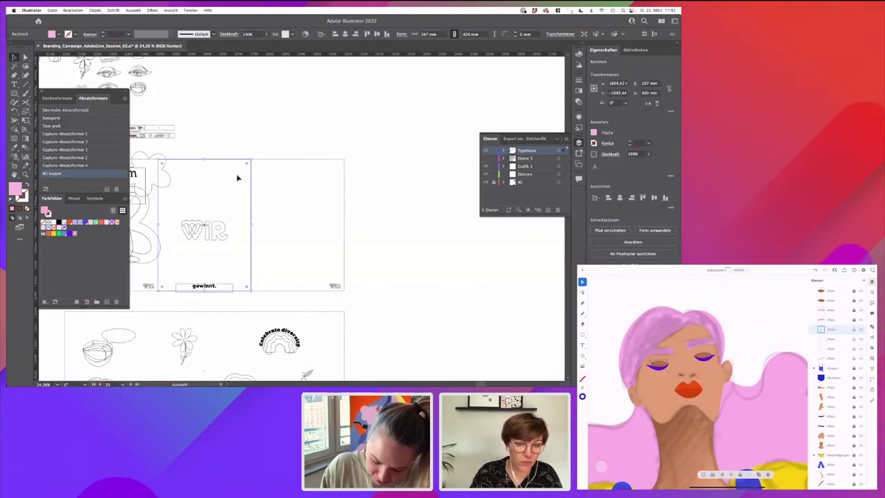
key(Delete)
key(super+y)
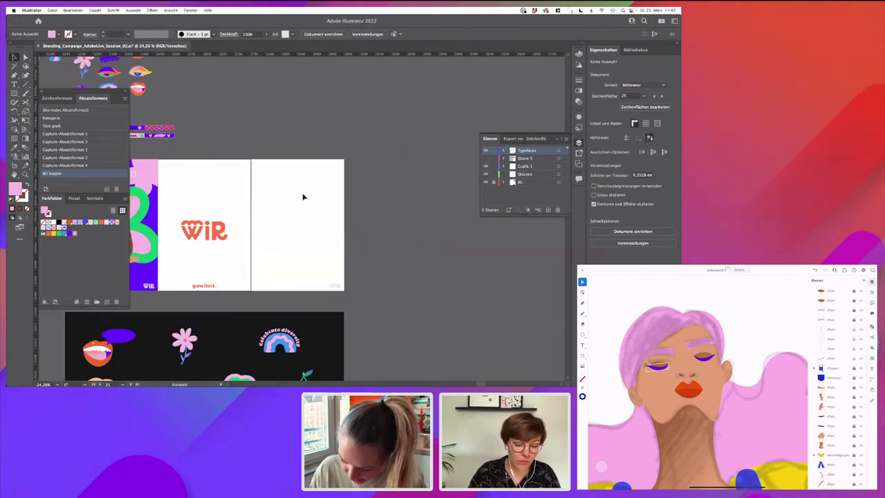
key(super+z)
key(super+bracketleft)
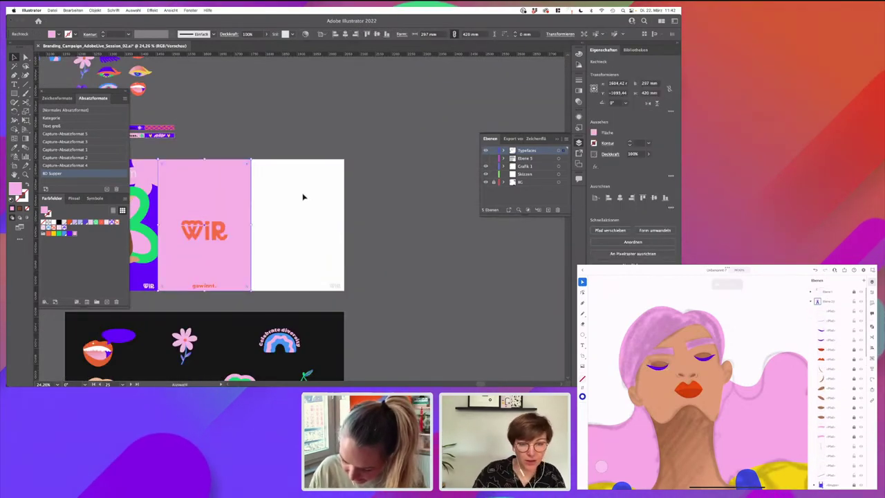
click(316, 220)
- Copy the "Gemeinsam wachsen." headline from the hands poster to the upper area of the blank white poster
scroll(284, 283, left, 3)
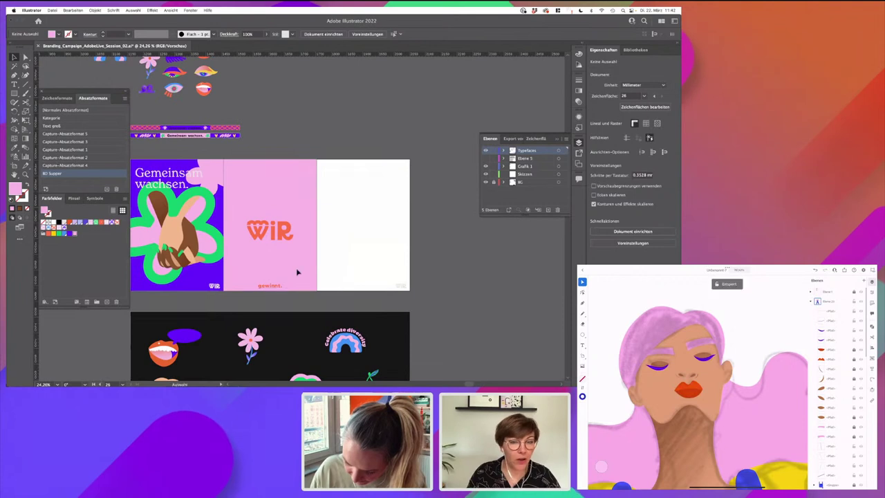
double_click(172, 177)
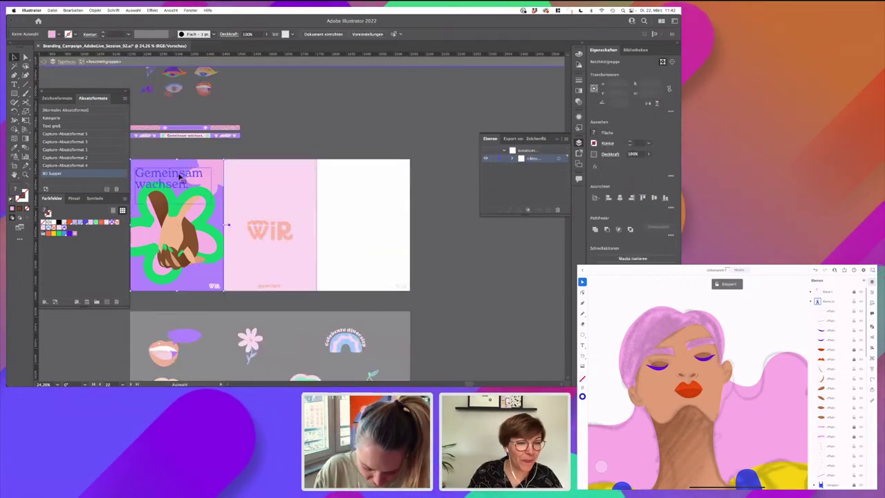
click(172, 177)
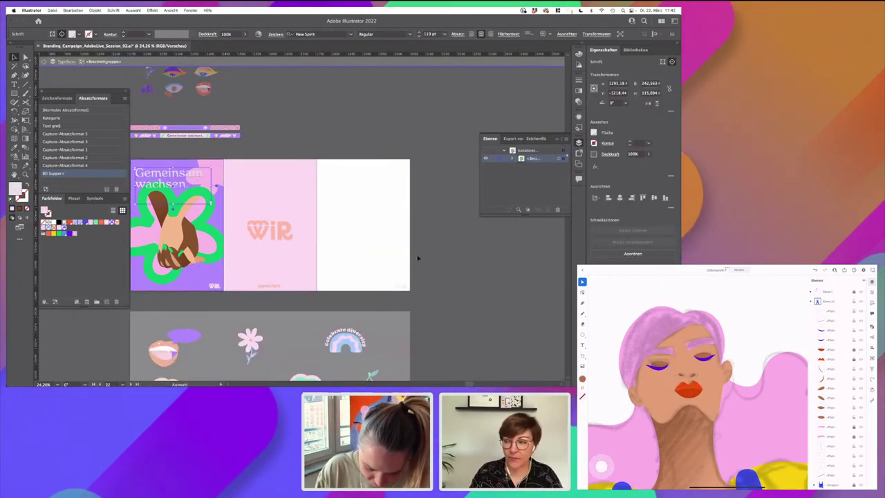
key(Escape)
key(super+v)
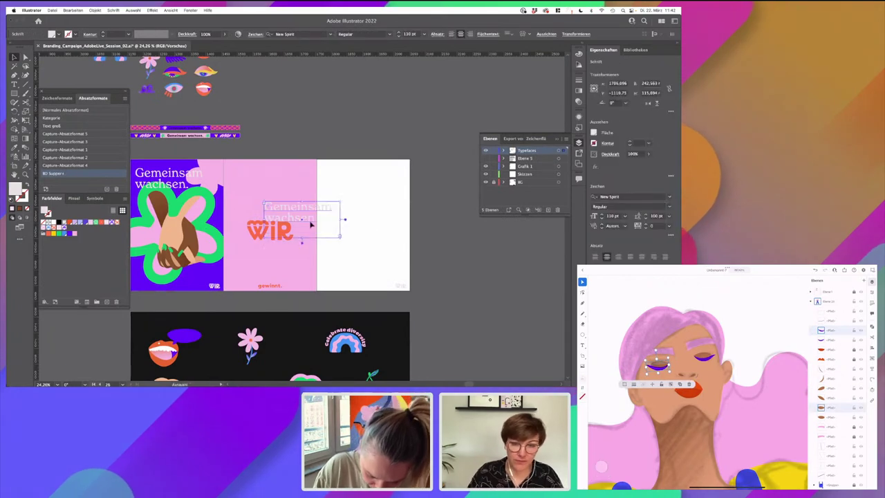
drag(282, 211, 342, 179)
click(441, 260)
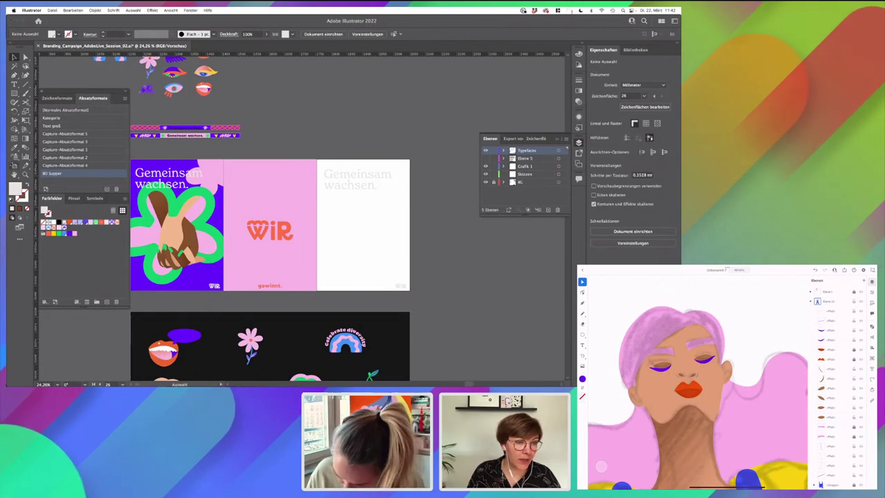
- Duplicate the pink WIR artboard to the far side of the white poster and fill the copy's background with violet
key(shift+o)
drag(249, 242, 434, 236)
key(Escape)
click(436, 206)
click(69, 234)
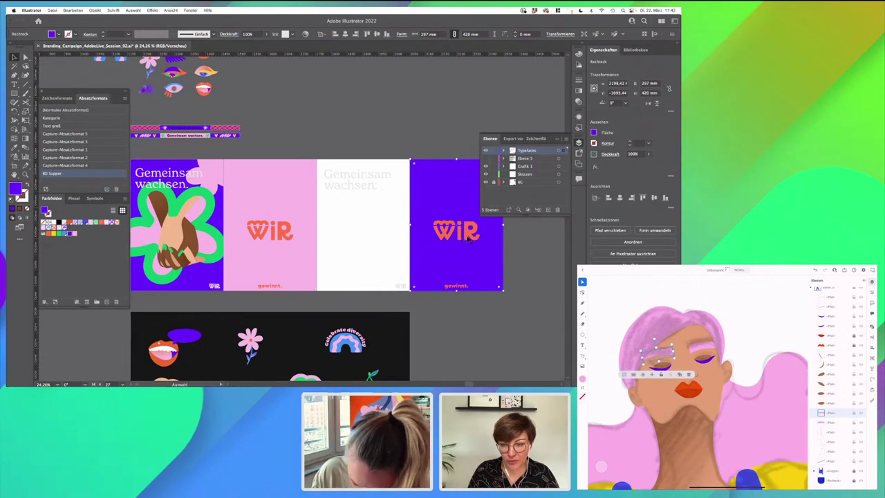
- Fill the WIR logo and "gewinnt." text on the violet poster with the green swatch
click(473, 238)
shift+click(458, 286)
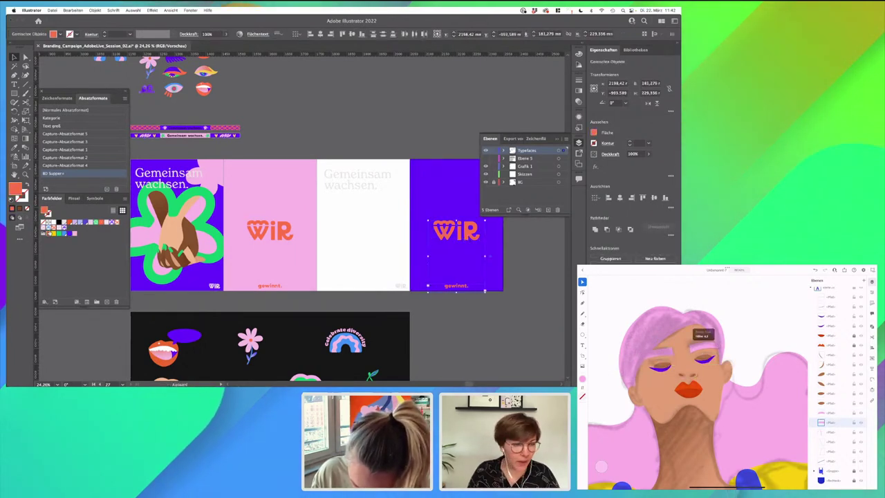
click(358, 144)
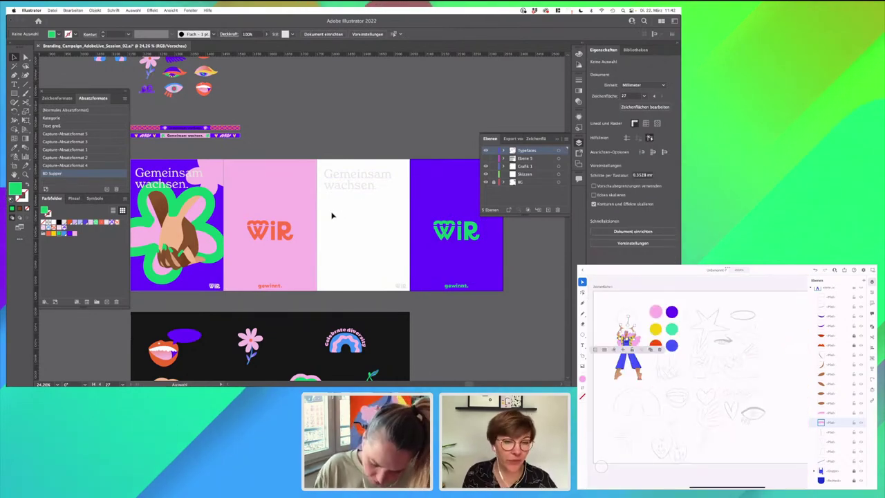
- Place a copy of the pink flower beneath the headline on the white poster, scaled to about 184 × 269 mm
scroll(332, 216, up, 2)
scroll(331, 215, left, 1)
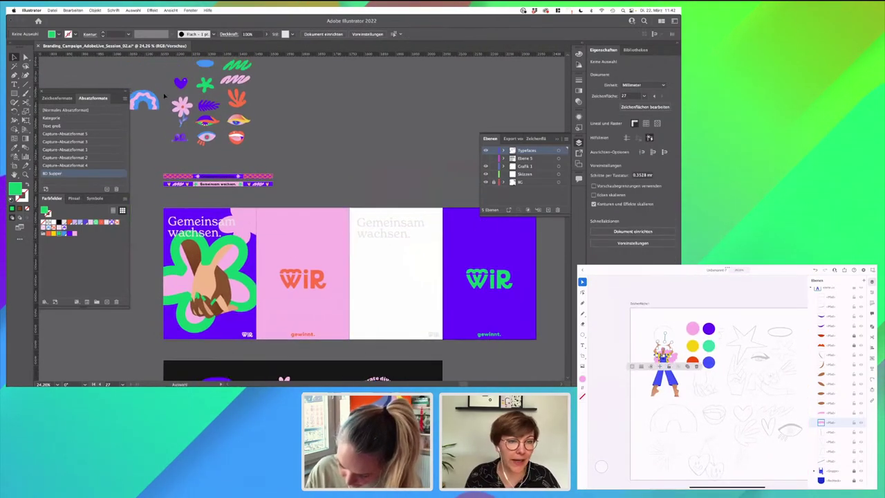
drag(185, 125, 396, 245)
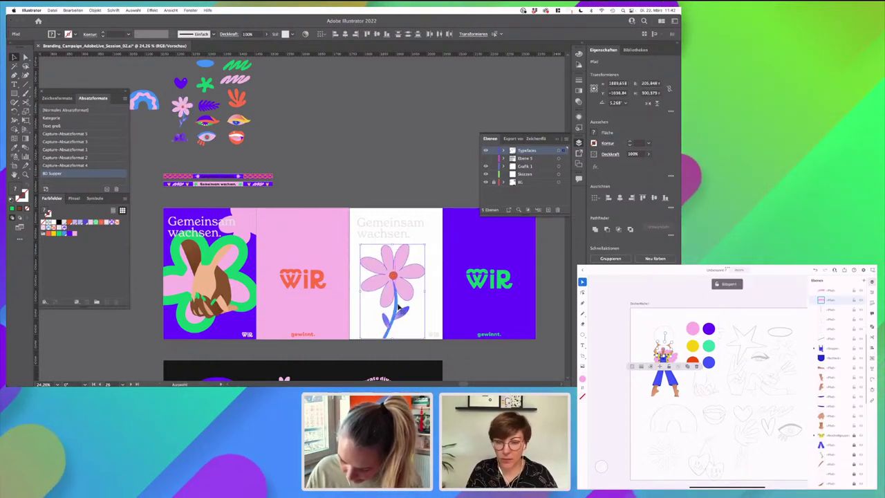
drag(392, 338, 392, 333)
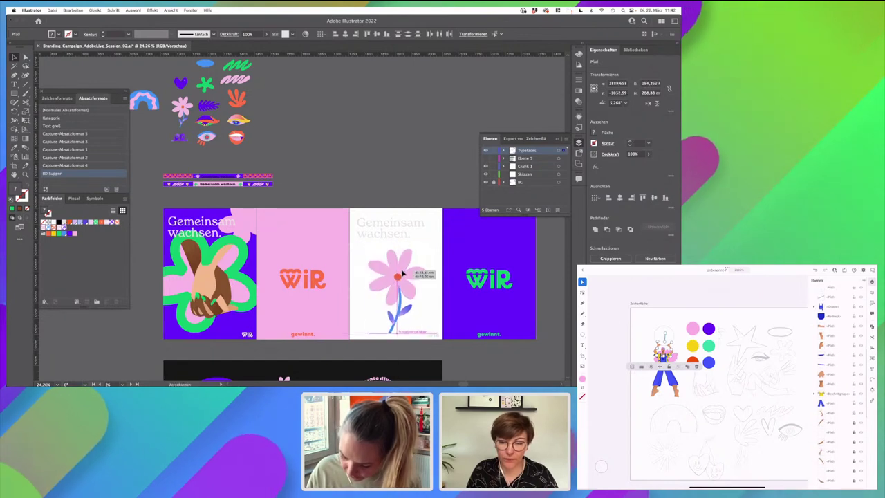
- Copy the pink background onto the white flower poster, move it to the BG layer and fill it with coral
click(312, 237)
drag(312, 237, 390, 231)
key(super+shift+bracketleft)
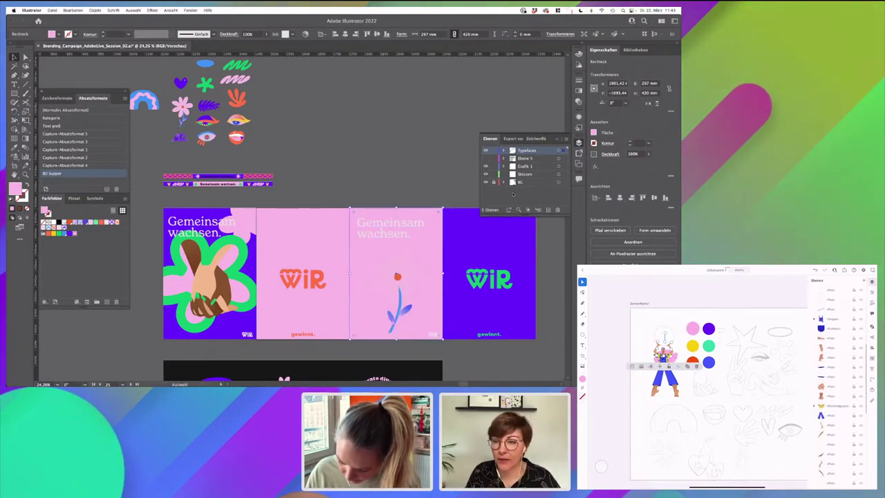
drag(563, 151, 564, 182)
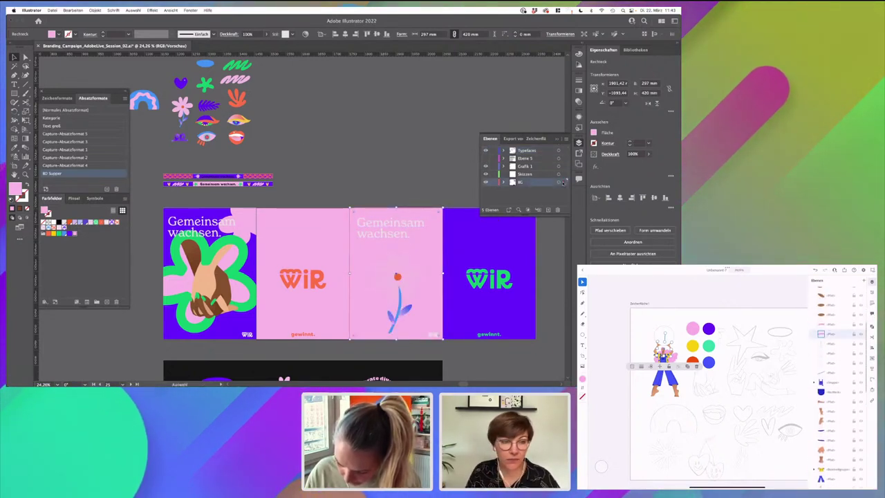
click(49, 235)
click(351, 169)
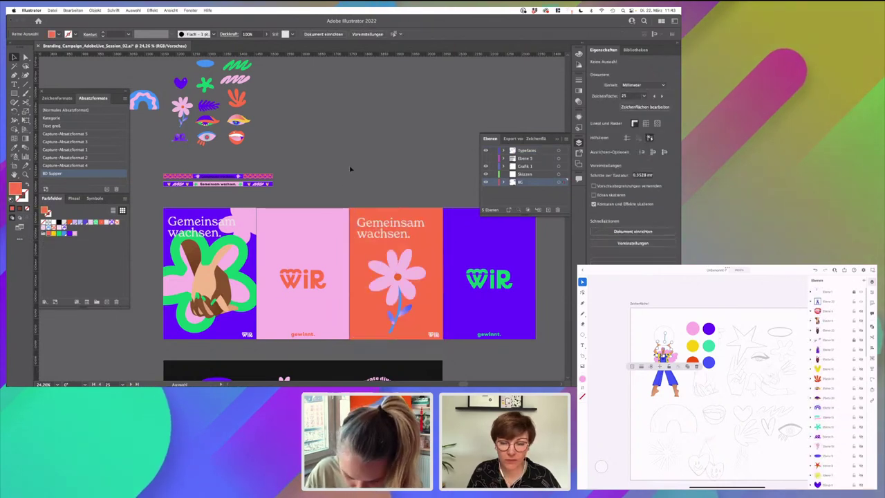
- Place a copy of the flower's petals over the coral poster's upper-right corner and fill it with violet
drag(432, 192, 406, 182)
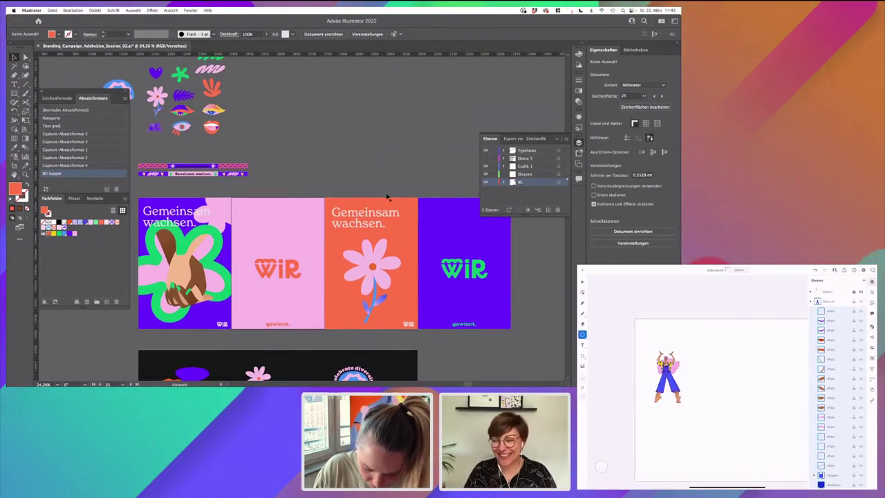
drag(369, 181, 360, 160)
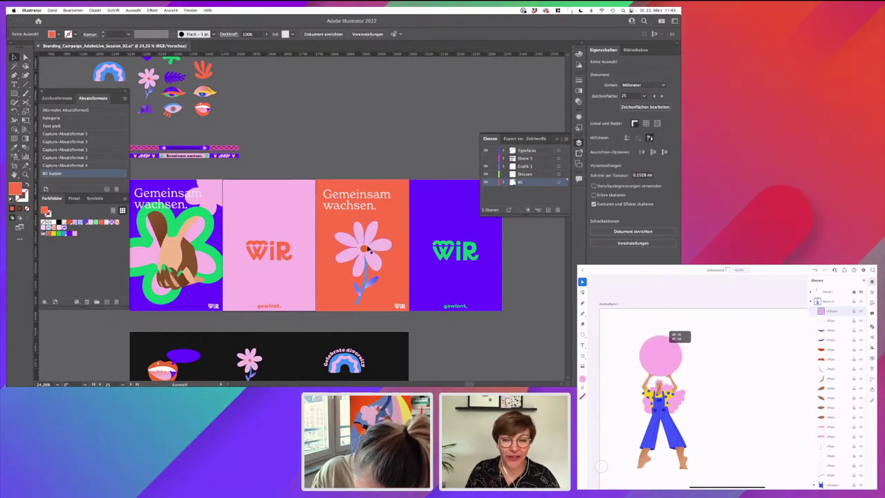
click(382, 252)
drag(384, 251, 388, 166)
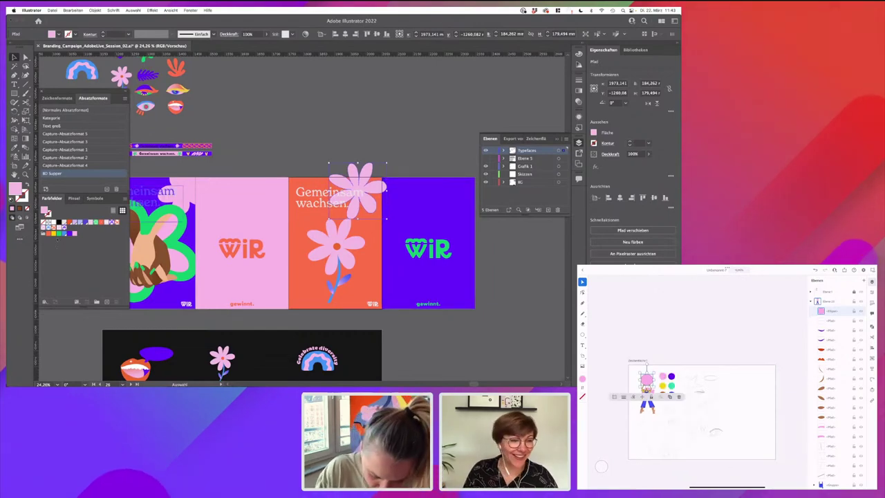
click(69, 235)
- Scale the violet petals to about 162 × 158 mm and place a copy over the coral poster's lower-left corner
scroll(379, 177, up, 5)
drag(359, 171, 391, 161)
drag(385, 277, 416, 233)
drag(413, 119, 300, 318)
mouse_move(270, 346)
mouse_down()
mouse_move(281, 337)
mouse_move(272, 339)
mouse_up()
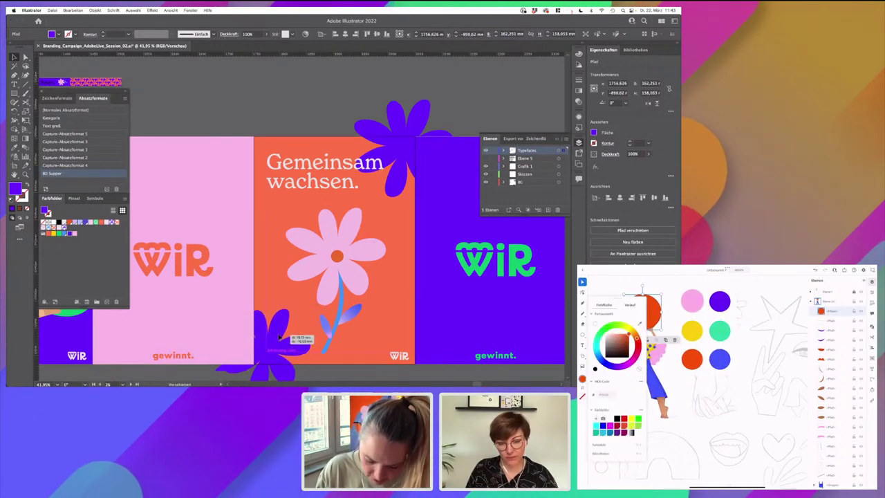
drag(366, 364, 356, 272)
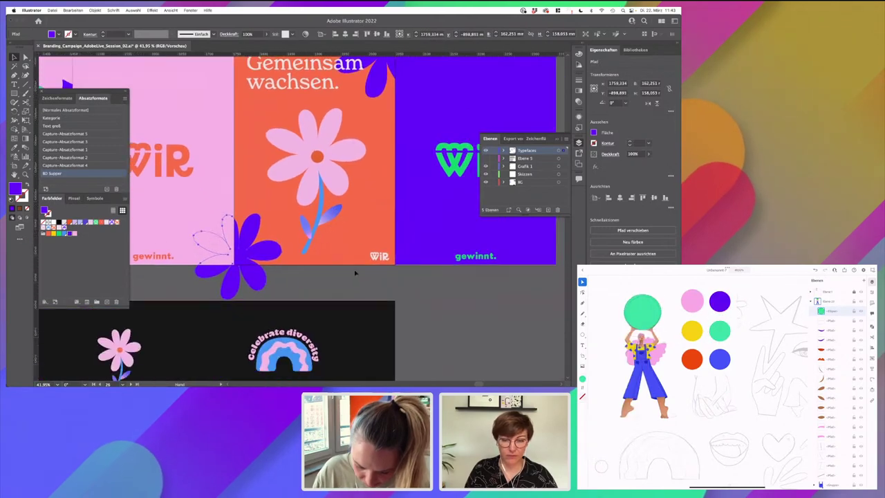
click(433, 276)
scroll(428, 277, down, 1)
drag(427, 277, 408, 319)
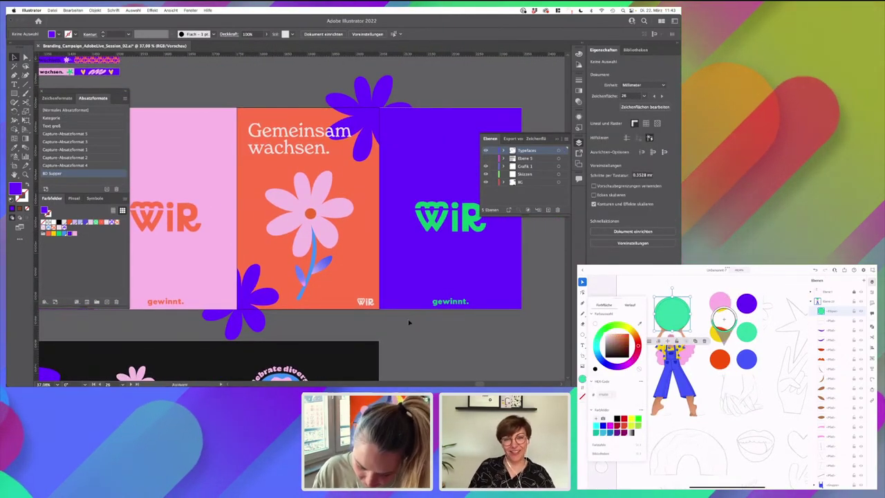
- Draw a 297 × 420 mm rectangle over the coral poster and make it the clipping mask for that poster's artwork
key(m)
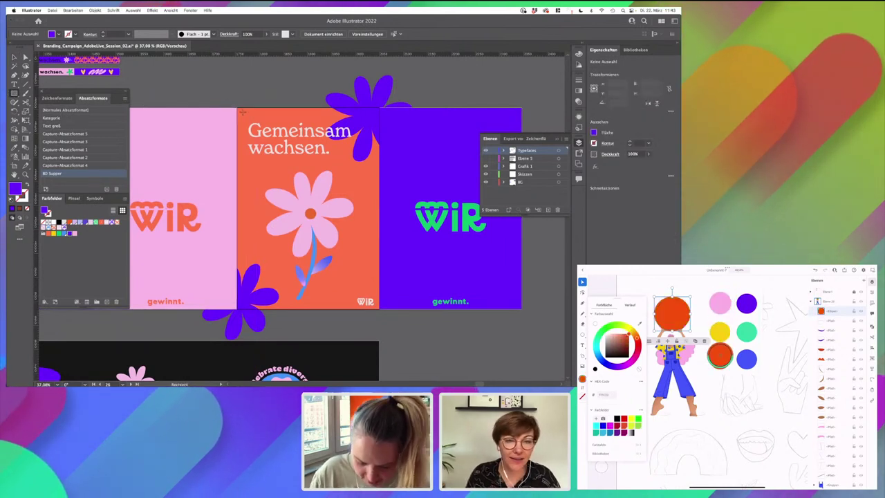
drag(237, 108, 380, 309)
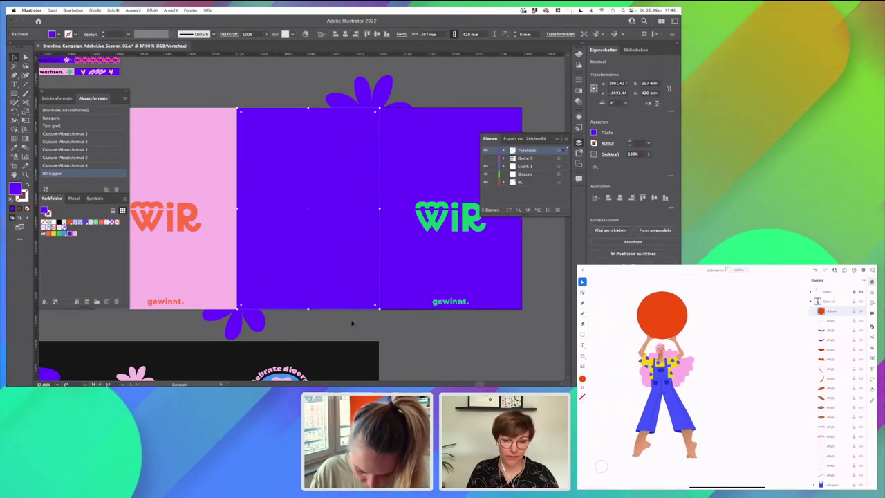
key(alt+super+a)
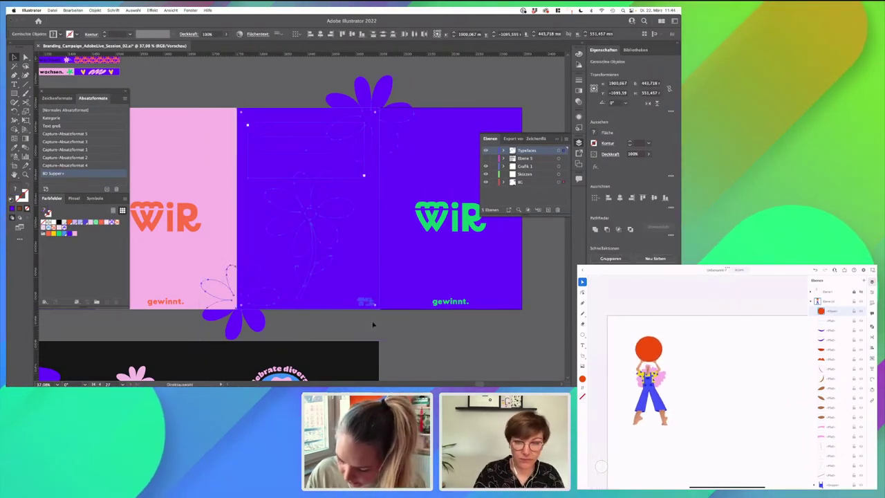
key(super+7)
click(409, 334)
scroll(409, 334, down, 3)
scroll(408, 334, down, 1)
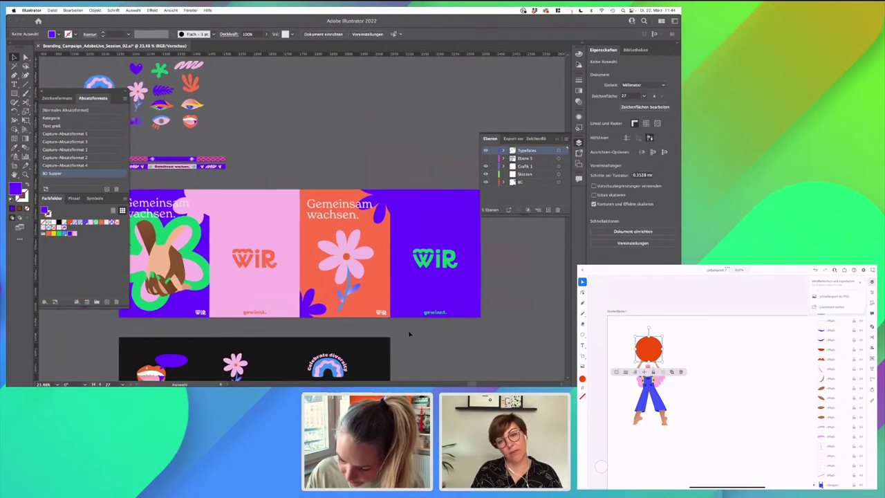
- Duplicate the coral flower artboard and the violet WIR artboard with their artwork, extending the poster row by two
scroll(408, 334, up, 1)
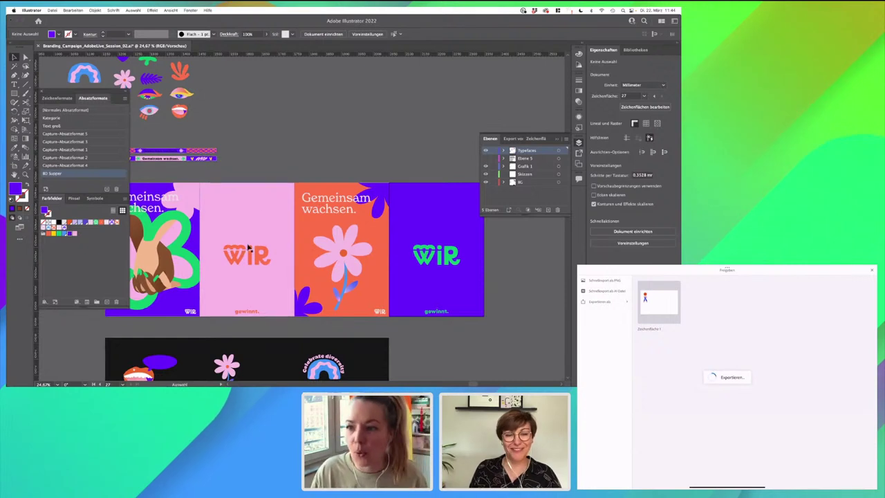
drag(281, 251, 313, 226)
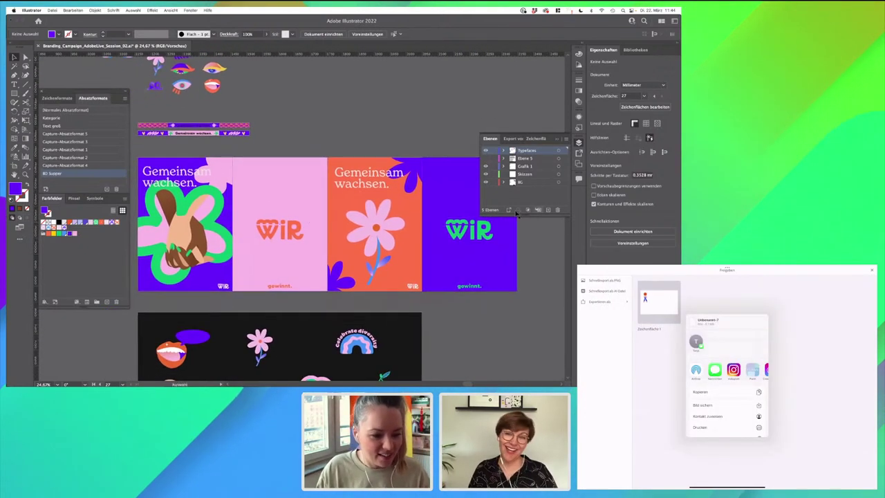
click(556, 138)
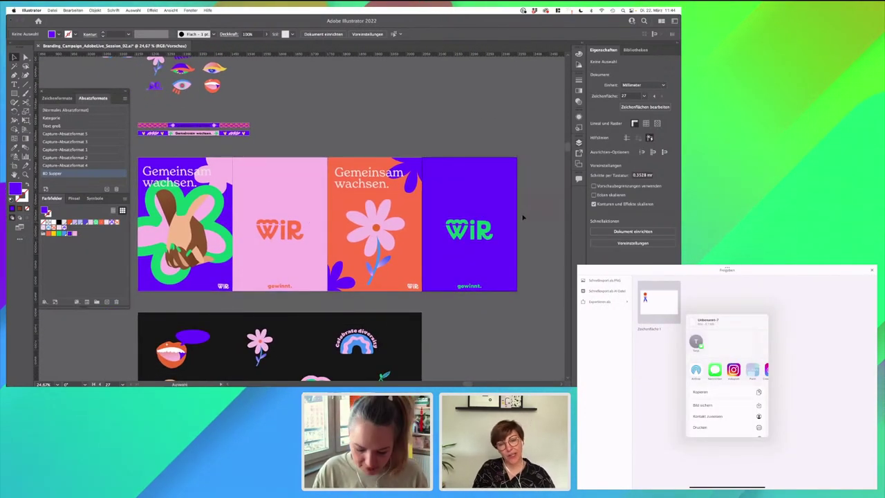
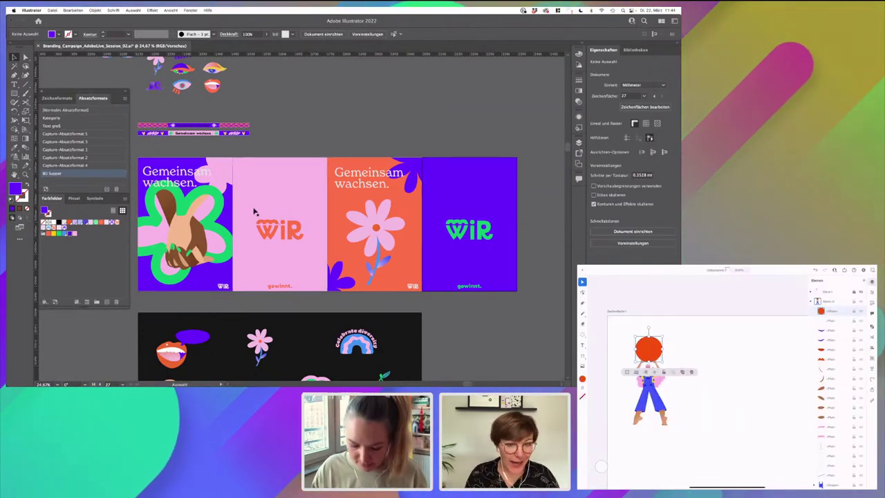
scroll(419, 235, down, 4)
scroll(419, 235, right, 3)
key(shift+o)
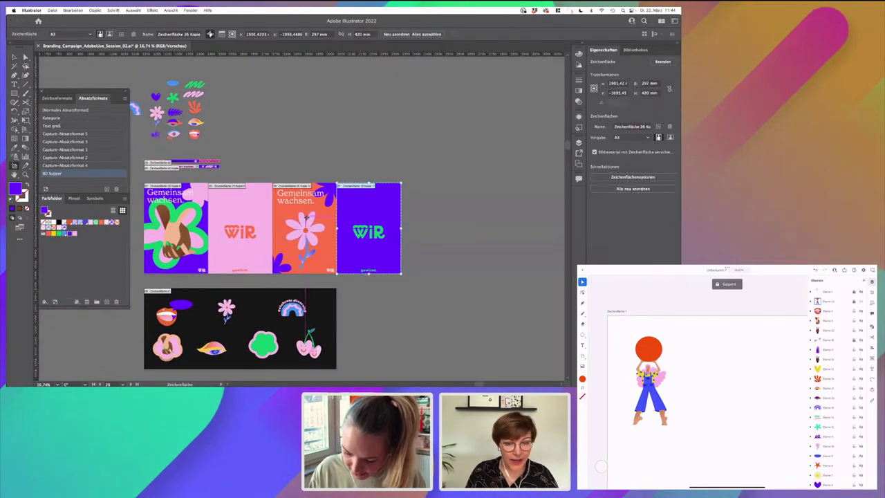
mouse_move(295, 221)
mouse_down()
mouse_move(441, 222)
mouse_move(424, 222)
mouse_up()
scroll(409, 240, right, 3)
click(260, 211)
drag(261, 205, 390, 209)
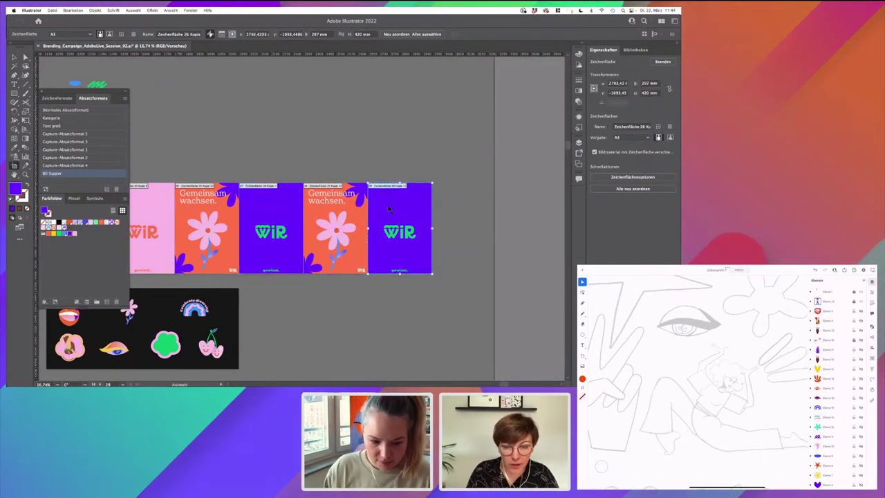
key(Escape)
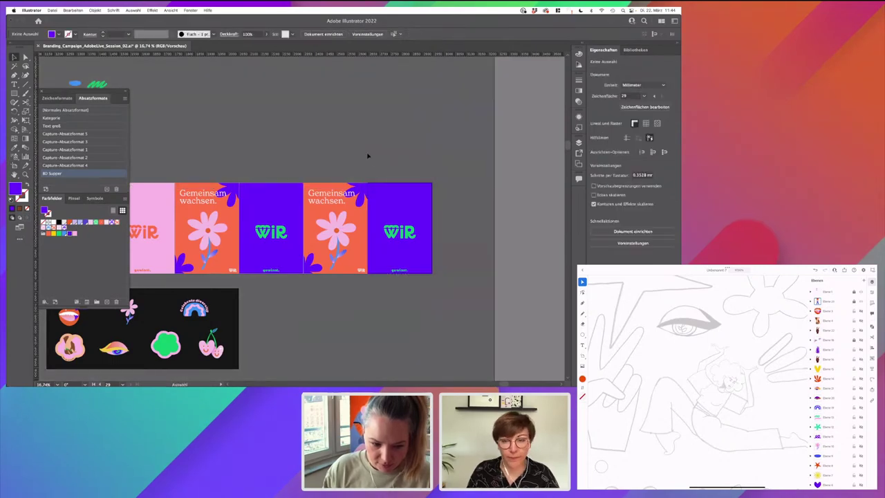
- Fill the background of the duplicated violet WIR poster with the coral swatch
click(411, 215)
scroll(412, 215, left, 3)
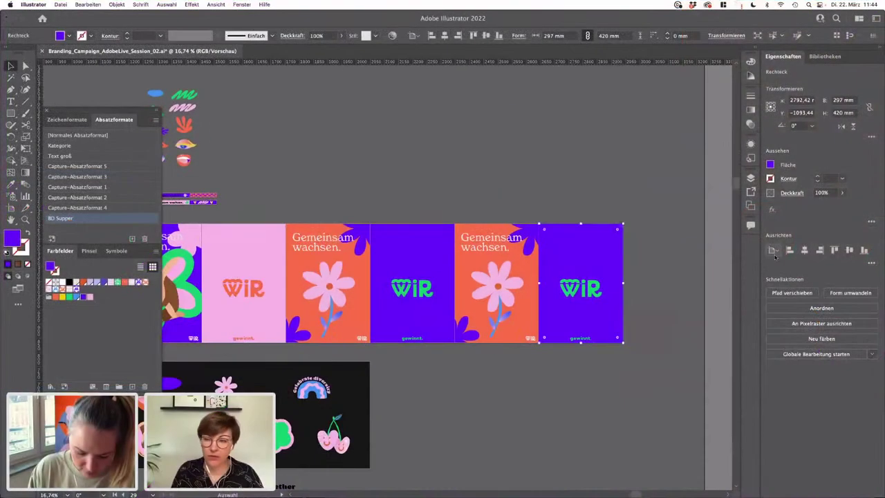
click(55, 297)
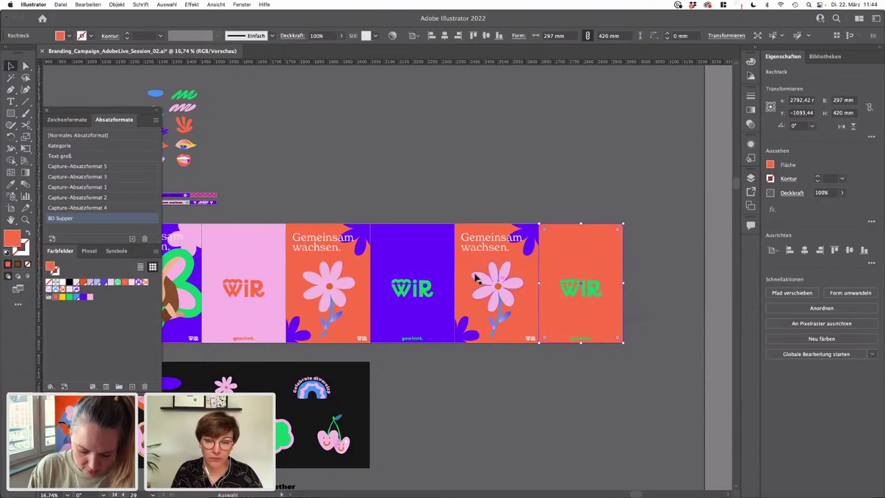
click(467, 261)
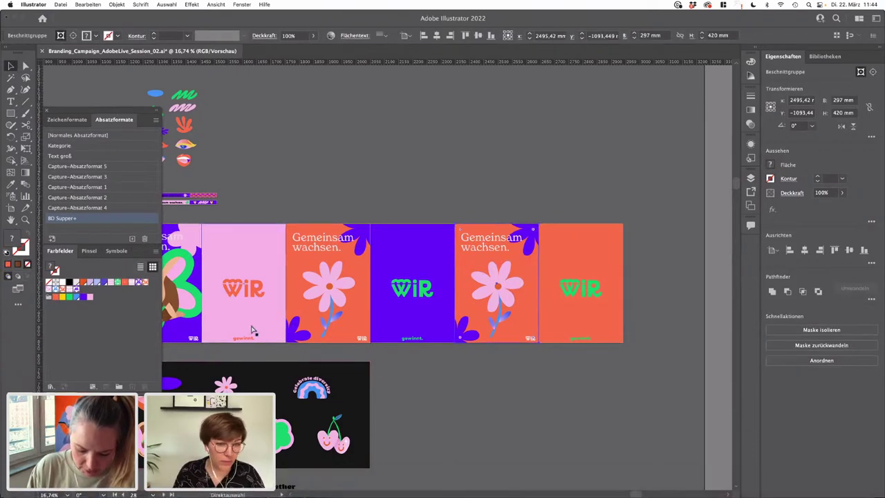
- Switch to Finder, open "Unbenannt-7 kopieren 1.ai" in Illustrator and select the whole figure with the ball
key(super+Tab)
key(super+Tab)
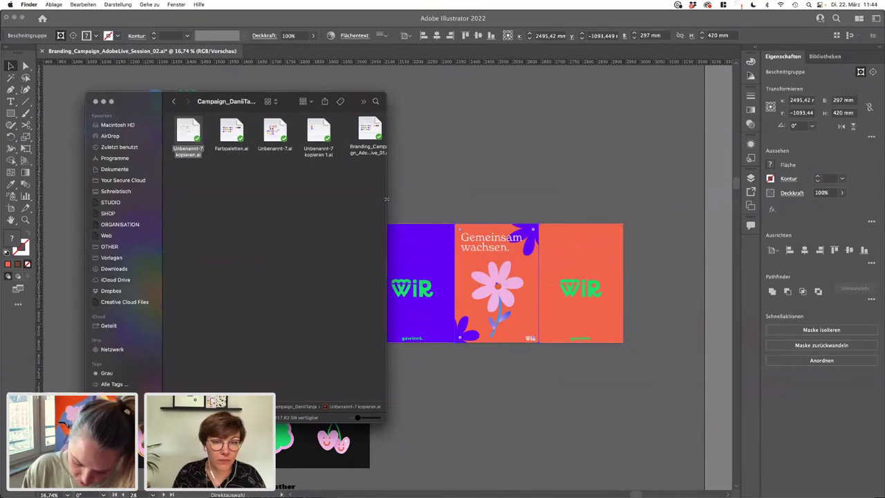
drag(387, 199, 521, 205)
double_click(313, 130)
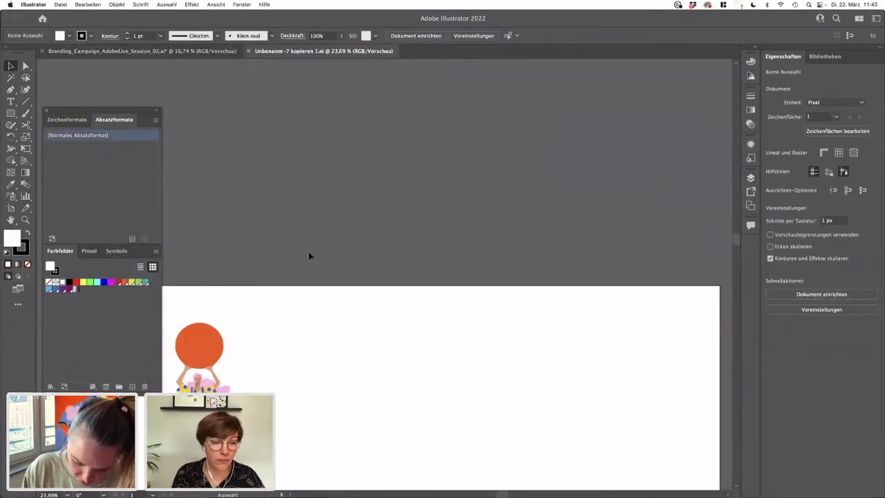
scroll(310, 255, down, 5)
scroll(292, 343, left, 3)
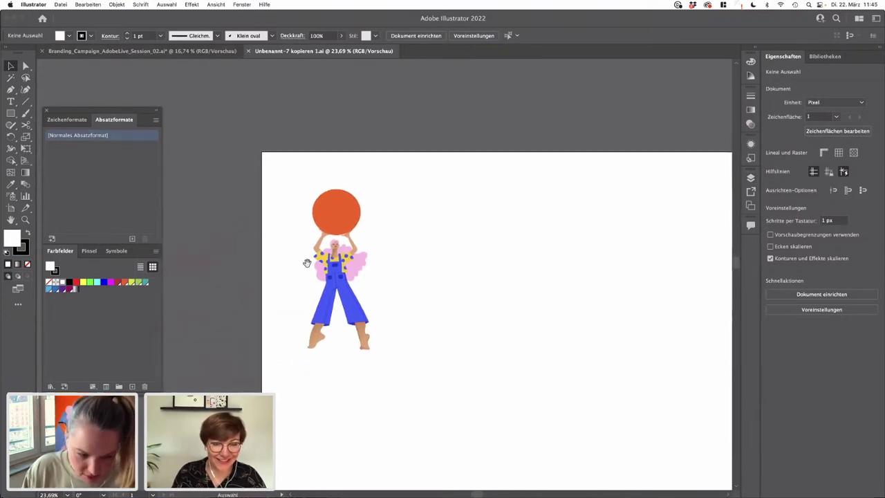
key(super+a)
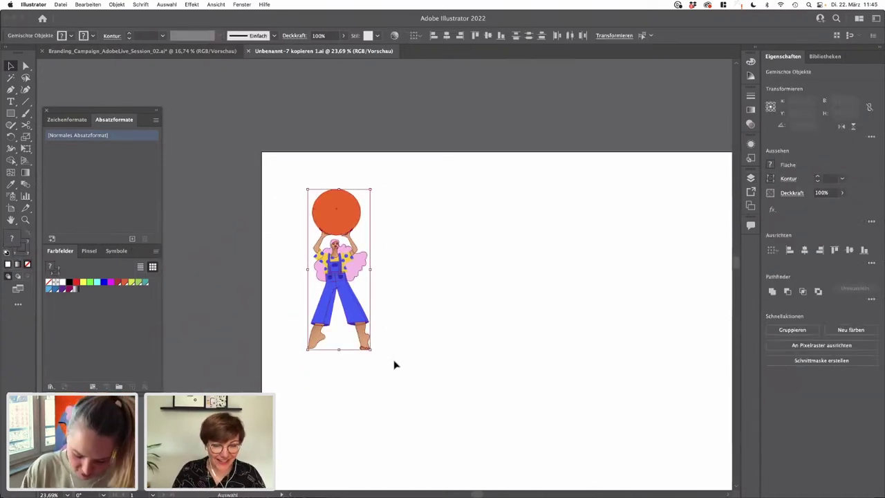
- Return to the Branding_Campaign document and release the clipping mask on the duplicated coral flower poster
click(139, 51)
drag(527, 243, 423, 239)
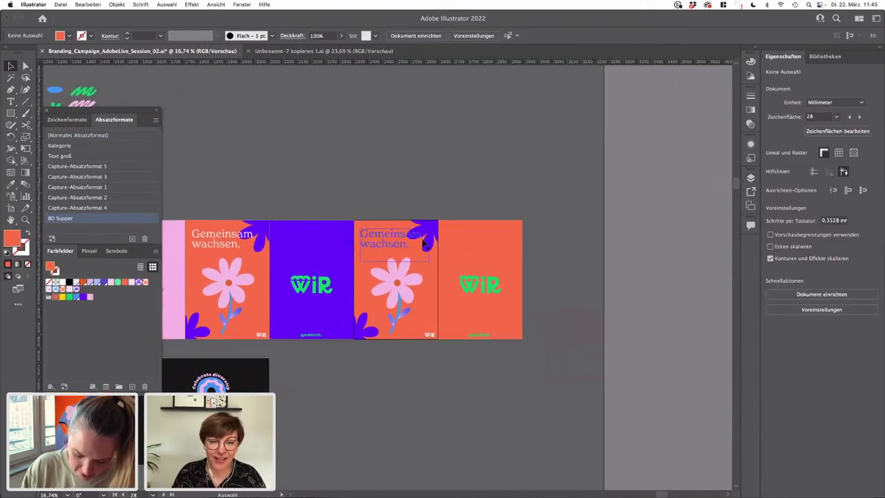
scroll(421, 238, up, 5)
click(359, 280)
drag(362, 285, 362, 224)
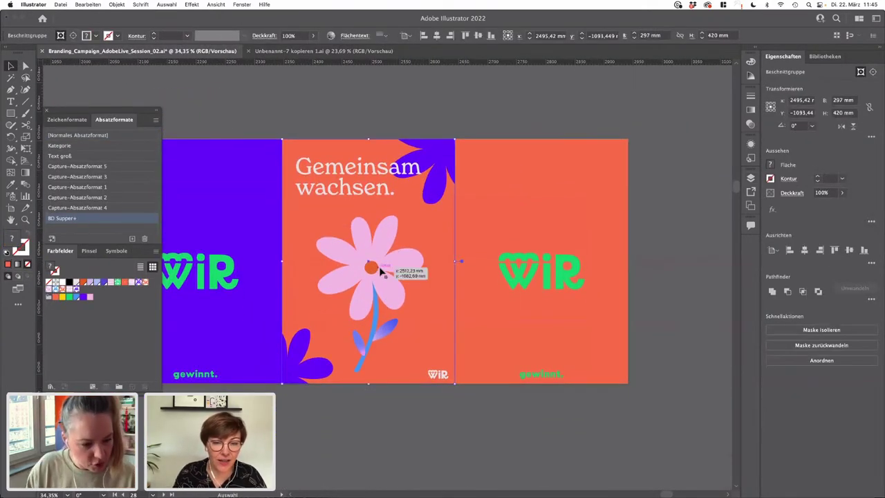
key(super+alt+7)
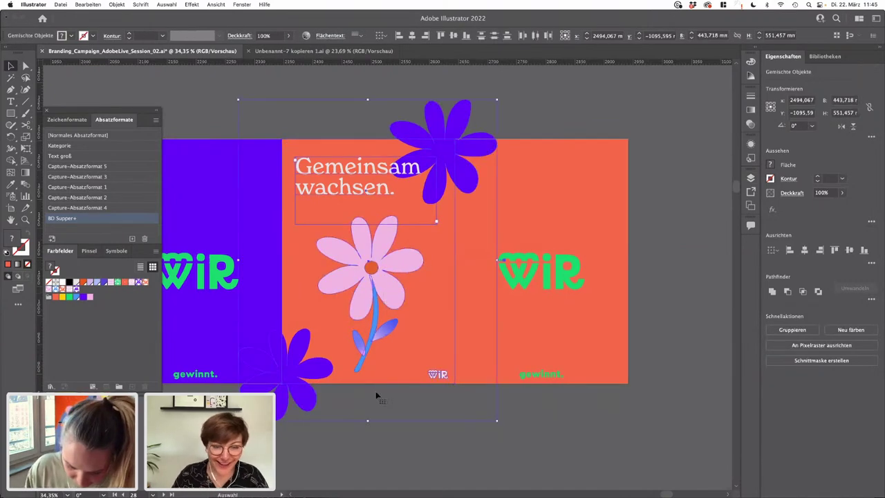
- Delete both violet corner flowers from the duplicated coral poster
click(345, 414)
click(303, 395)
key(Delete)
scroll(474, 356, up, 3)
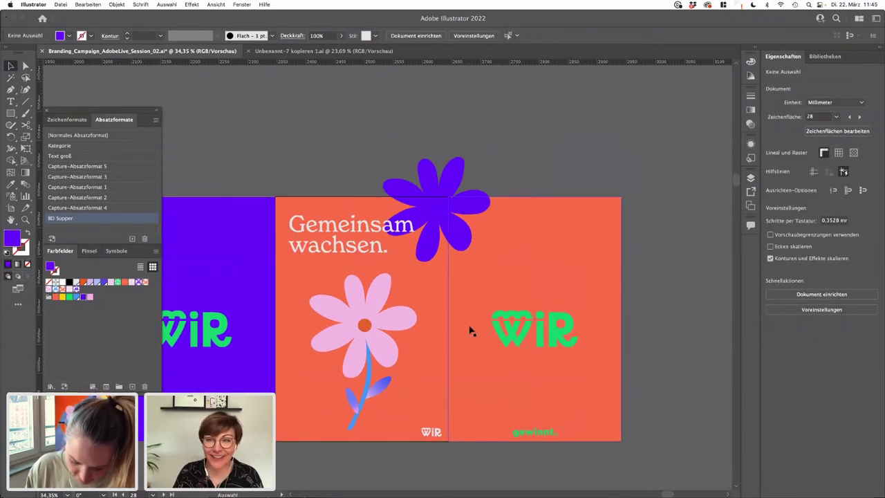
click(446, 192)
key(Delete)
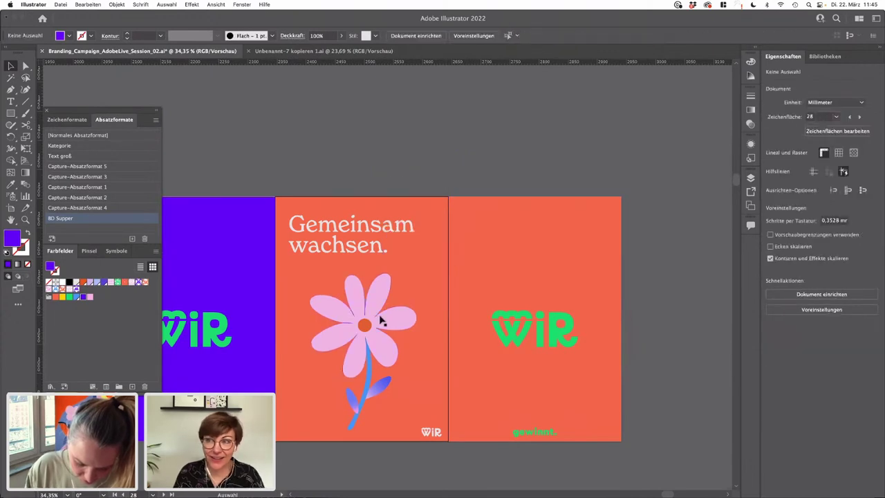
- Remove the pink flower motif piece by piece from beneath the headline on the duplicated coral poster
click(361, 350)
key(Delete)
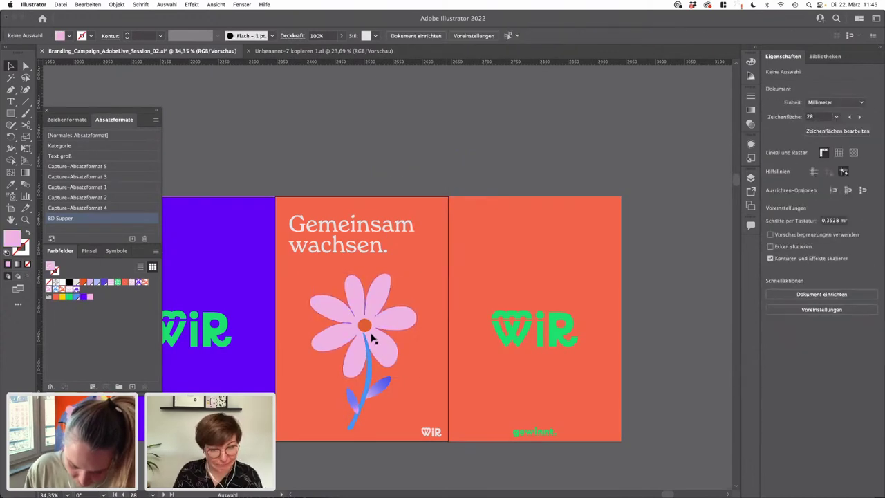
click(367, 329)
key(Delete)
click(385, 347)
key(Delete)
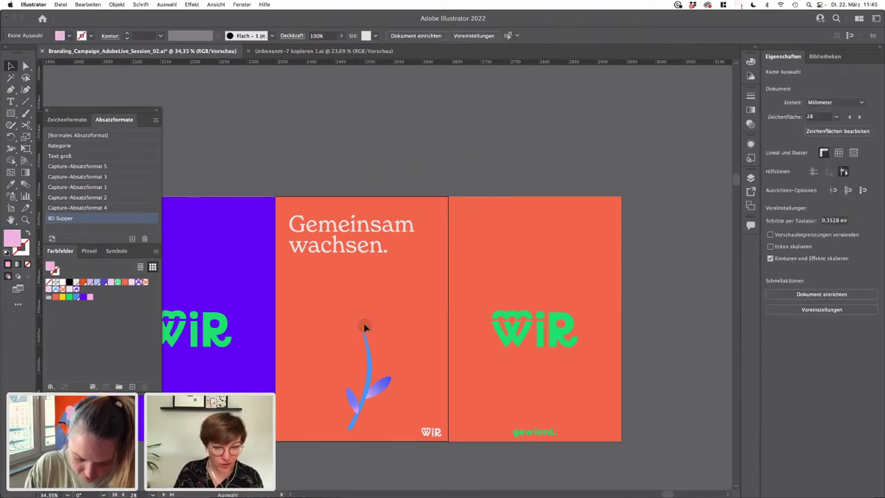
click(371, 378)
key(Delete)
click(383, 386)
key(Delete)
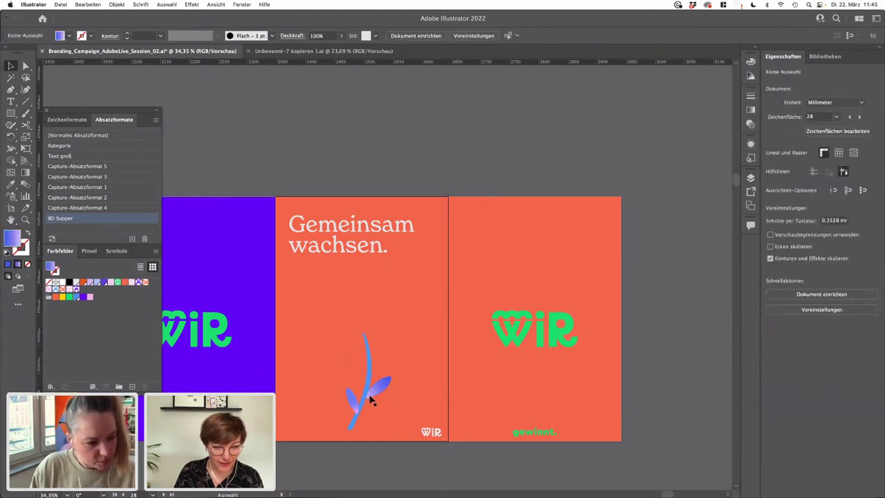
- Delete the blue stem and its leaves from the orange "Gemeinsam wachsen." poster beside the last WiR poster
click(372, 396)
key(Delete)
click(369, 400)
key(Delete)
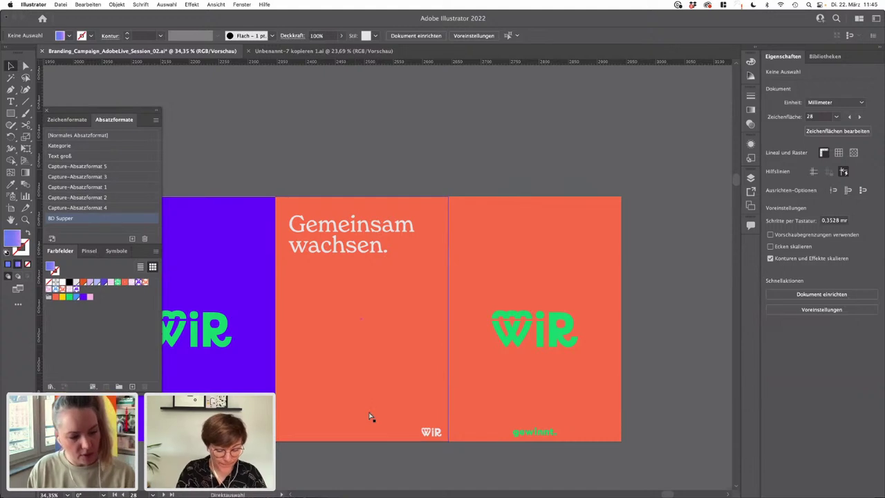
- Paste the woman with the ball into the orange poster, scale her to about 141 × 363 mm, and bring the headline in front
key(super+v)
drag(388, 289, 363, 332)
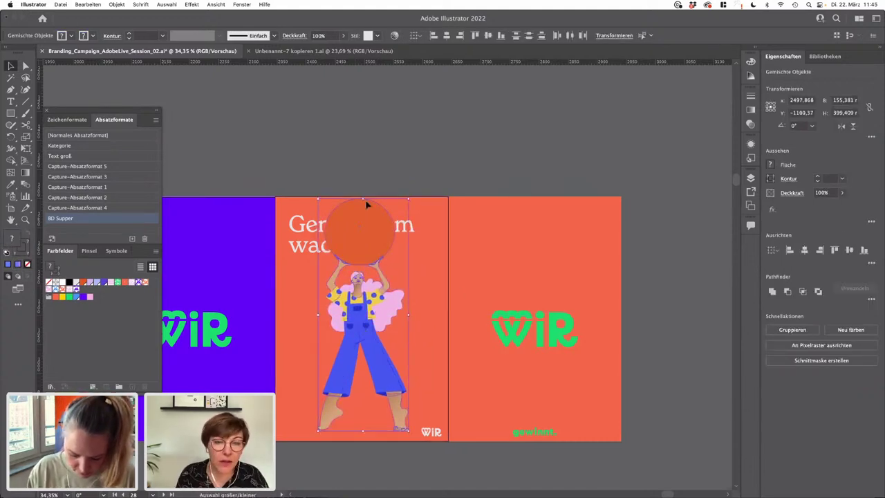
drag(364, 201, 368, 220)
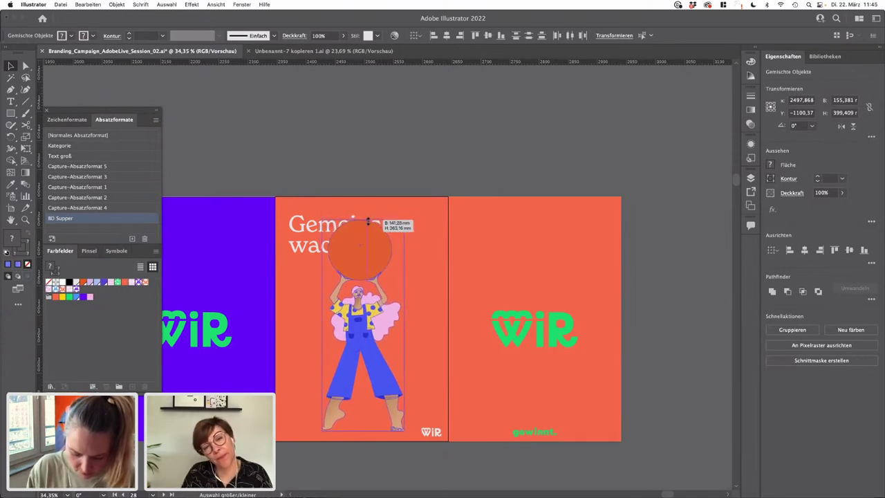
click(305, 242)
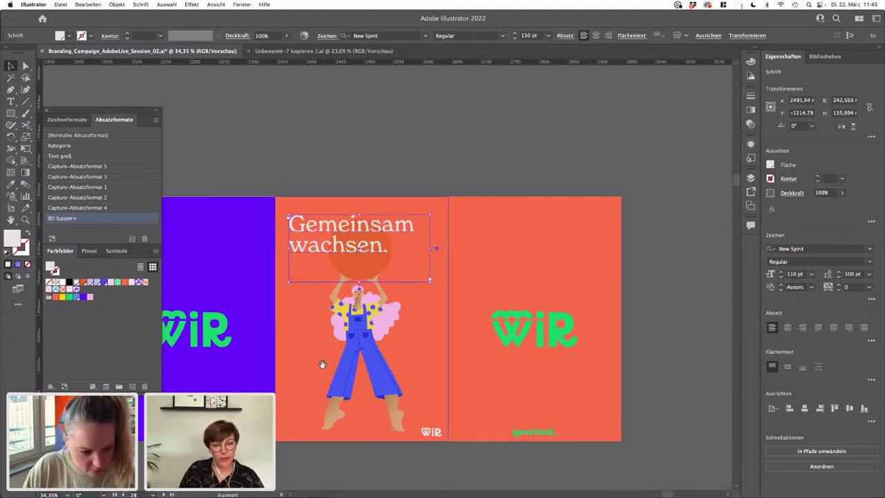
- Fill the background rectangle of the poster with the woman with light blue
drag(322, 365, 510, 355)
scroll(509, 357, down, 2)
drag(451, 415, 509, 397)
click(563, 351)
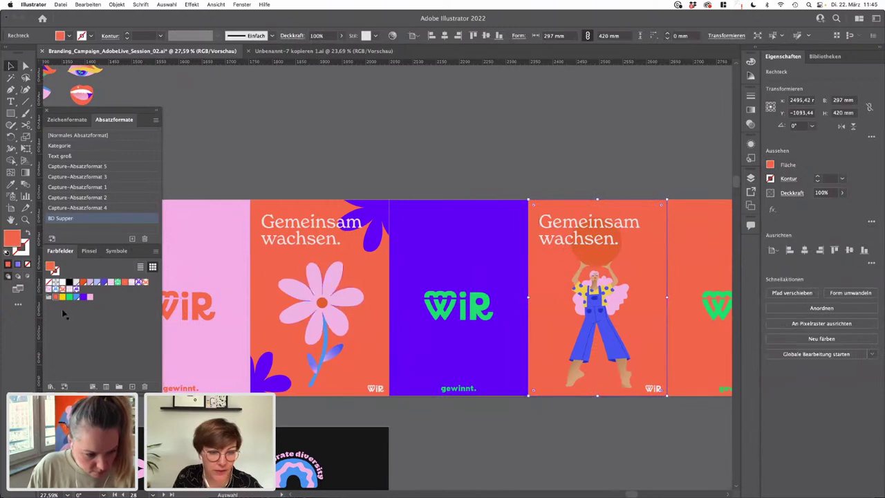
click(90, 298)
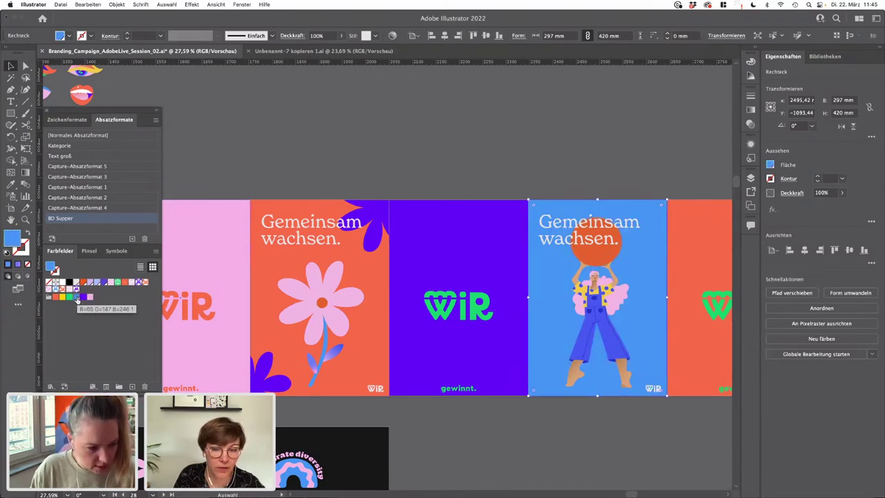
- Try green as the background of the poster with the woman, then restore the light blue
scroll(388, 317, down, 5)
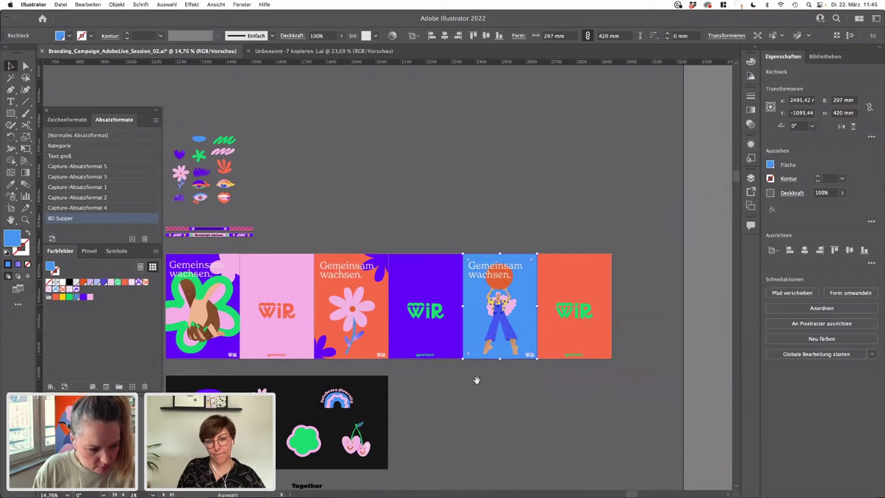
drag(477, 387, 509, 368)
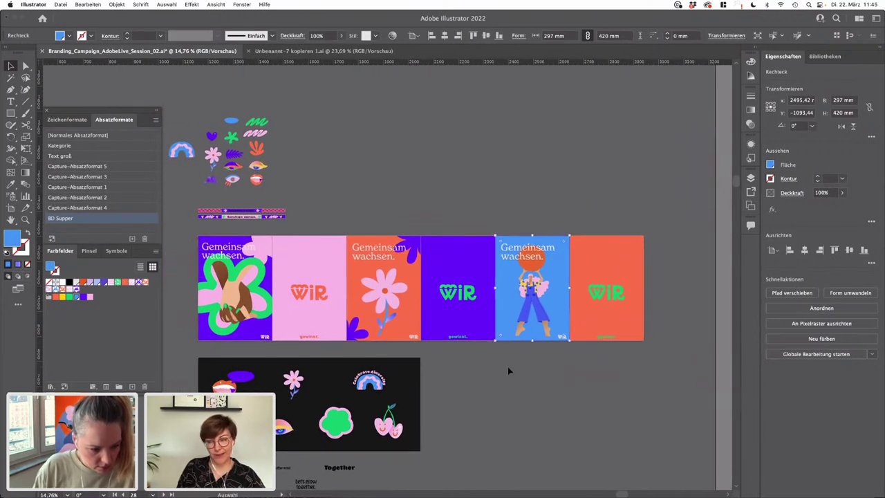
click(68, 297)
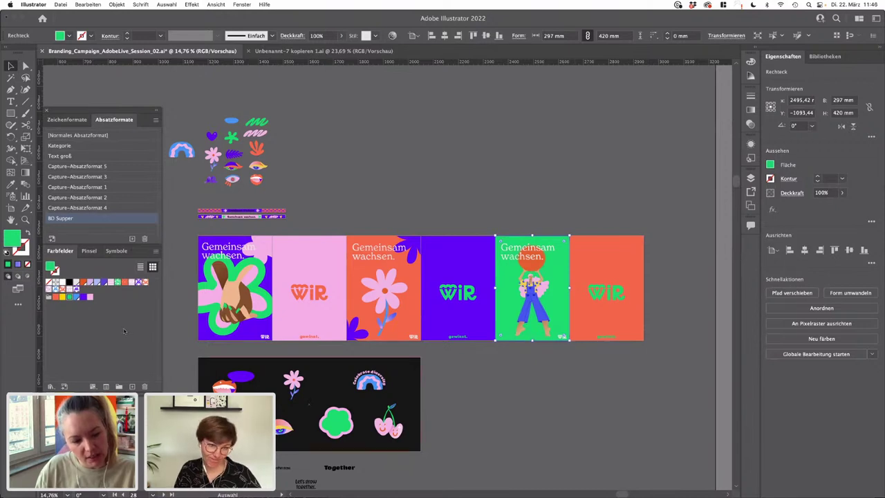
click(77, 297)
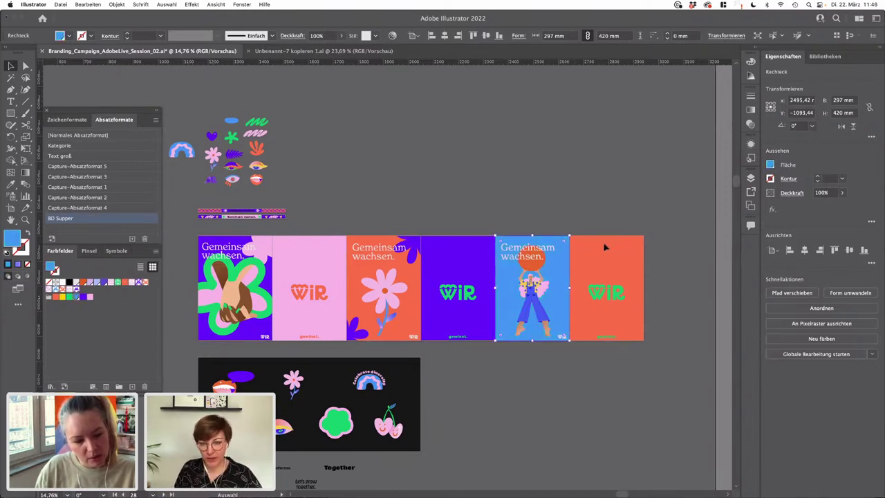
- Fill the background of the last poster in the row with yellow
click(601, 215)
scroll(666, 272, up, 1)
scroll(666, 272, up, 3)
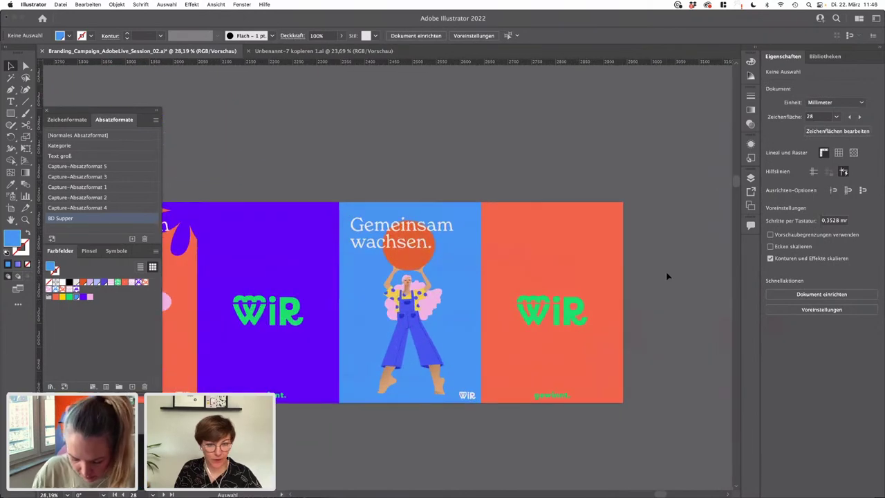
click(592, 244)
click(64, 298)
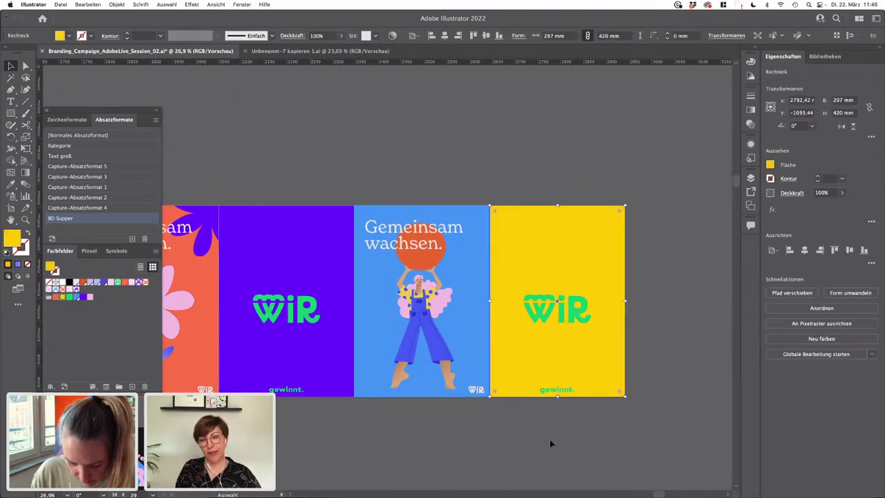
- Recolour the WiR logo and the "gewinnt." text on the yellow poster light blue
click(556, 315)
click(77, 297)
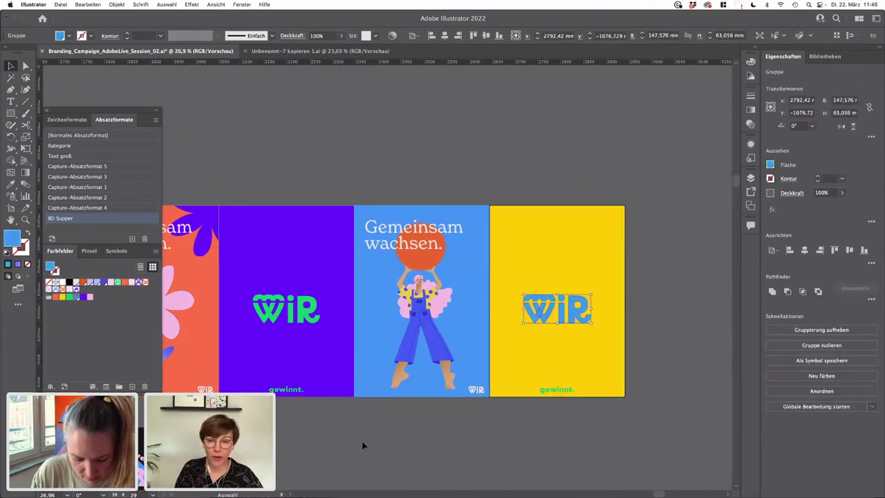
click(544, 391)
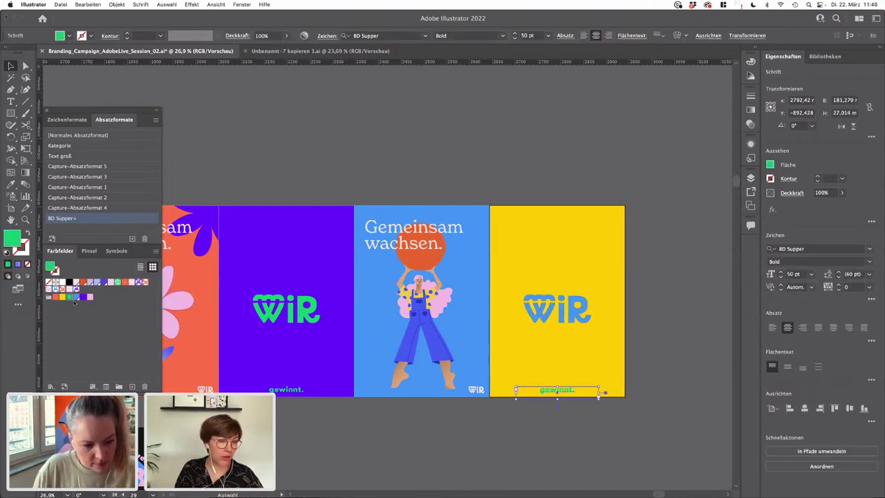
click(76, 298)
click(574, 451)
- Move the "Gemeinsam wachsen." headline off the blue poster onto the empty canvas above it
scroll(574, 451, down, 5)
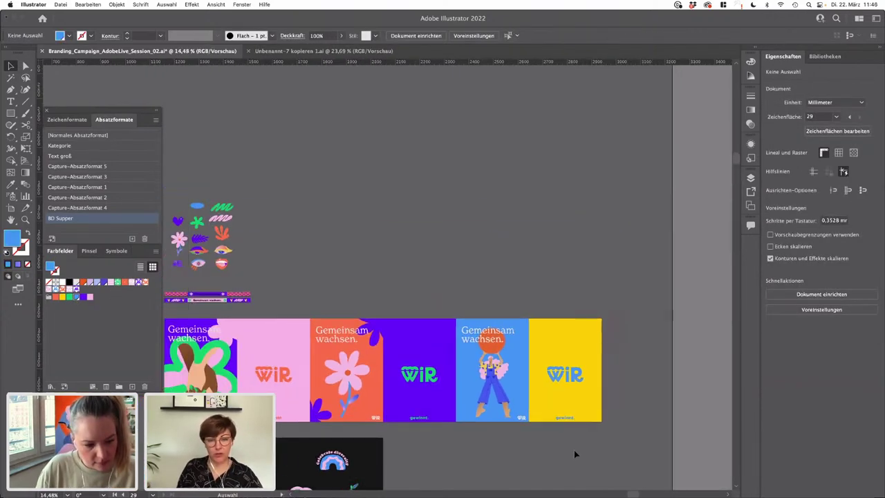
drag(574, 452, 625, 366)
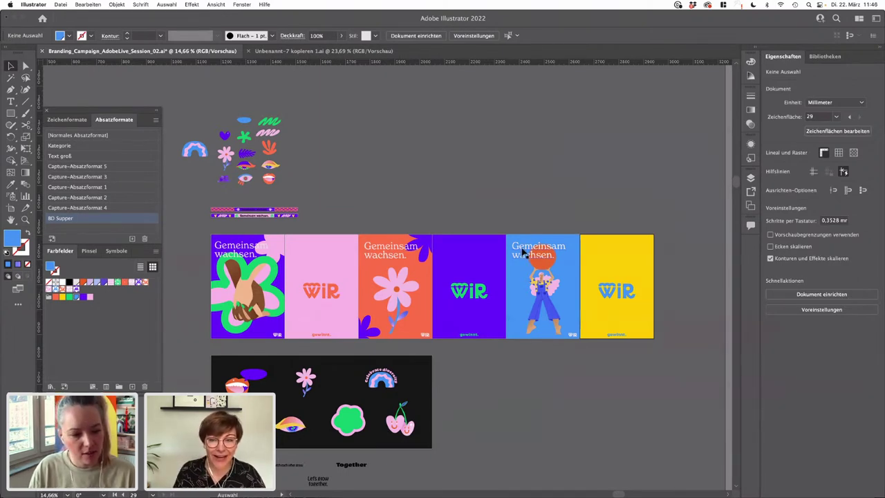
drag(521, 252, 519, 185)
click(513, 374)
drag(513, 373, 454, 336)
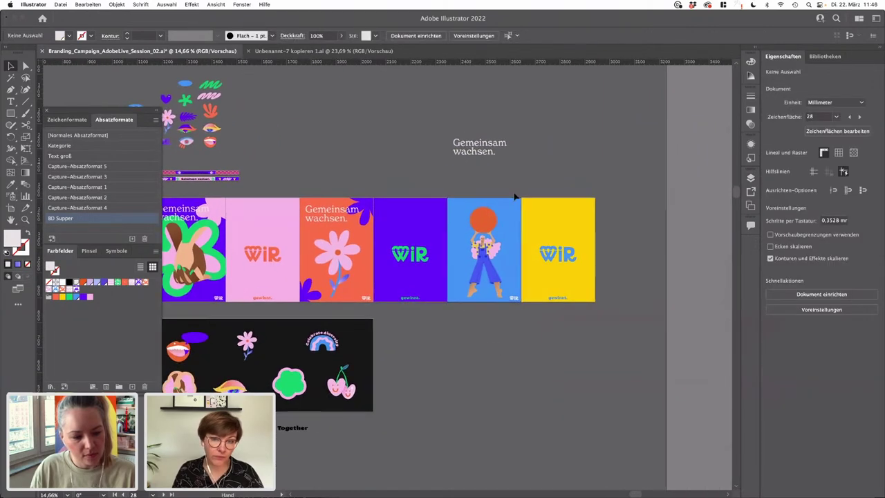
- Replace the wording of the moved headline with "Together."
scroll(480, 148, up, 5)
scroll(479, 147, up, 1)
triple_click(512, 168)
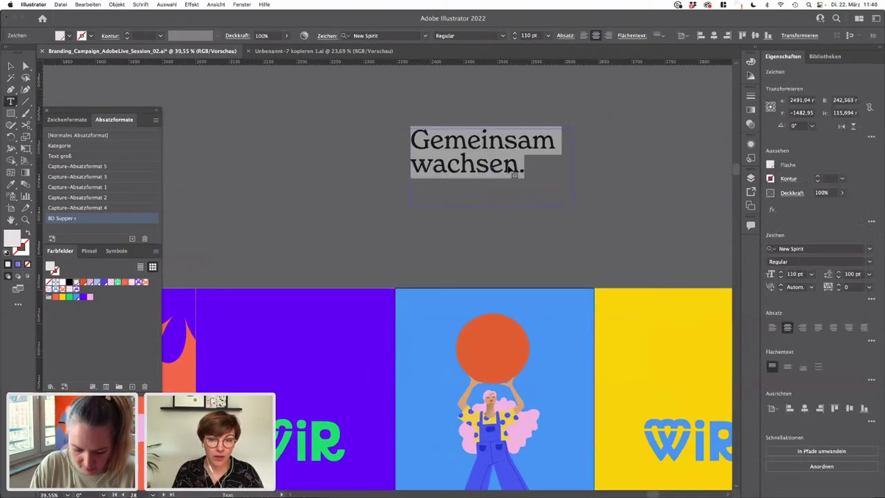
text(Together.)
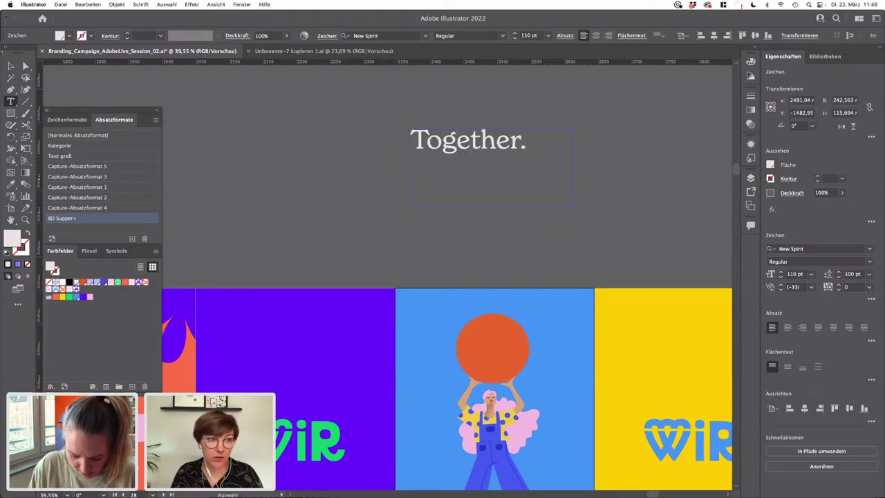
click(10, 65)
- Duplicate the woman's orange ball onto the "Together." text and enlarge the copy to about 183 × 174 mm around the word
drag(390, 251, 309, 296)
click(405, 402)
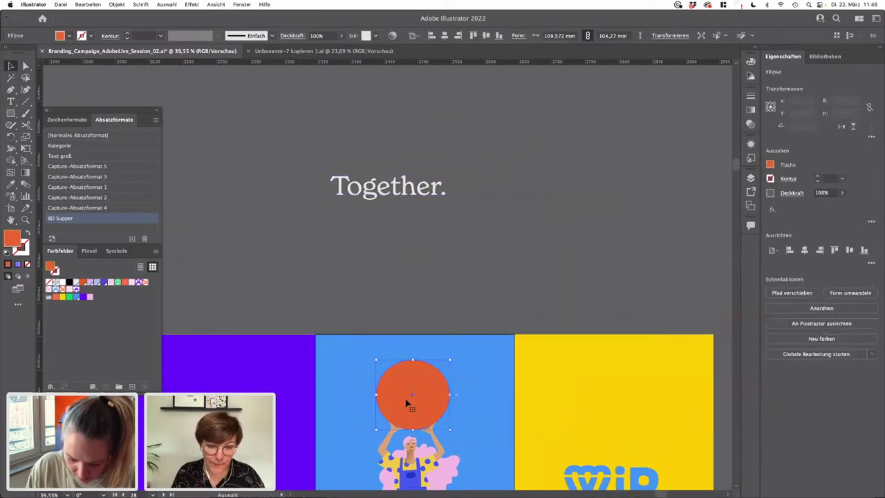
drag(419, 398, 418, 186)
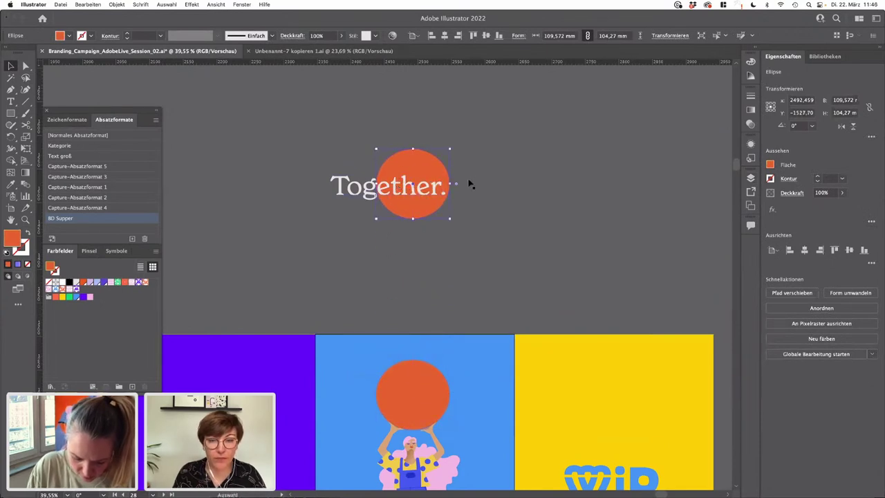
drag(449, 151, 583, 143)
drag(437, 150, 398, 151)
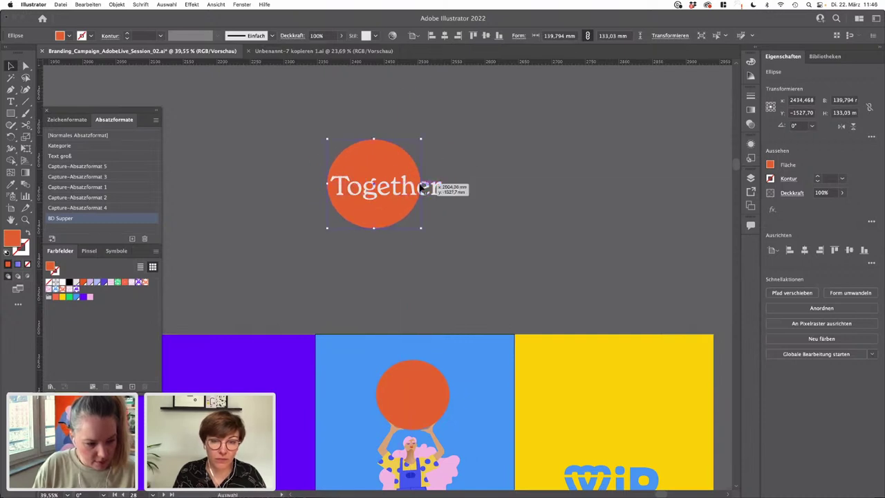
drag(422, 184, 450, 185)
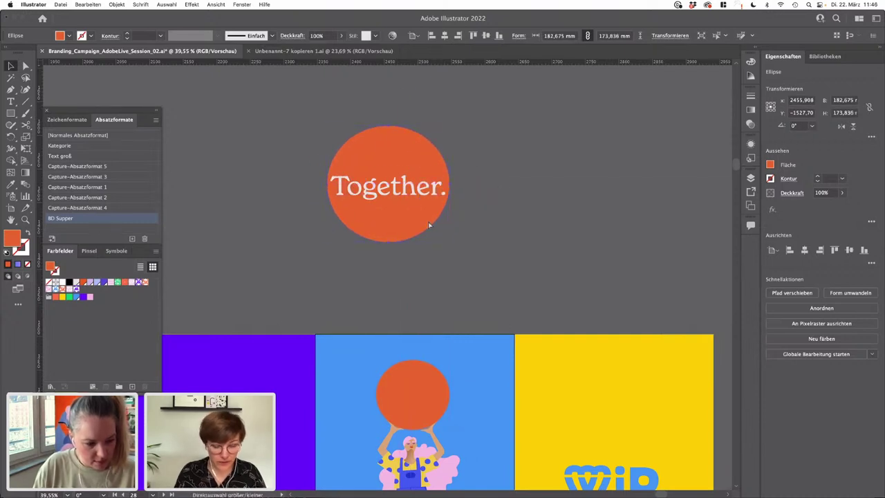
- Bring the copied circle in front of the "Together." text and warp the text into it with an envelope made from the top object
key(super+shift+bracketright)
click(362, 188)
key(ctrl+y)
key(ctrl+y)
shift+click(386, 210)
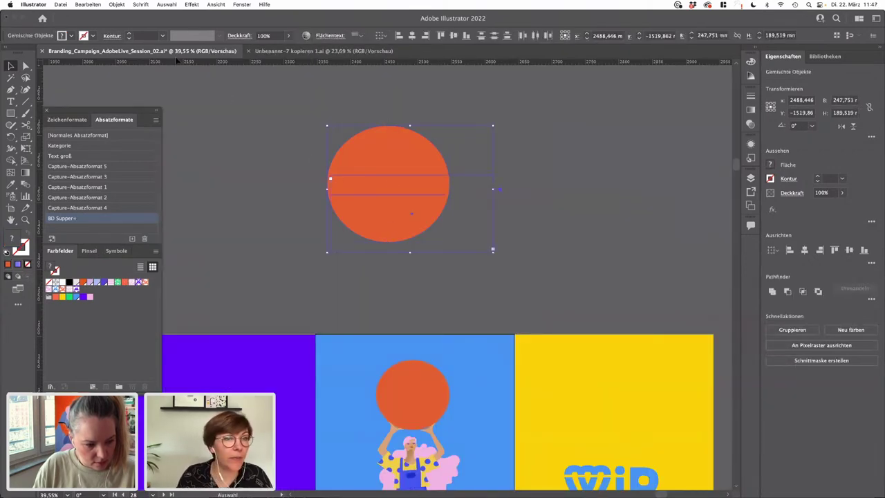
click(119, 6)
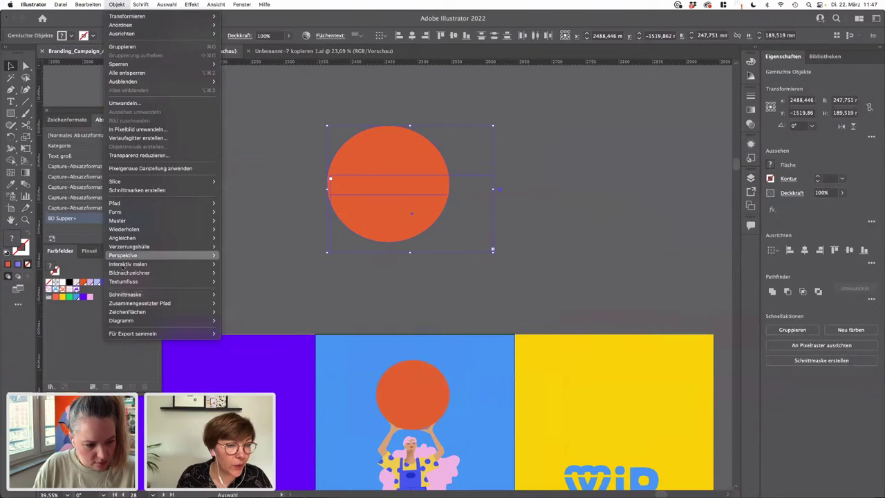
mouse_move(117, 204)
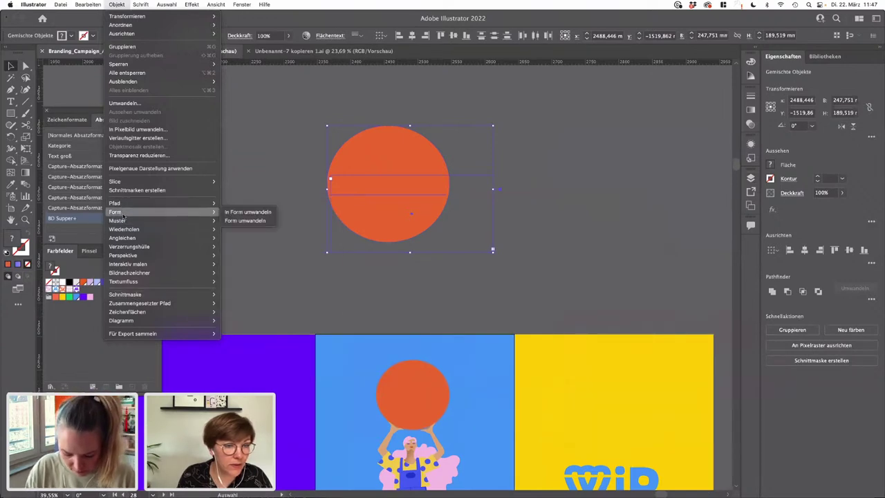
mouse_move(136, 246)
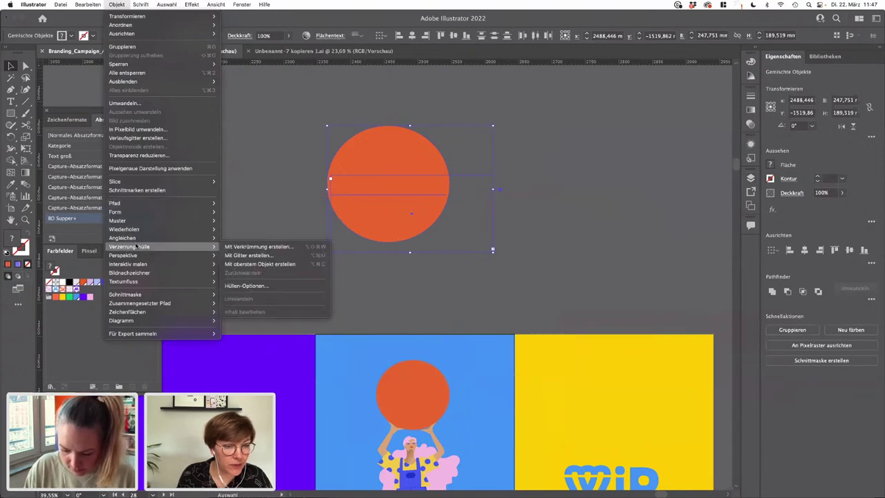
click(270, 264)
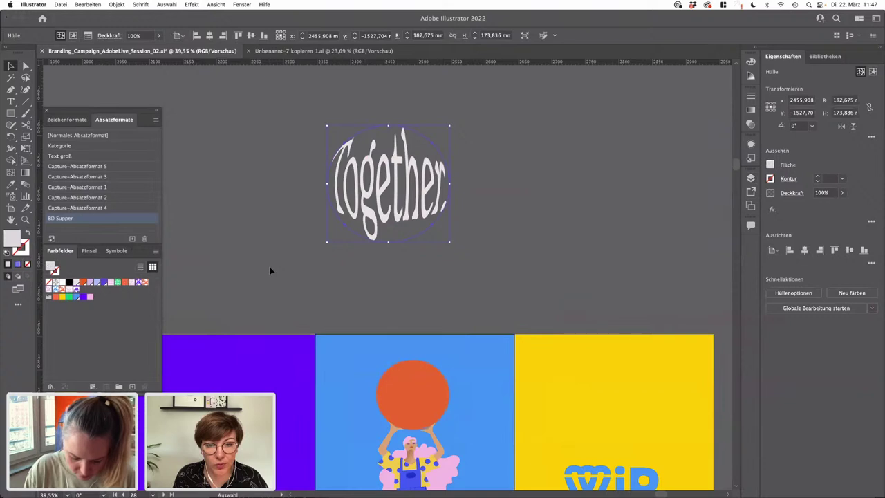
- Place the warped "Together." text centred on the woman's ball, scaled to about 95 × 90 mm
click(524, 276)
scroll(529, 279, right, 3)
drag(337, 182, 346, 369)
drag(258, 374, 316, 372)
scroll(315, 370, up, 5)
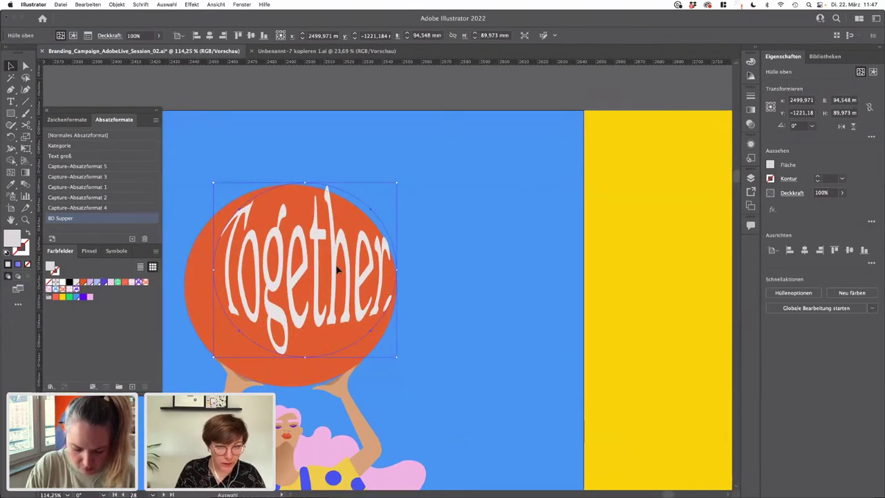
drag(339, 271, 323, 275)
- Check the blue poster in outline view and hide the clipping group that covers it
key(ctrl+y)
click(269, 150)
scroll(291, 170, left, 5)
click(169, 234)
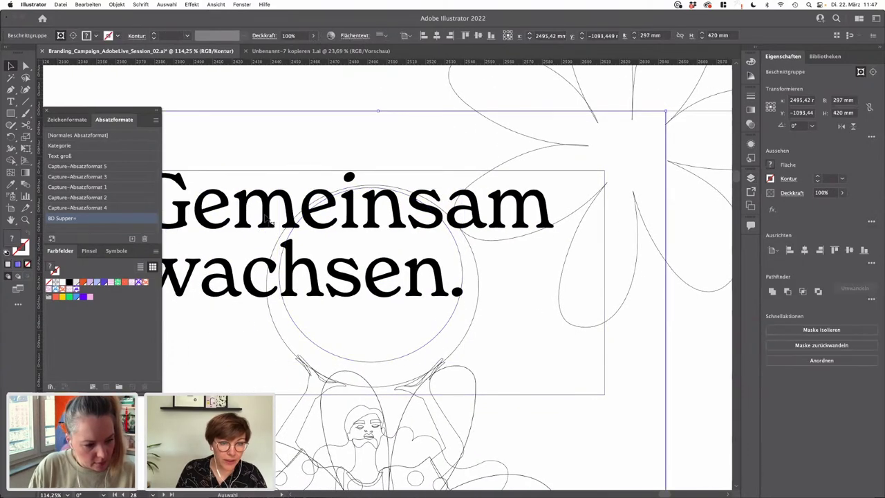
scroll(269, 221, down, 4)
key(ctrl+y)
key(ctrl+y)
key(ctrl+3)
key(ctrl+y)
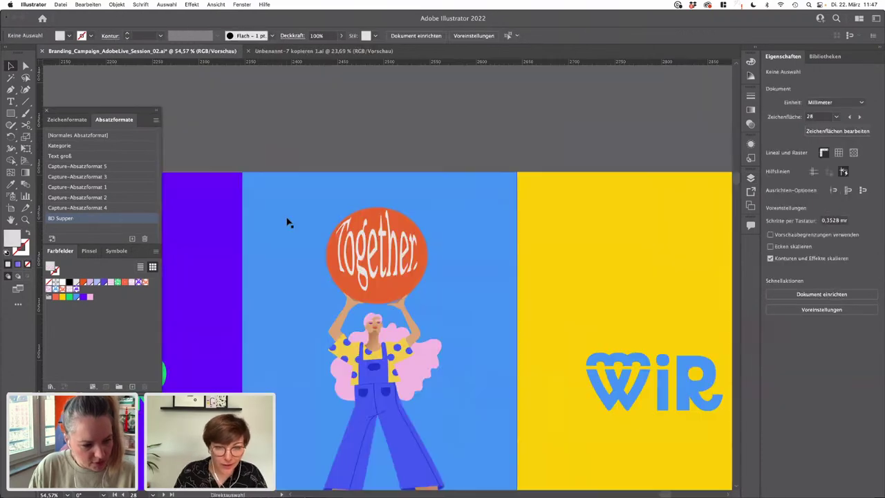
drag(380, 266, 376, 199)
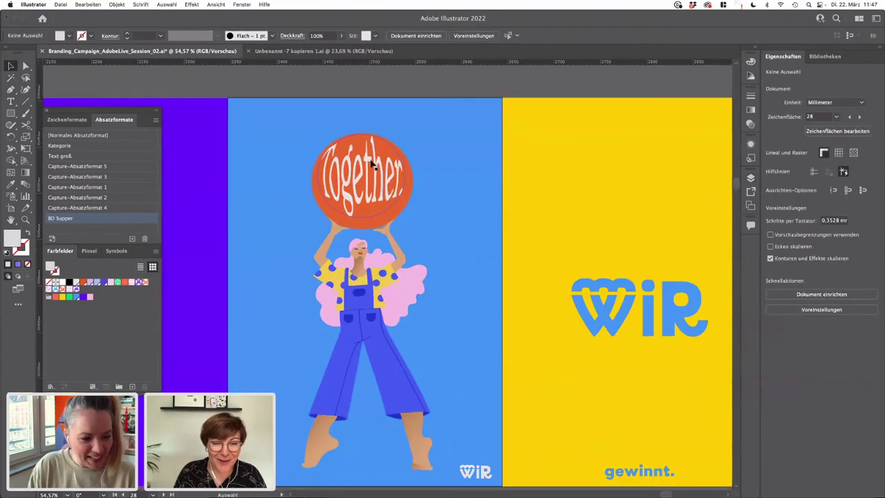
click(373, 166)
shift+click(408, 222)
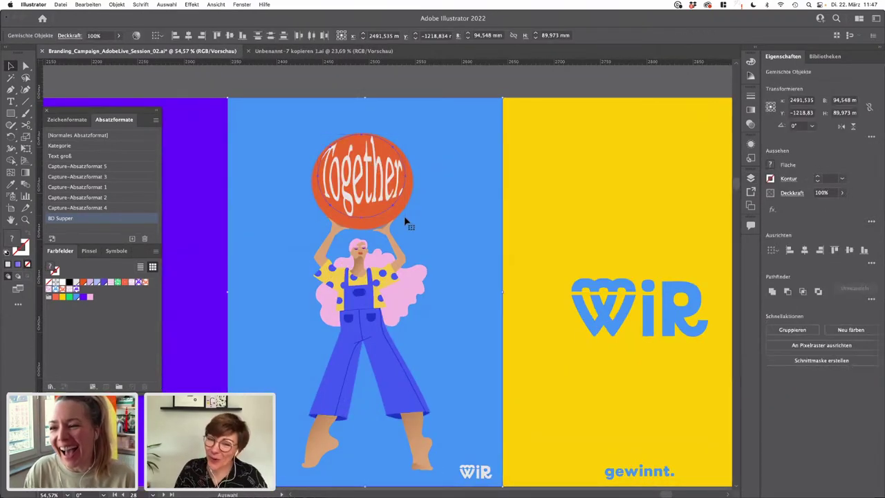
click(308, 91)
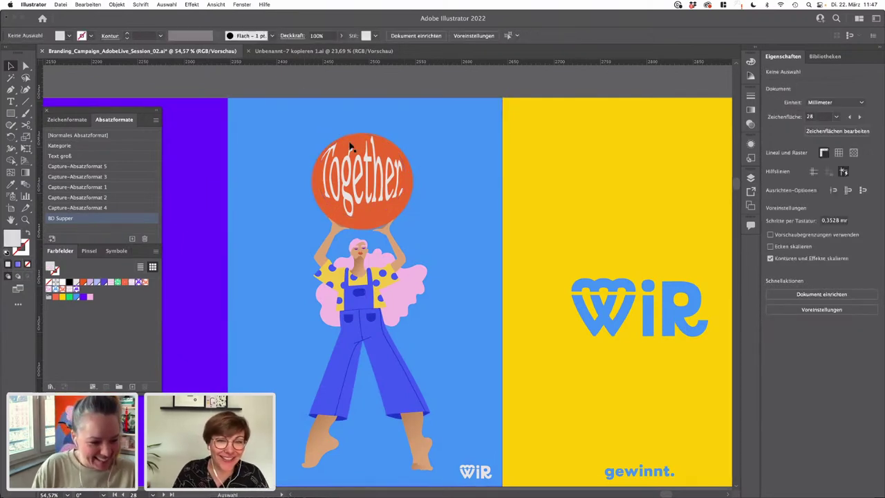
- Enlarge the warped "Together." text to about 112 × 107 mm so that it fills the orange ball
click(350, 156)
drag(405, 217, 415, 227)
drag(320, 196, 312, 196)
drag(413, 183, 414, 186)
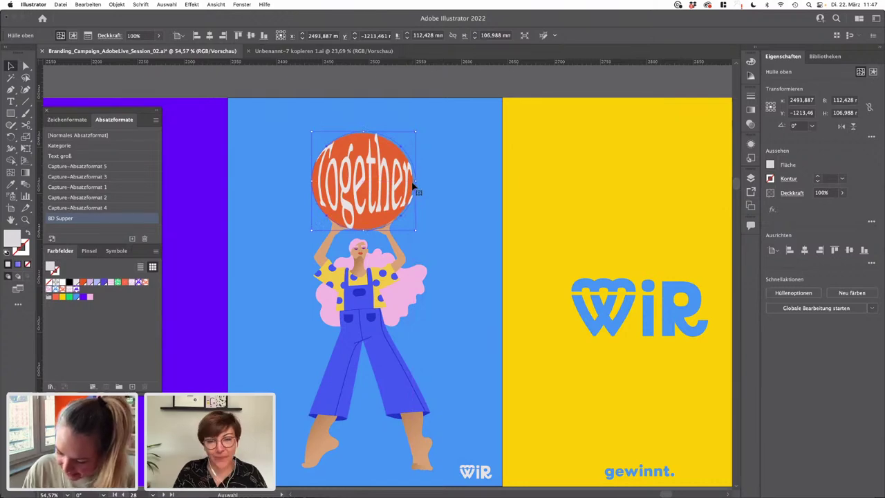
- Scale the warped "Together." text down to about 110 × 104 mm and move it over the orange ball
scroll(413, 184, up, 5)
drag(412, 182, 418, 181)
scroll(413, 185, up, 5)
scroll(419, 181, down, 3)
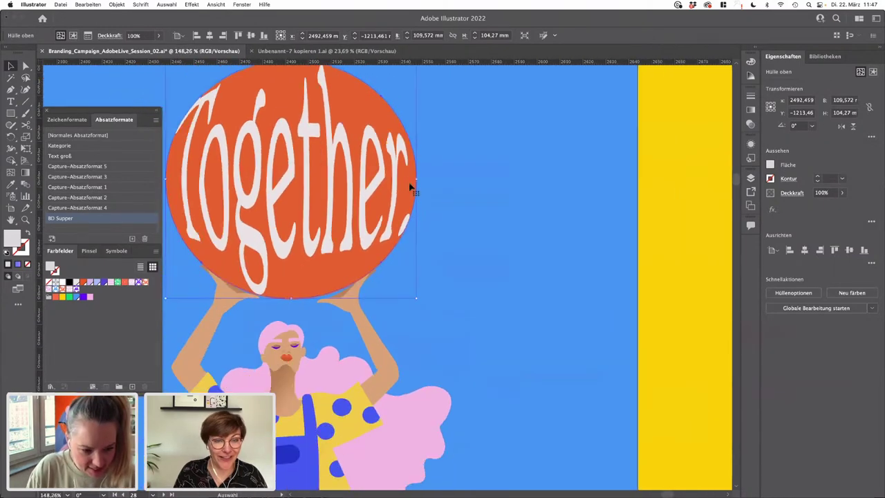
scroll(297, 183, up, 3)
drag(297, 208, 301, 210)
- Select the ball and the warped text in outline view, align their centres and return to the preview
key(super+y)
drag(259, 80, 289, 127)
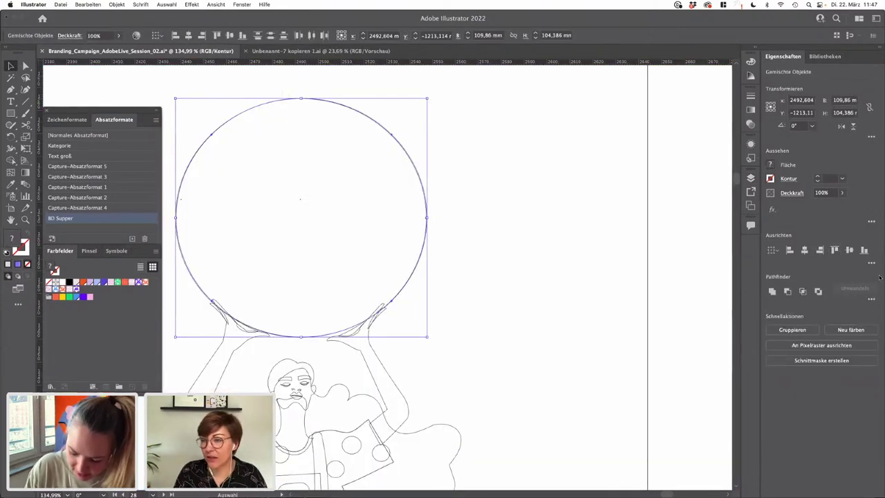
click(873, 300)
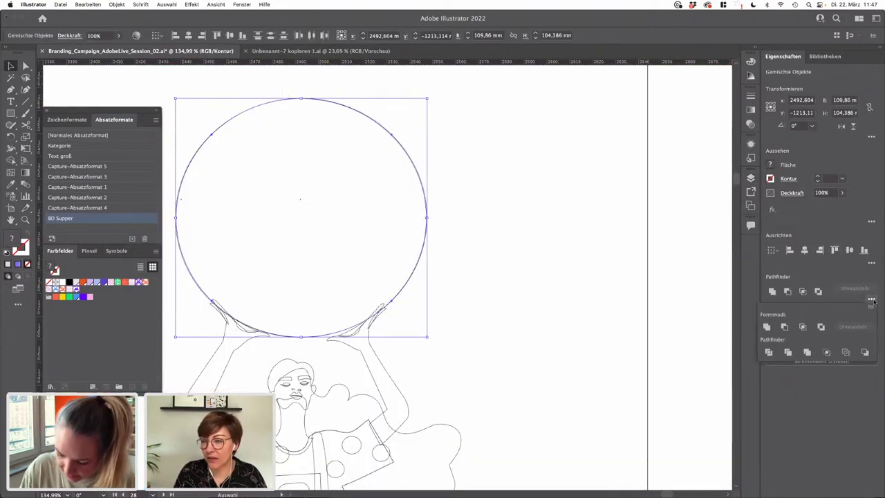
click(872, 262)
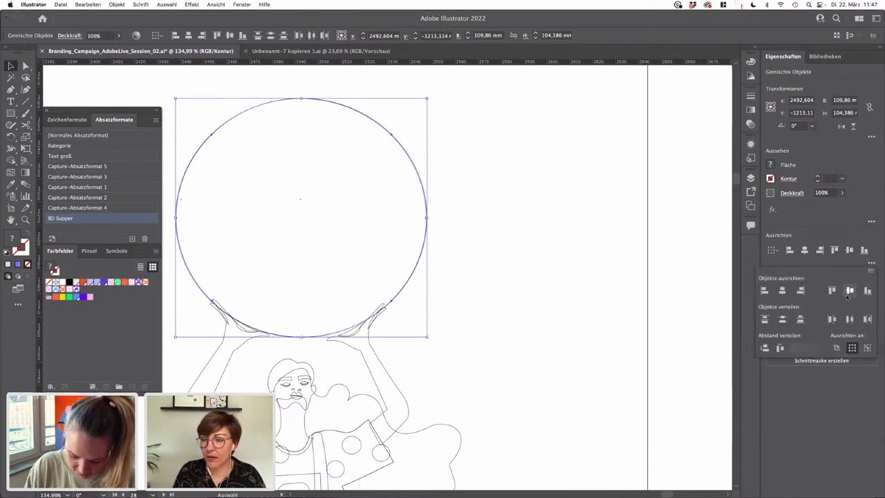
click(782, 291)
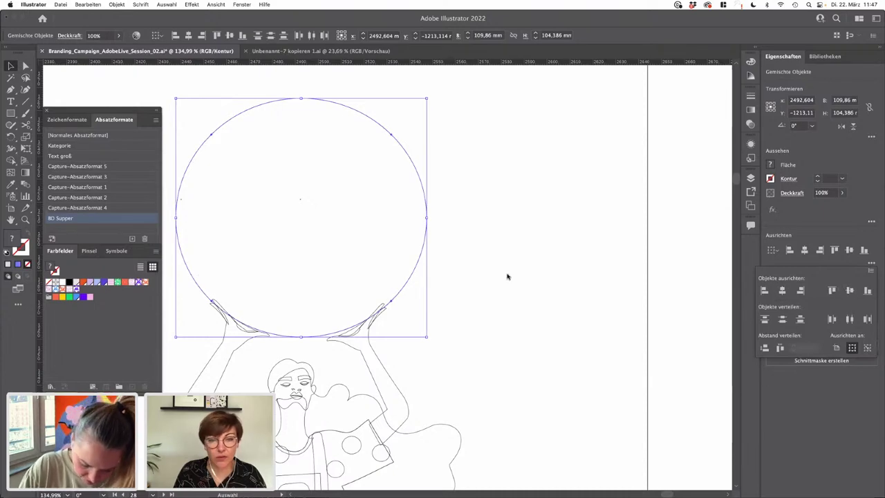
key(ctrl+y)
scroll(507, 277, down, 5)
click(366, 165)
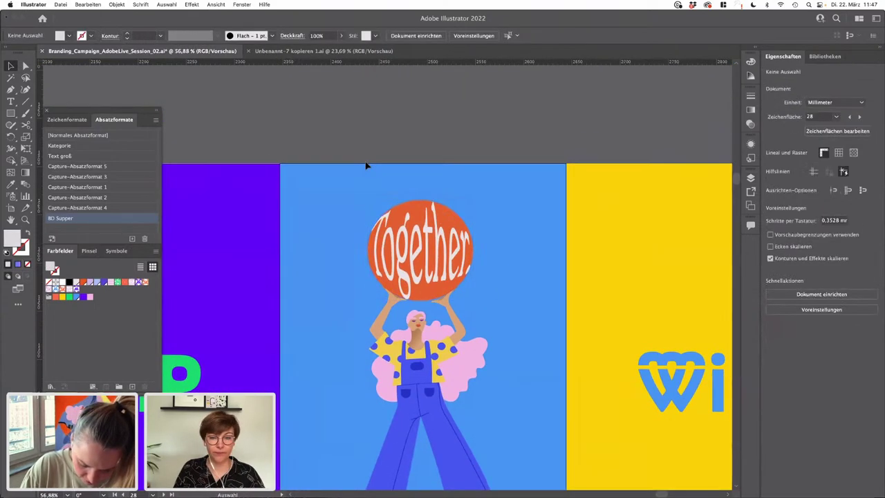
scroll(367, 165, down, 1)
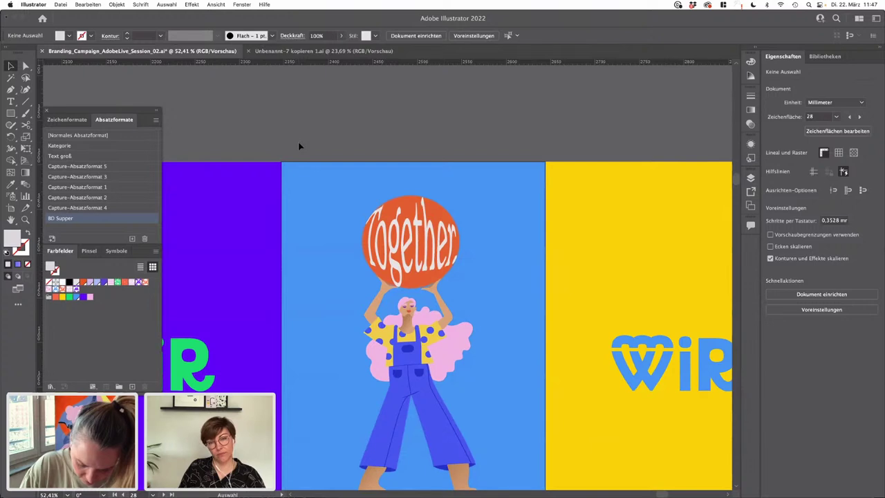
- Open the contents of the "Together." envelope and recolour the text with the pink swatch
key(ctrl+z)
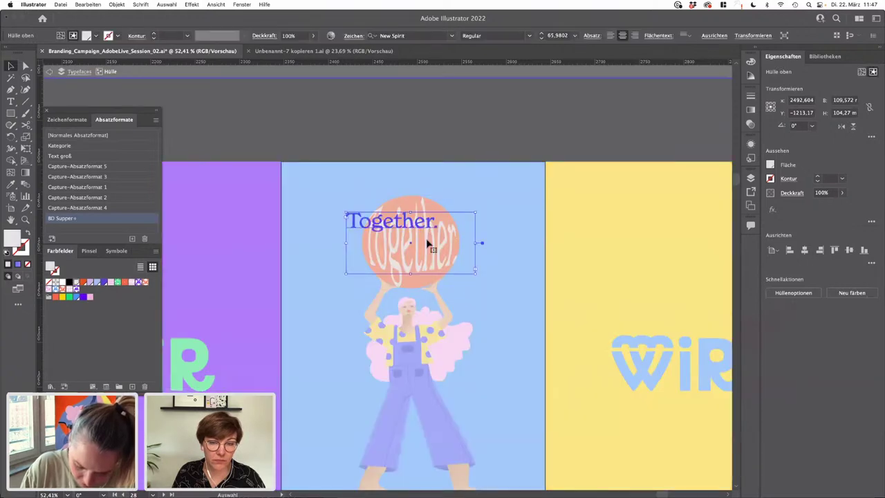
double_click(427, 243)
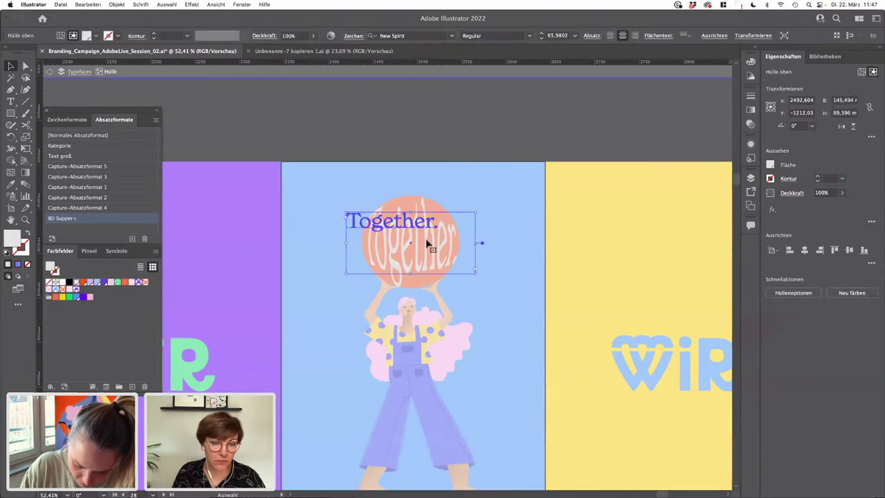
click(89, 298)
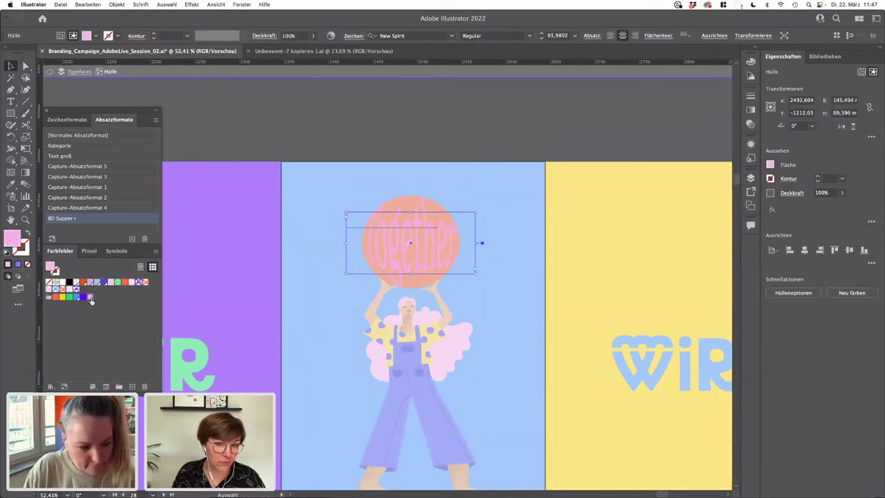
click(249, 141)
click(291, 73)
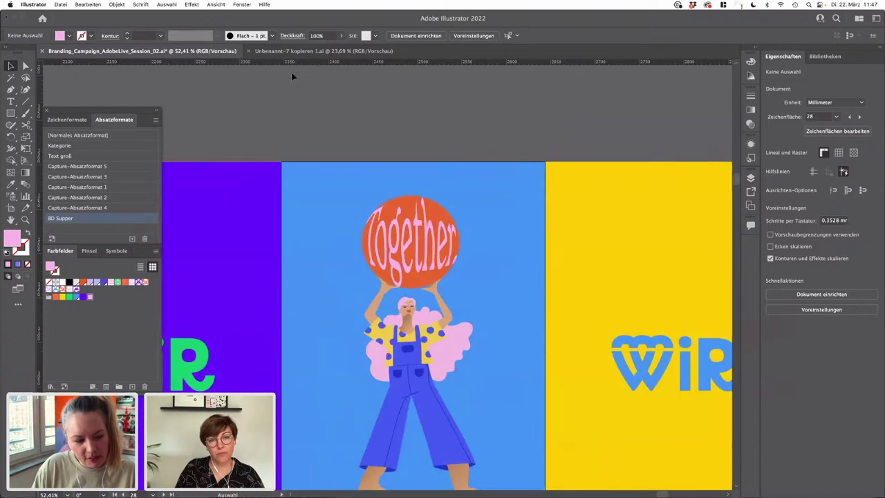
scroll(297, 130, down, 2)
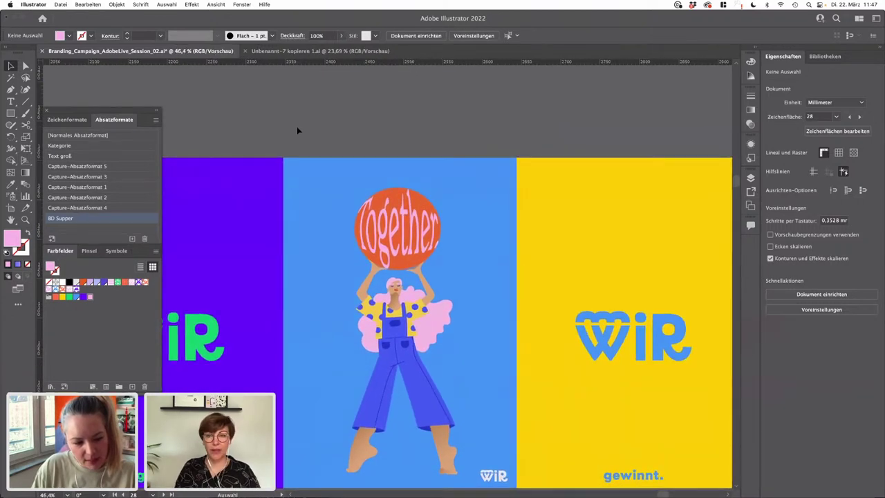
scroll(298, 130, up, 1)
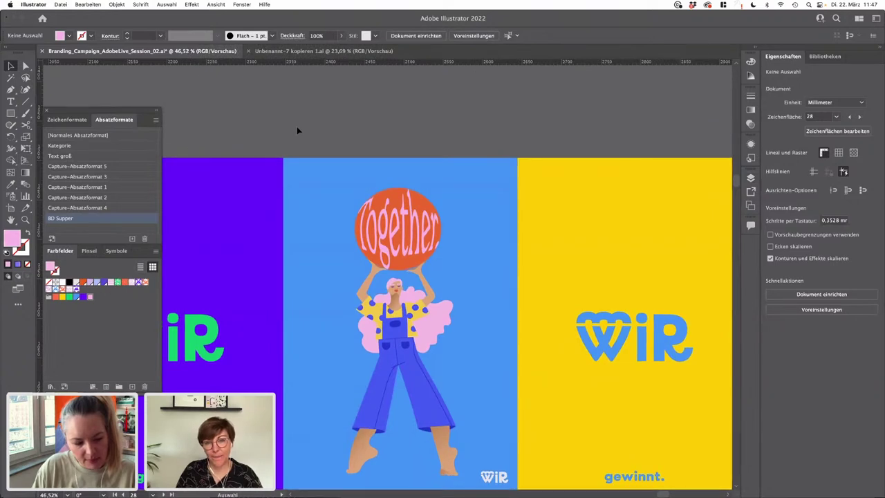
scroll(298, 130, up, 1)
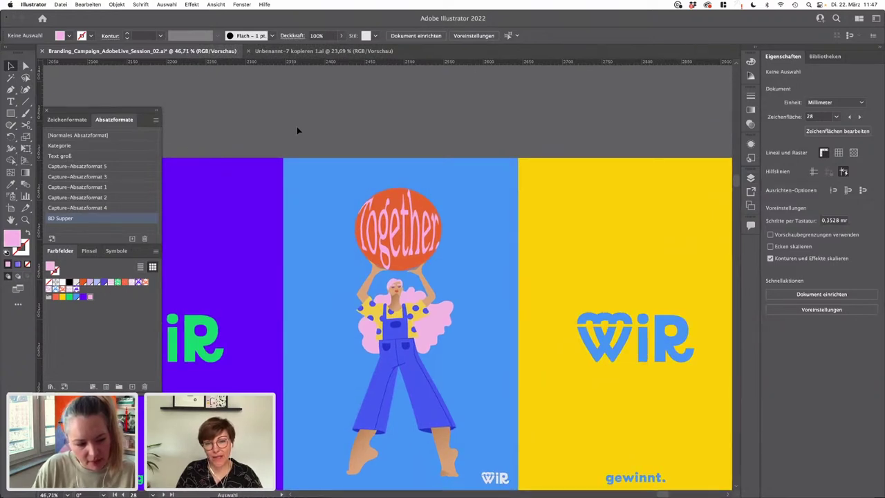
scroll(297, 130, down, 1)
scroll(298, 130, up, 2)
scroll(297, 130, up, 3)
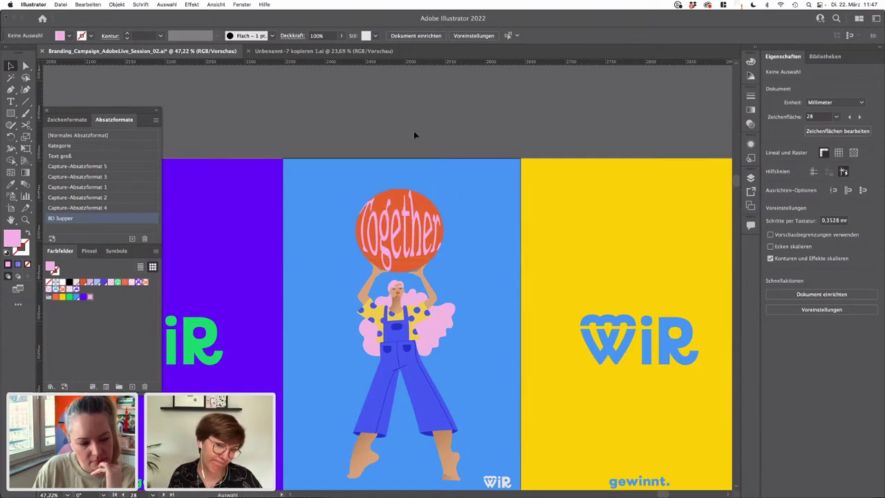
- Move the warped "Together." text off the ball into the empty area above the blue poster
scroll(414, 133, down, 3)
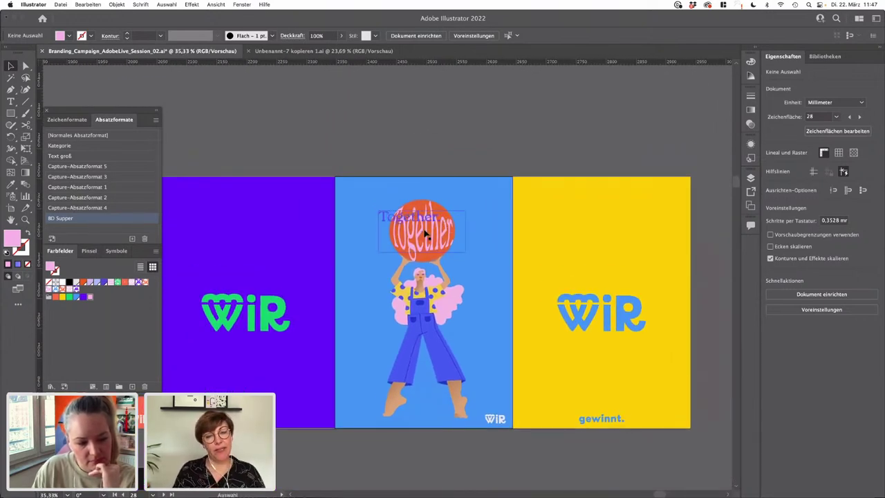
drag(424, 233, 425, 125)
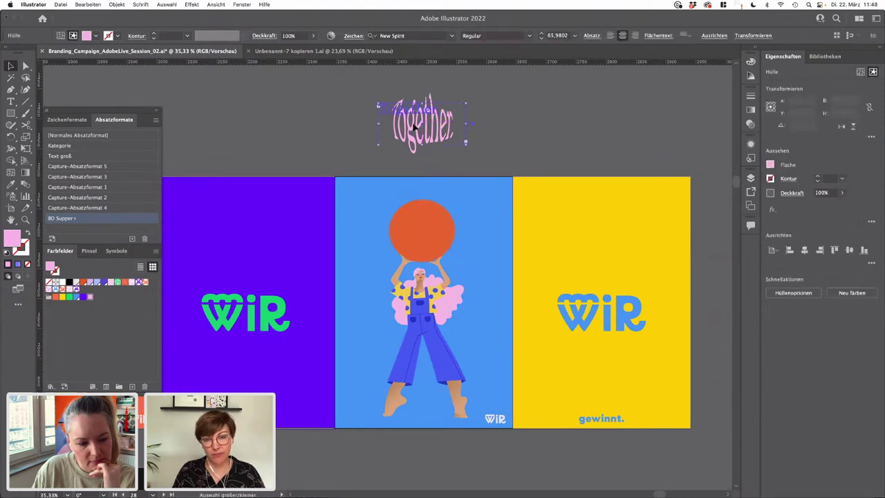
click(296, 149)
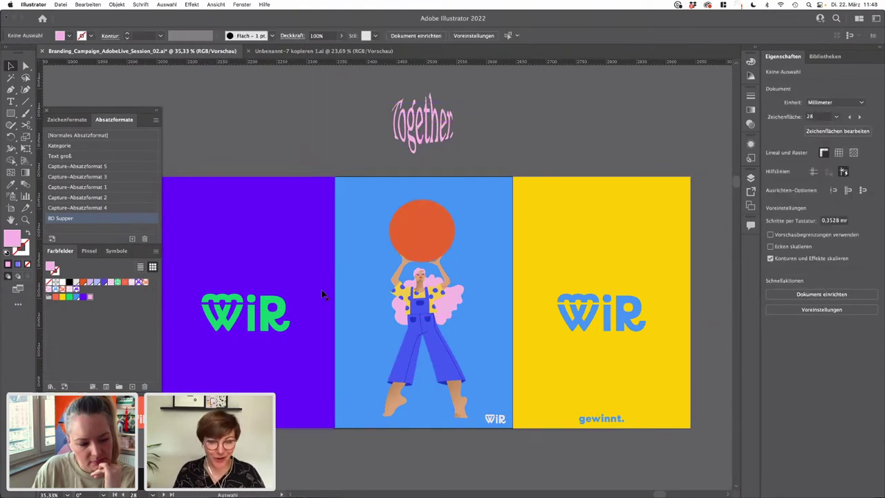
- Copy the "Gemeinsam wachsen." headline from the orange flower poster onto the blue poster, over the ball
drag(287, 304, 458, 311)
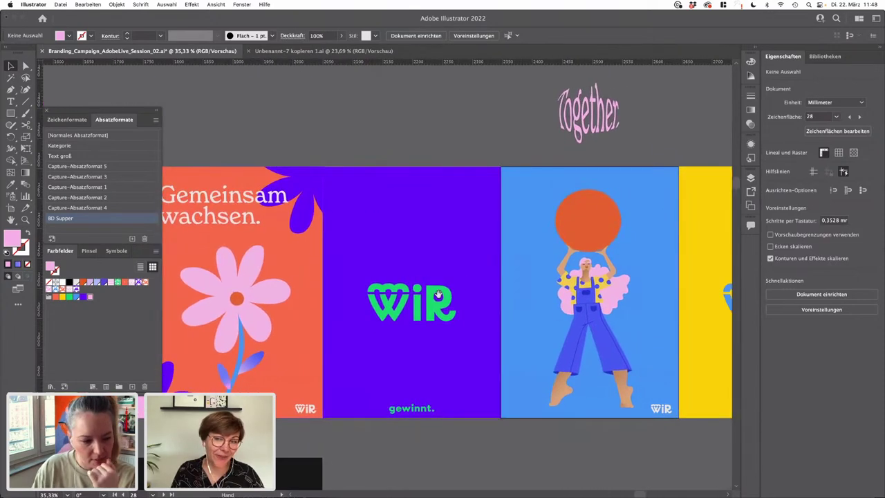
click(211, 199)
double_click(214, 202)
click(214, 199)
double_click(238, 127)
scroll(387, 207, right, 5)
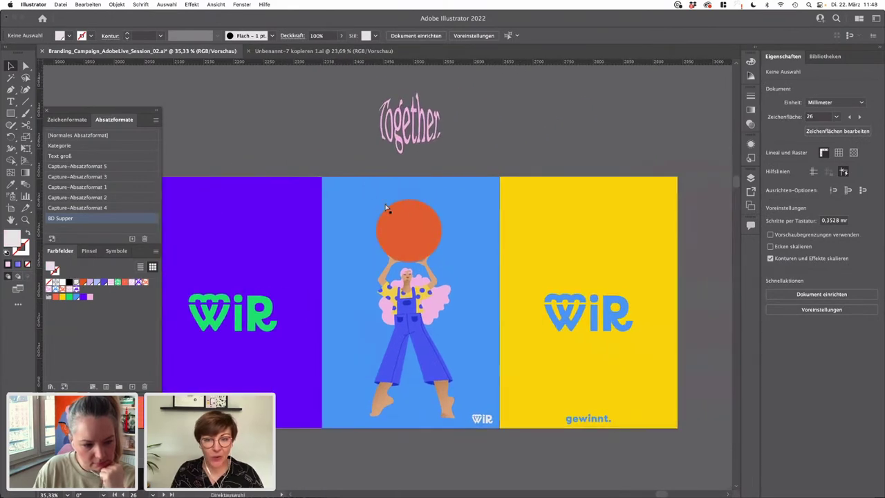
text(Gemeinsam wachsen.)
drag(360, 267, 382, 205)
- Shift the copied headline so its text frame is centred across the blue poster, near the upper edge
scroll(519, 228, left, 5)
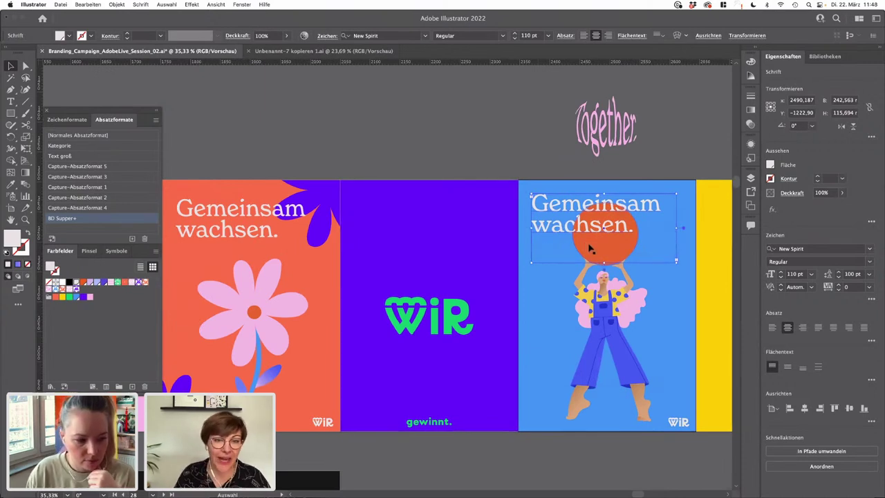
scroll(404, 315, left, 1)
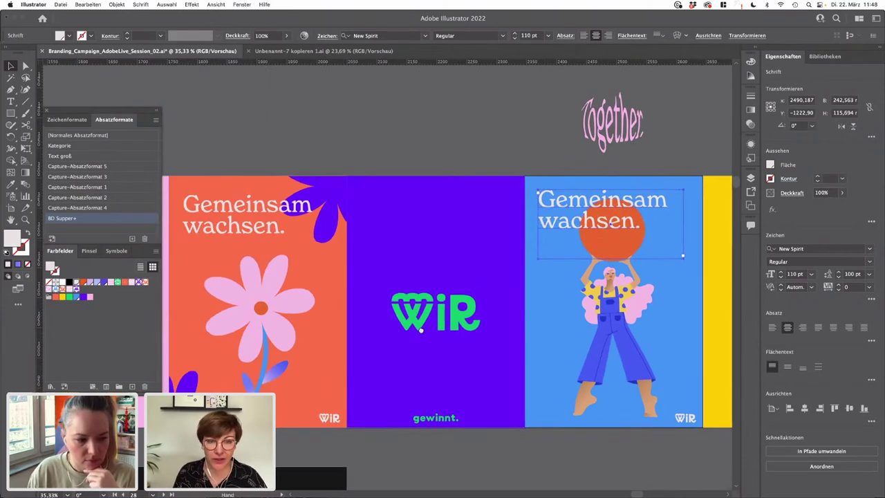
drag(589, 206, 582, 206)
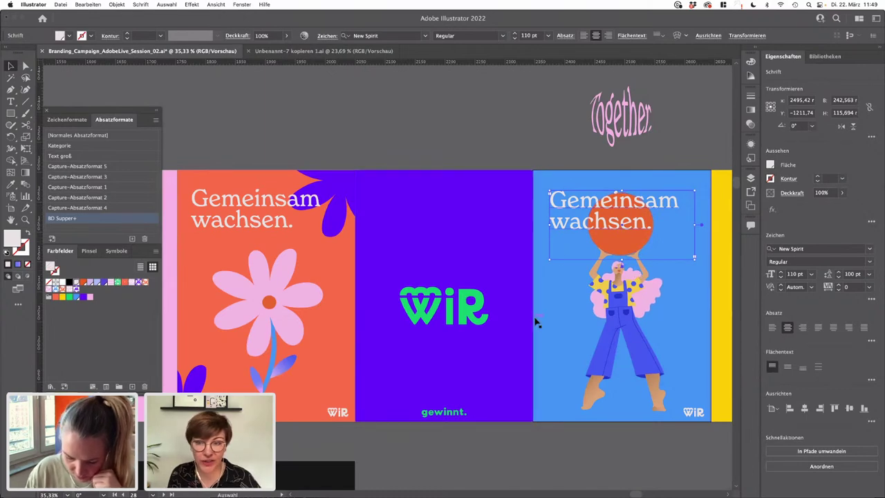
key(space)
drag(576, 343, 640, 334)
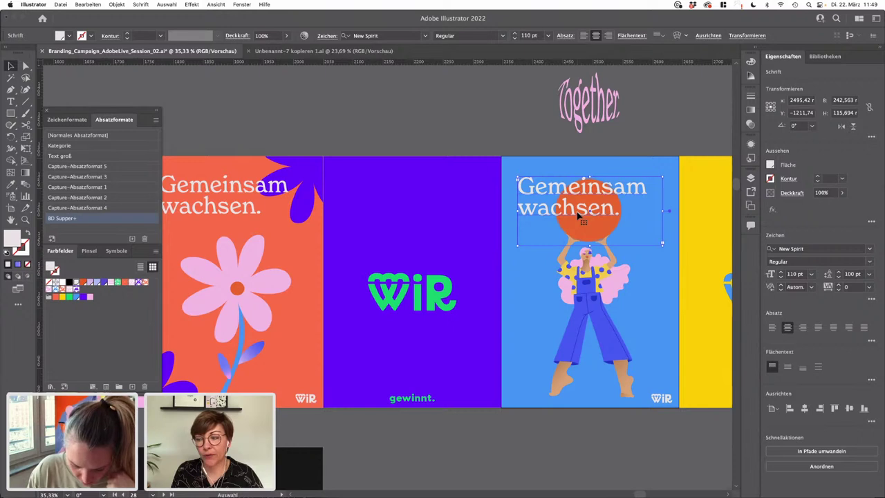
- Delete the unfilled, poster-sized rectangle lying over the blue poster
click(597, 300)
key(space)
drag(534, 323, 526, 322)
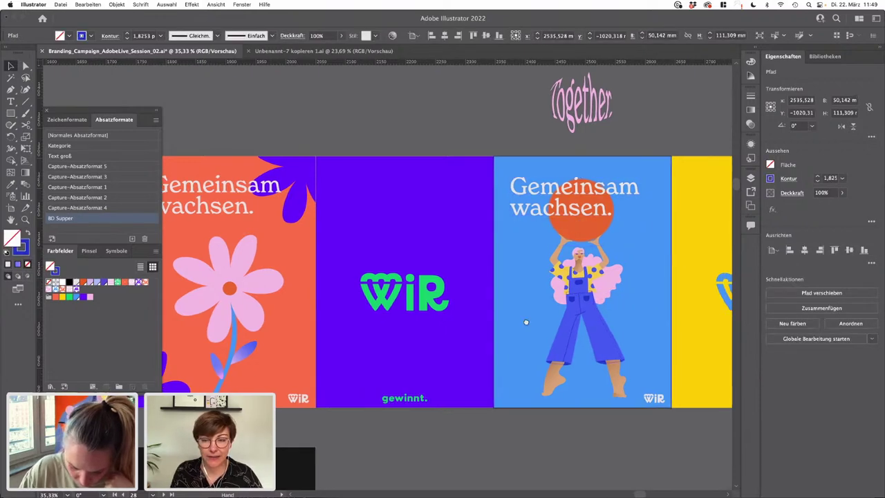
scroll(525, 322, right, 5)
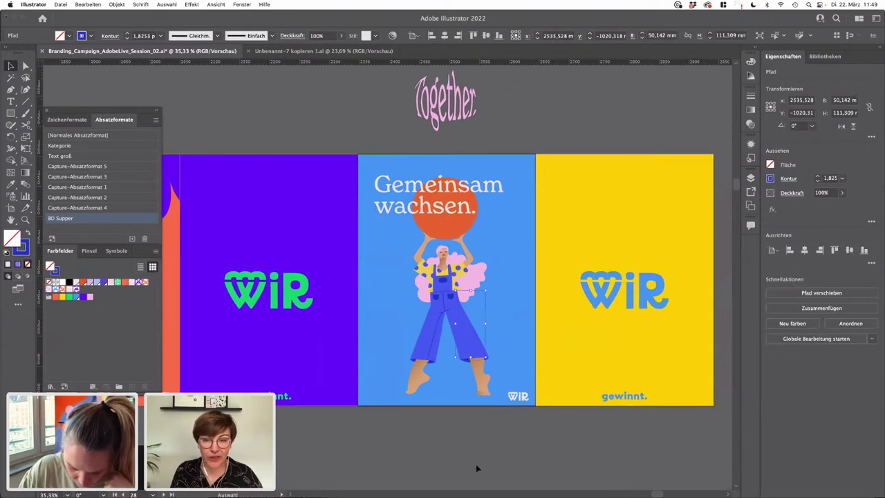
click(495, 402)
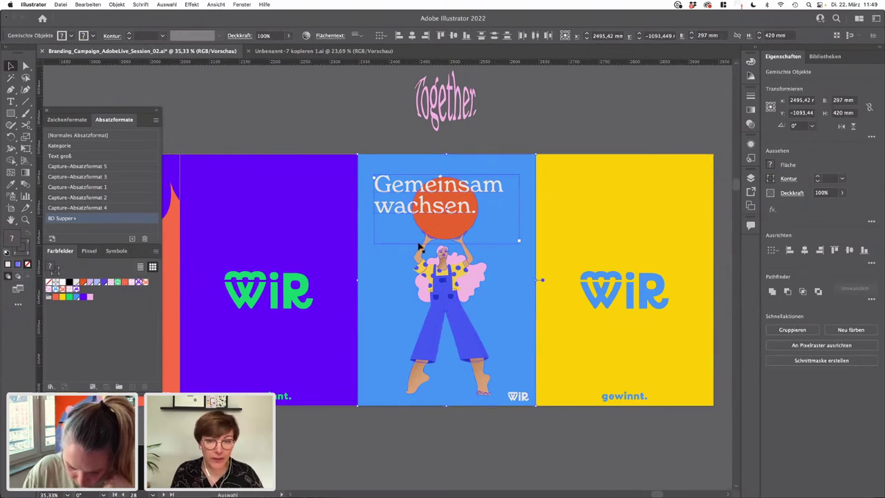
shift+click(398, 188)
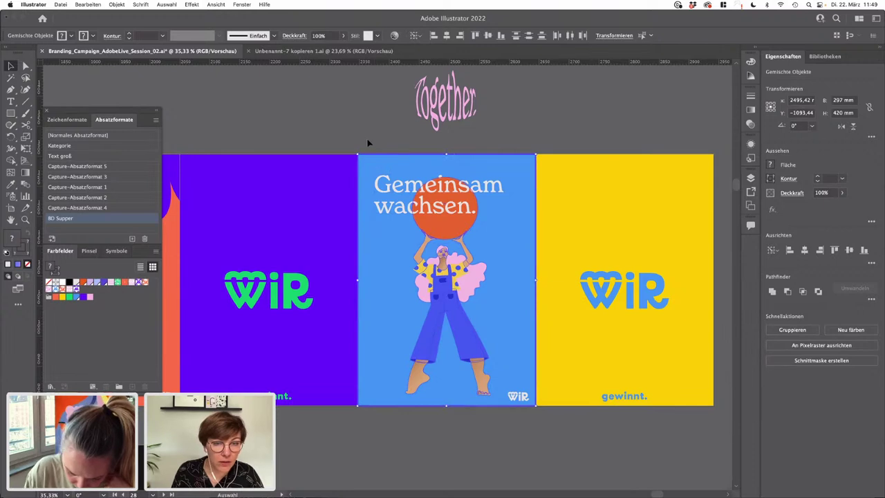
shift+click(397, 193)
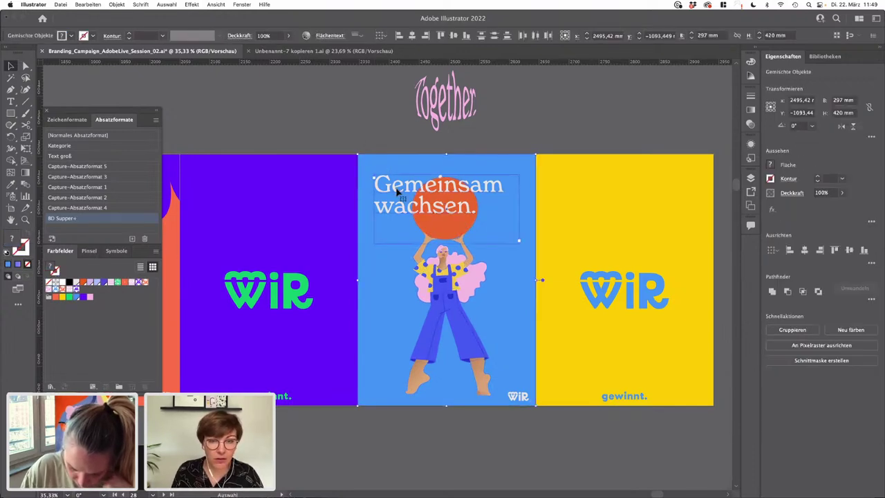
click(395, 168)
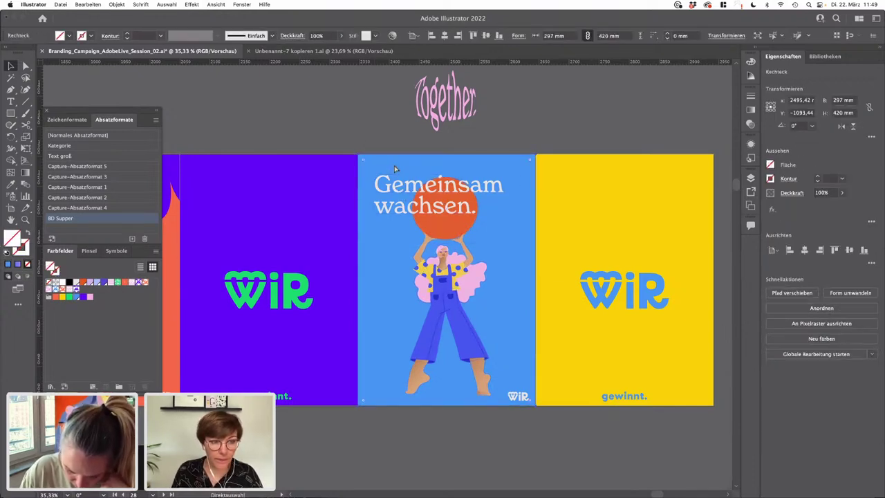
key(Delete)
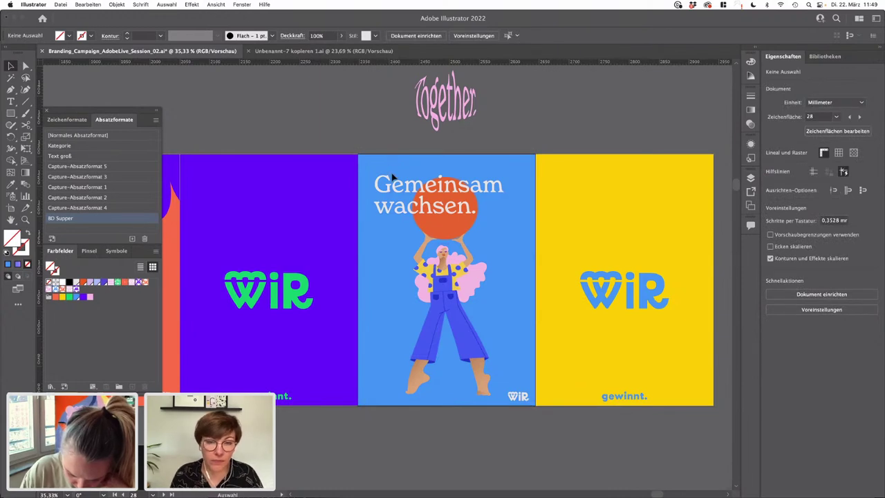
- Fit the height of the "Gemeinsam wachsen." text frame on the blue poster to its two lines
click(448, 277)
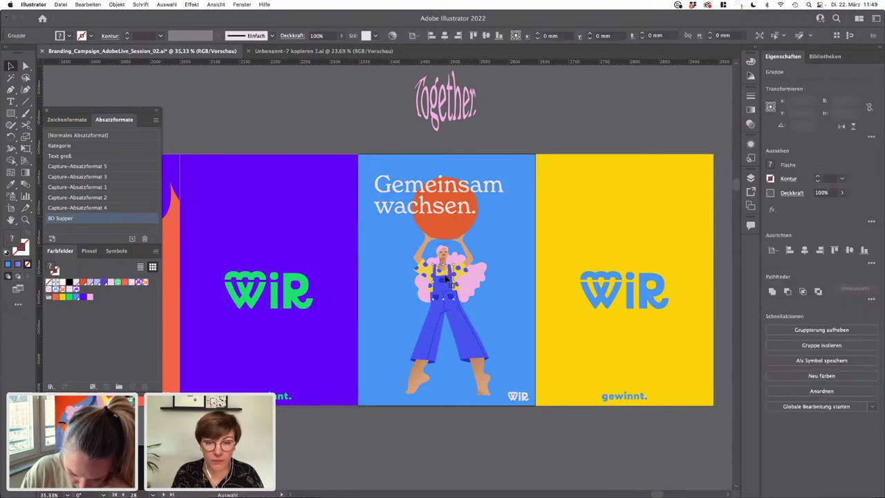
click(425, 204)
drag(522, 242, 502, 224)
key(super+z)
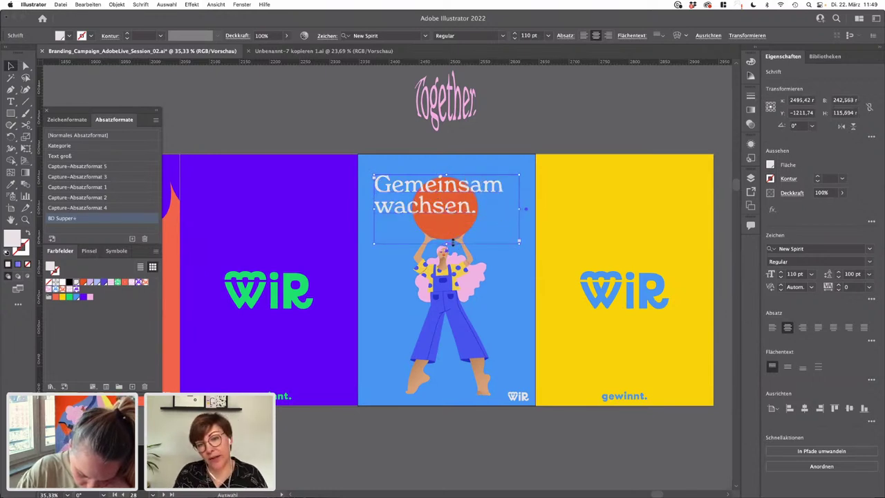
double_click(446, 243)
- Try the Multiplizieren and Weiches Licht blend modes on the fill of the orange ball behind the headline
click(443, 237)
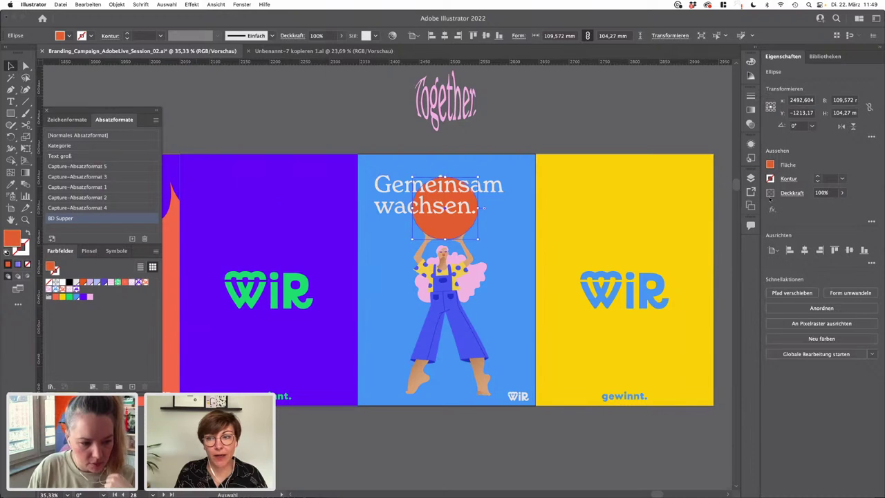
click(751, 145)
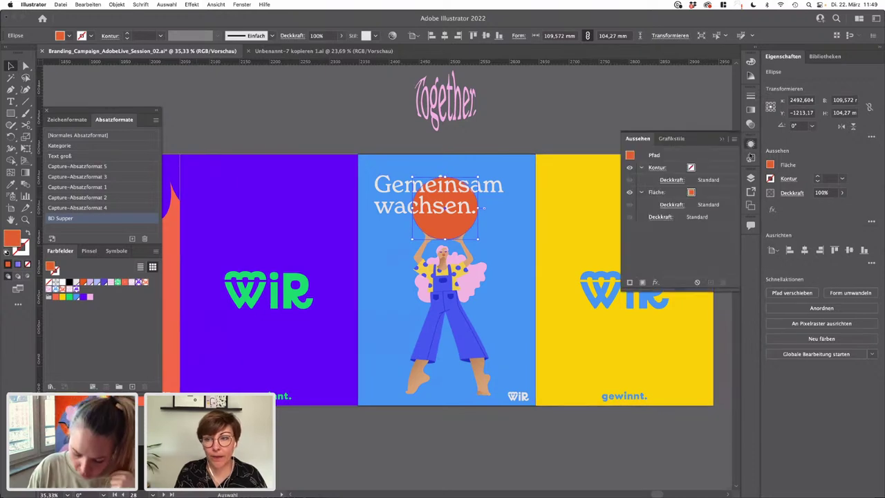
click(670, 205)
click(578, 223)
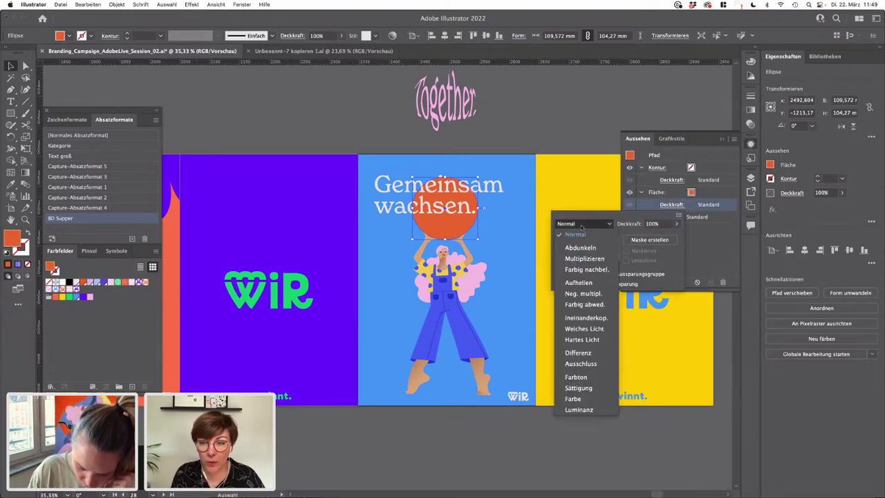
click(573, 259)
click(579, 223)
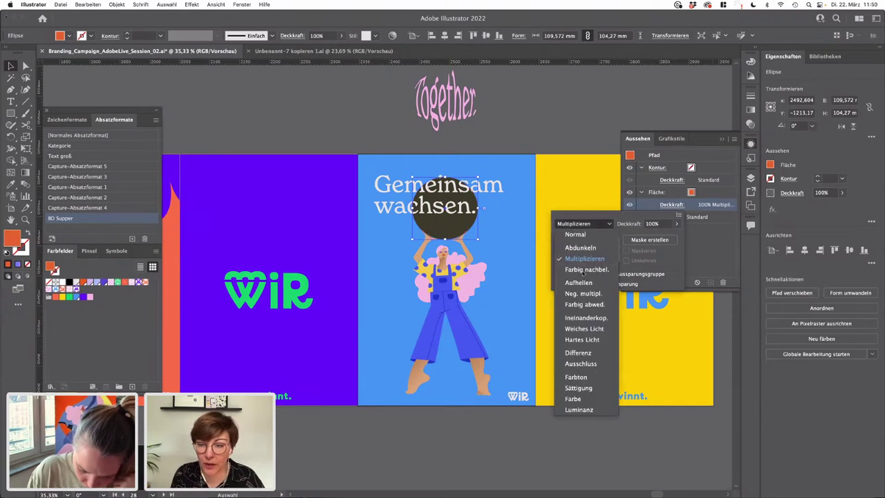
click(586, 332)
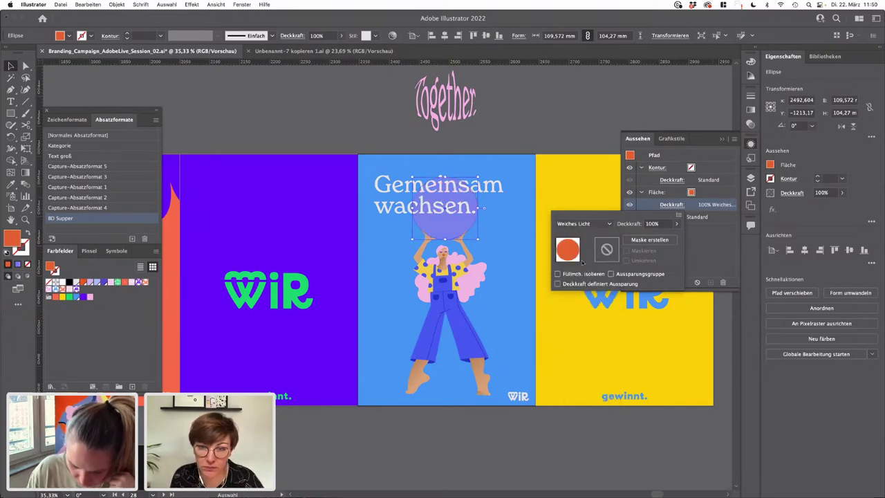
click(417, 194)
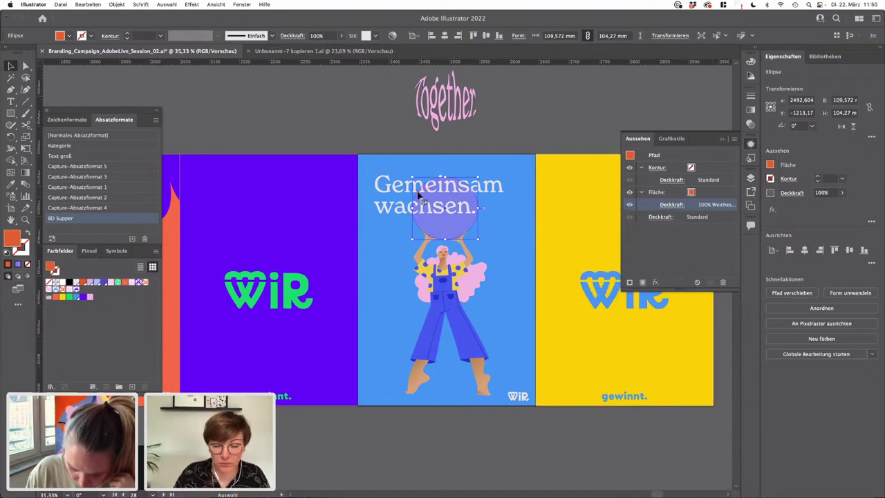
- Set the blend mode of the ball's fill to Farbton
scroll(470, 190, up, 5)
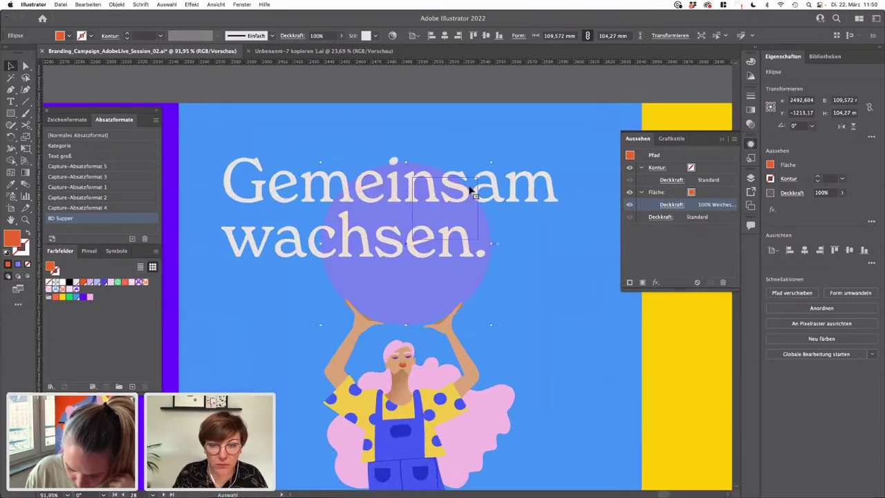
click(672, 205)
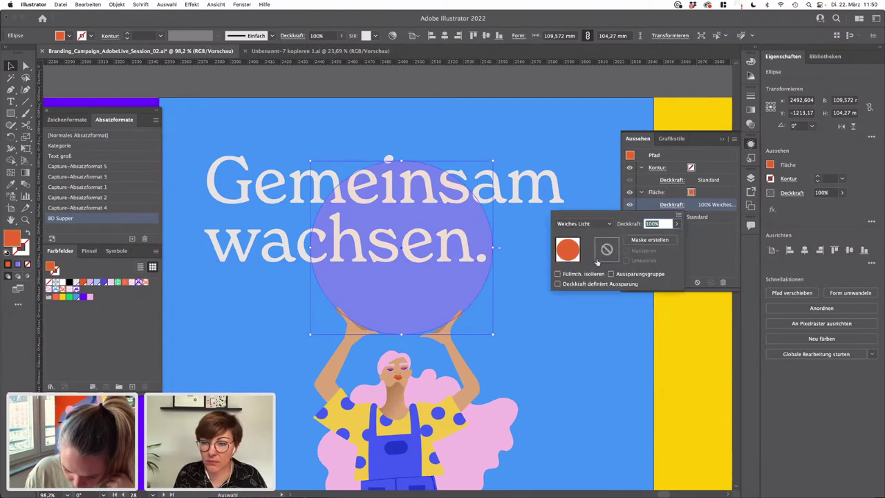
click(582, 223)
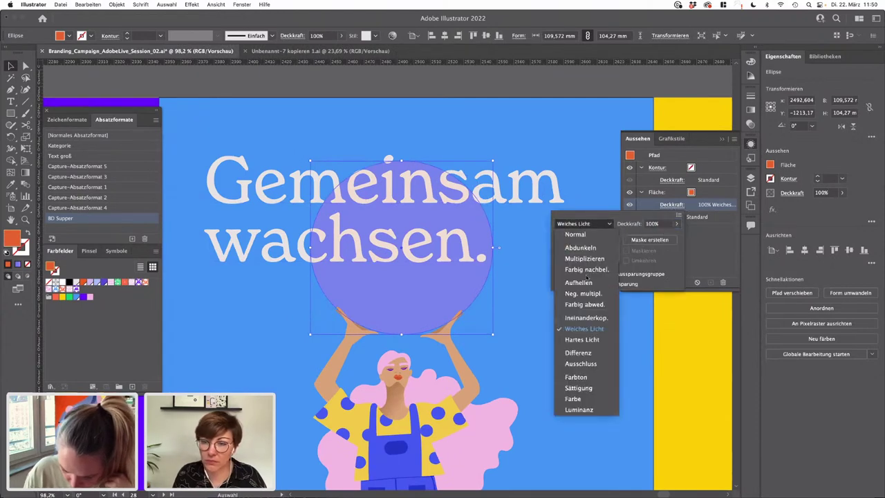
click(575, 379)
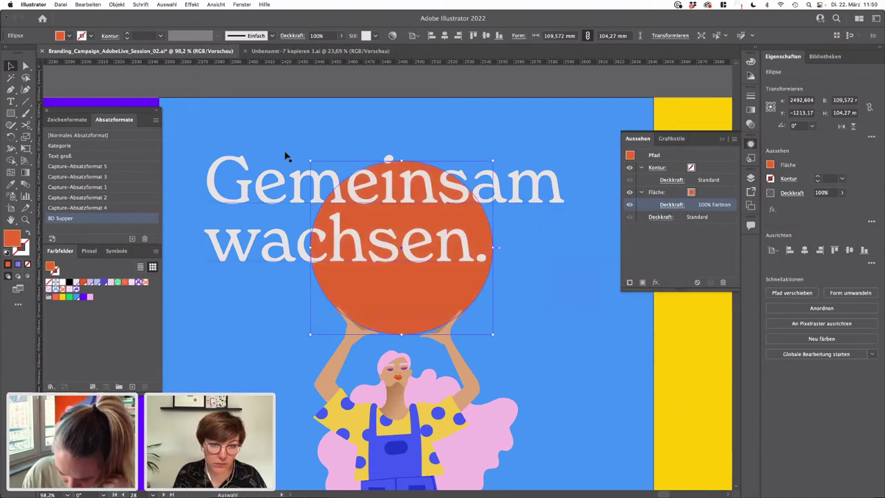
- Bring the ball on the blue poster to the front of the stacking order, over the headline
click(266, 189)
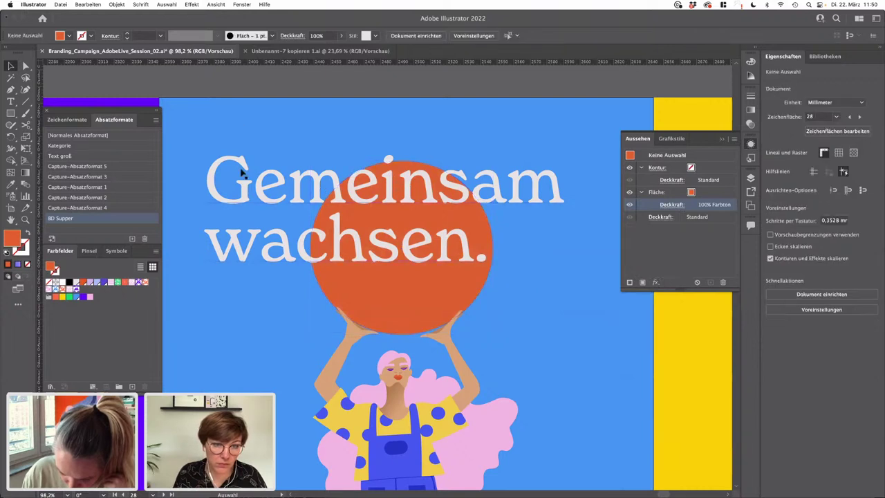
click(751, 178)
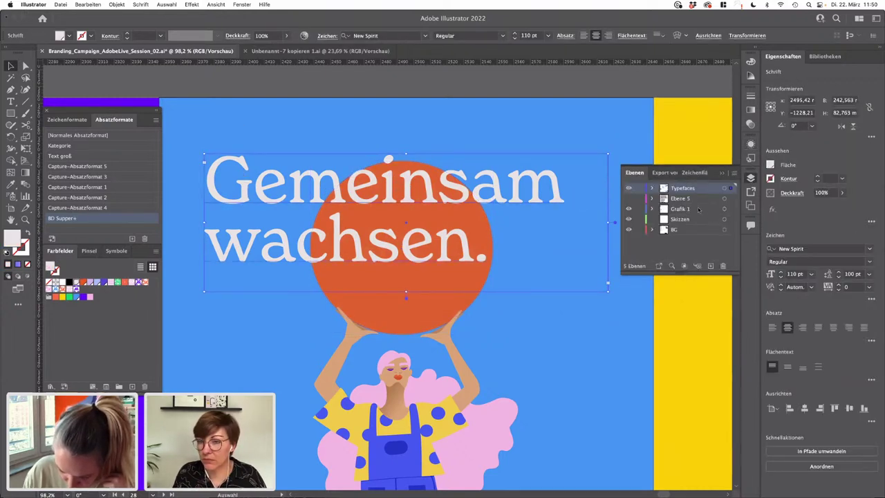
click(427, 311)
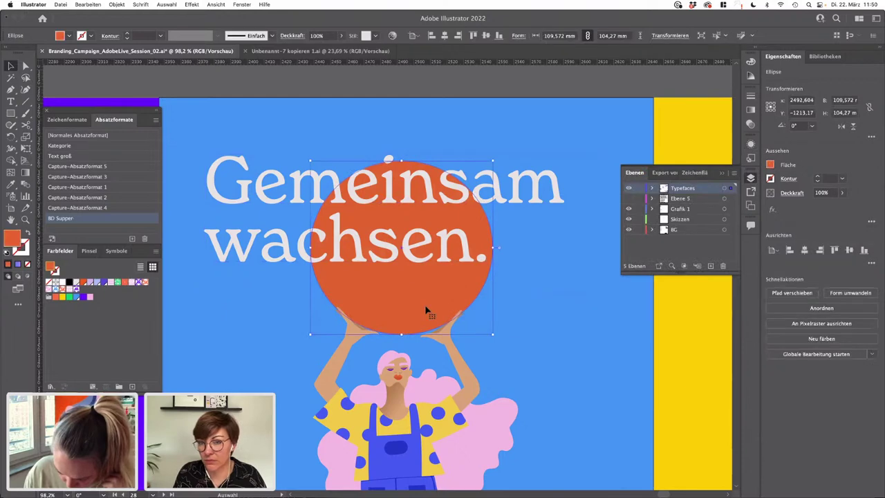
right_click(425, 307)
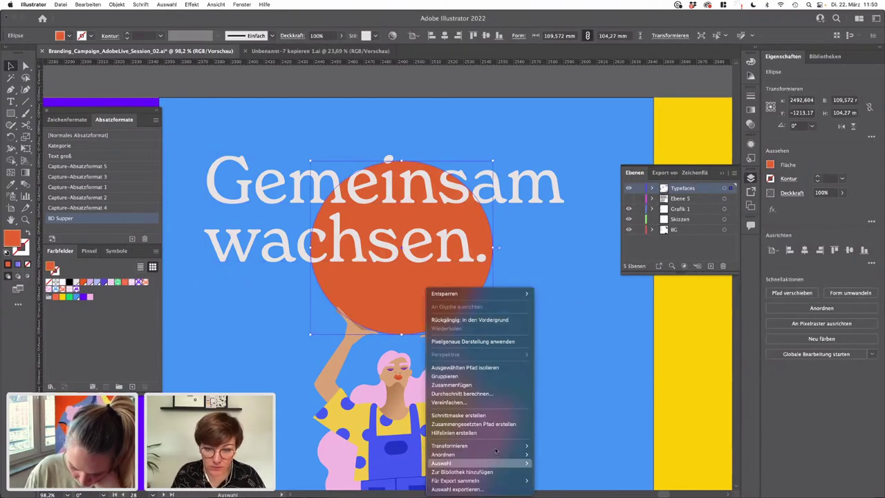
mouse_move(488, 454)
click(565, 450)
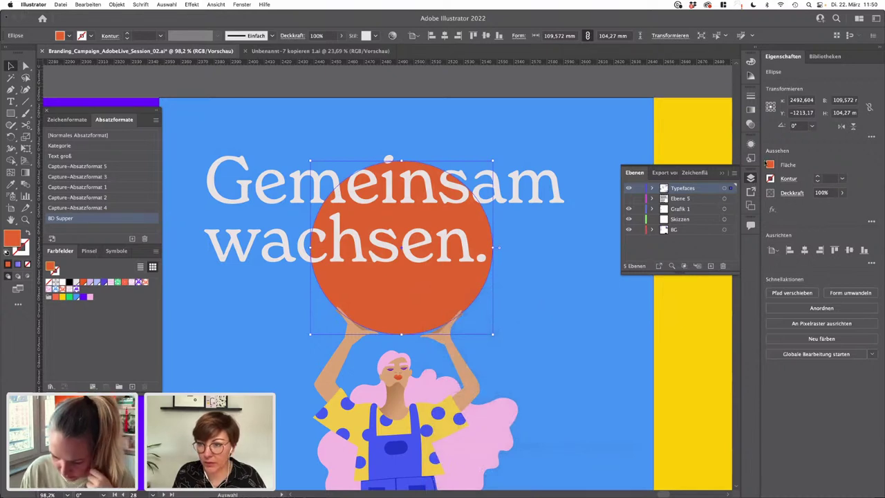
- Set the ball's fill to the Normal blend mode with 80% opacity
click(751, 141)
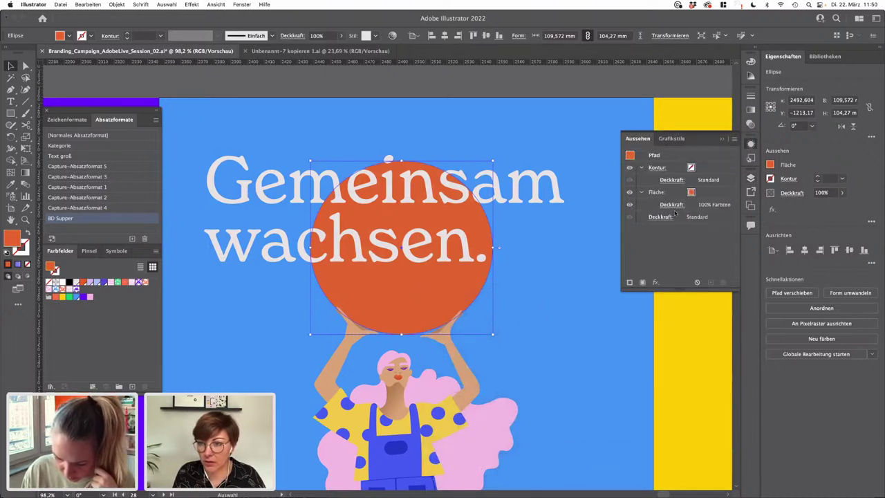
click(672, 206)
click(585, 224)
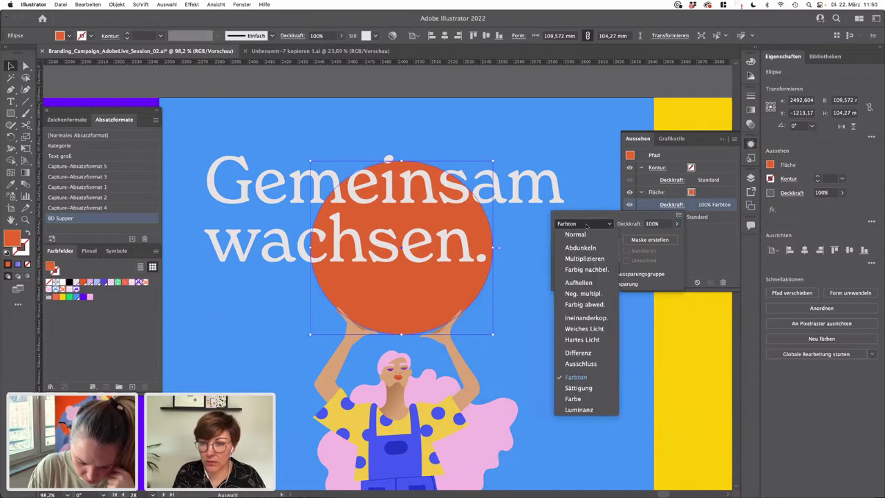
click(593, 235)
double_click(653, 224)
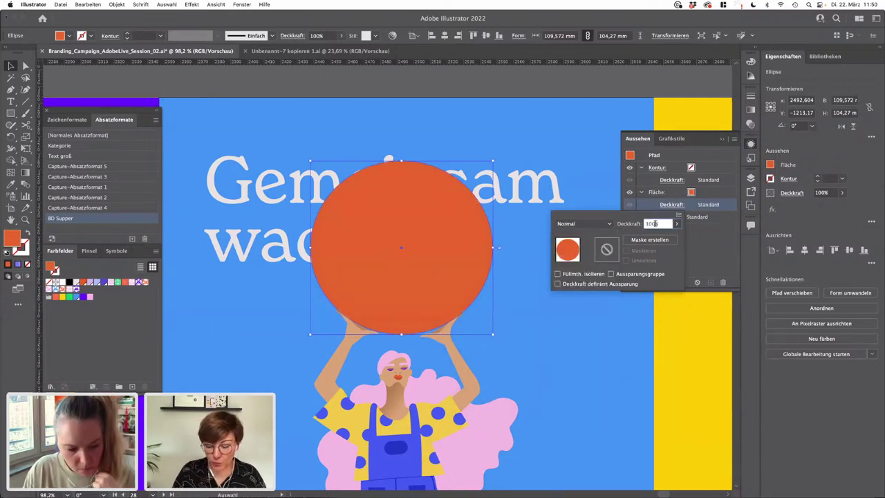
text(80)
key(Return)
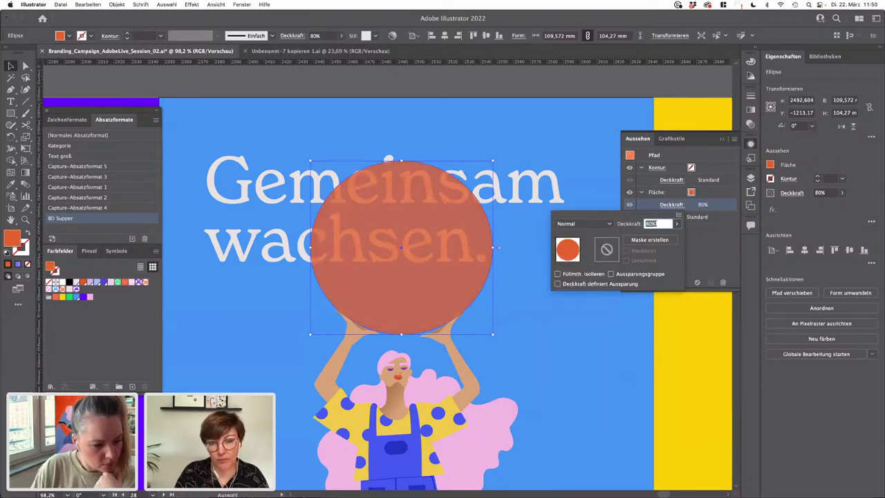
click(525, 334)
scroll(525, 335, down, 5)
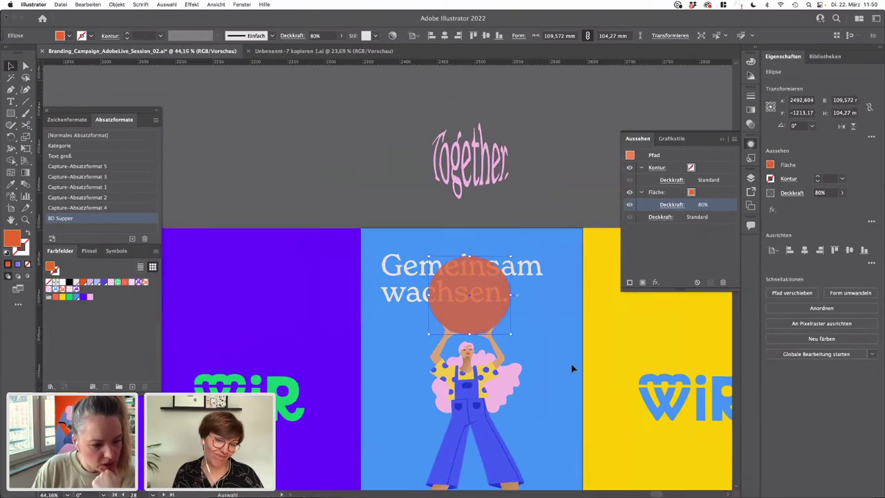
click(574, 368)
drag(571, 362, 532, 287)
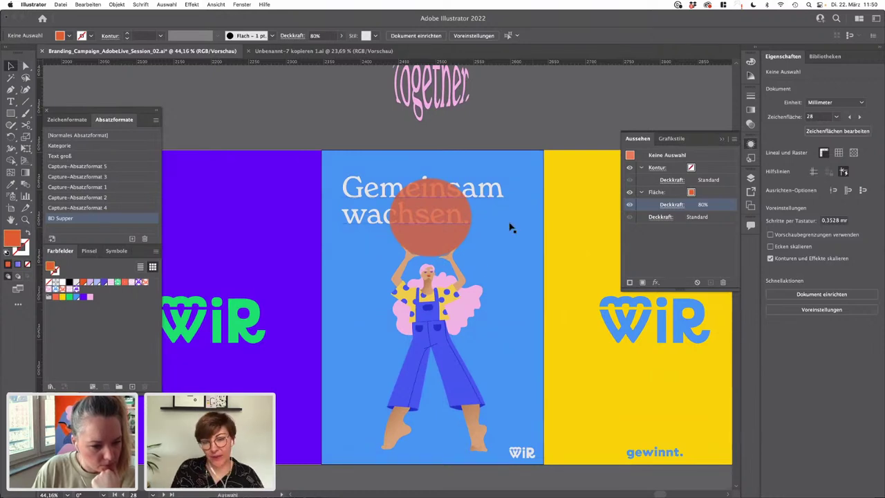
click(435, 240)
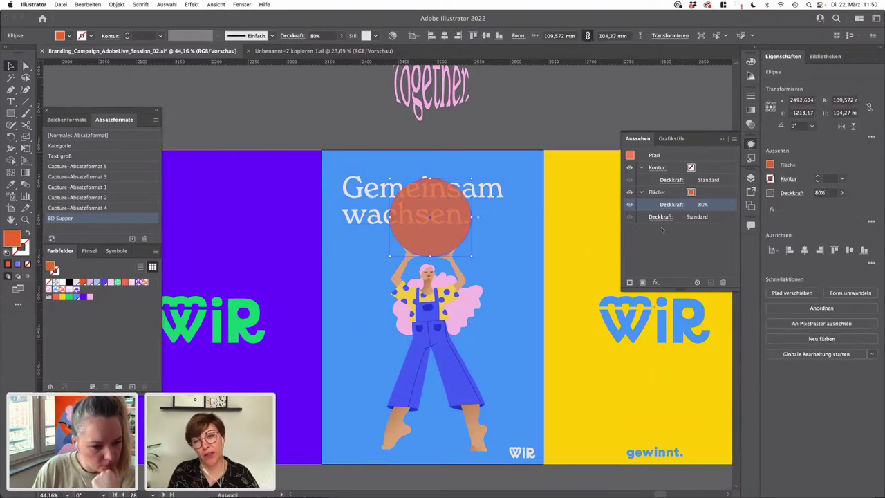
click(668, 206)
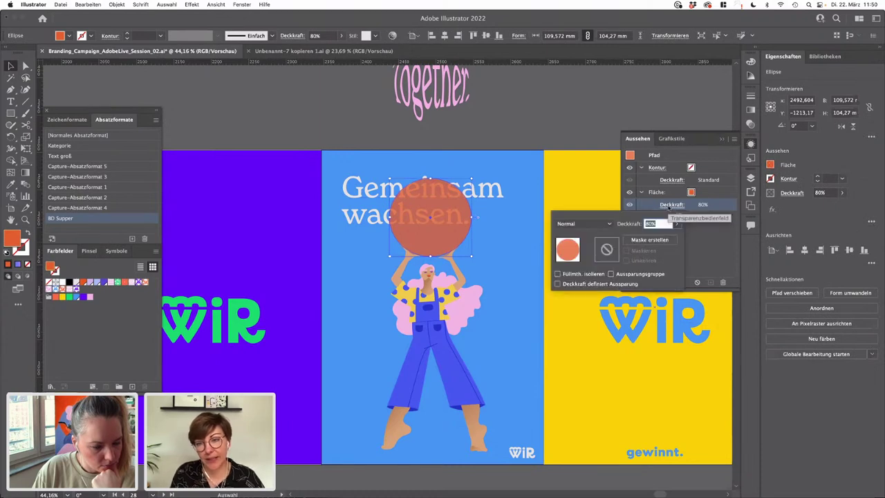
click(599, 225)
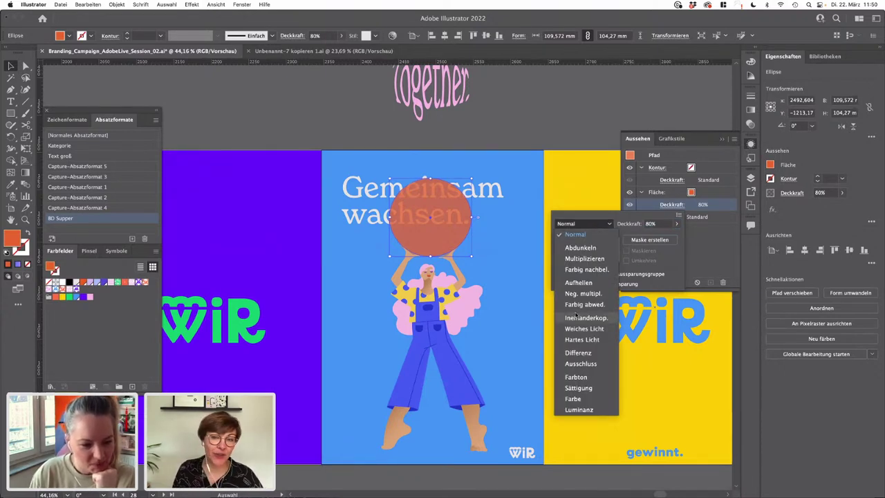
click(512, 276)
click(429, 248)
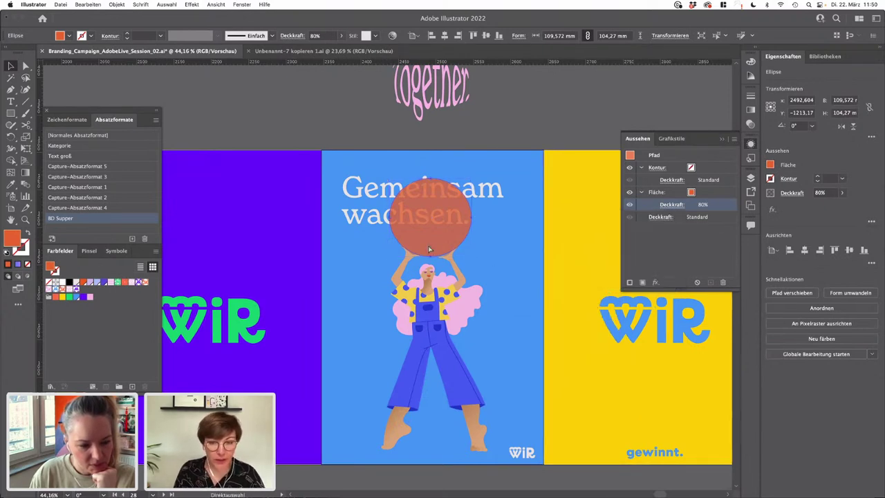
key(super+z)
key(super+shift+z)
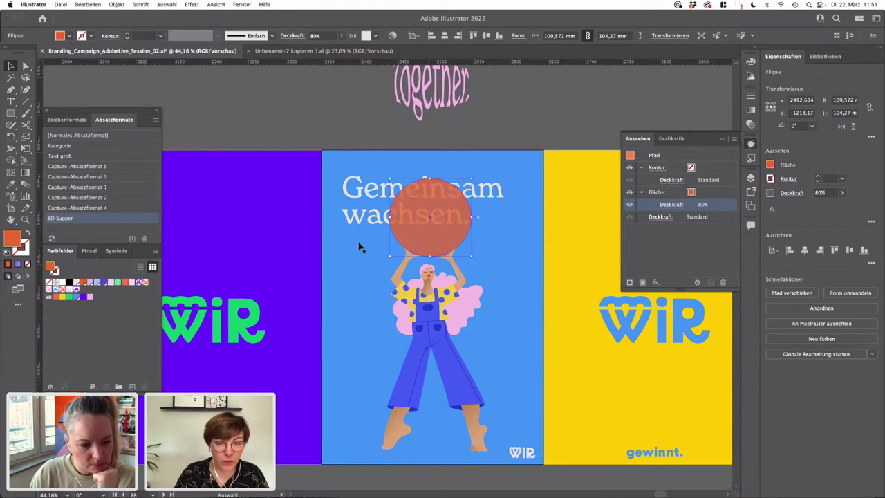
- Try 100% opacity on the ball's fill with the Multiplizieren and Normal blend modes, and undo the trial
click(668, 204)
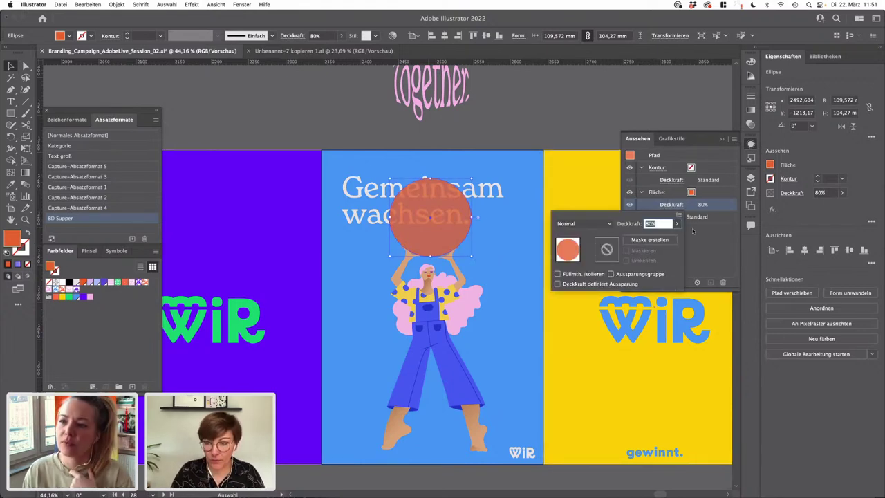
text(100)
click(583, 224)
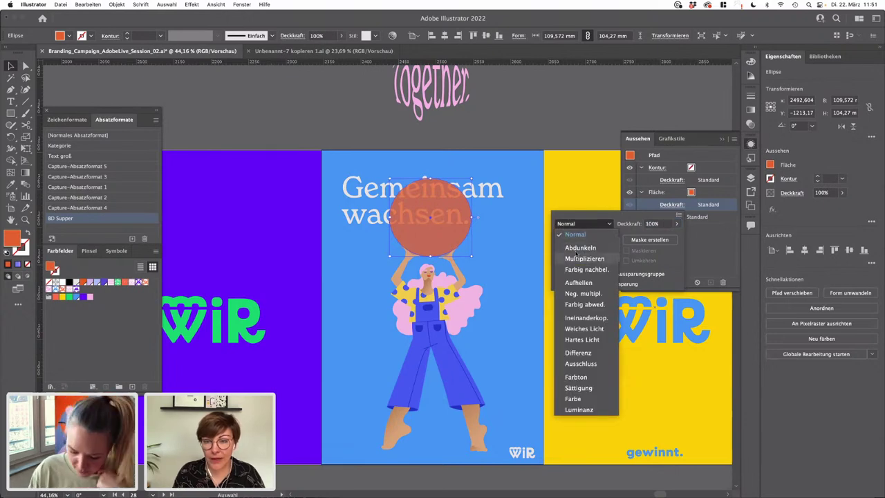
click(578, 258)
click(573, 224)
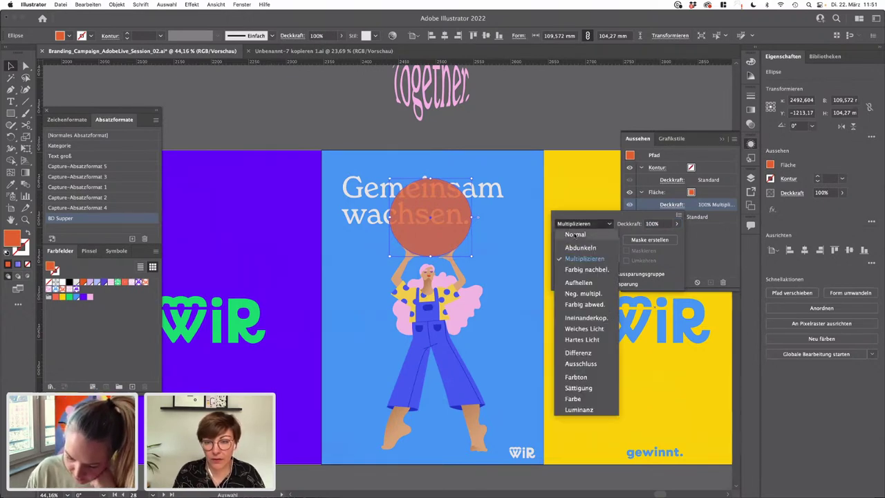
click(574, 234)
click(407, 242)
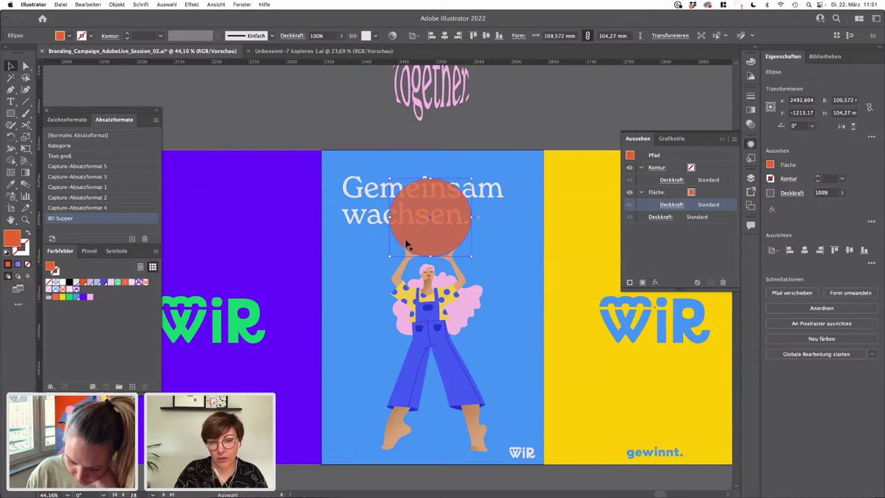
drag(407, 243, 410, 265)
key(super+z)
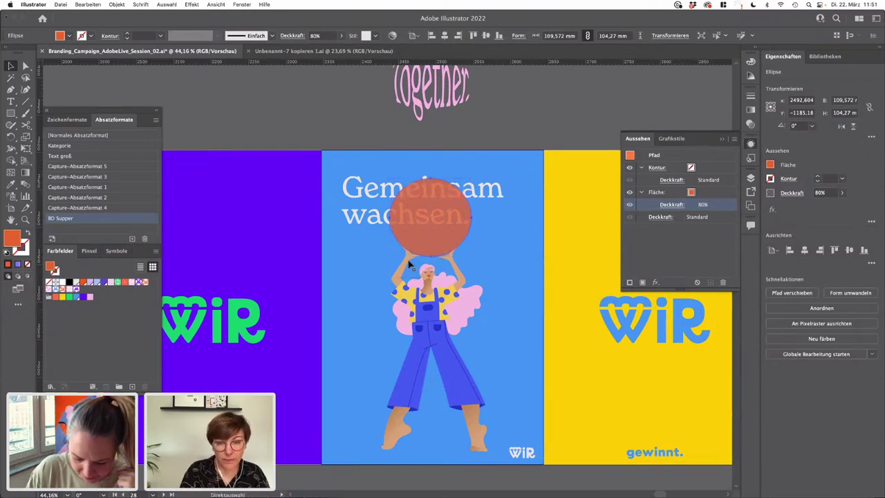
- Place the "Gemeinsam wachsen." headline in front of the ball on the blue poster
click(361, 149)
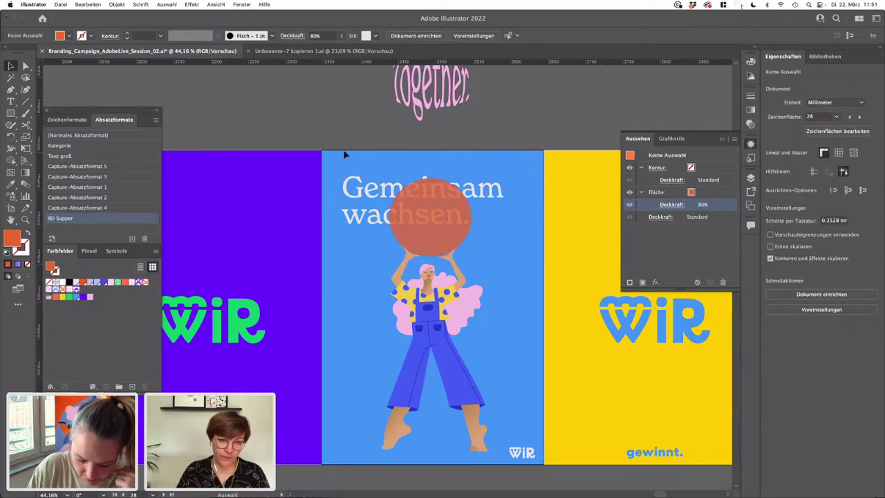
scroll(377, 228, down, 2)
click(376, 220)
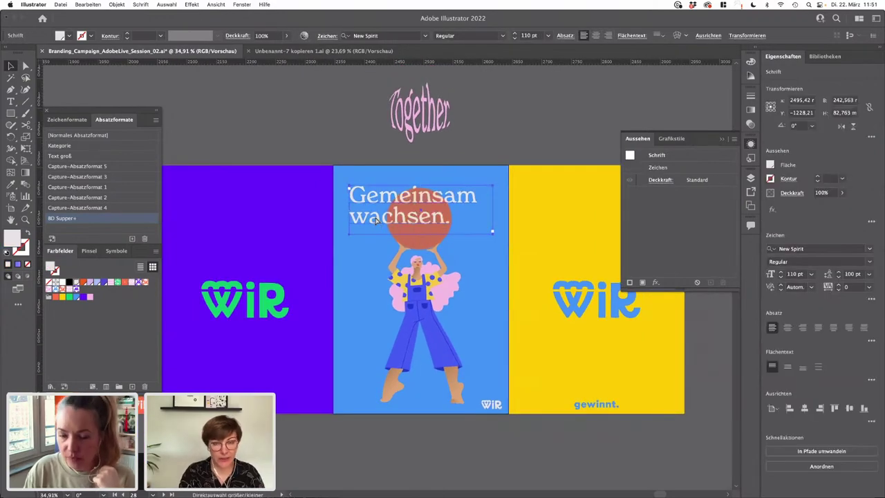
- Select the ball on the blue poster and open its object-level opacity settings
click(423, 241)
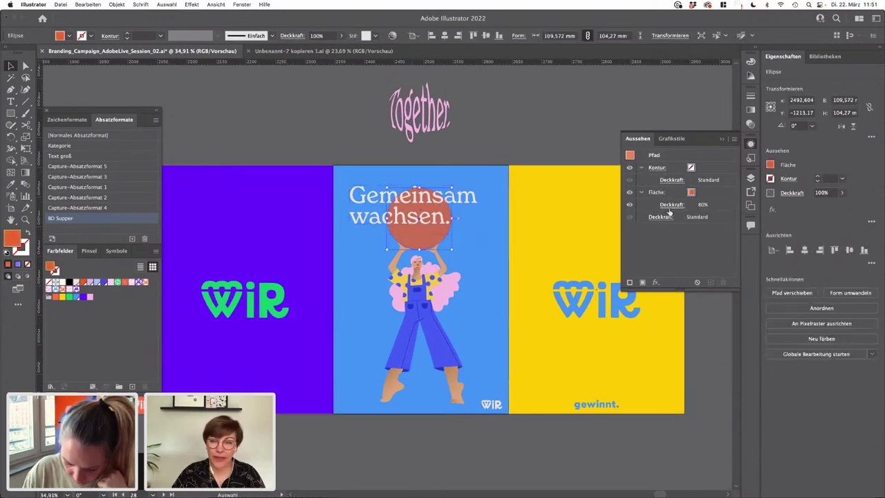
click(662, 217)
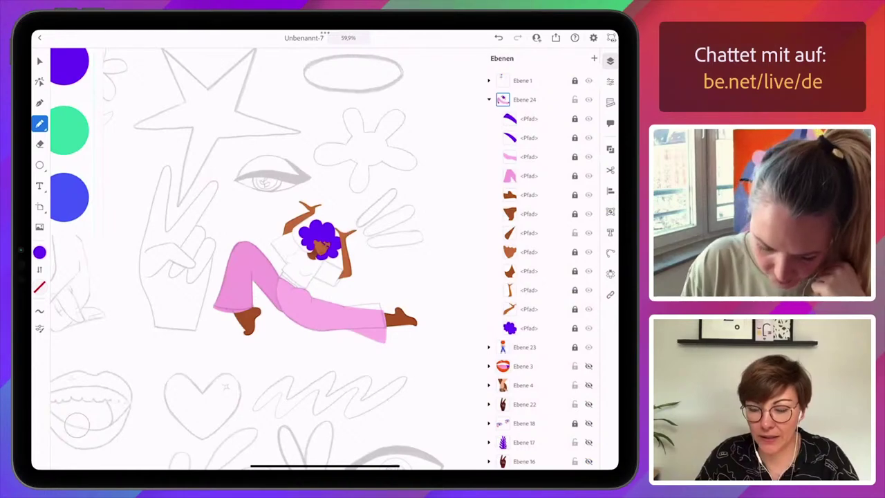
- In Illustrator on the iPad, sample the mint green circle of the colour palette as the fill colour
scroll(266, 259, left, 2)
click(40, 253)
click(152, 143)
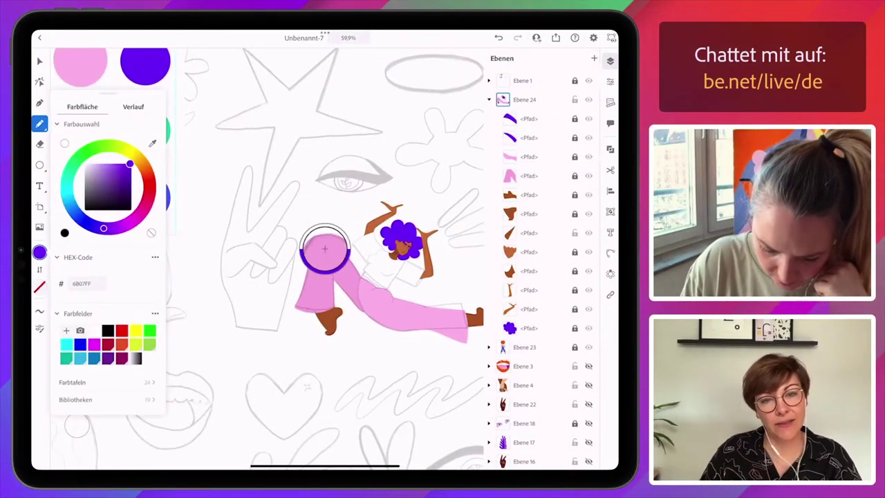
drag(325, 249, 168, 130)
click(325, 228)
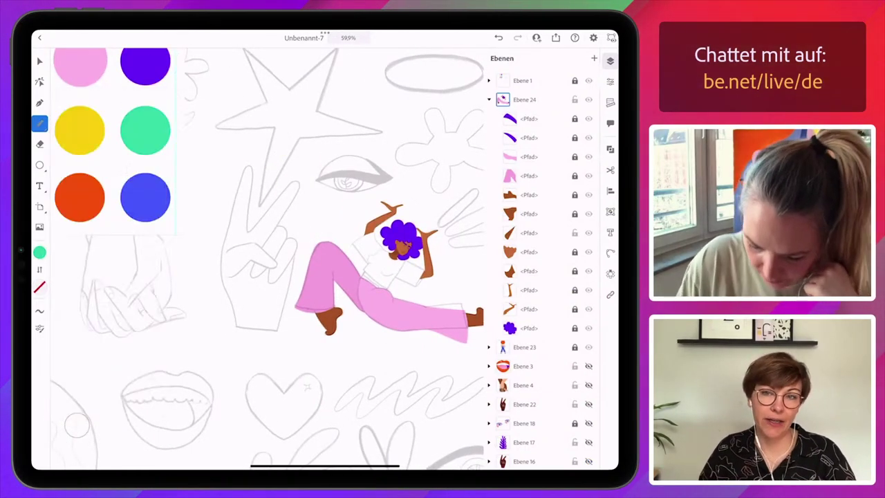
- Draw the reclining woman's green T-shirt body with its front sleeve over the sketch using the Pencil, and cut in the round neckline
scroll(424, 261, up, 5)
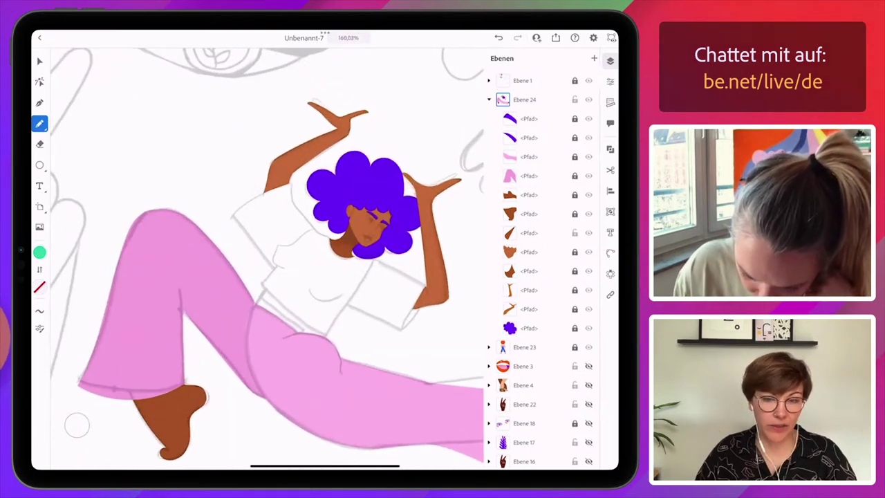
mouse_move(303, 219)
mouse_down()
mouse_move(328, 236)
mouse_move(281, 244)
mouse_move(267, 277)
mouse_move(269, 293)
mouse_move(310, 326)
mouse_move(323, 333)
mouse_move(346, 291)
mouse_move(346, 305)
mouse_move(401, 332)
mouse_move(427, 285)
mouse_up()
key(ctrl+z)
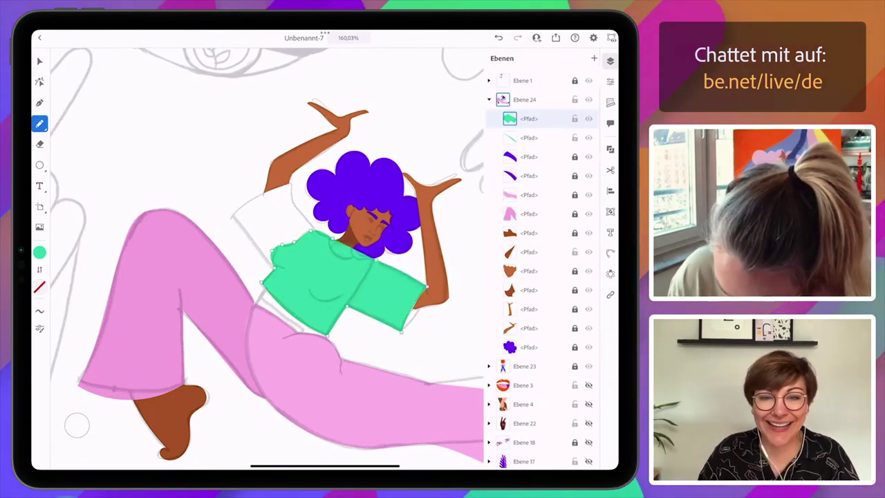
drag(365, 260, 333, 240)
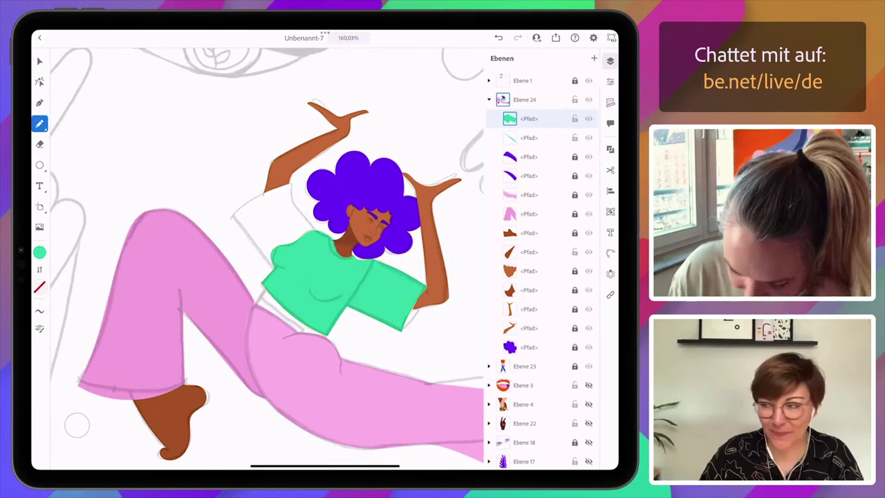
- Refine the shirt's neckline by moving its anchor points with the Direct Selection tool to fit the neck
scroll(370, 234, up, 6)
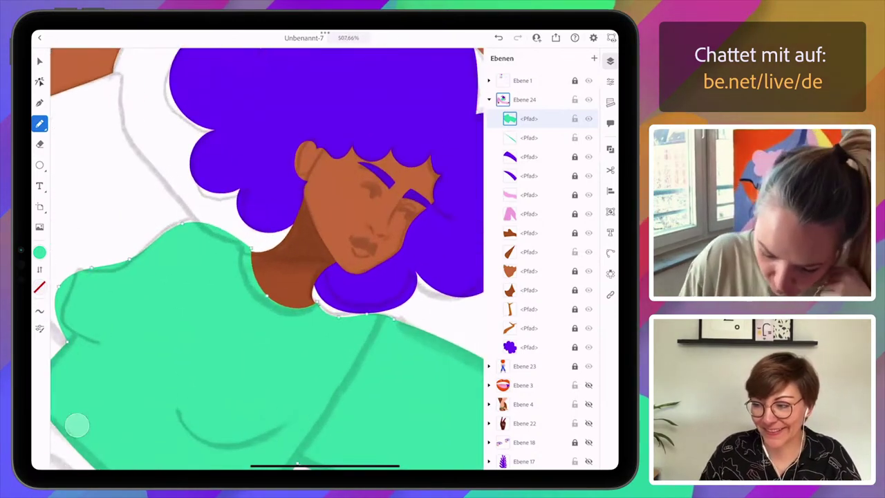
click(39, 81)
mouse_move(246, 251)
mouse_down()
mouse_move(232, 259)
mouse_move(244, 248)
mouse_up()
drag(267, 296, 261, 295)
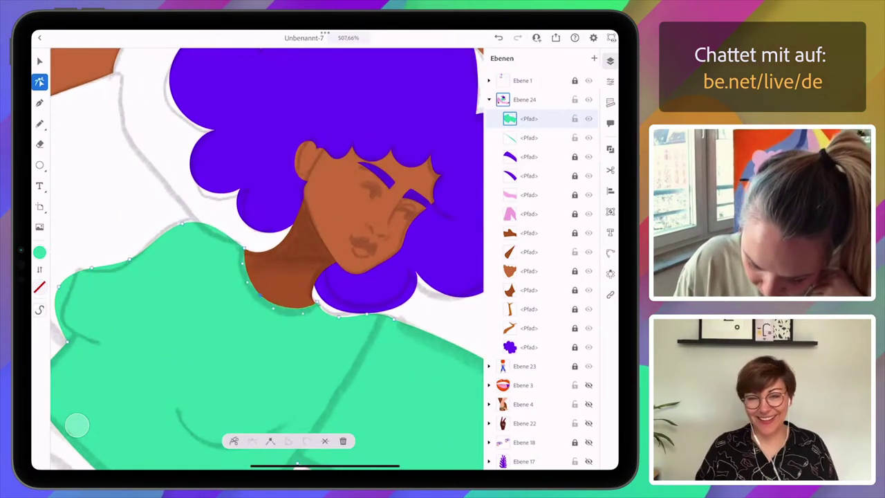
drag(318, 302, 373, 314)
- Delete a surplus anchor point on the shirt's outline and adjust the front sleeve's cuff into a smooth curve
scroll(266, 255, down, 3)
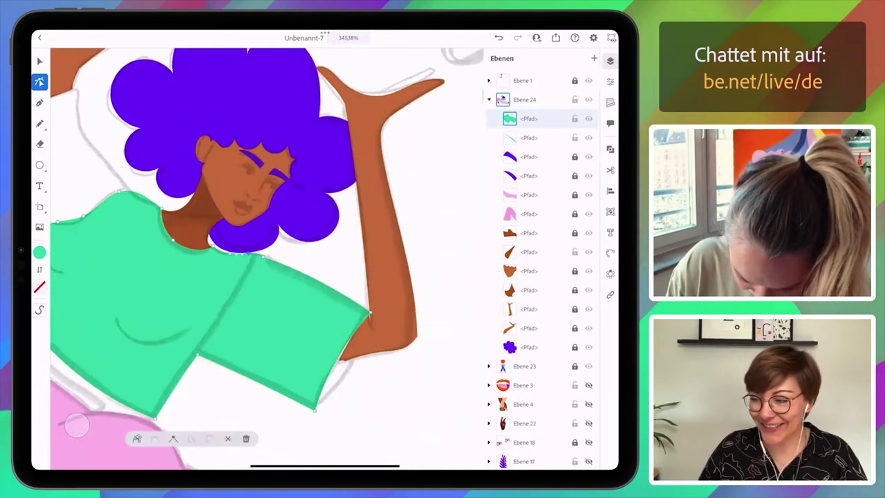
click(247, 438)
click(370, 313)
drag(370, 314, 371, 312)
drag(346, 340, 330, 377)
- Reshape the chest bulge on the shirt's left side by moving its anchor points and handles along the sketch
scroll(266, 259, down, 5)
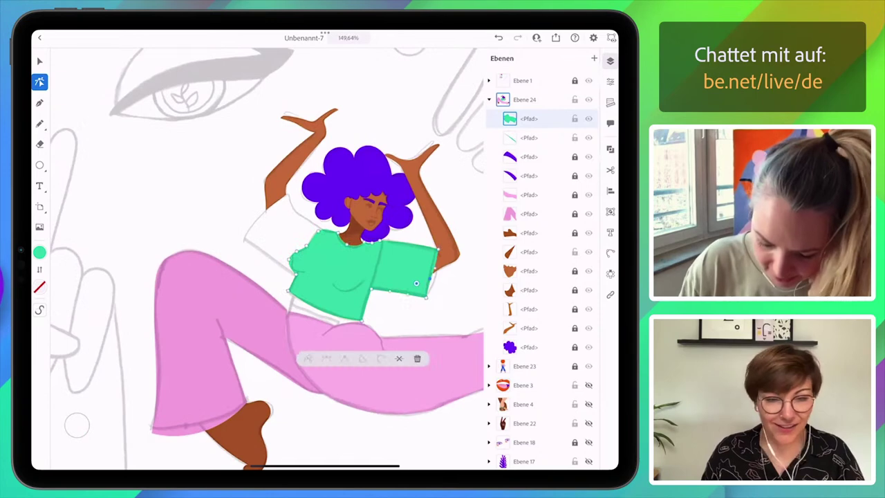
scroll(339, 244, up, 5)
click(225, 265)
mouse_move(224, 265)
mouse_down()
mouse_move(247, 246)
mouse_move(231, 253)
mouse_up()
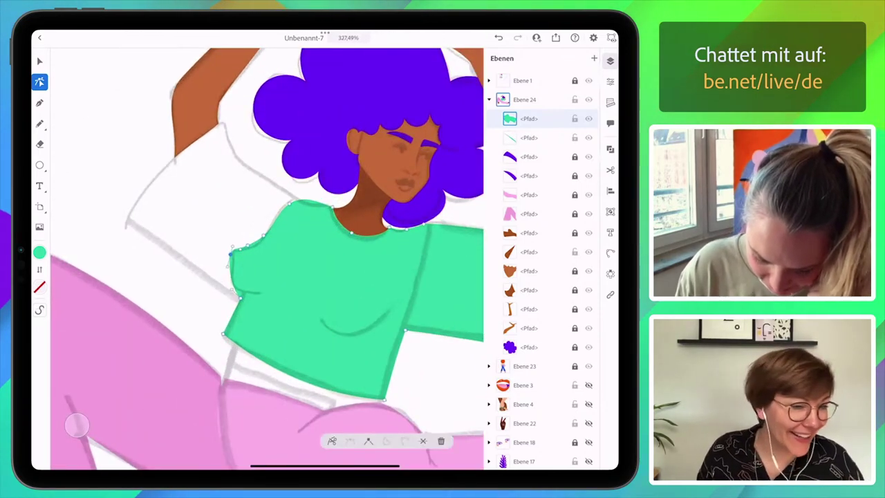
drag(240, 298, 244, 292)
drag(235, 285, 227, 285)
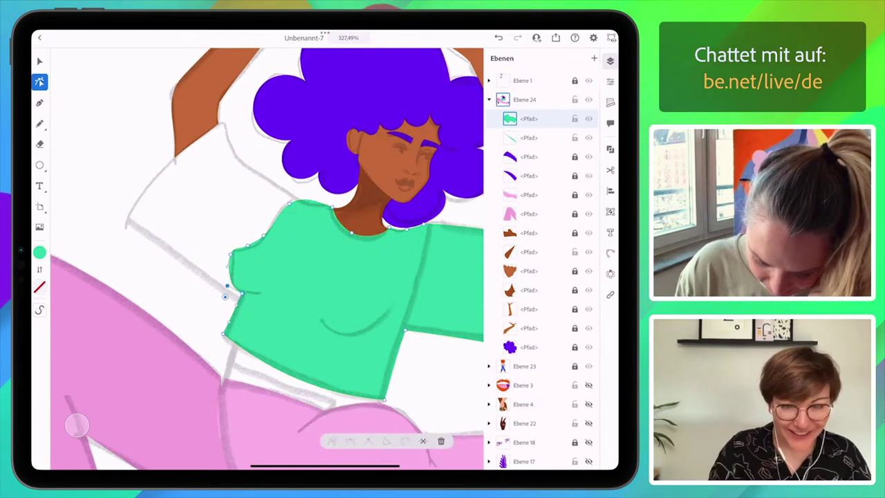
- Turn the shirt's left shoulder point into a corner and adjust it and the neckline's end point to the sketch
drag(263, 236, 260, 240)
drag(289, 203, 290, 202)
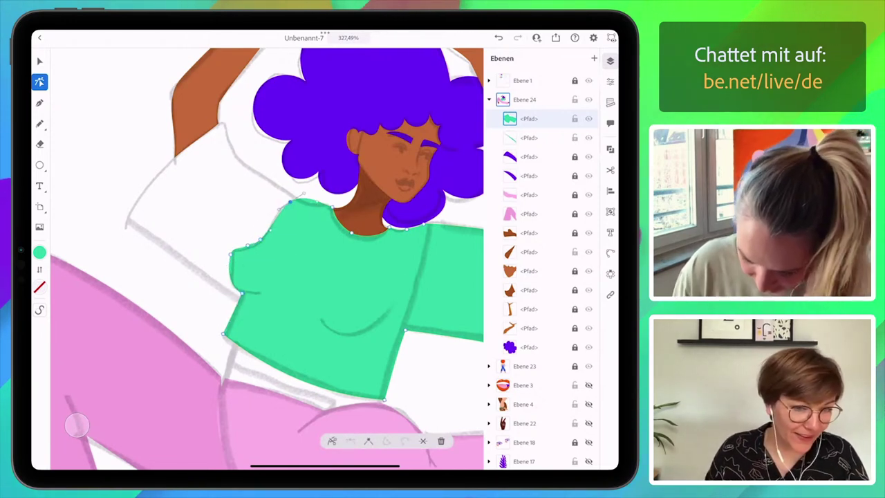
double_click(291, 202)
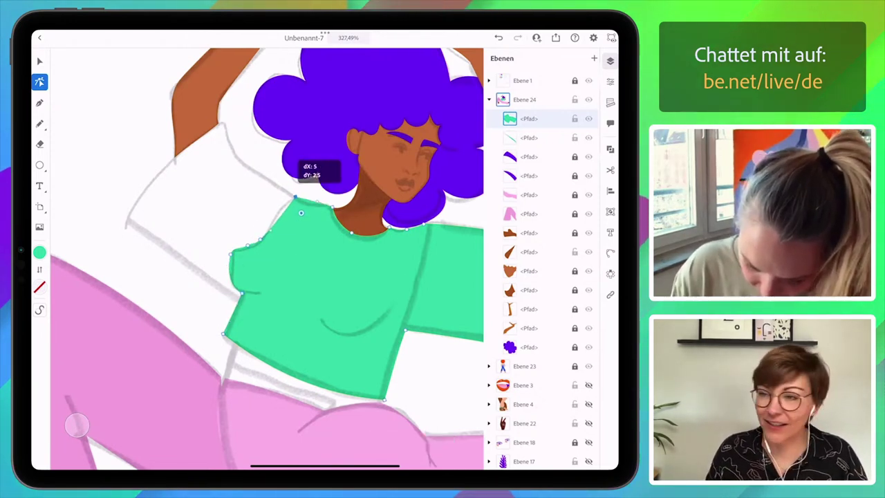
mouse_move(297, 217)
mouse_down()
mouse_move(280, 198)
mouse_move(310, 206)
mouse_up()
click(332, 208)
click(333, 208)
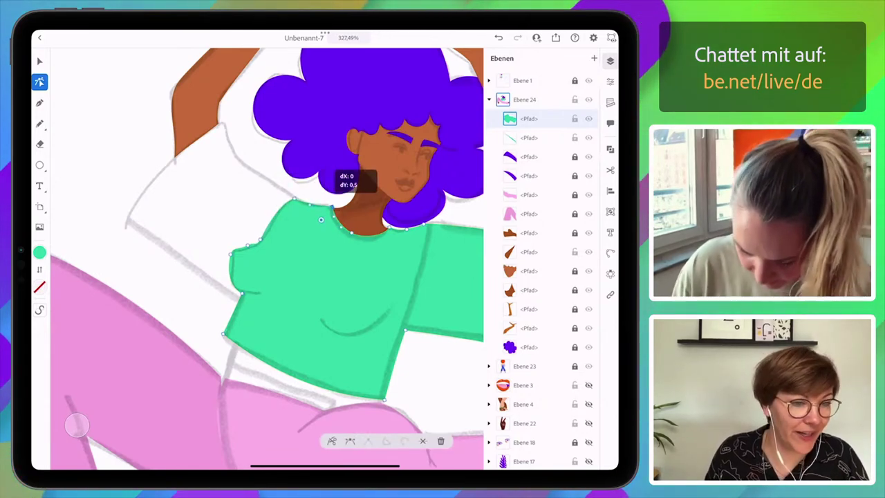
- Adjust the shirt's lower hem by moving its corner points and handles, and lock the shirt path
scroll(267, 256, down, 3)
drag(205, 295, 205, 297)
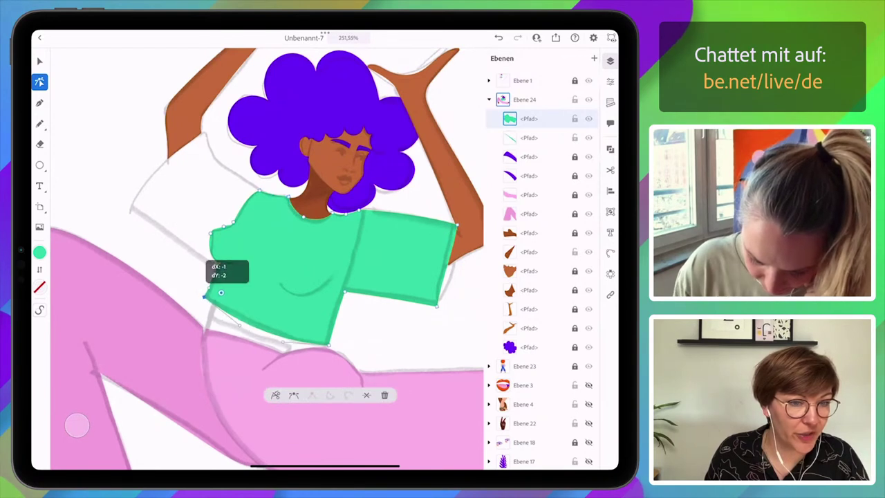
drag(242, 325, 244, 322)
drag(283, 343, 329, 346)
click(328, 345)
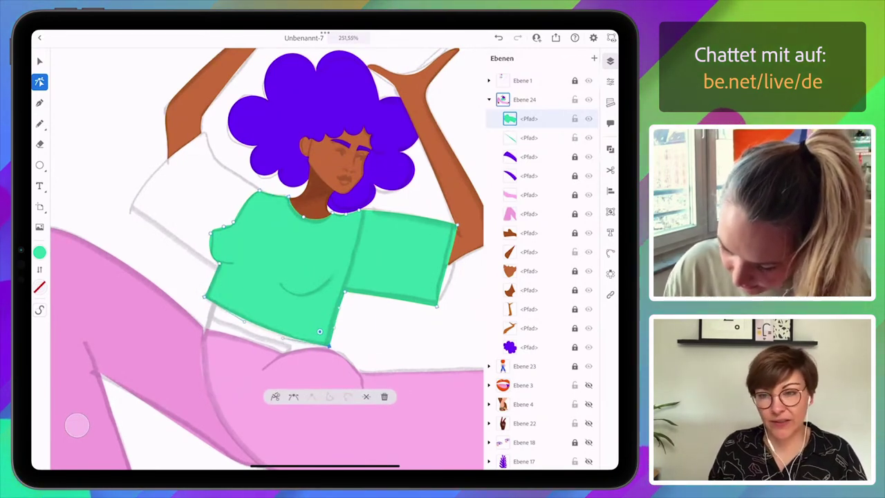
click(574, 119)
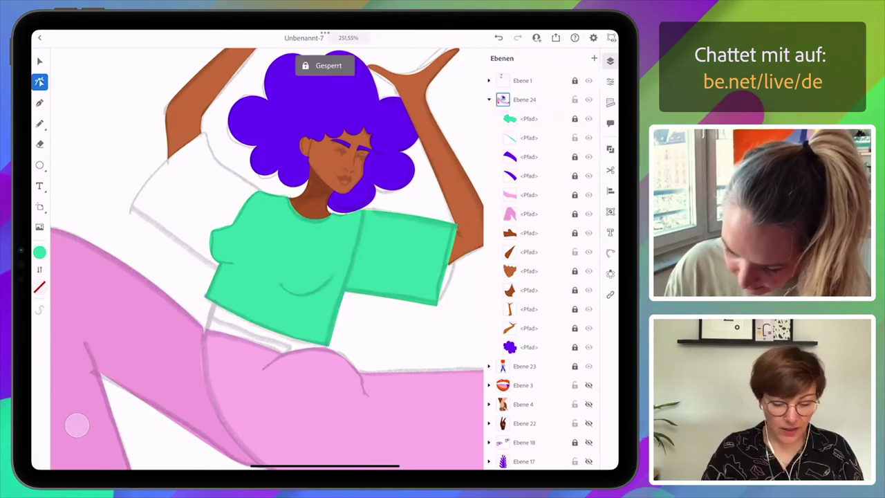
- Pick up the dark brown of the neck path as the fill and draw the bare waist strip below the shirt
scroll(266, 259, down, 3)
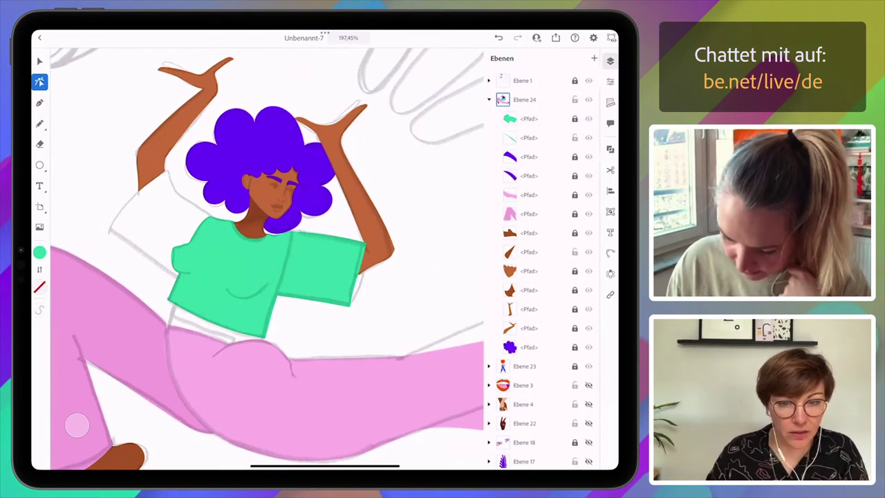
click(575, 290)
click(575, 290)
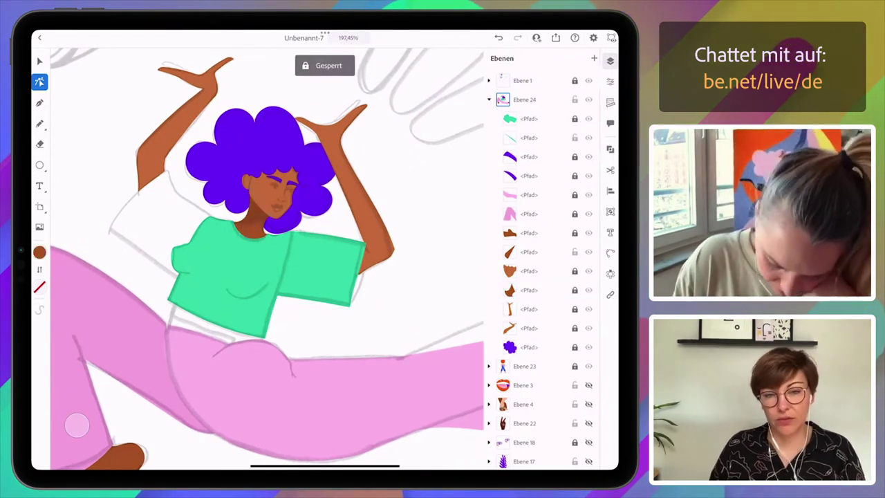
click(40, 124)
mouse_move(179, 299)
mouse_down()
mouse_move(196, 325)
mouse_move(234, 342)
mouse_move(242, 330)
mouse_move(179, 299)
mouse_up()
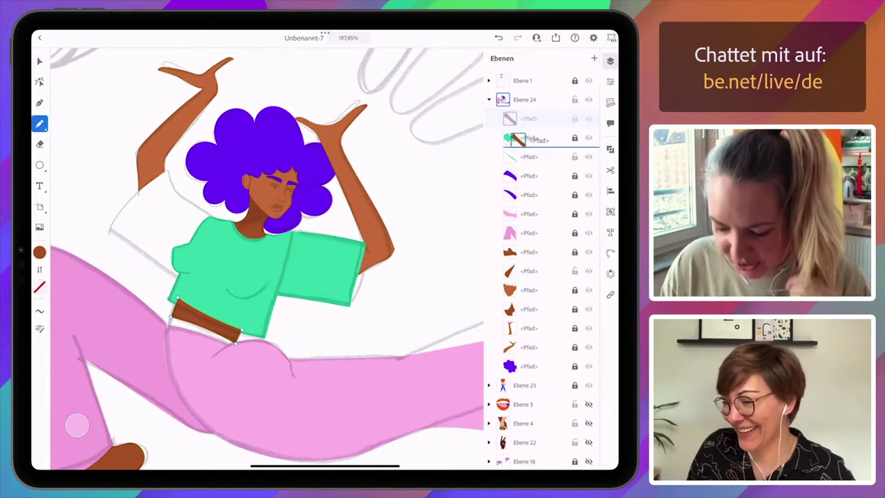
- Move the brown waist strip behind the shirt and trousers in the layer order, and lock it
click(575, 137)
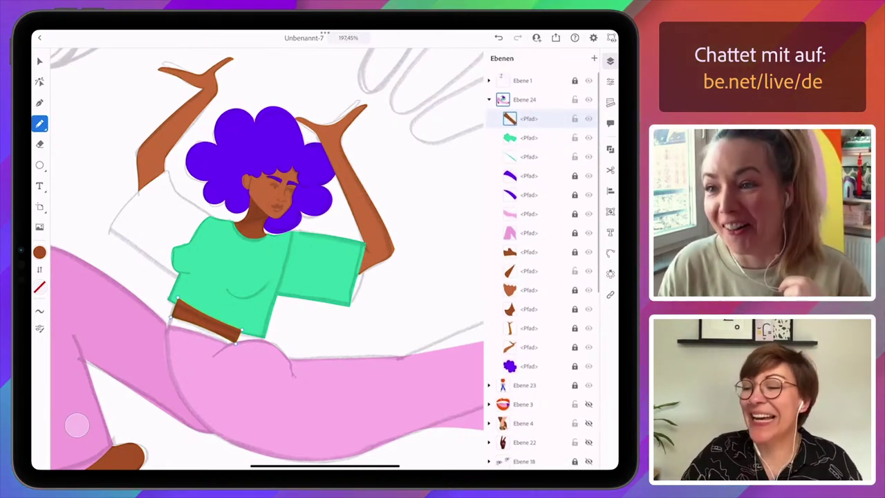
drag(528, 118, 531, 146)
scroll(205, 324, up, 3)
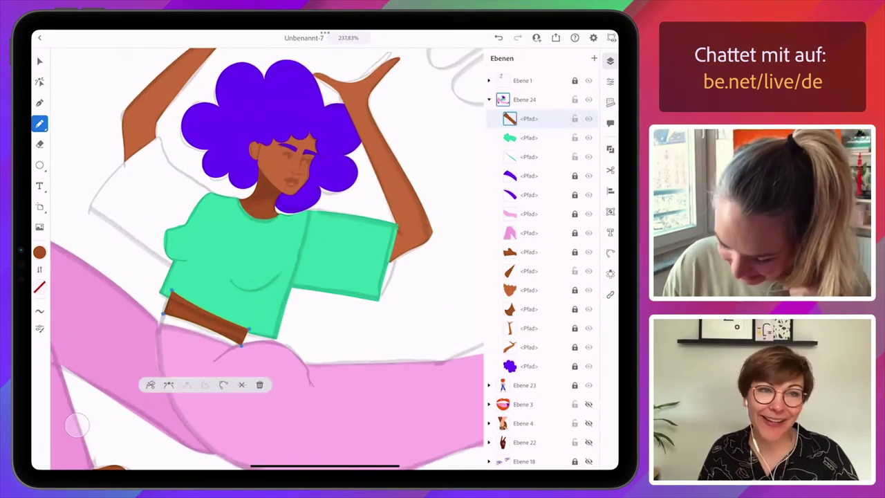
drag(509, 118, 509, 328)
click(574, 328)
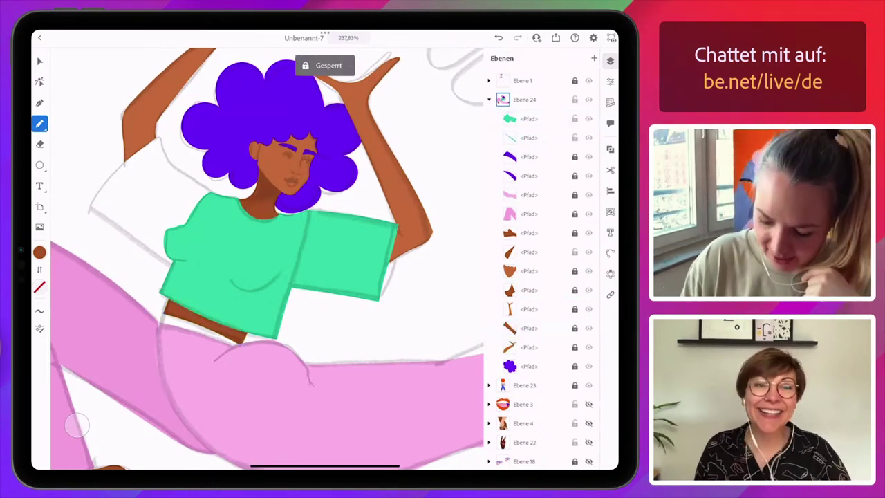
- Pick up the shirt's green as the fill colour, lock the shirt again and darken the green
scroll(267, 260, left, 2)
click(575, 118)
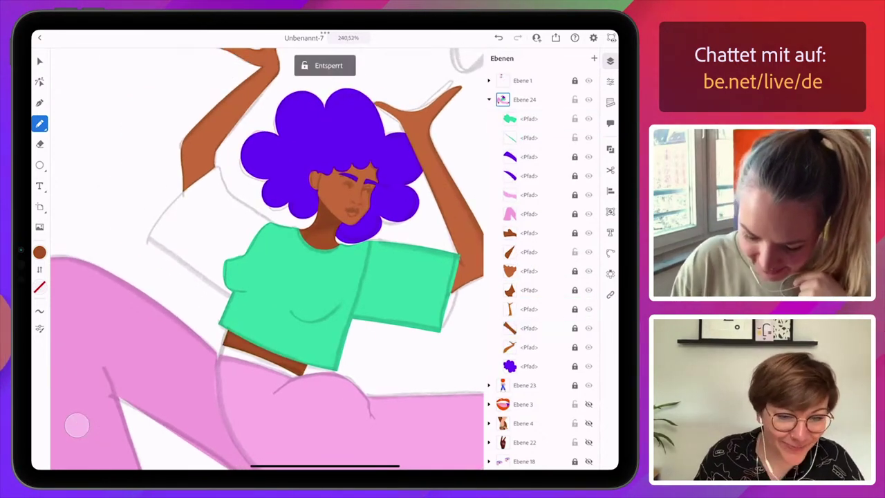
click(529, 118)
click(575, 118)
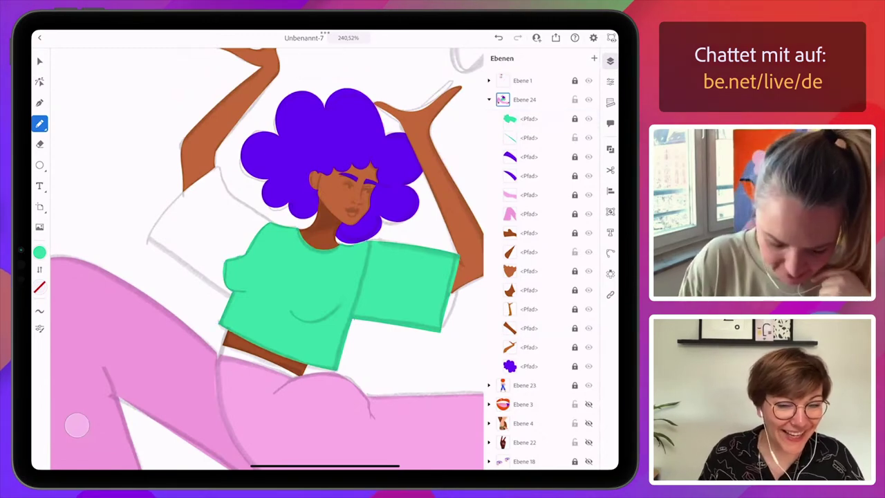
click(40, 252)
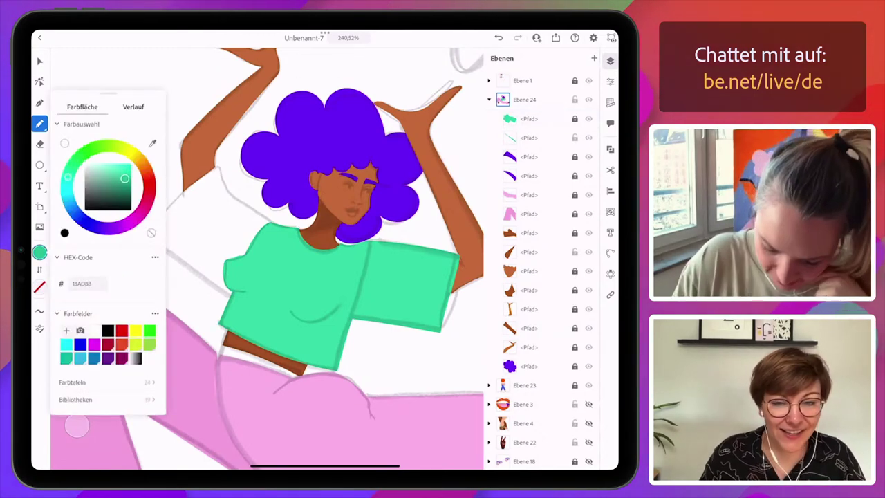
- Draw the rear sleeve in the darker green with the Pencil, adjust its shoulder point and place it behind the shirt body
click(40, 124)
mouse_move(270, 222)
mouse_down()
mouse_move(221, 171)
mouse_move(195, 185)
mouse_move(150, 237)
mouse_move(237, 303)
mouse_move(271, 226)
mouse_move(245, 204)
mouse_up()
click(39, 82)
scroll(287, 236, up, 6)
click(244, 204)
drag(529, 118, 529, 138)
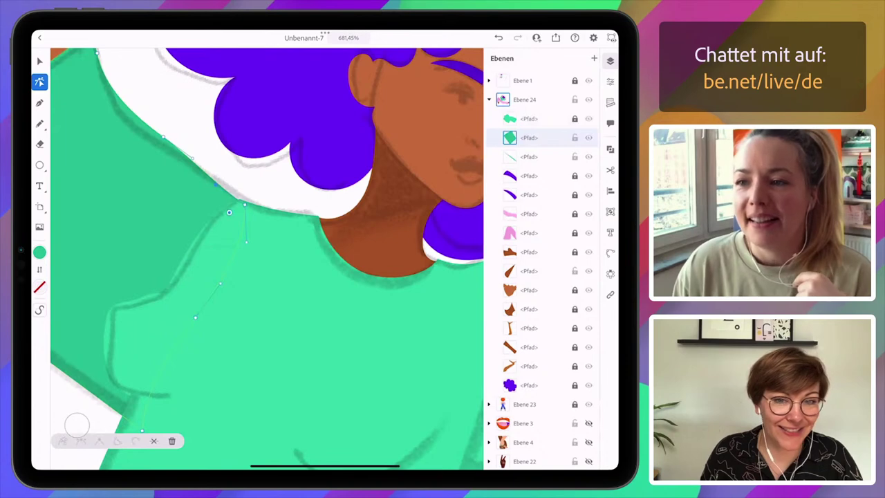
- Unlock the shirt body and delete the surplus anchor point on its edge above the chest
scroll(332, 207, down, 4)
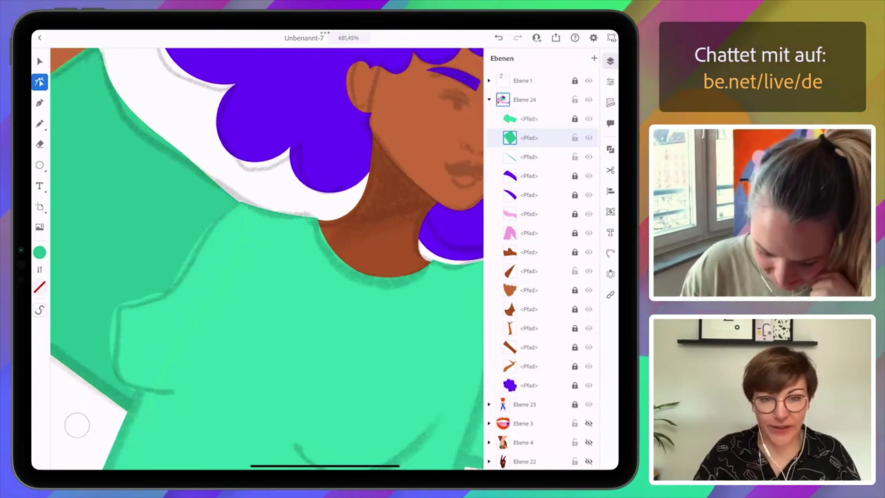
click(574, 118)
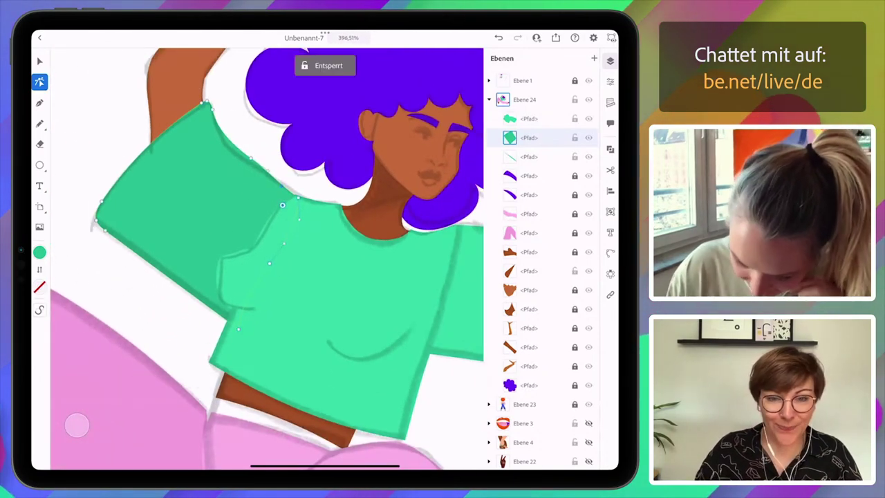
click(529, 118)
scroll(280, 249, up, 4)
click(190, 251)
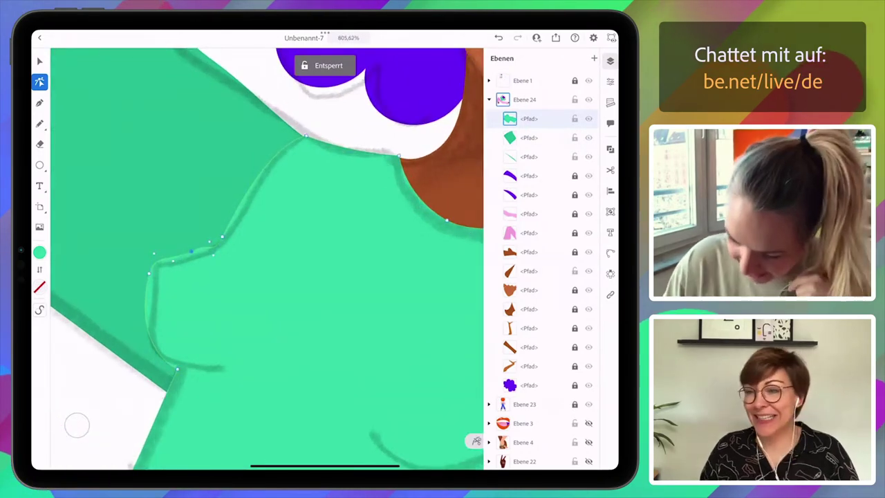
click(611, 61)
click(586, 441)
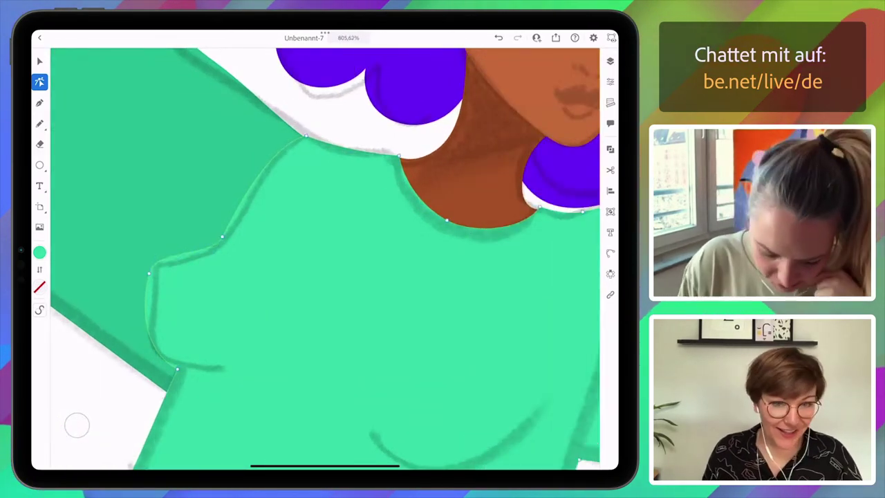
- Reshape the shirt body's edge over the rear sleeve by adjusting the chest, armpit and shoulder points
click(149, 273)
drag(148, 273, 151, 264)
drag(177, 368, 162, 370)
drag(223, 237, 235, 244)
drag(272, 135, 327, 145)
scroll(332, 210, down, 5)
scroll(325, 259, down, 3)
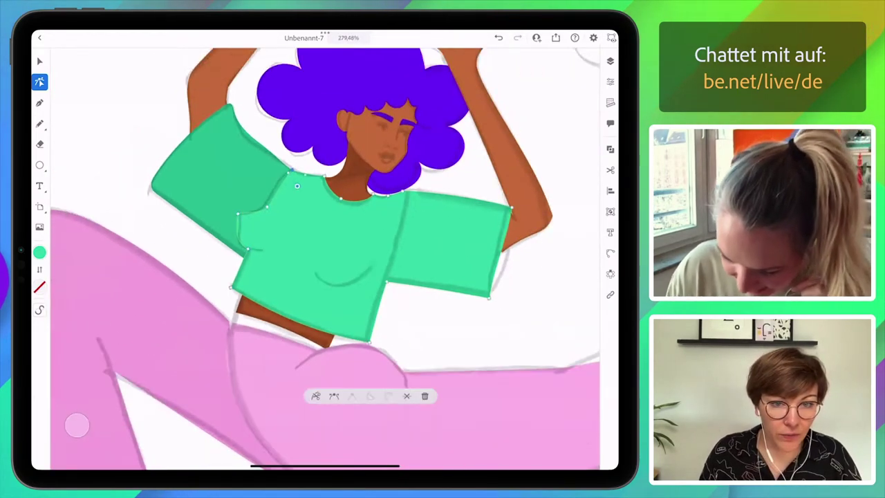
scroll(325, 258, right, 1)
click(611, 61)
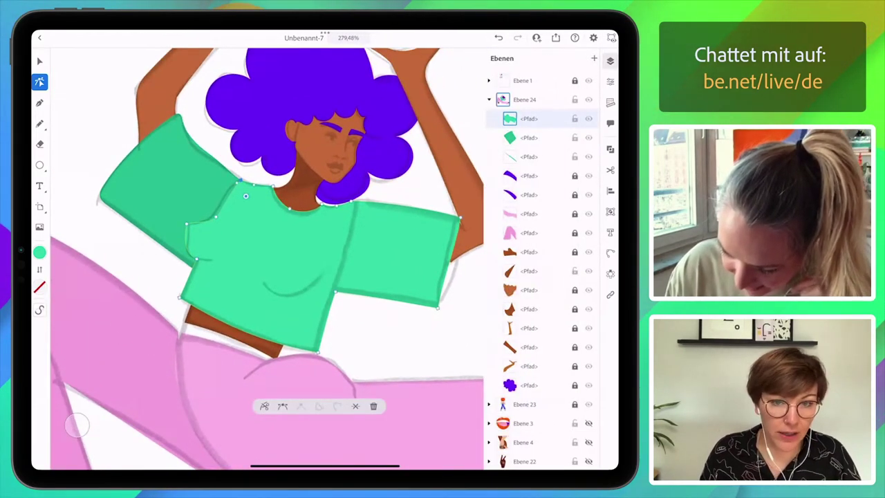
- Lock the shirt body, pick up the rear sleeve's darker green as the fill colour and lock the rear sleeve
click(575, 119)
click(529, 137)
click(575, 138)
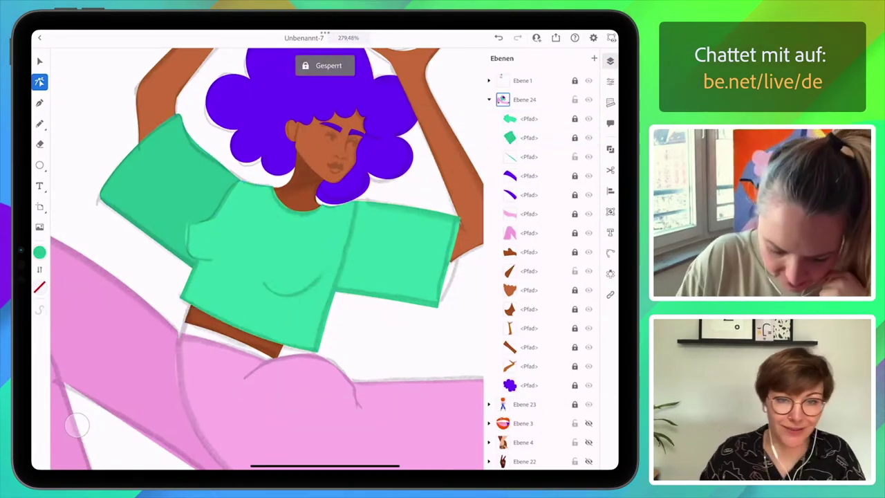
- Draw the curved bust crease on the shirt in the darker green with the Pencil and lock it
click(40, 124)
scroll(267, 259, up, 2)
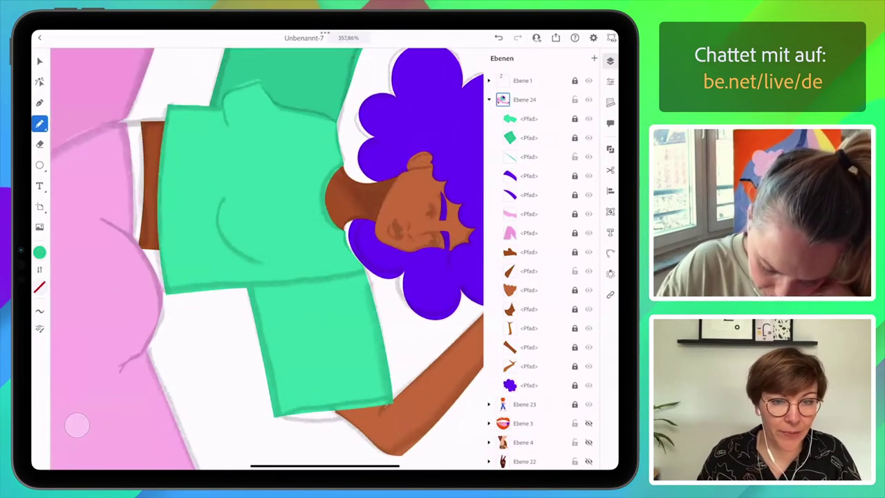
mouse_move(224, 199)
mouse_down()
mouse_move(228, 244)
mouse_move(254, 264)
mouse_move(222, 206)
mouse_up()
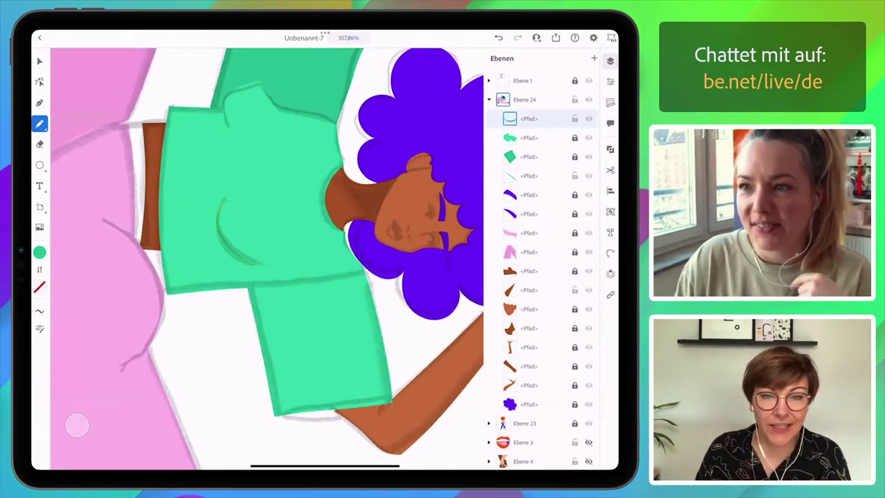
scroll(267, 259, down, 2)
scroll(267, 259, down, 2)
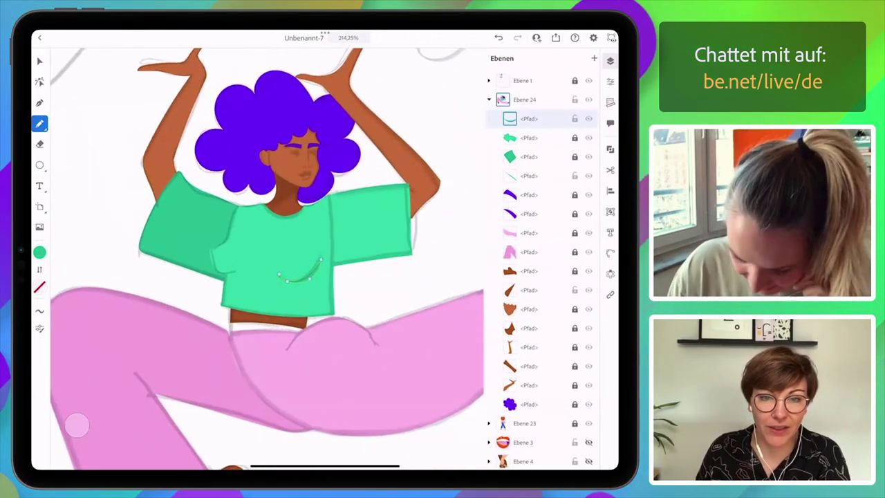
scroll(267, 259, up, 3)
click(575, 119)
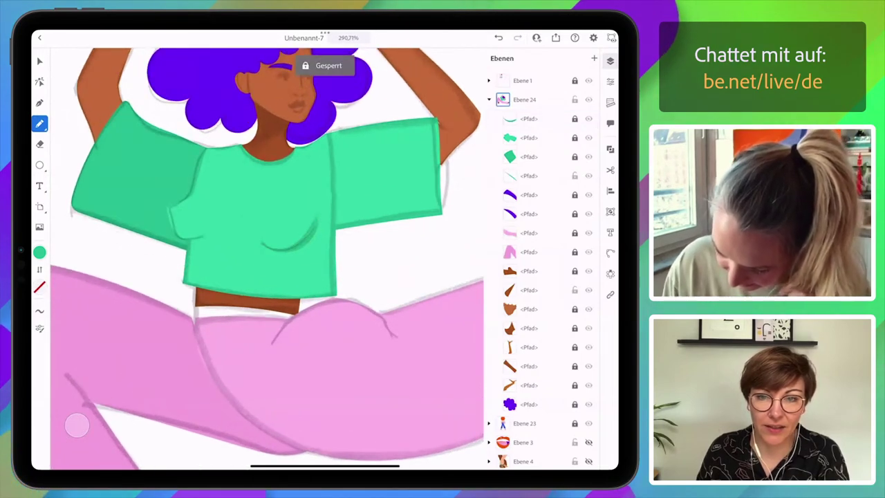
- Pick up the bent trouser leg's darker pink, lock that leg again and draw the waistband along the sketch with the Pencil
click(574, 252)
click(529, 252)
click(575, 252)
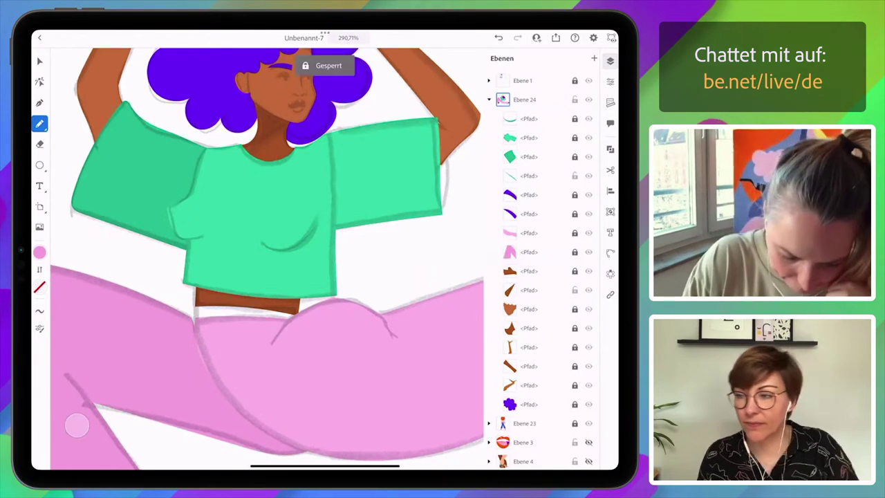
click(39, 124)
click(83, 81)
scroll(232, 312, up, 3)
mouse_move(160, 319)
mouse_down()
mouse_move(201, 332)
mouse_move(318, 332)
mouse_move(256, 309)
mouse_move(351, 310)
mouse_up()
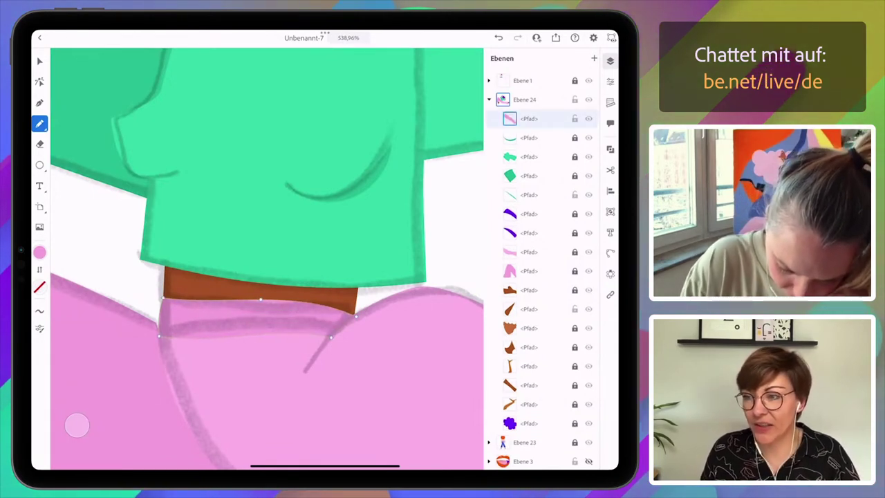
- Adjust the waistband's corner points at both ends so they follow the sketched waist
click(40, 81)
click(159, 336)
drag(159, 337, 163, 339)
click(161, 311)
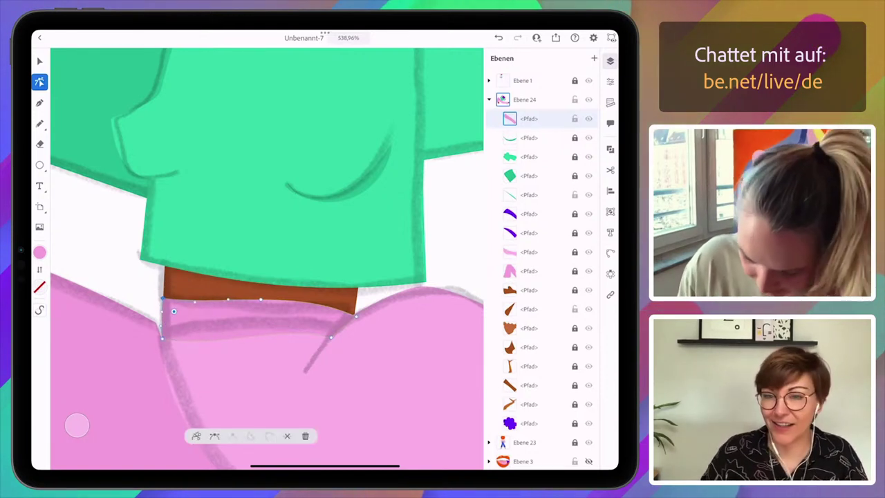
drag(356, 316, 359, 312)
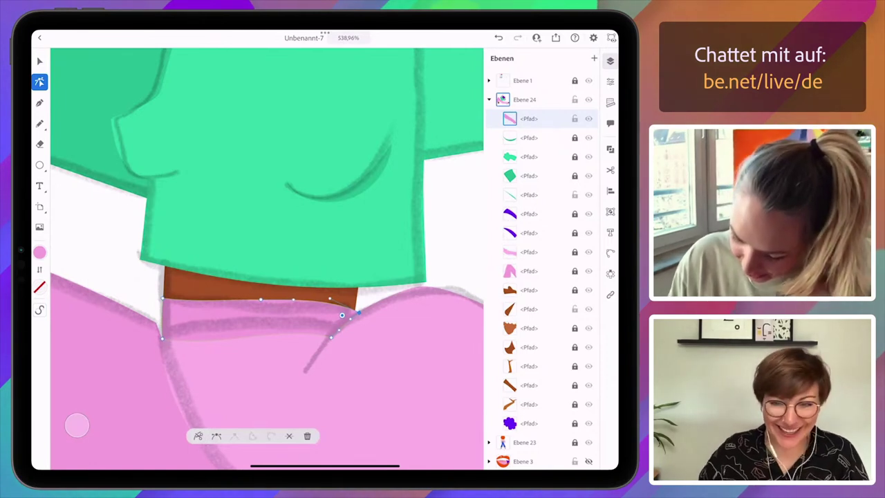
- Unlock the bent trouser leg, move its top corner point over to the waistband and lock the leg again
click(575, 271)
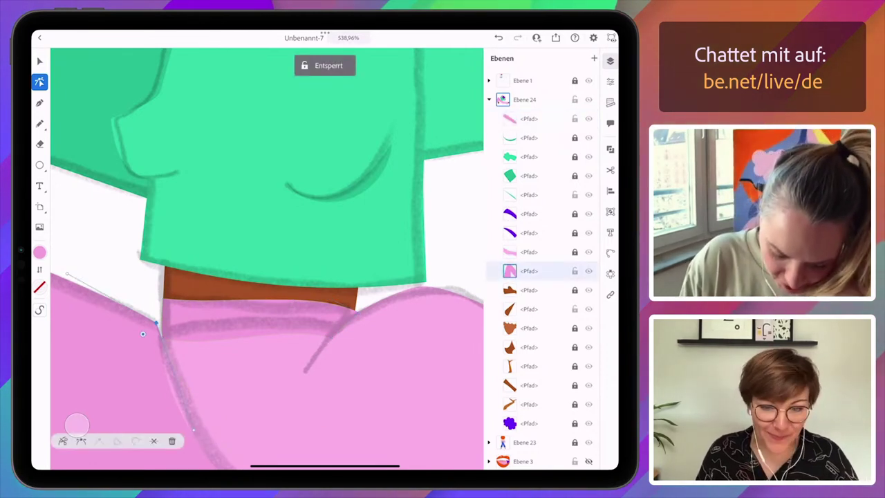
drag(156, 323, 165, 322)
scroll(297, 286, down, 8)
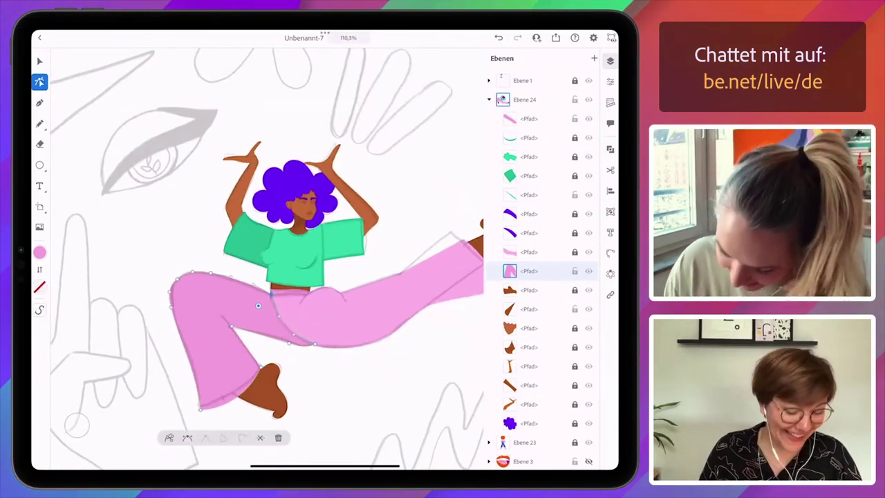
scroll(267, 258, up, 3)
click(574, 271)
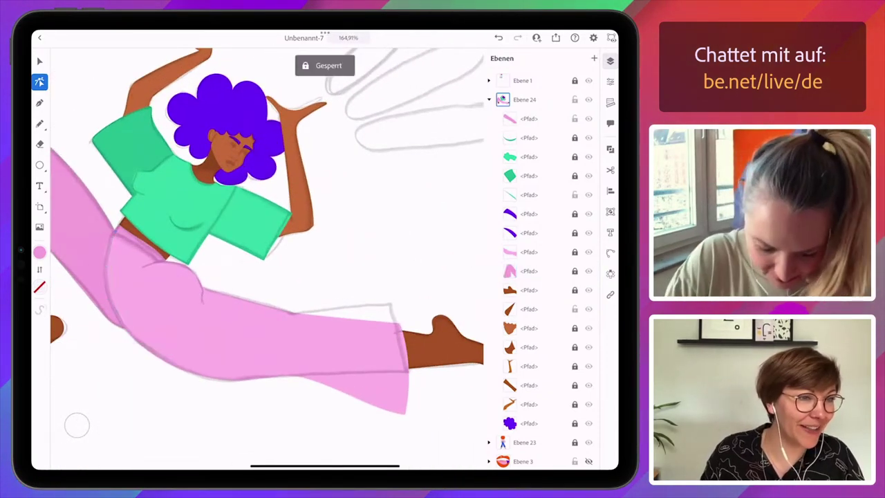
- Draw a small triangular fold in the darker pink where the buttock meets the outstretched trouser leg
click(39, 123)
scroll(266, 259, up, 4)
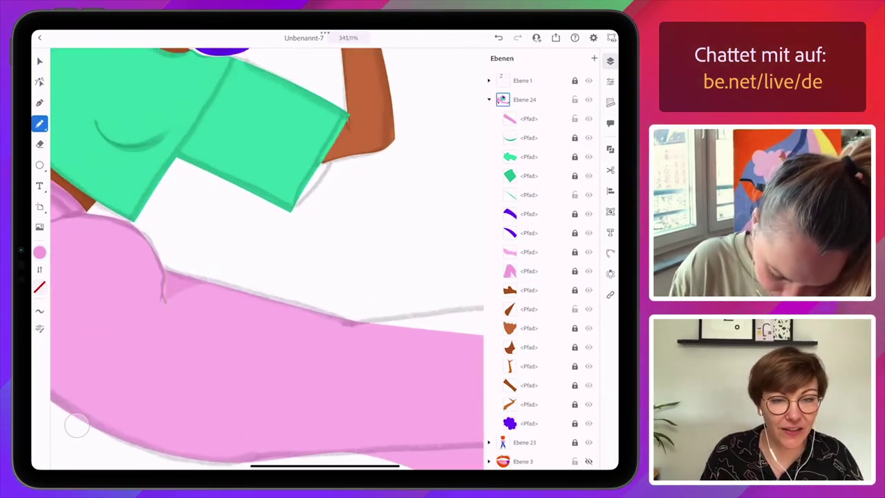
drag(163, 302, 210, 281)
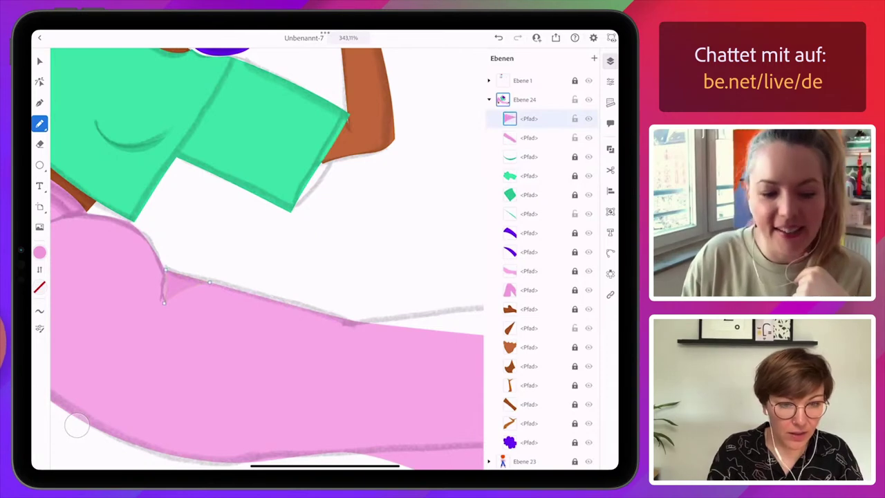
scroll(267, 260, down, 3)
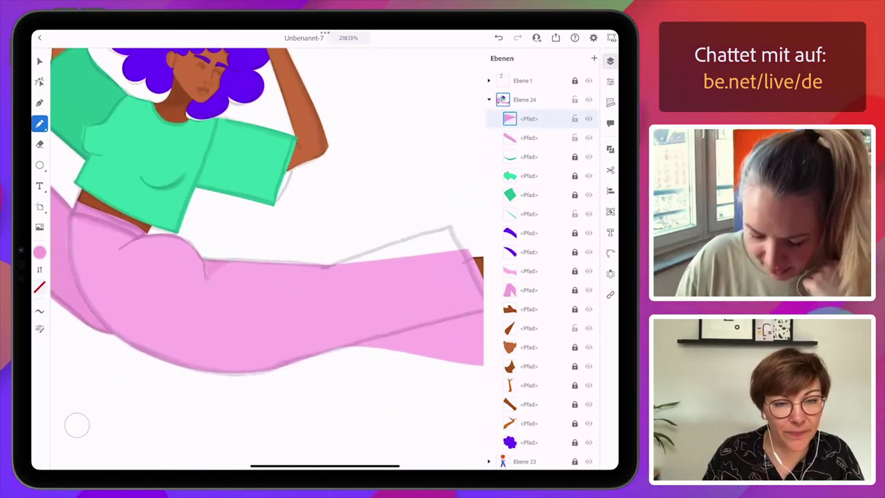
scroll(266, 259, down, 3)
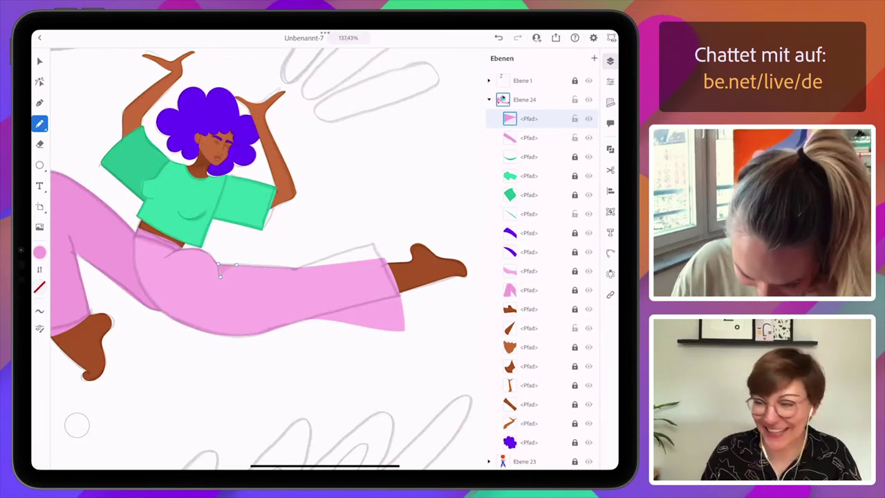
drag(266, 260, 361, 267)
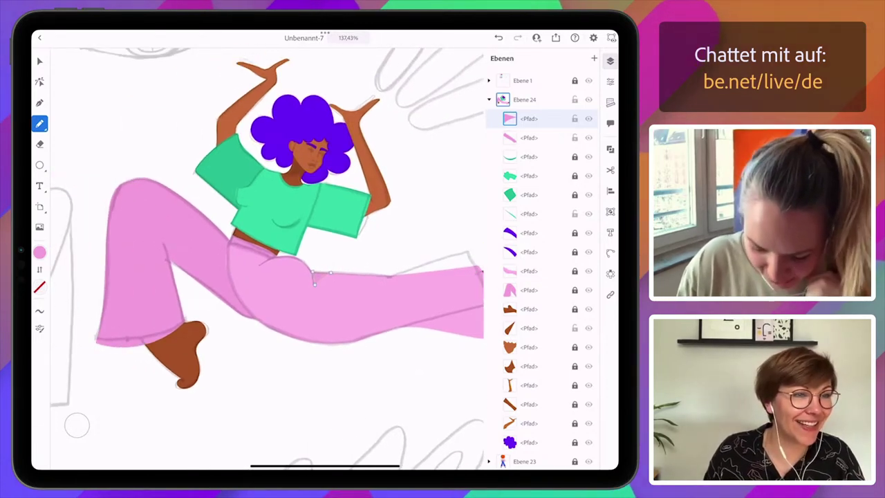
scroll(297, 277, up, 1)
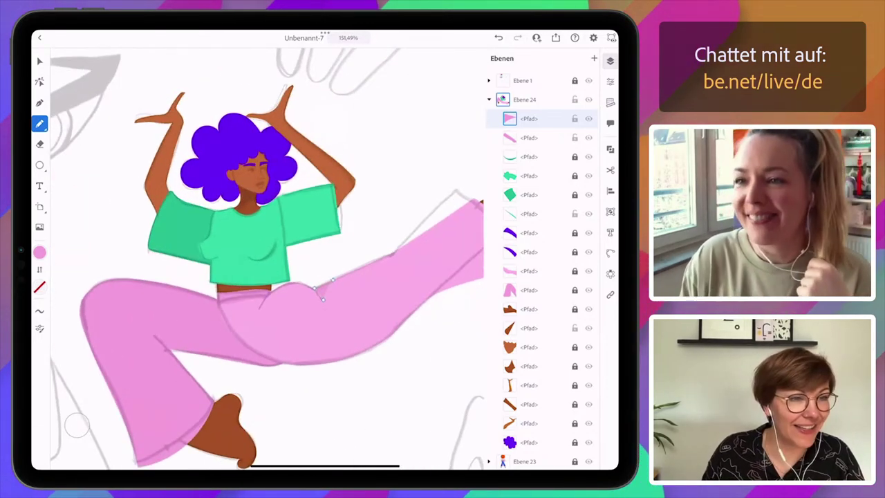
scroll(267, 260, down, 1)
- Draw the woman's upper lip in pink over the facial sketch with the Pencil
scroll(227, 293, up, 10)
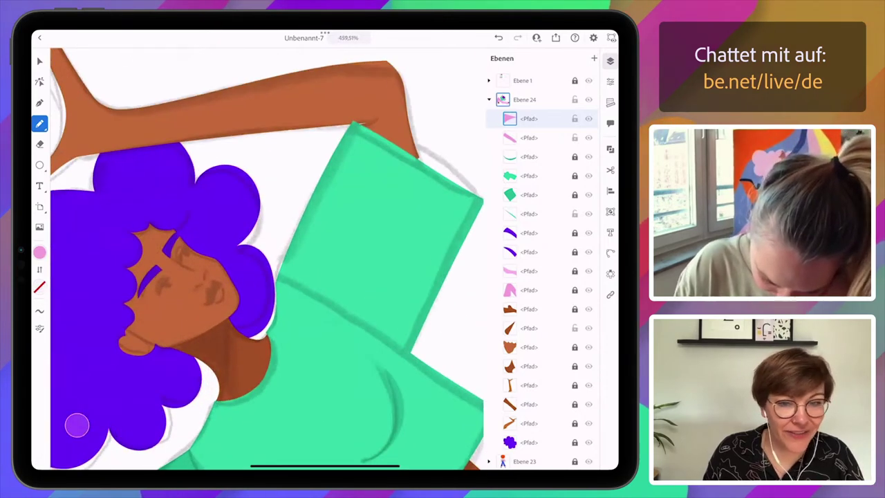
mouse_move(181, 315)
mouse_down()
mouse_move(218, 273)
mouse_move(206, 314)
mouse_move(177, 326)
mouse_up()
scroll(266, 259, down, 15)
scroll(332, 200, up, 3)
scroll(325, 198, up, 10)
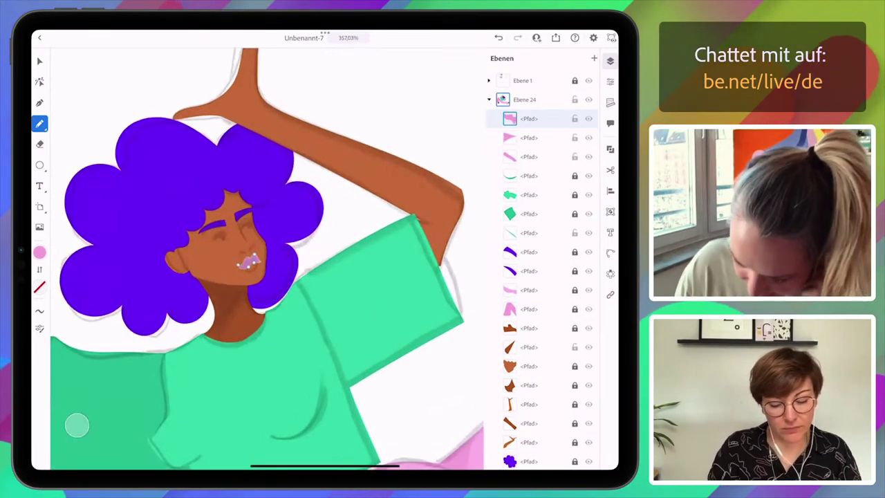
- Lock the upper lip, the trouser fold and the waistband
click(575, 118)
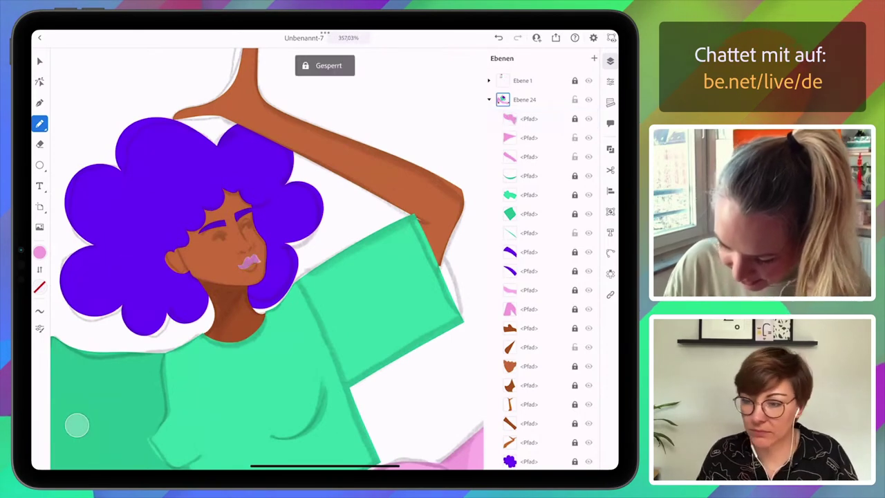
click(575, 138)
click(575, 156)
- Sample the dark brown of the neck with the eyedropper as the fill colour
scroll(266, 256, up, 3)
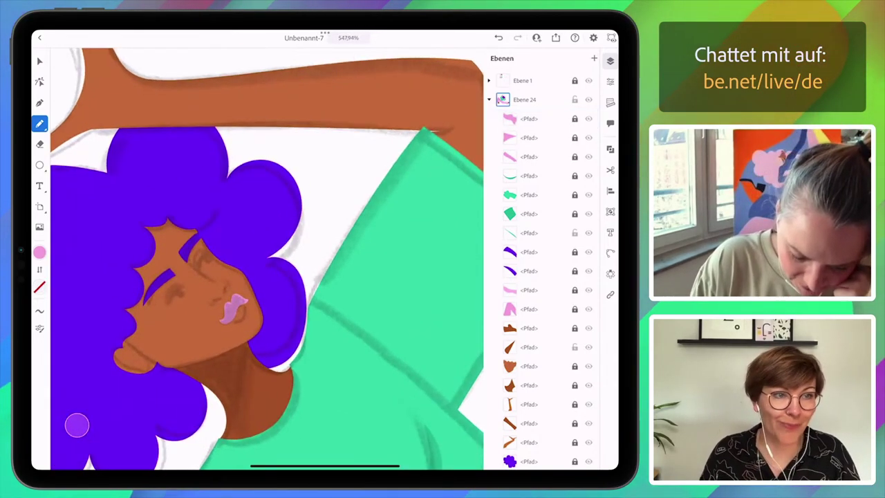
click(39, 252)
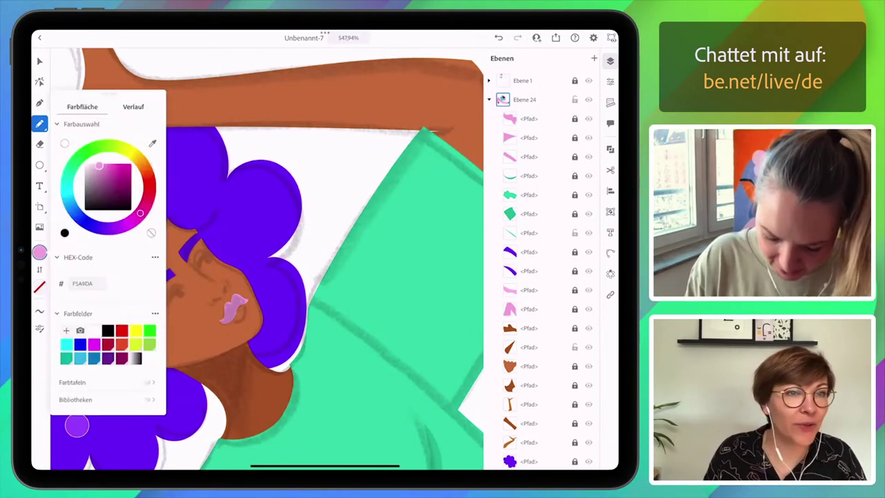
click(152, 143)
drag(325, 250, 273, 387)
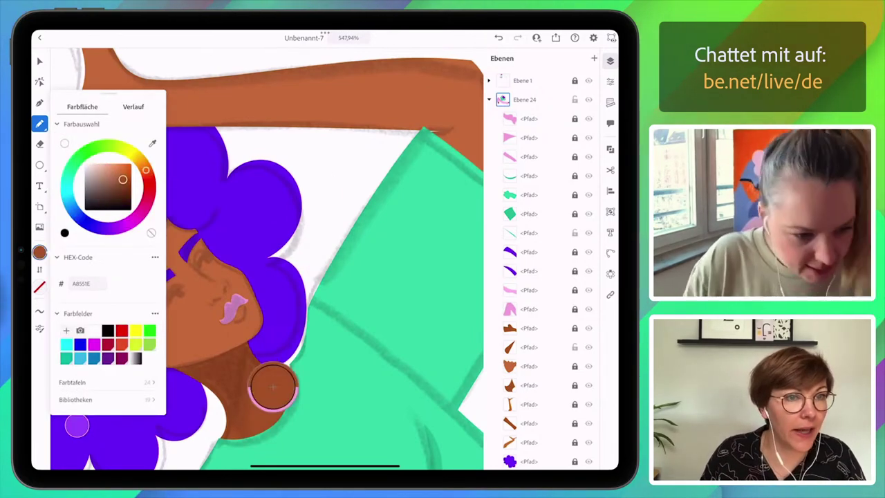
- Draw both eyelids in the dark brown over the sketched eyes and lock the two shapes
click(39, 123)
click(39, 124)
scroll(266, 256, up, 2)
scroll(267, 256, up, 3)
mouse_move(202, 216)
mouse_down()
mouse_move(166, 232)
mouse_move(160, 266)
mouse_up()
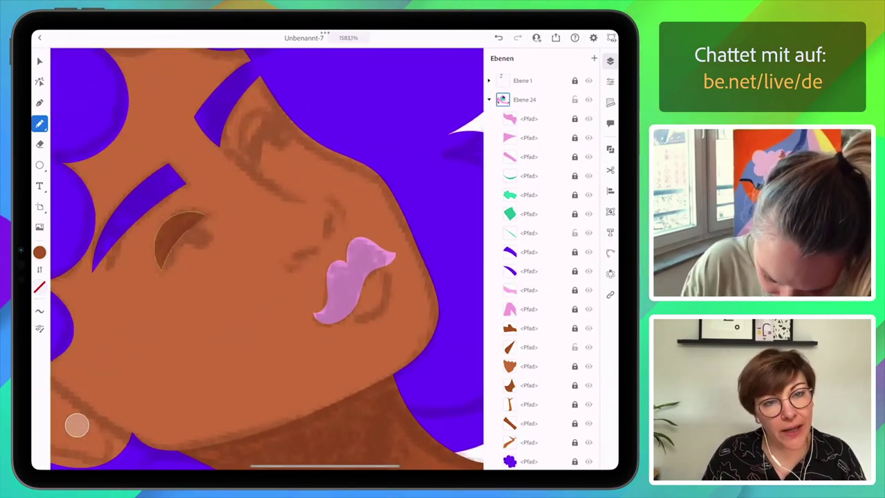
mouse_move(254, 153)
mouse_down()
mouse_move(261, 108)
mouse_move(286, 113)
mouse_up()
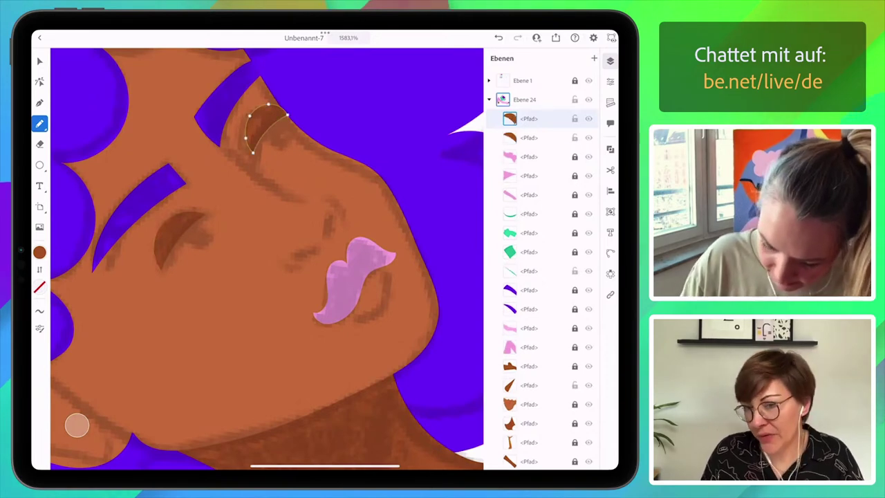
click(574, 119)
click(575, 137)
- Pick up the upper lip's pink, lock that lip again, darken the fill and draw the lower lip with the Pencil
scroll(266, 256, down, 3)
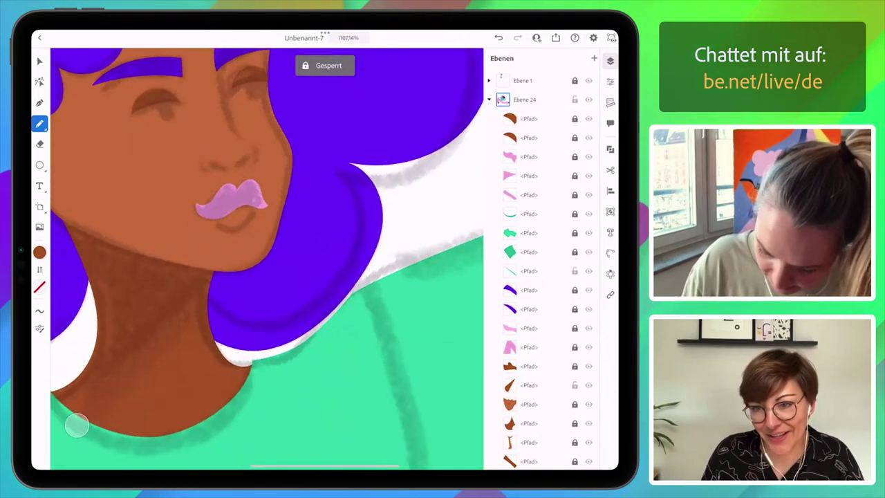
click(574, 156)
click(509, 156)
click(574, 157)
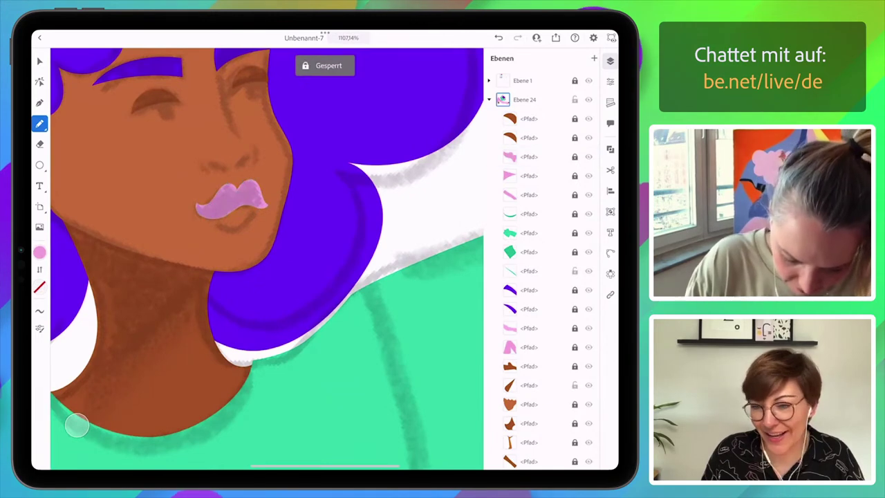
click(39, 253)
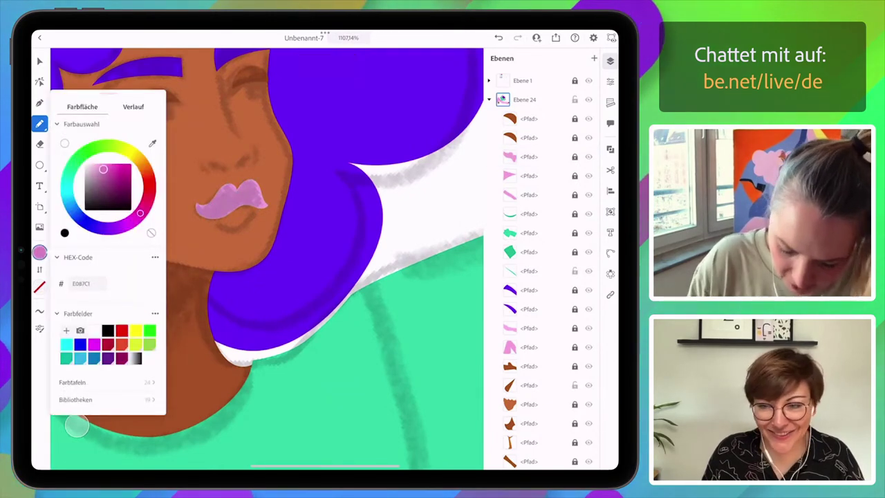
click(39, 253)
scroll(266, 256, up, 3)
mouse_move(175, 394)
mouse_down()
mouse_move(201, 332)
mouse_move(222, 316)
mouse_move(222, 379)
mouse_move(173, 395)
mouse_up()
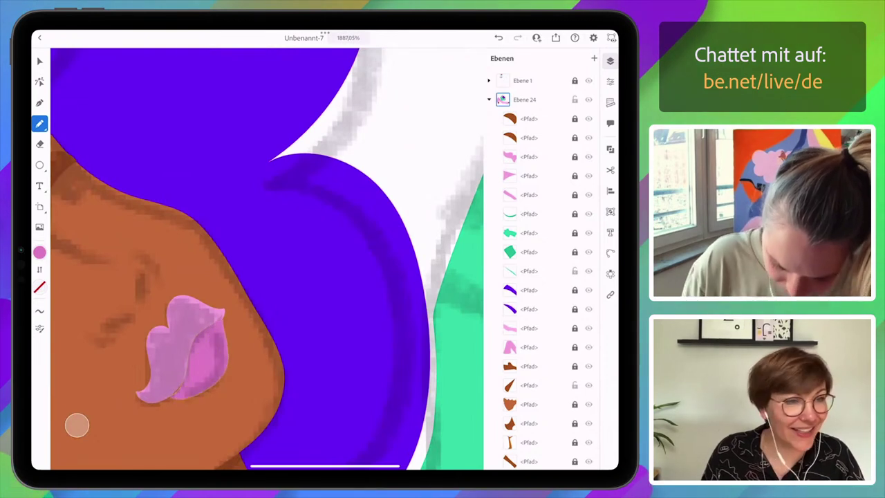
- Reshape the lower lip's inner edge near the mouth corner by adjusting its anchor points and handles against the upper lip, and lock it
scroll(266, 259, up, 3)
click(39, 81)
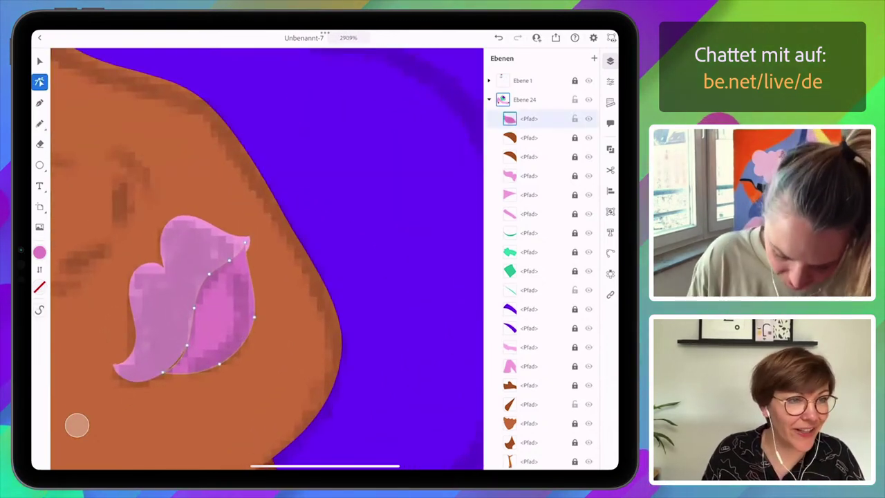
click(162, 373)
drag(183, 357, 184, 347)
click(173, 370)
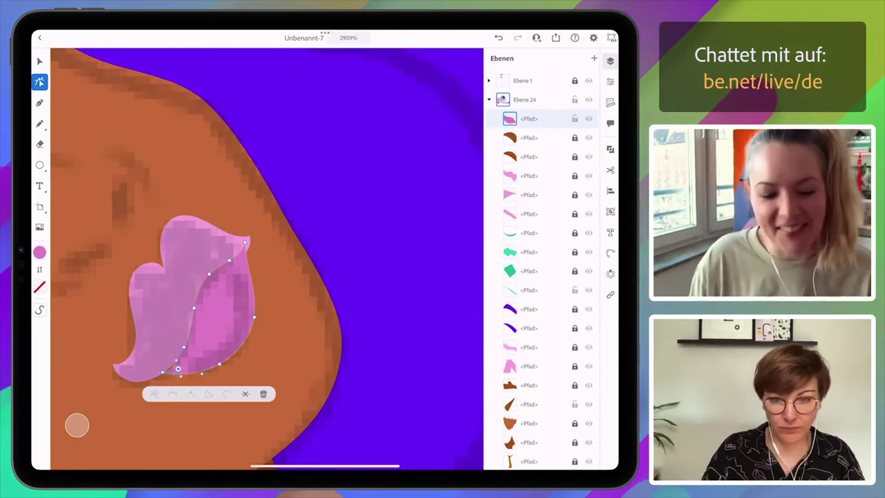
scroll(267, 259, down, 2)
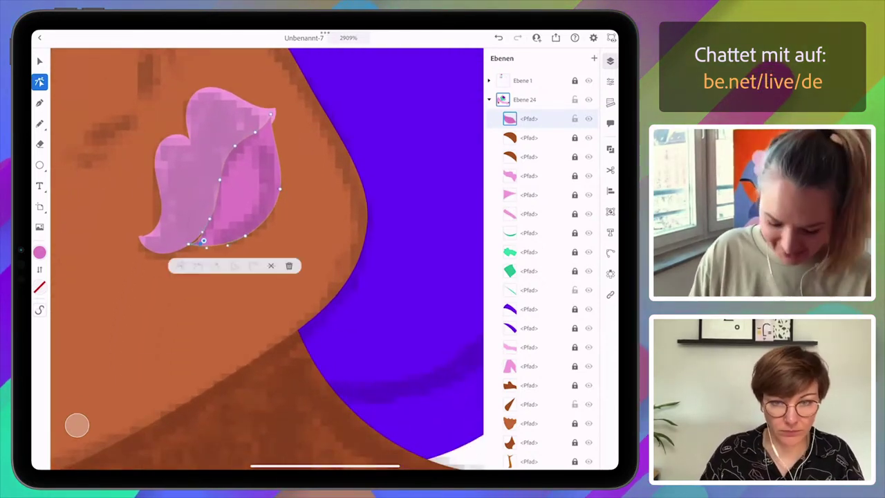
scroll(250, 197, up, 5)
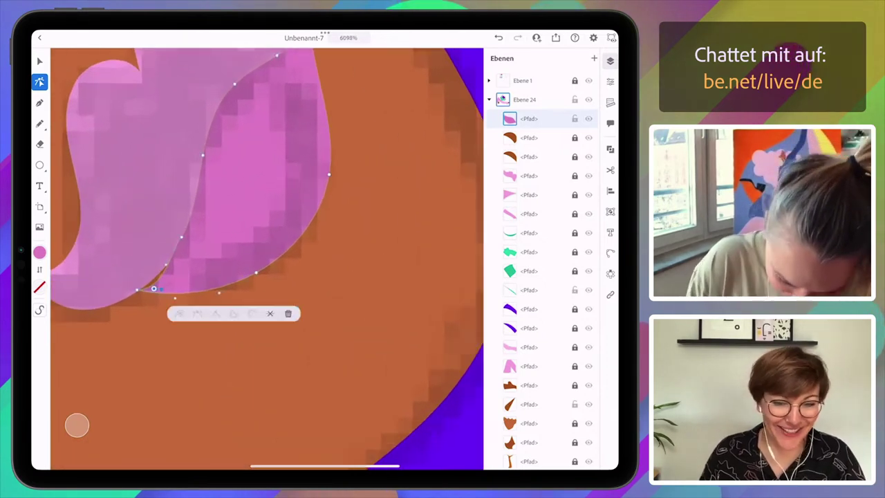
drag(162, 289, 153, 286)
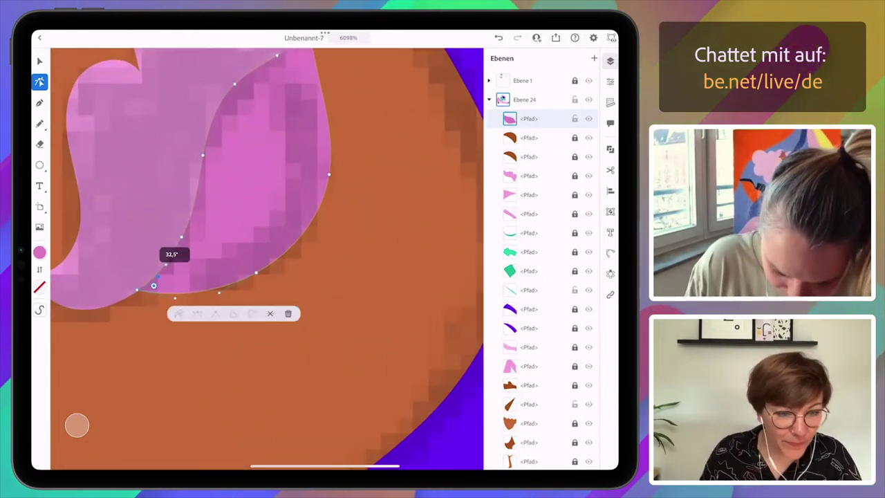
drag(181, 236, 176, 240)
scroll(332, 236, down, 1)
scroll(266, 258, down, 10)
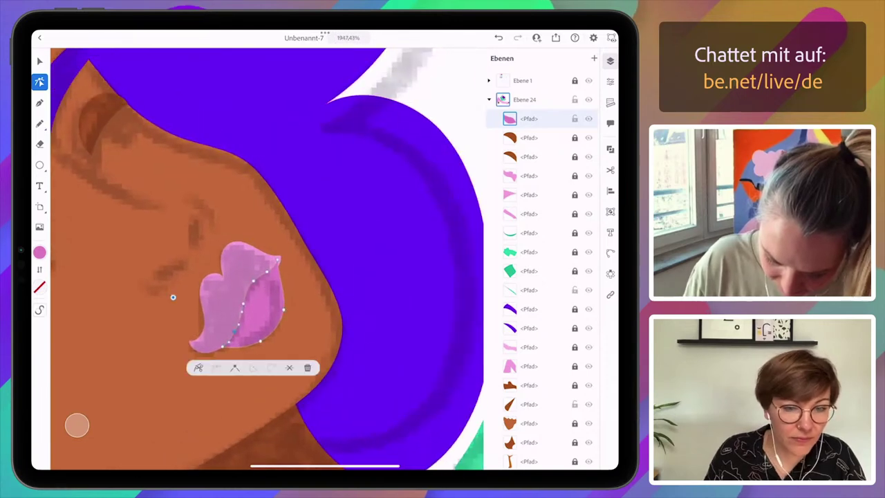
click(574, 119)
- Pick up the eyelid's dark brown, relock that eyelid and draw both nostrils and the curved nose wings with the Pencil
click(575, 138)
click(575, 138)
click(39, 124)
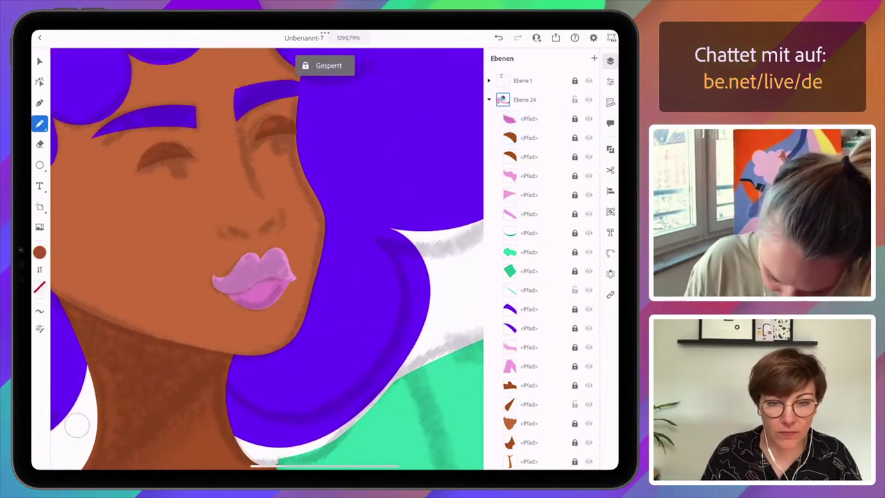
scroll(266, 259, down, 1)
drag(269, 330, 256, 340)
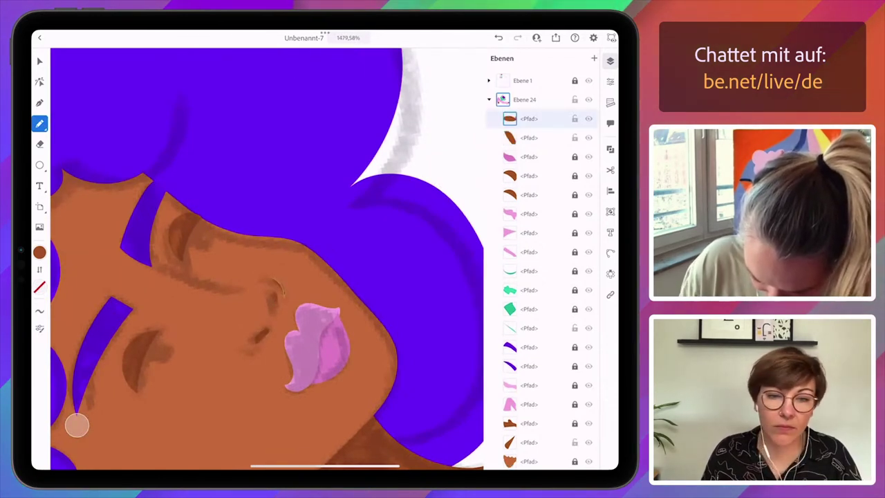
drag(270, 278, 284, 296)
drag(246, 351, 264, 352)
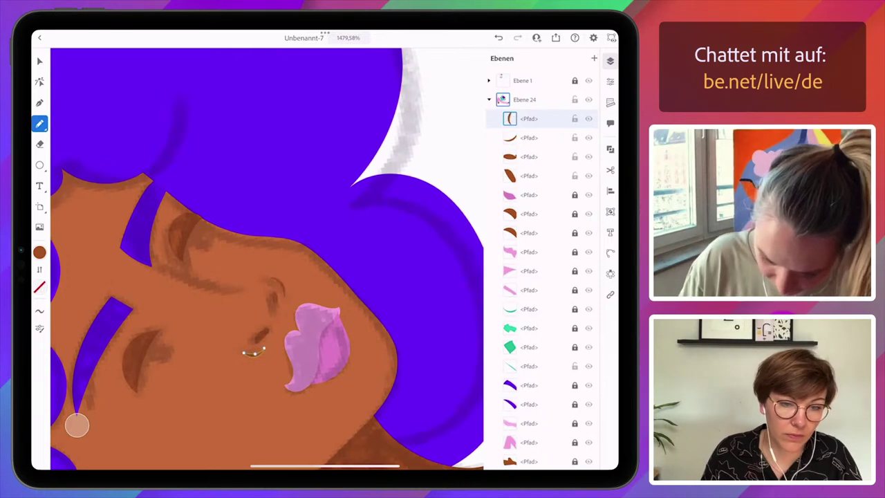
- Lock the four brown nose shapes in the layer list
scroll(269, 276, down, 6)
scroll(270, 276, up, 4)
click(575, 119)
click(575, 138)
click(575, 157)
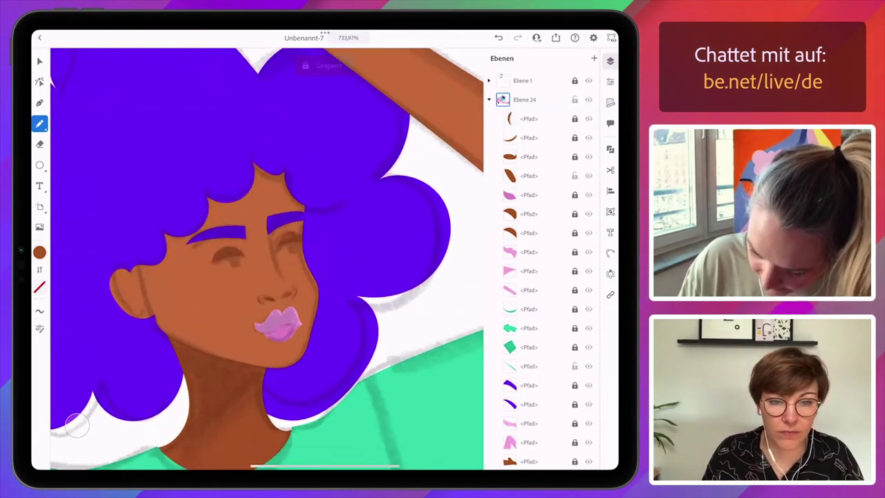
click(574, 176)
- Hide the sketch layer Ebene 1 to check the whole figure without it, and show it again
scroll(276, 293, up, 4)
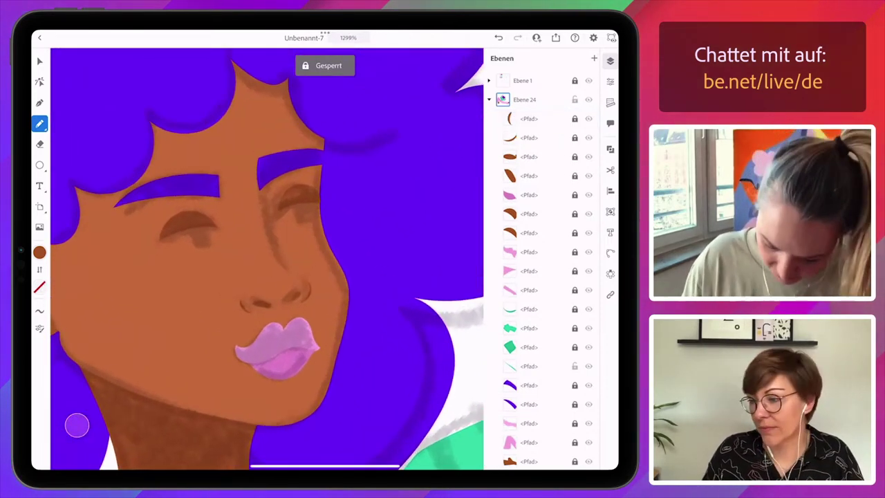
scroll(270, 276, down, 6)
scroll(266, 259, down, 5)
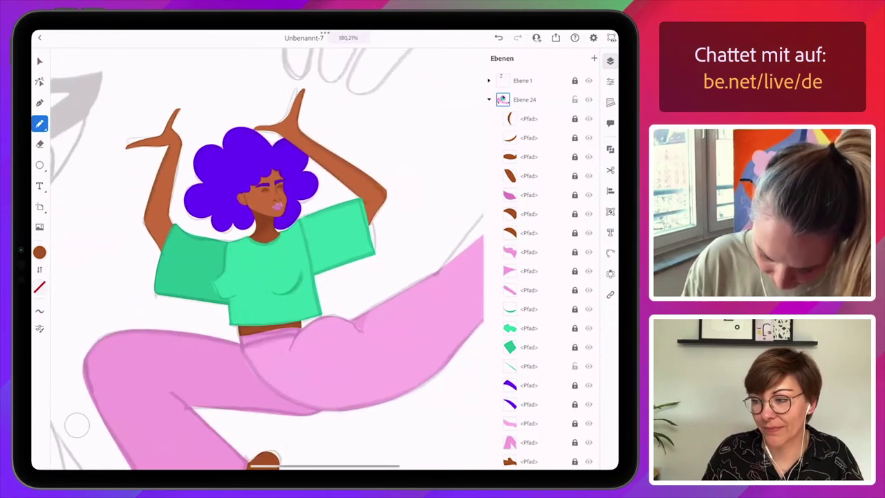
scroll(266, 259, down, 3)
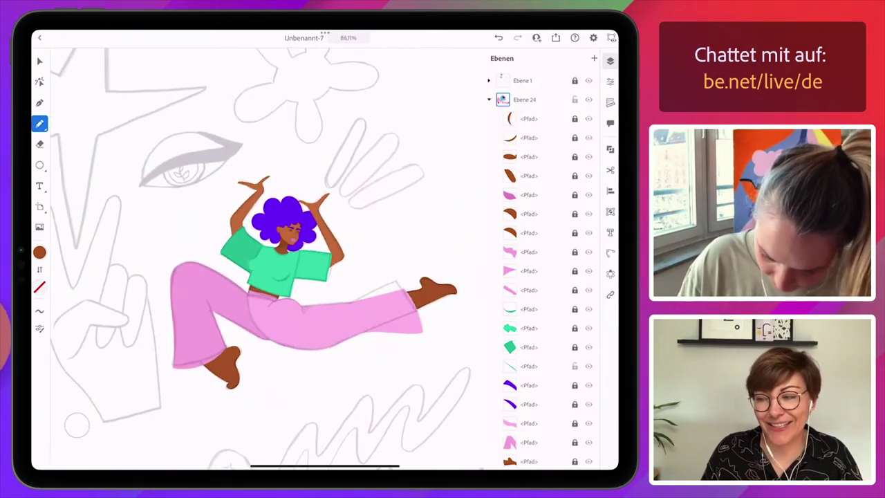
click(588, 81)
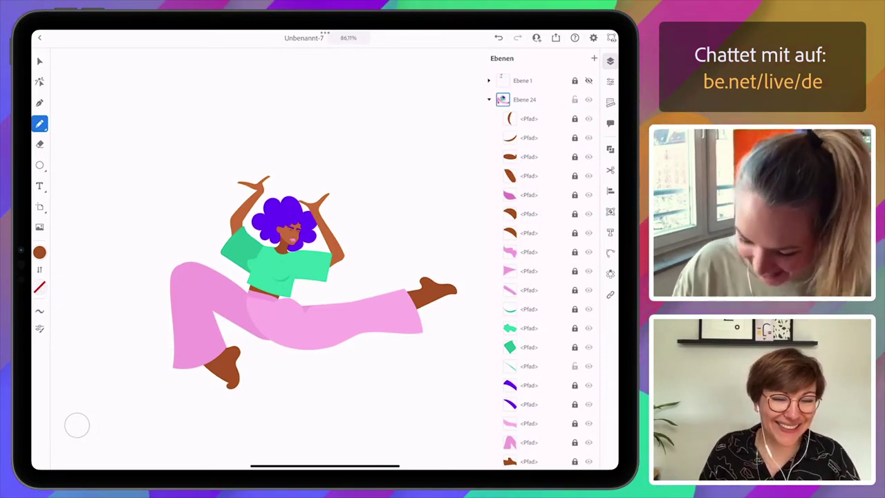
click(588, 80)
- Pick up the purple of the eyebrow as the fill colour and lock that eyebrow again
scroll(290, 221, up, 5)
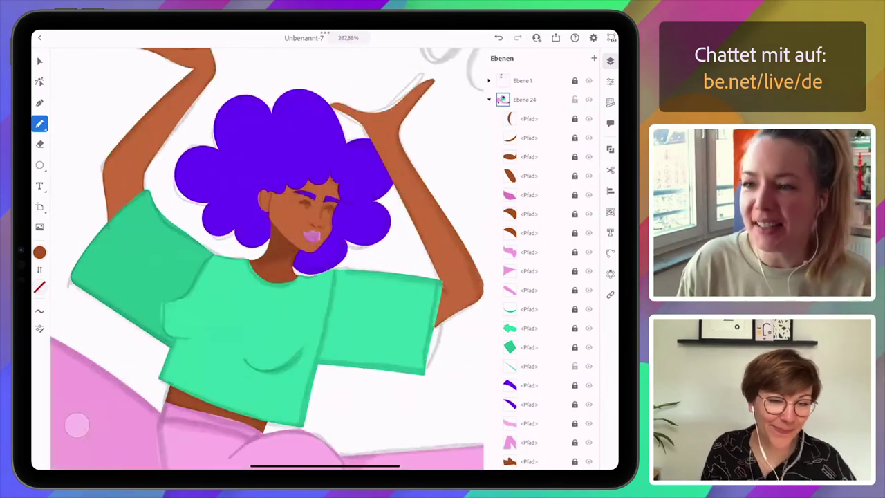
scroll(290, 221, up, 4)
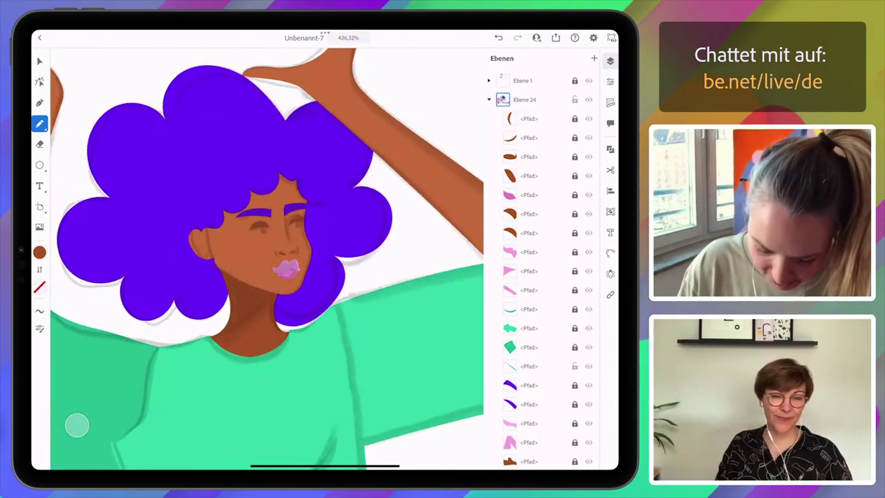
scroll(291, 221, up, 5)
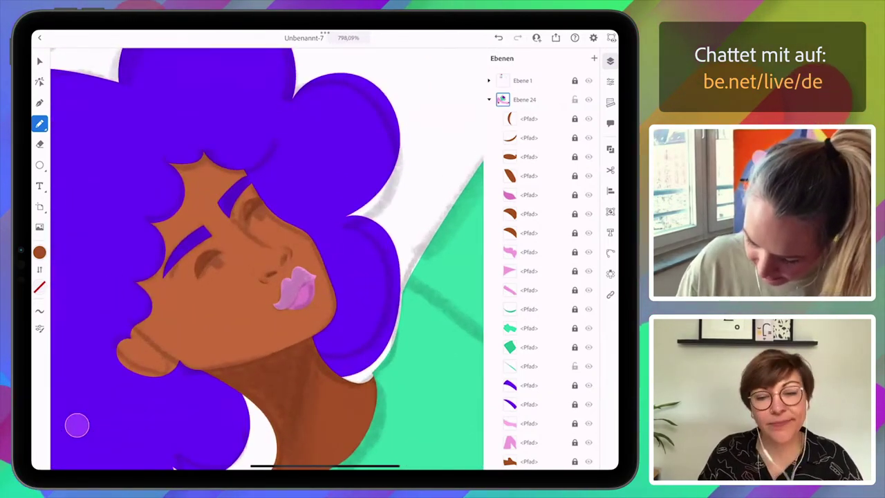
scroll(543, 277, down, 1)
click(574, 339)
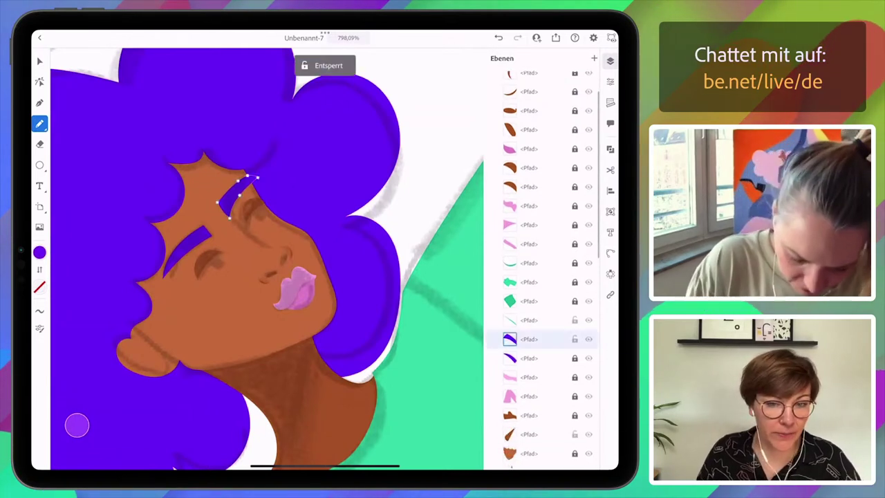
click(575, 339)
- Try drawing the purple lash lines over both eyes with the Paintbrush
click(39, 124)
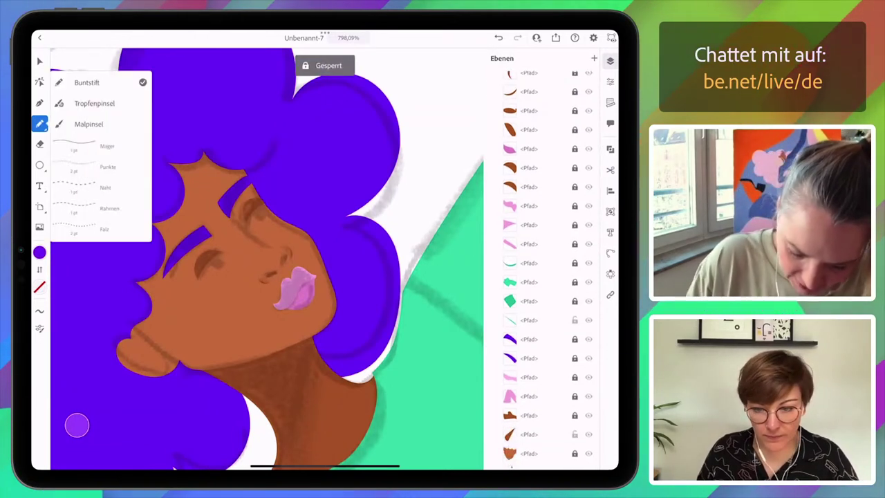
click(88, 125)
scroll(221, 256, up, 3)
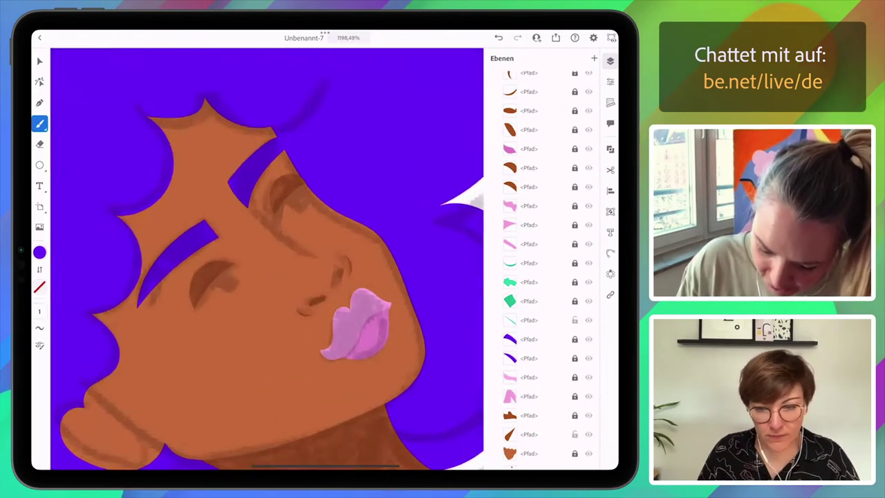
drag(276, 217, 304, 182)
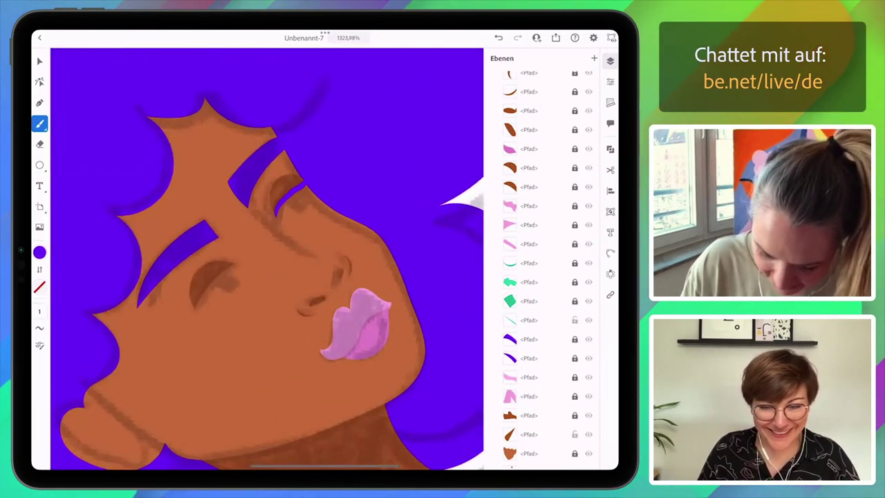
scroll(267, 259, right, 1)
scroll(267, 258, up, 1)
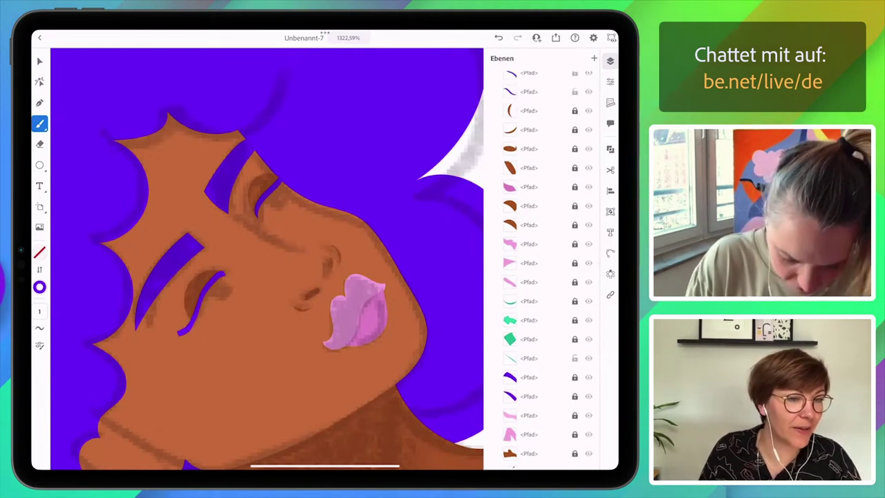
key(ctrl+z)
- Draw tapered purple lash lines below both eyelids with the Blob Brush at size 8, replacing the remaining Paintbrush stroke
click(39, 124)
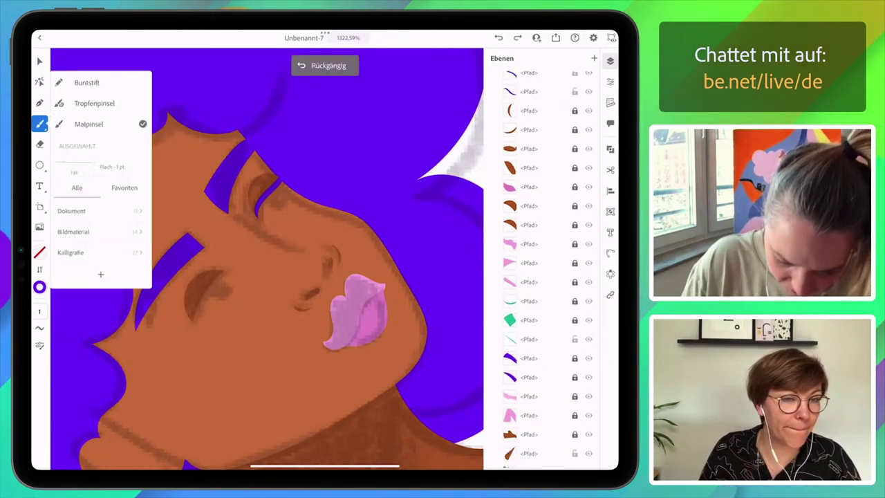
click(95, 104)
click(40, 124)
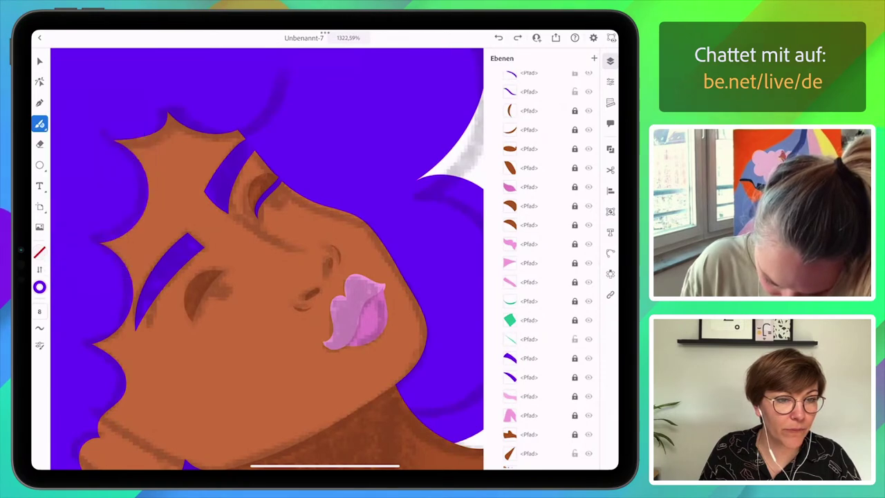
drag(198, 320, 181, 337)
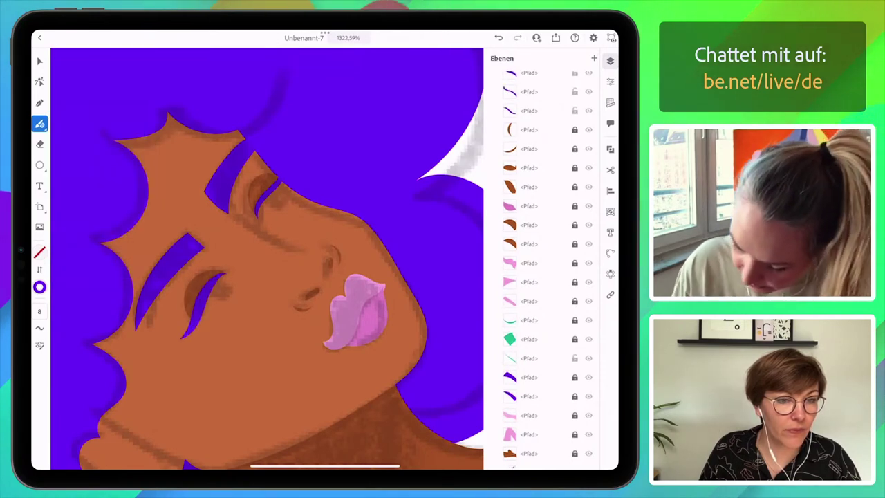
scroll(267, 259, up, 1)
scroll(543, 262, up, 2)
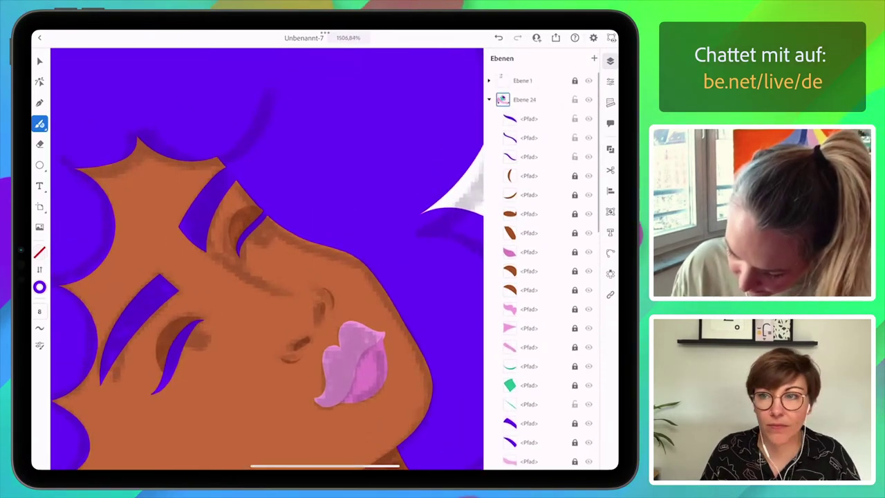
key(ctrl+z)
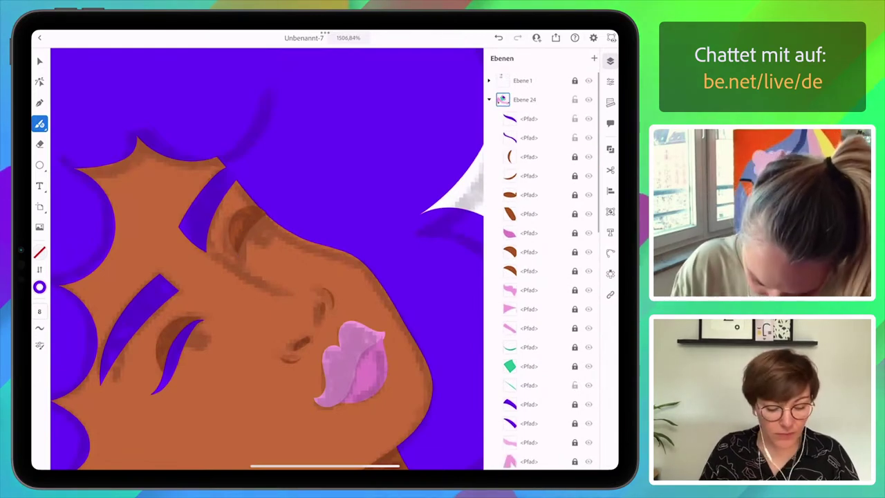
drag(268, 220, 242, 254)
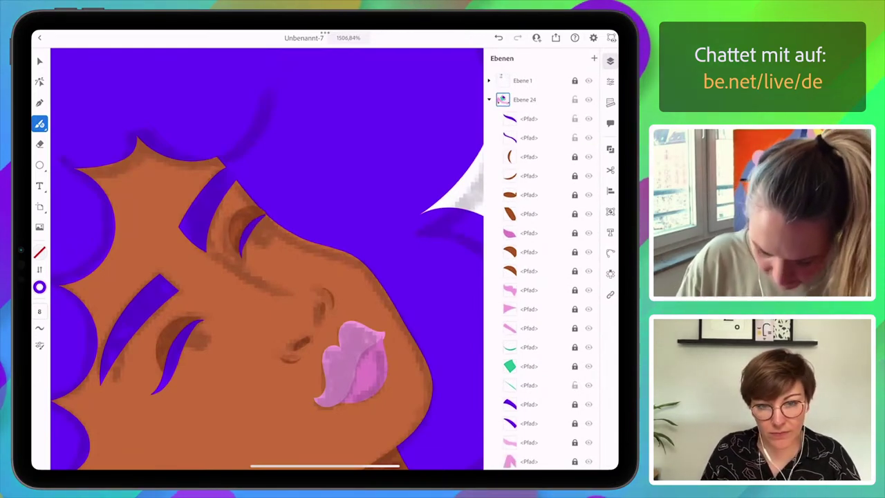
- Lock the two purple lash shapes in the layer list
scroll(267, 259, down, 10)
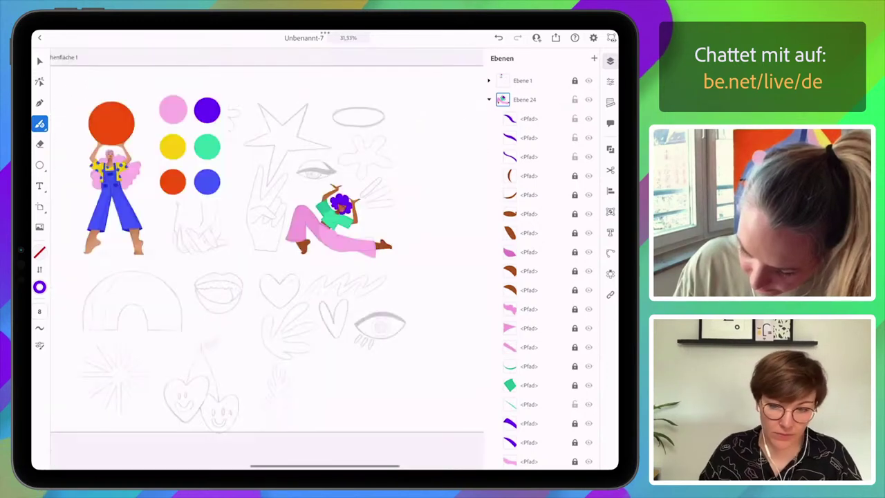
click(575, 119)
click(575, 138)
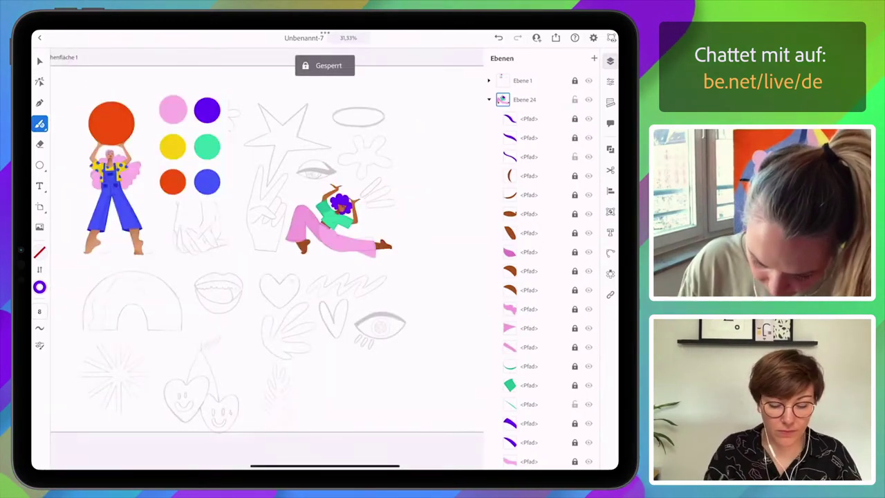
- Swap the purple stroke to the fill, choose the Pencil tool and set the fill colour to black
scroll(339, 221, up, 10)
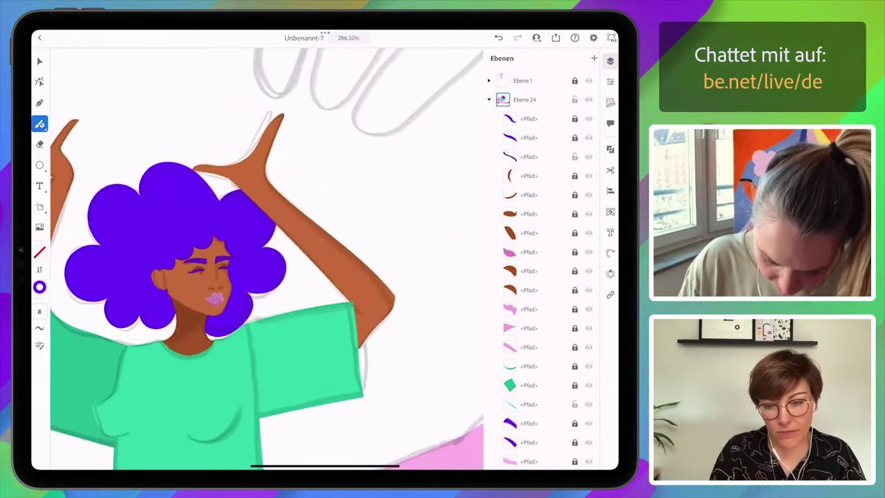
scroll(199, 329, up, 5)
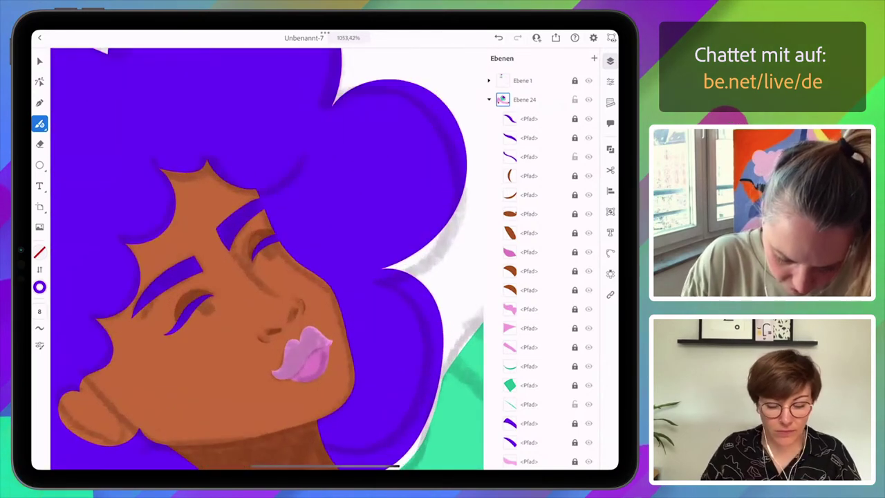
click(39, 269)
click(39, 124)
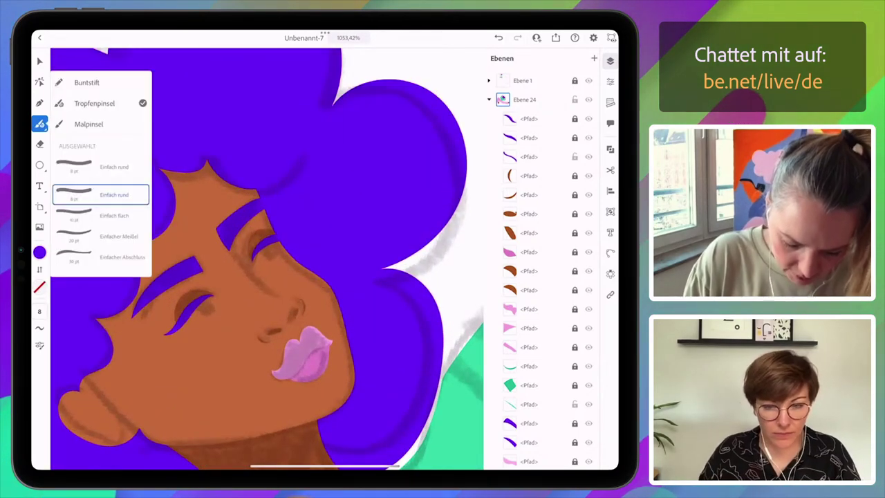
click(87, 82)
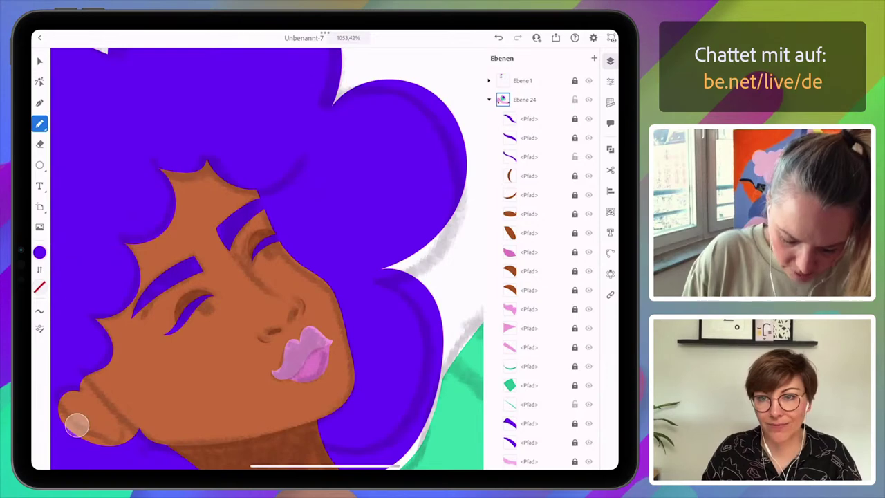
click(39, 253)
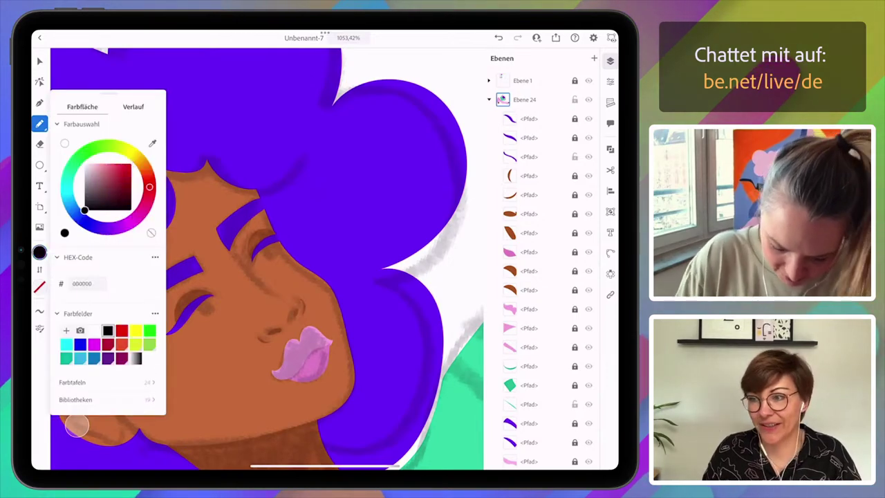
click(40, 252)
- Draw a black ellipse as the pupil of the woman's left-hand eye, straighten its rotation and nudge it under the lash line
click(40, 164)
scroll(207, 256, up, 3)
drag(218, 206, 214, 243)
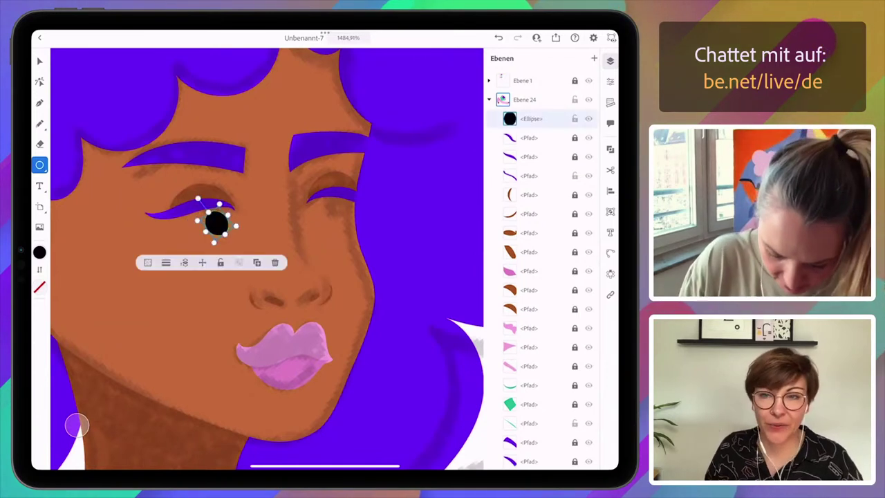
click(39, 61)
drag(198, 199, 216, 191)
mouse_move(217, 223)
mouse_down()
mouse_move(213, 205)
mouse_move(217, 236)
mouse_move(217, 203)
mouse_move(218, 218)
mouse_up()
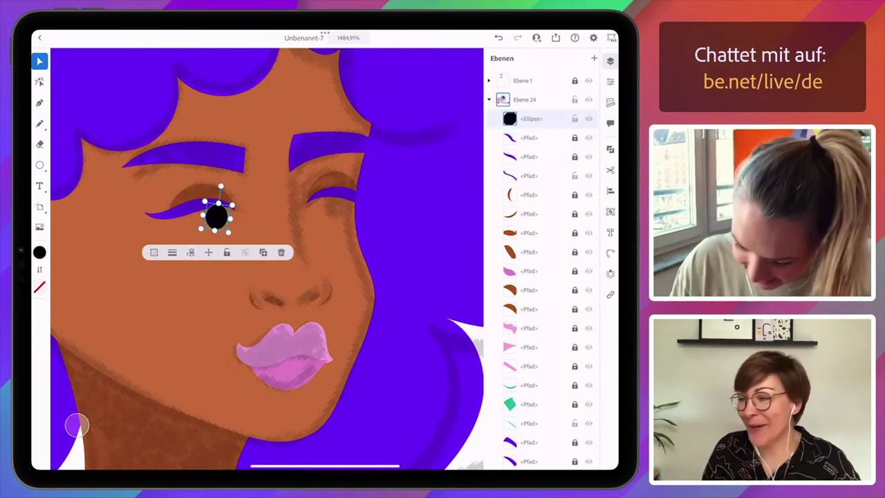
- Move the pupil beneath the two purple lash shapes in the layer order and place a duplicate in the other eye
drag(529, 119, 529, 157)
click(263, 253)
drag(203, 215, 340, 208)
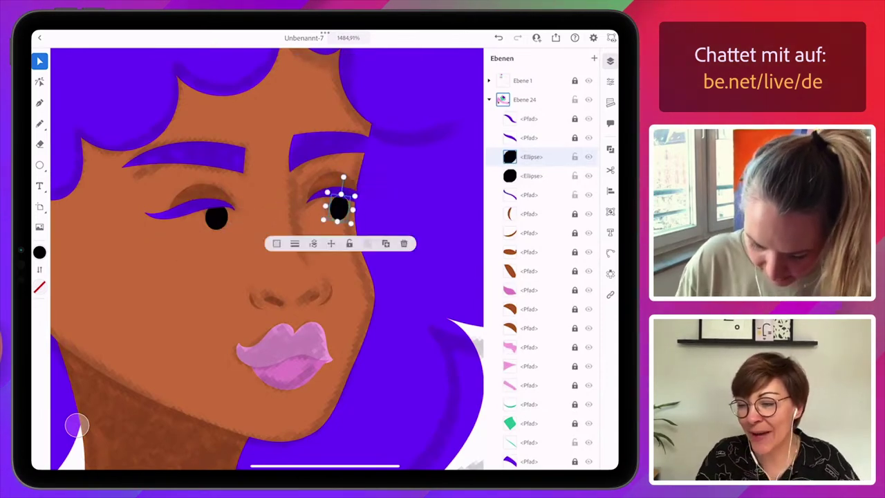
- Check the face within the whole figure and lock the two black pupil ellipses
scroll(283, 244, down, 3)
scroll(266, 256, down, 10)
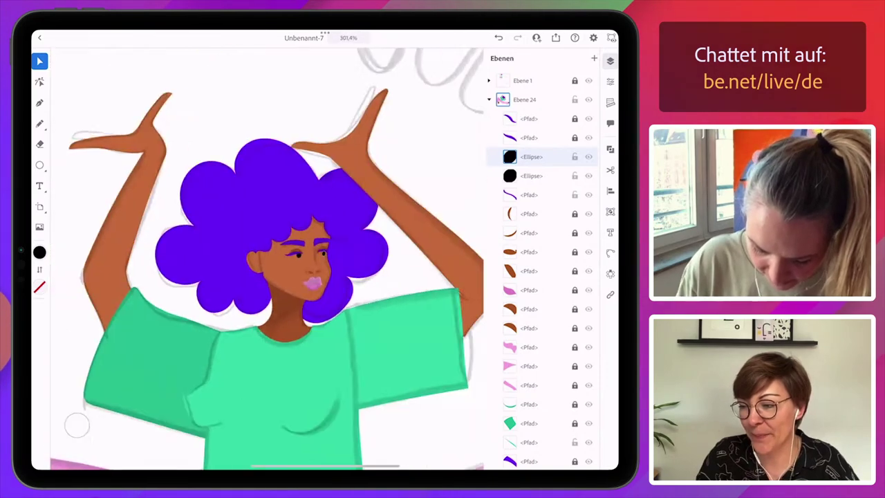
scroll(266, 256, down, 8)
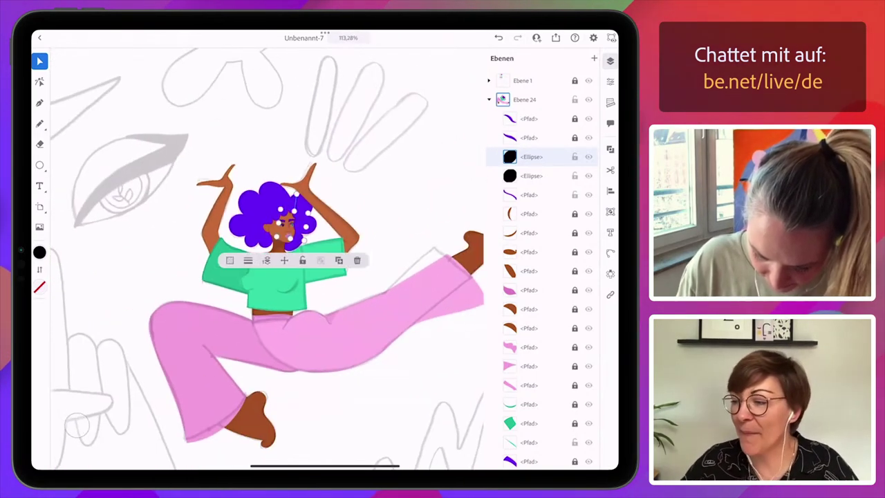
scroll(267, 256, down, 1)
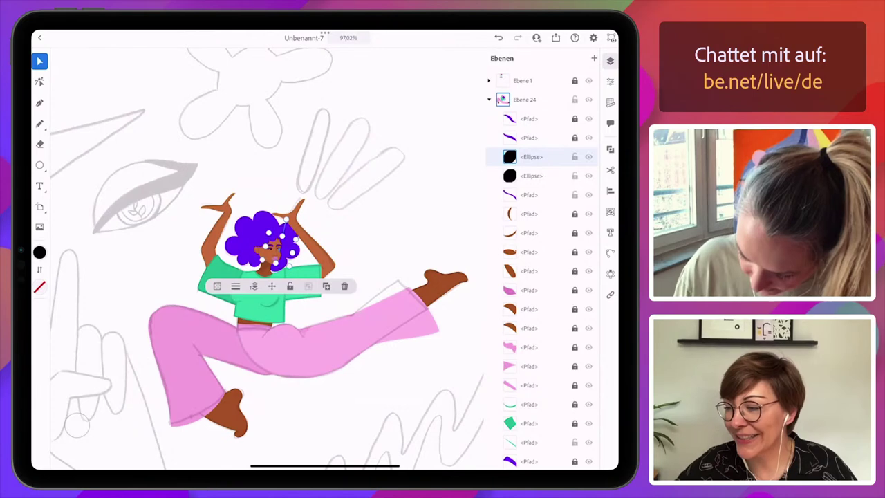
click(290, 286)
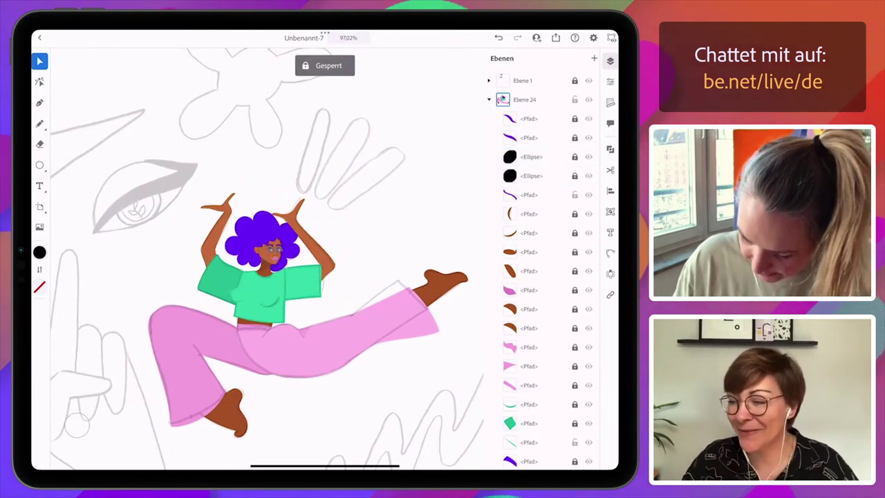
- Pick up the darker brown of the neck shape as the fill colour and lock that shape again
scroll(543, 269, down, 10)
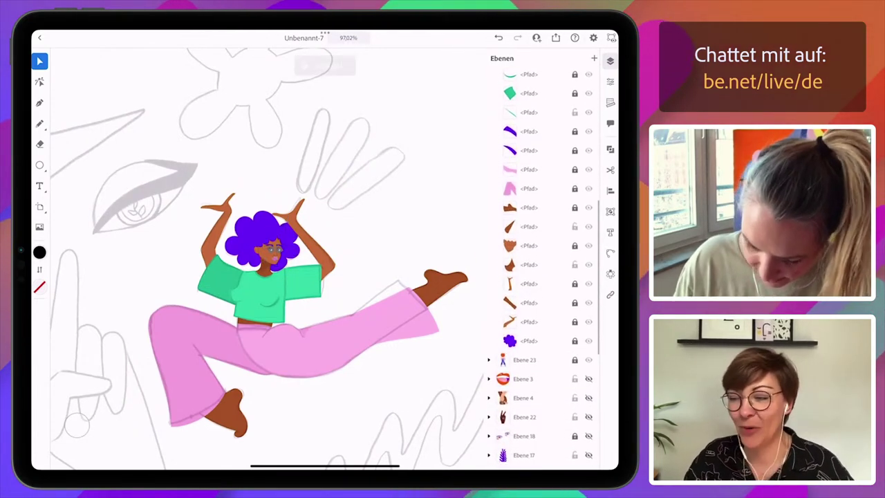
click(574, 265)
click(575, 265)
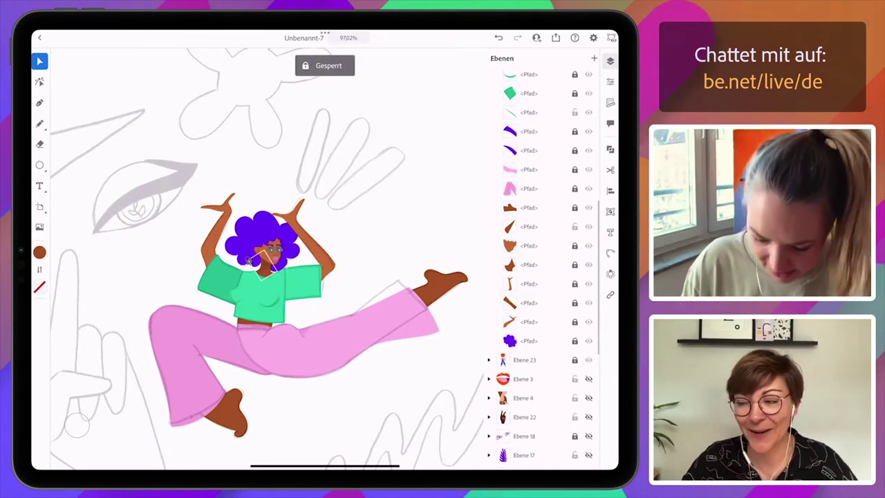
- Draw a darker brown finger on the left raised hand with the Pencil and move it behind the arm, just above the hair
scroll(325, 284, up, 3)
scroll(291, 201, up, 3)
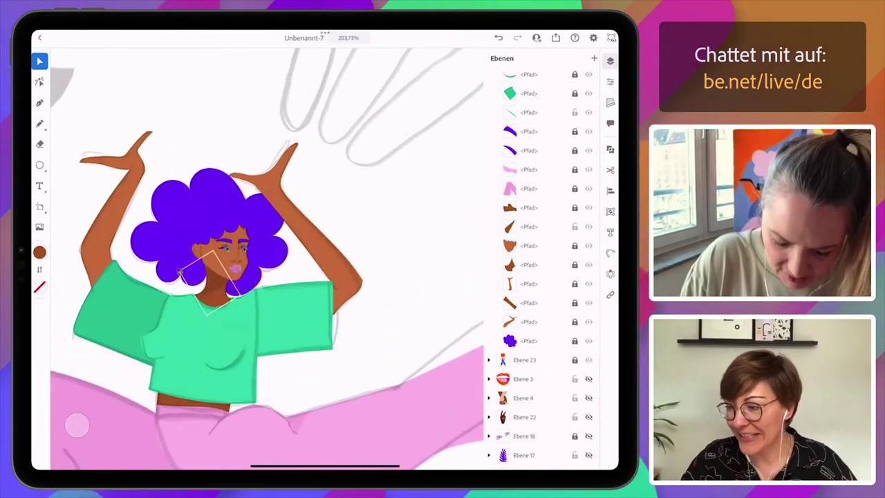
click(40, 124)
scroll(266, 256, up, 3)
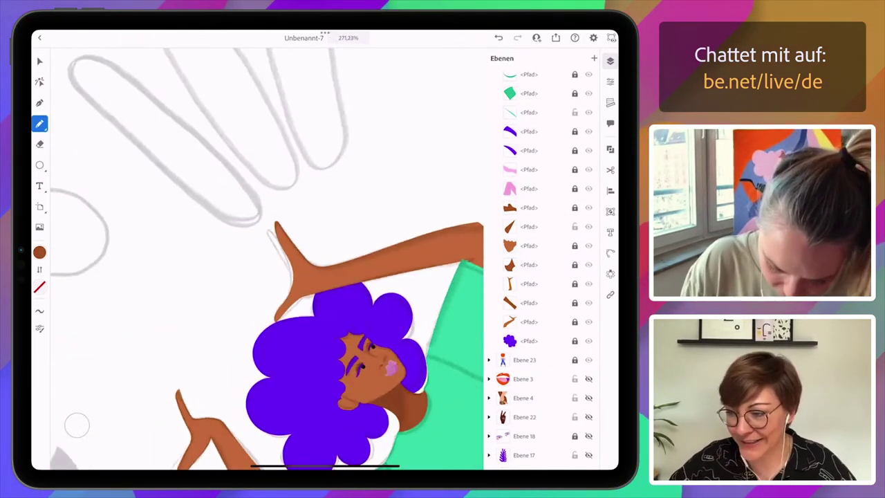
scroll(228, 228, up, 4)
mouse_move(190, 232)
mouse_down()
mouse_move(148, 296)
mouse_move(194, 235)
mouse_up()
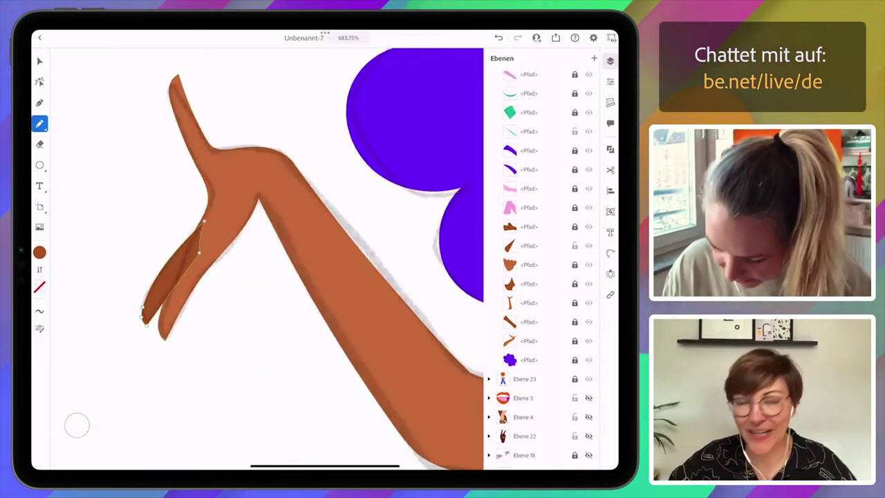
scroll(541, 262, up, 5)
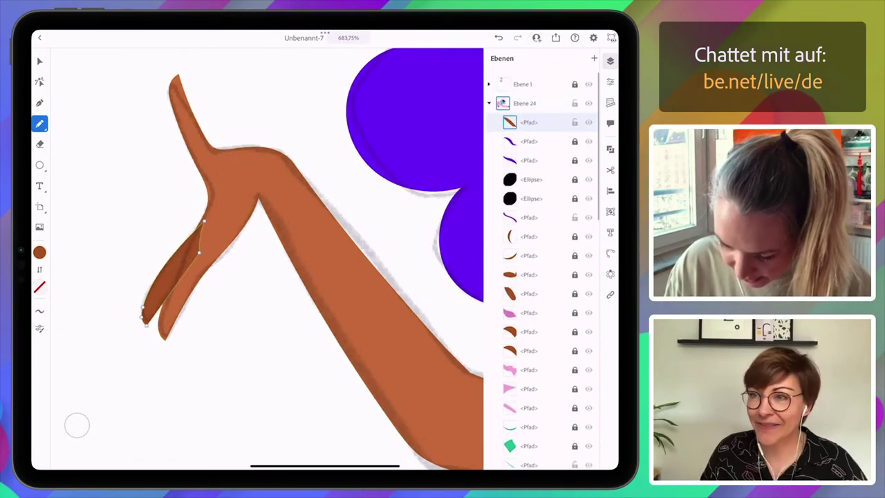
mouse_move(529, 119)
mouse_down()
mouse_move(529, 446)
mouse_move(516, 373)
mouse_move(512, 116)
mouse_up()
- Try drawing a darker brown finger behind the right raised hand with the Pencil, and undo the last stroke
scroll(207, 228, down, 4)
drag(198, 166, 53, 401)
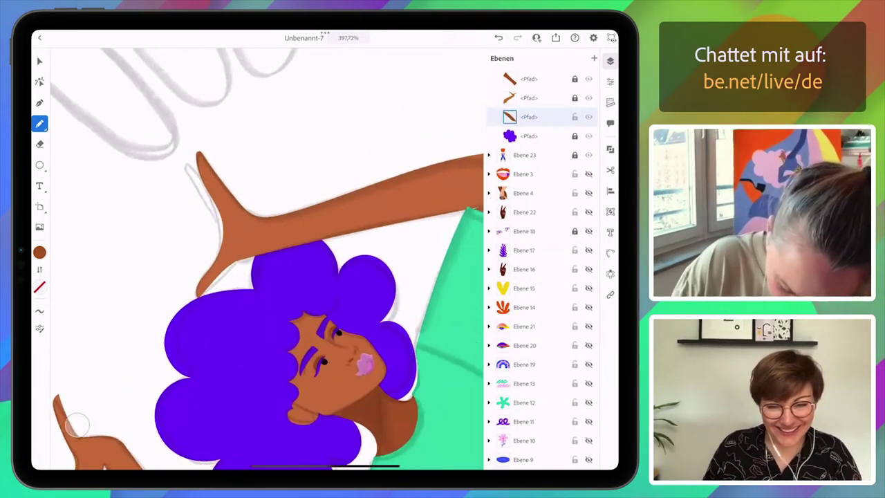
scroll(267, 259, up, 2)
click(419, 223)
mouse_move(215, 123)
mouse_down()
mouse_move(225, 114)
mouse_move(211, 207)
mouse_up()
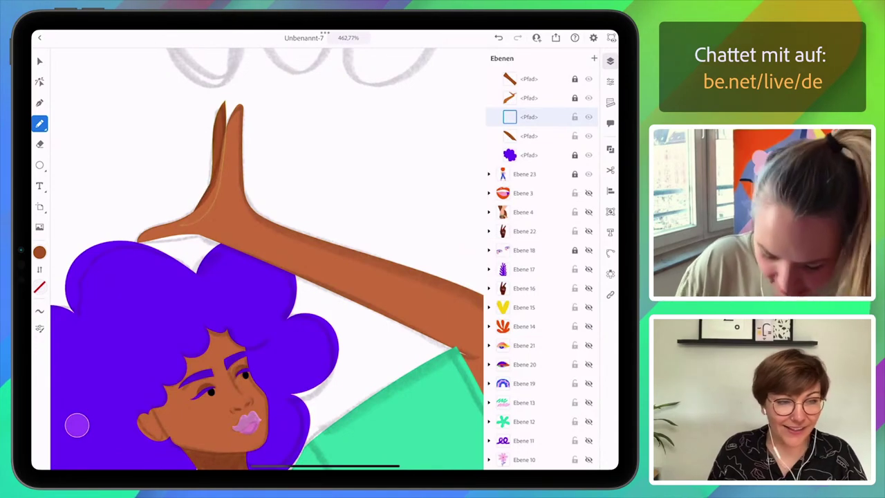
scroll(262, 277, down, 4)
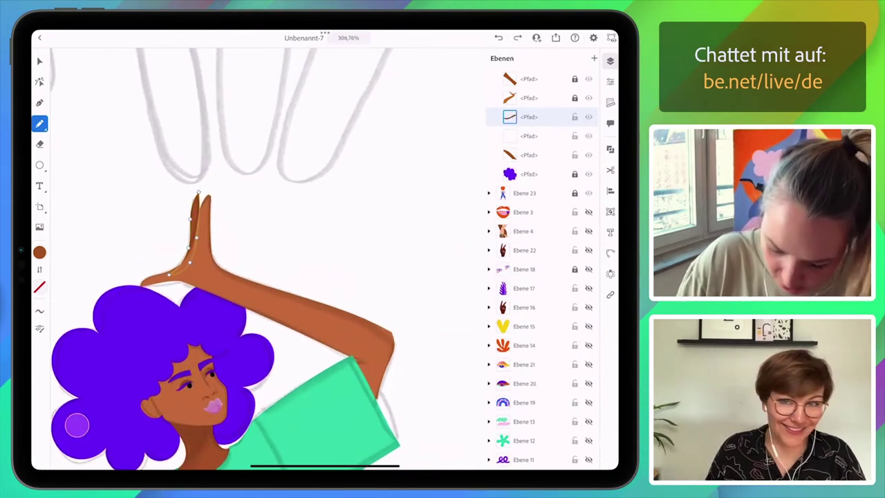
key(ctrl+z)
- Redraw the darker brown finger behind the right raised hand and toggle the locks of the arm and hair shapes
scroll(327, 274, up, 2)
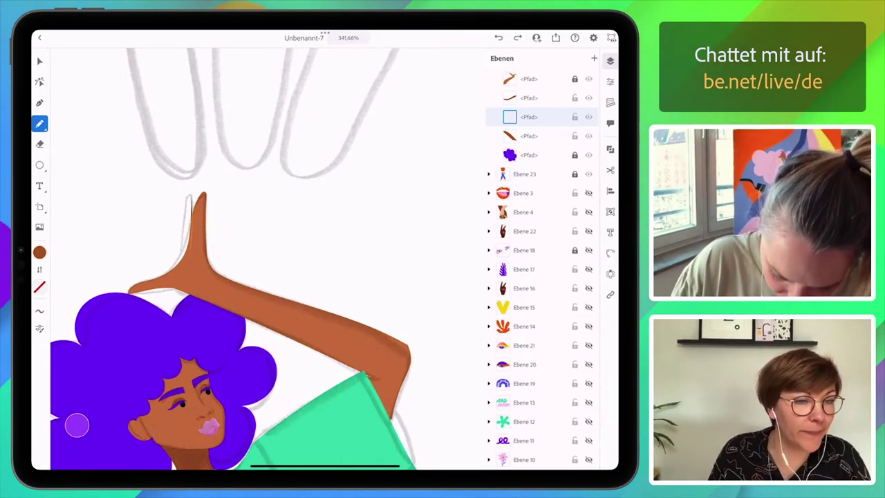
drag(190, 197, 180, 263)
scroll(267, 259, down, 5)
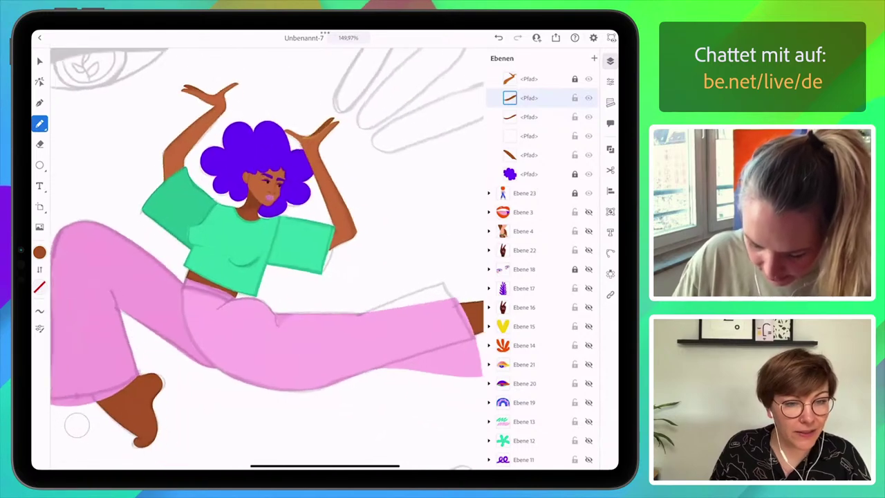
scroll(262, 277, down, 5)
scroll(208, 207, up, 3)
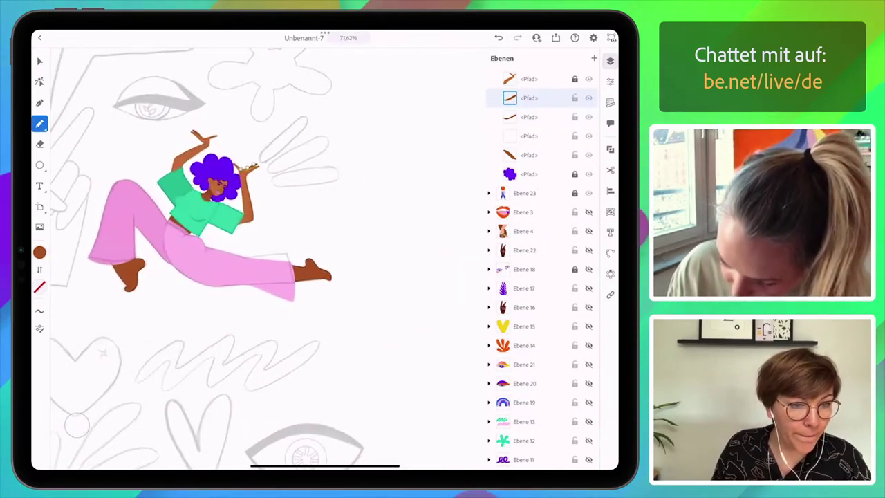
click(575, 79)
click(575, 174)
- In desktop Illustrator, place the warped "Together" lettering on the pink and green flower sticker and scale it to about 98 by 91 mm
scroll(542, 207, up, 2)
scroll(540, 277, up, 4)
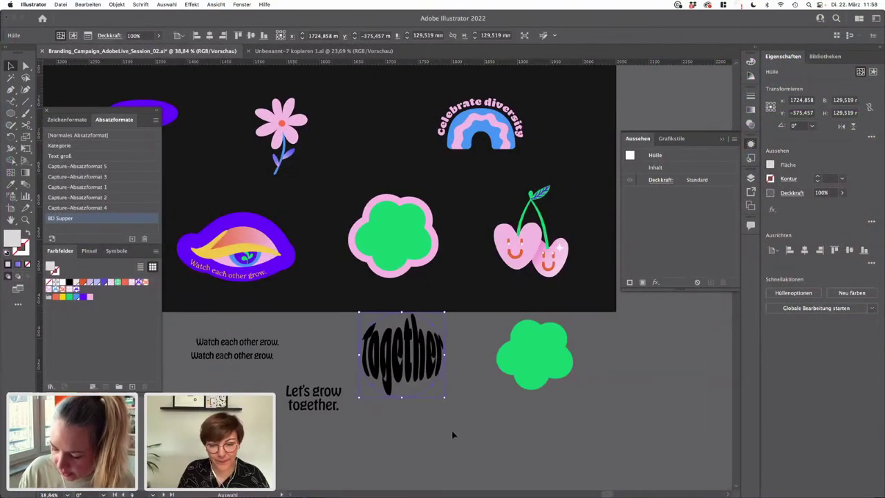
click(449, 432)
drag(409, 361, 394, 244)
scroll(394, 244, up, 3)
scroll(393, 244, up, 1)
drag(493, 238, 459, 245)
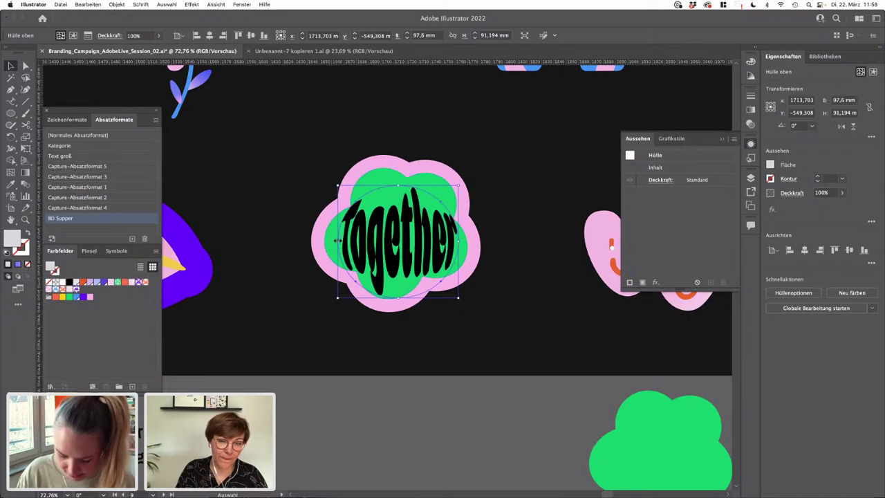
click(417, 427)
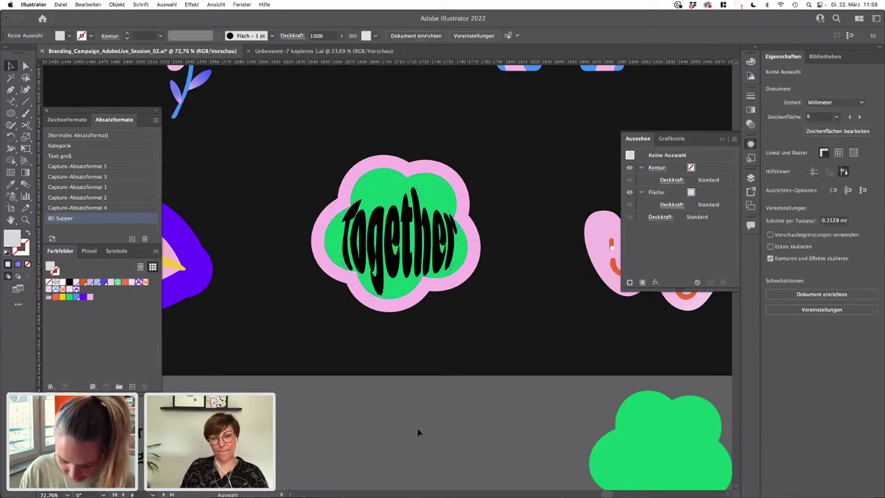
scroll(417, 428, down, 3)
- On the iPad, export the finished illustration through Publish and Export and upload it to the shared campaign cloud folder
scroll(417, 428, up, 1)
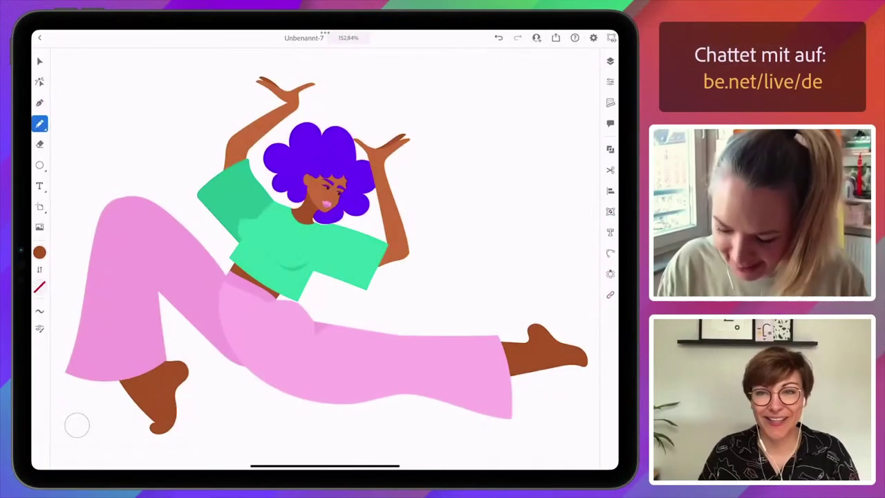
click(556, 38)
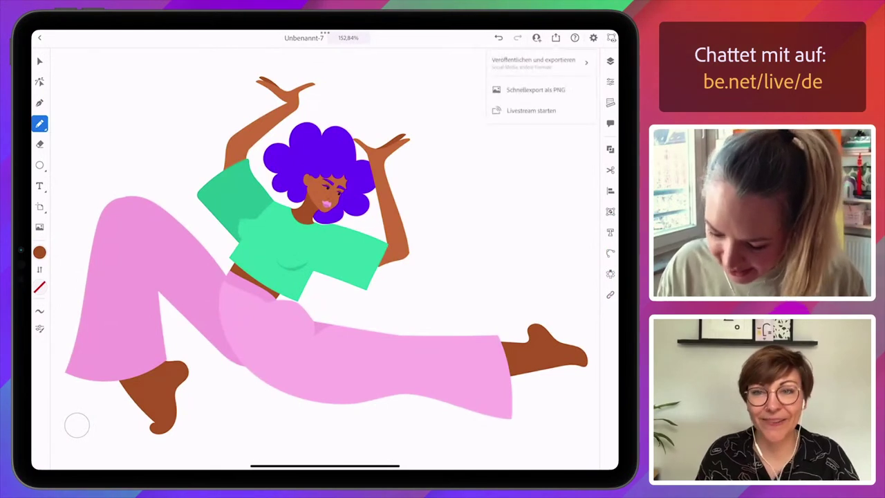
click(540, 63)
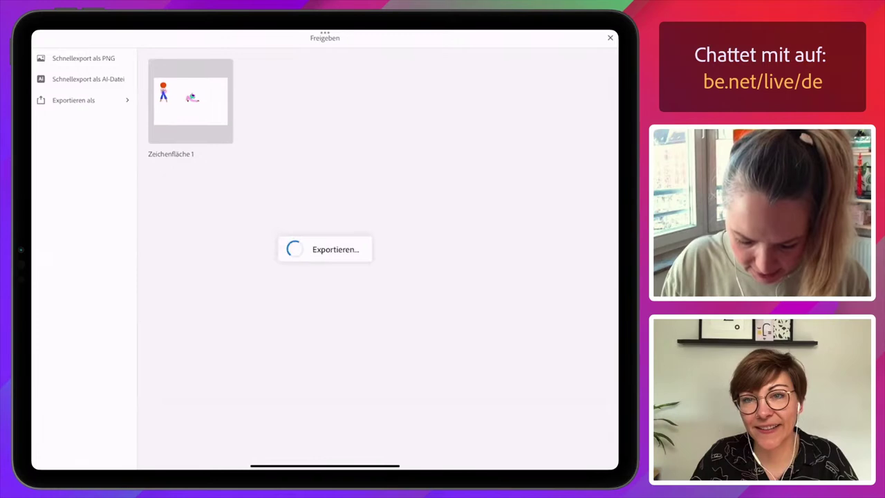
scroll(325, 235, right, 1)
click(341, 235)
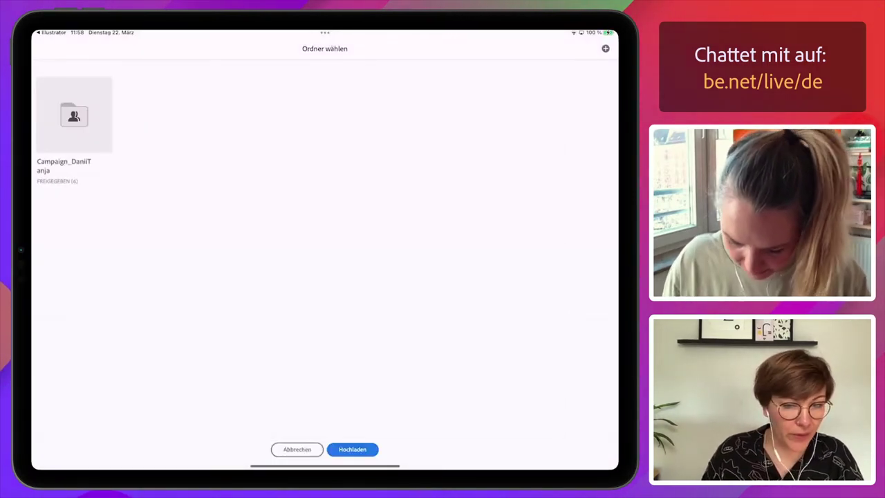
click(74, 115)
click(353, 450)
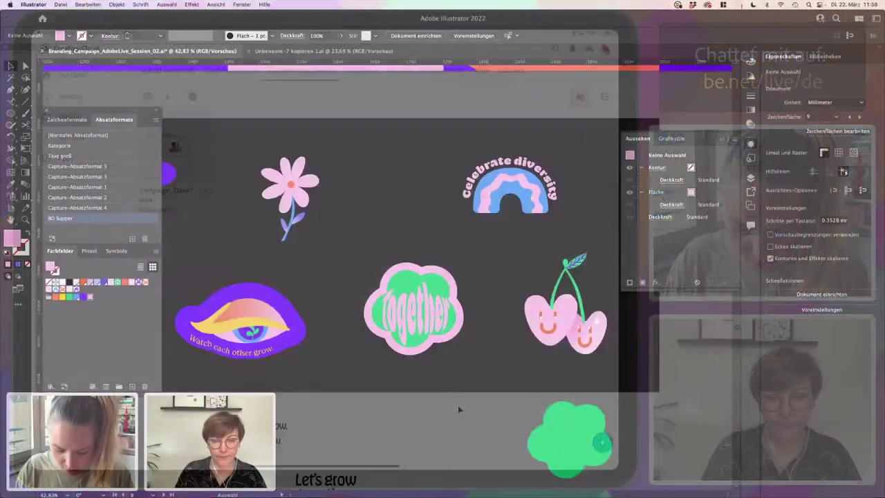
- Switch to Finder on the desktop and open Unbenannt-7 kopieren 2.ai from the shared campaign folder
scroll(458, 406, down, 2)
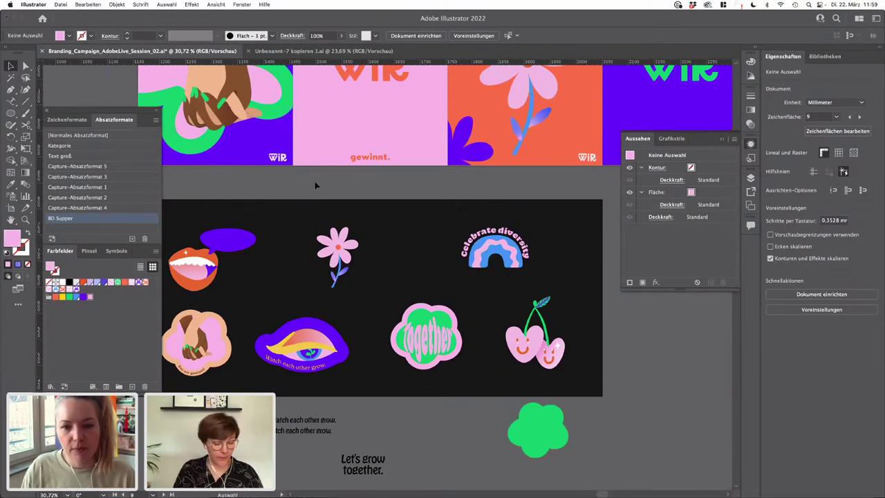
key(super+Tab)
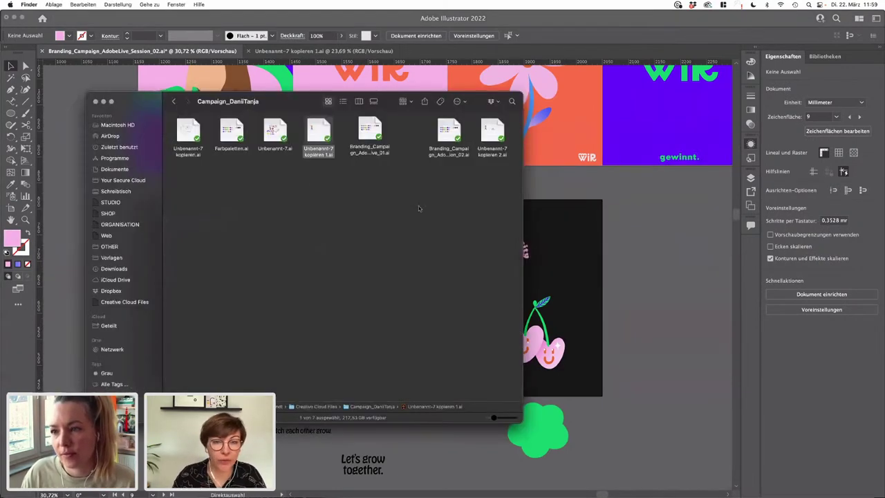
double_click(492, 132)
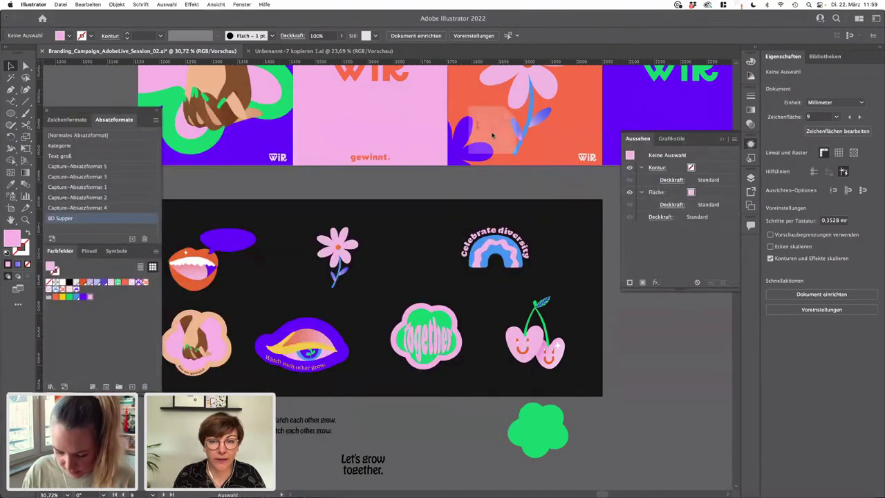
- Unlock layer Ebene 24 in Unbenannt-7 kopieren 2.ai and select the whole reclining woman
scroll(428, 281, down, 5)
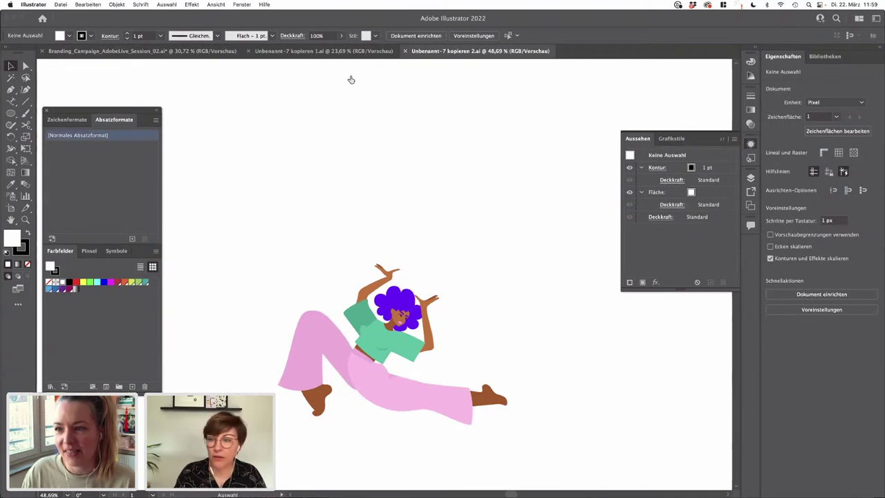
click(752, 177)
scroll(495, 247, down, 4)
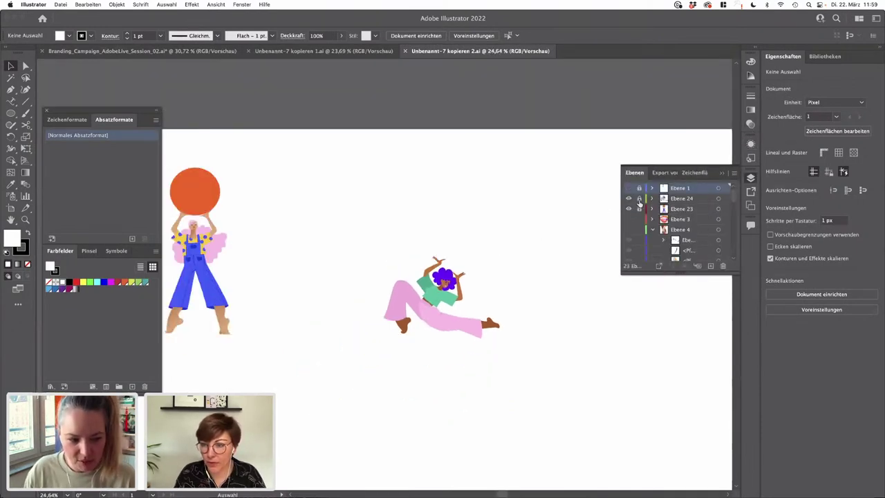
click(639, 199)
drag(353, 248, 534, 372)
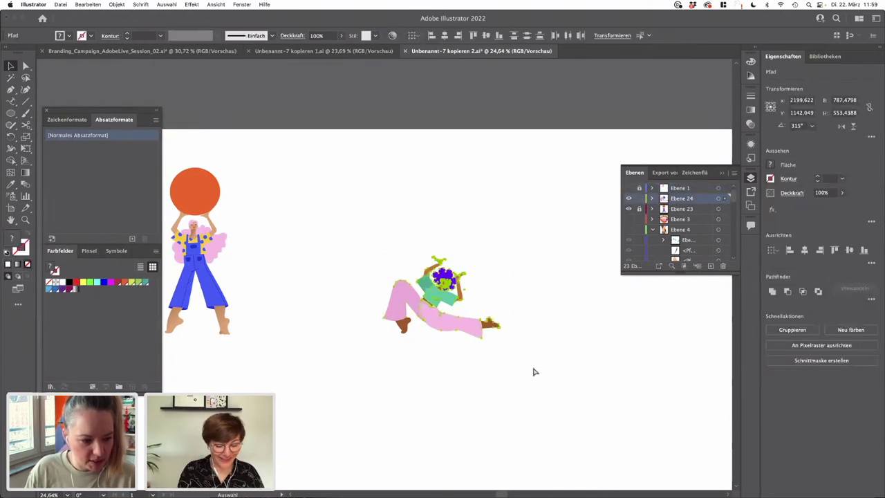
- Paste the reclining woman into Branding_Campaign_AdobeLive_Session_02.ai beside the black sticker board
click(90, 52)
scroll(498, 299, down, 5)
drag(595, 308, 381, 298)
key(super+v)
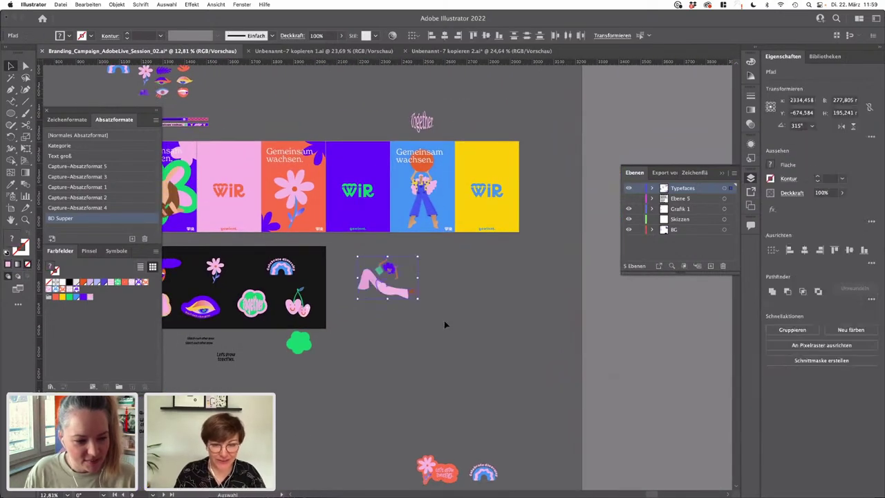
click(387, 352)
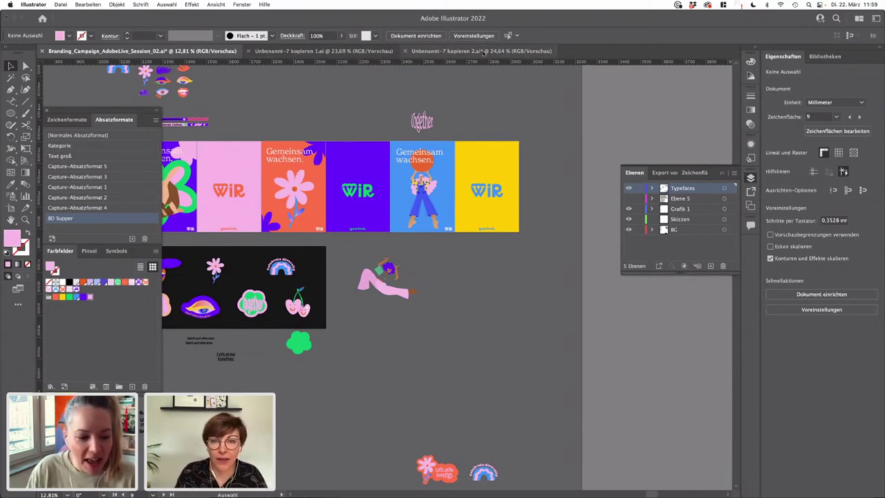
- Return to Unbenannt-7 kopieren 2.ai and enlarge the layer list to check it for locked layers
click(484, 50)
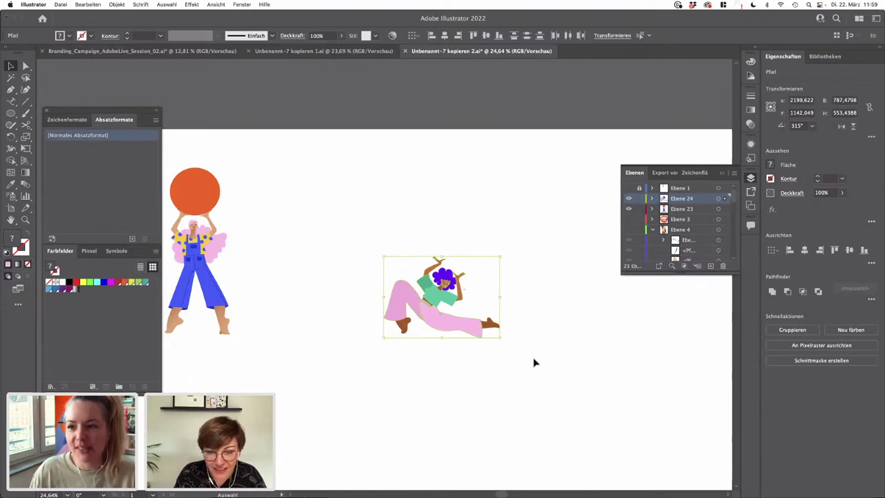
scroll(689, 224, down, 5)
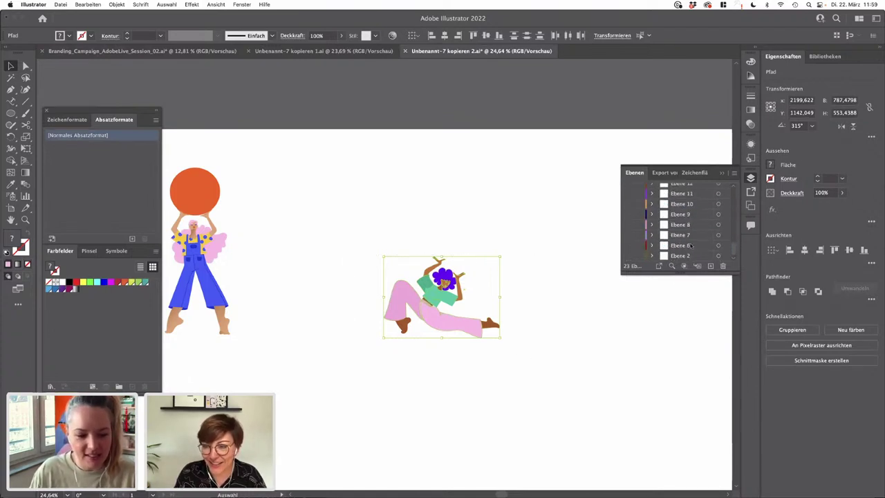
drag(682, 275, 682, 452)
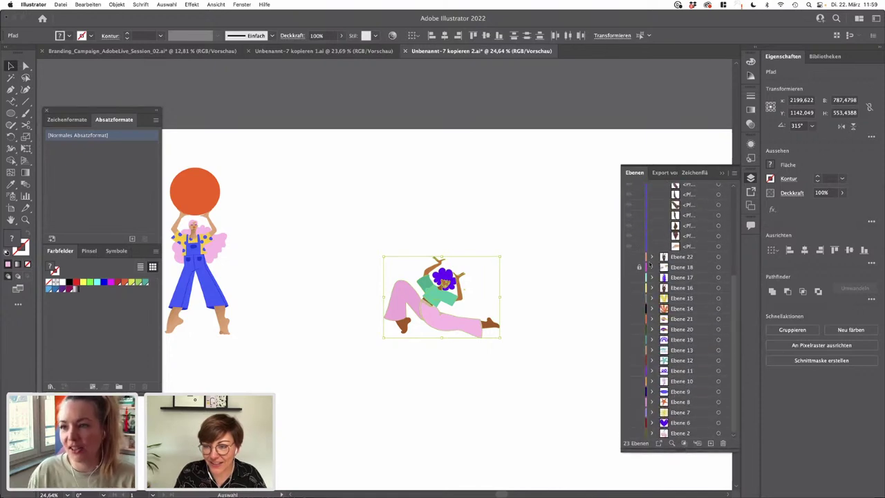
scroll(696, 296, up, 5)
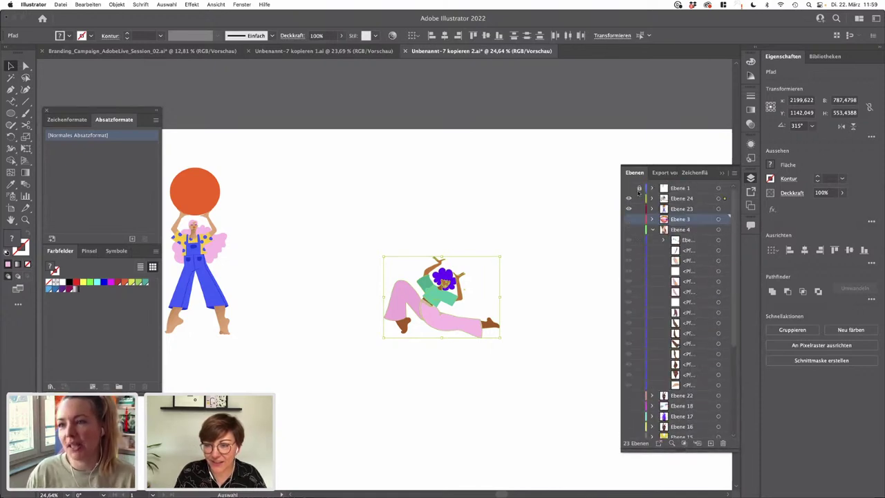
- Unlock all remaining objects in the illustration file, then reselect and copy the complete reclining woman
drag(338, 244, 533, 355)
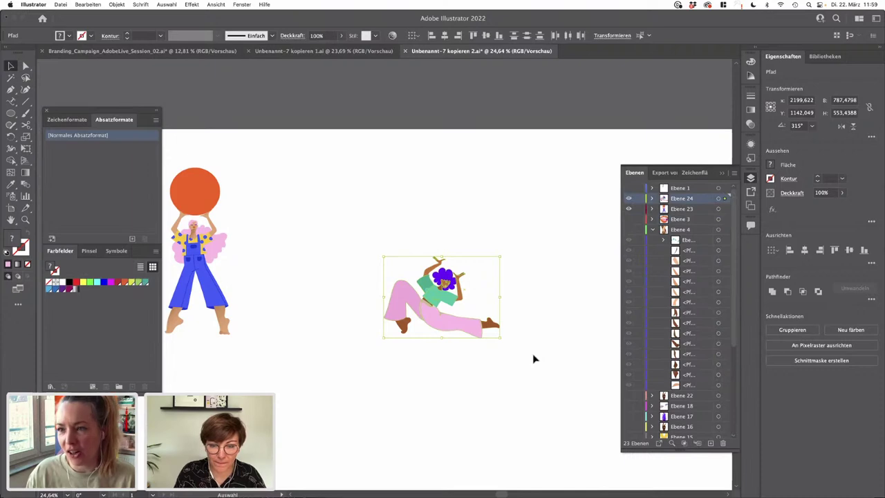
key(super+alt+2)
key(v)
click(346, 212)
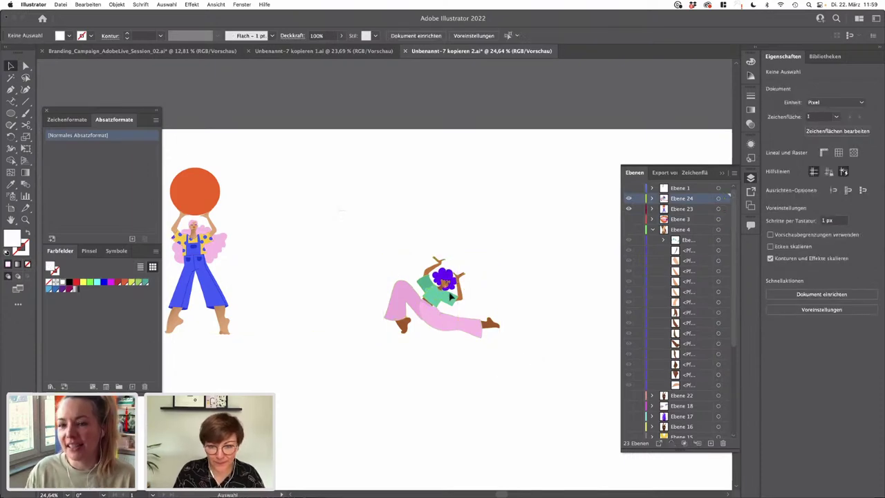
drag(346, 212, 532, 356)
key(a)
key(v)
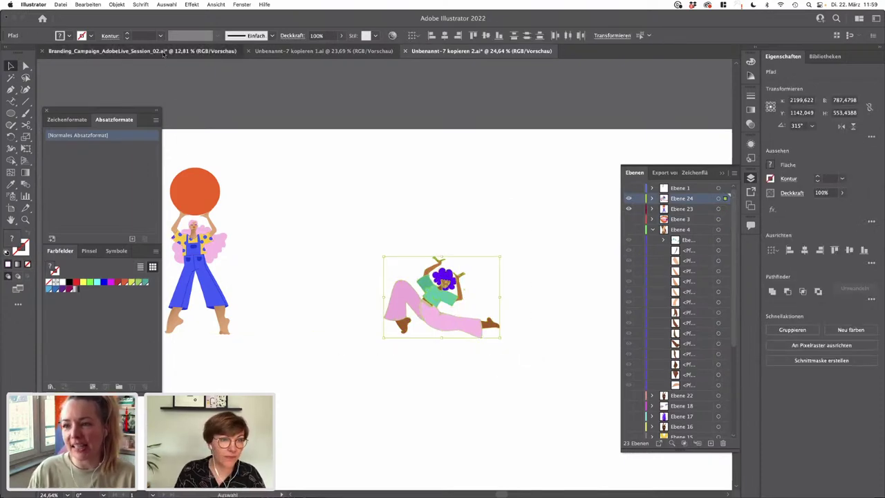
- Switch back to the campaign file and delete the pasted woman beside the sticker board
click(138, 50)
drag(343, 244, 431, 317)
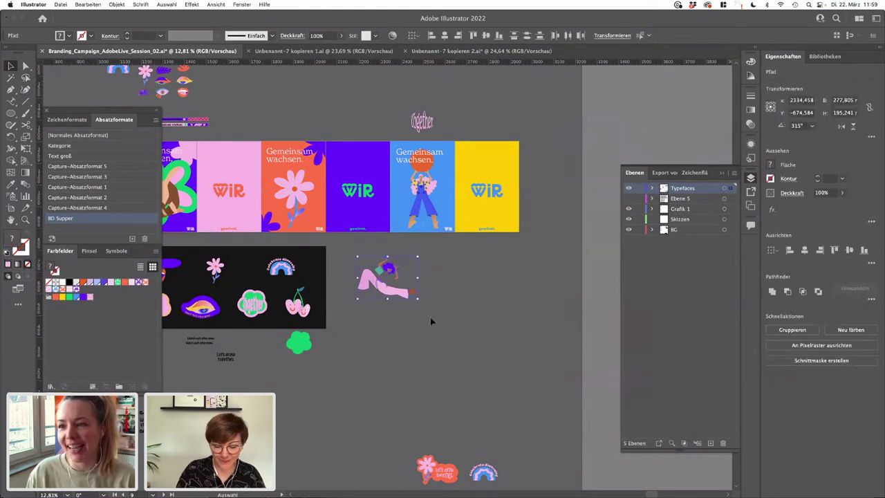
key(Delete)
- Draw a rectangle about 578 by 389 mm beside the black sticker board and fill it with the pale pinkish-grey swatch
drag(11, 113, 31, 116)
drag(339, 246, 464, 330)
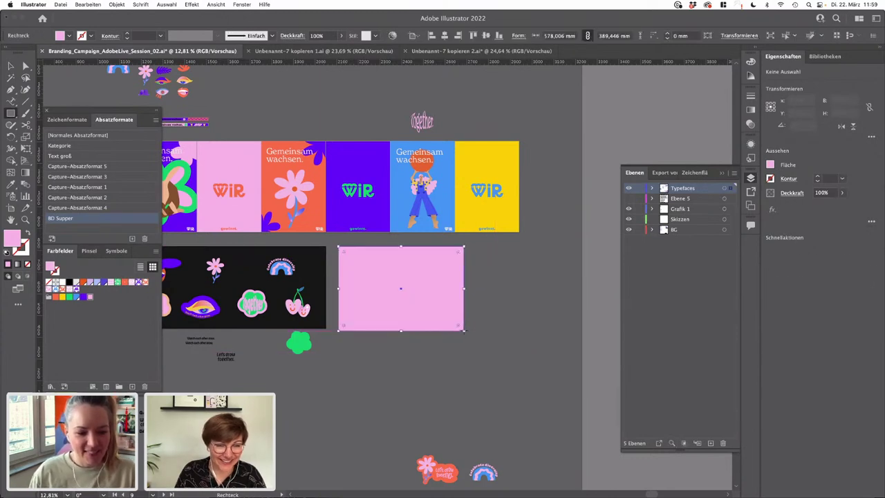
click(76, 282)
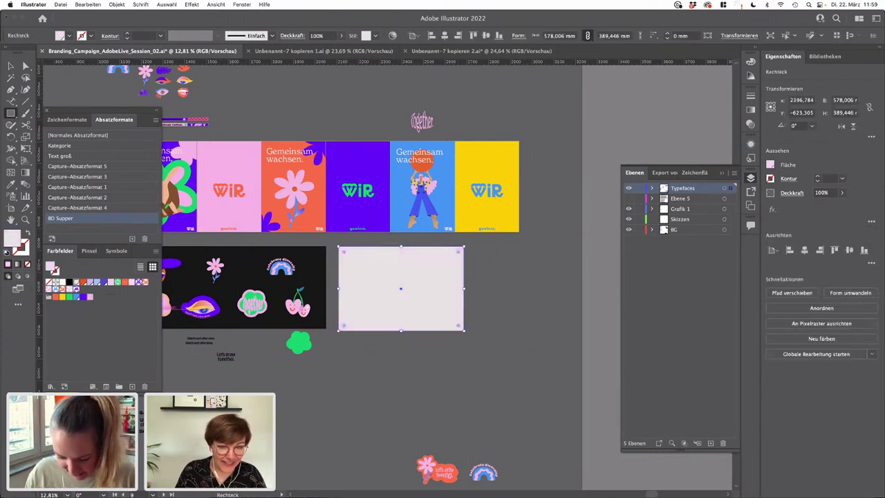
super+click(345, 370)
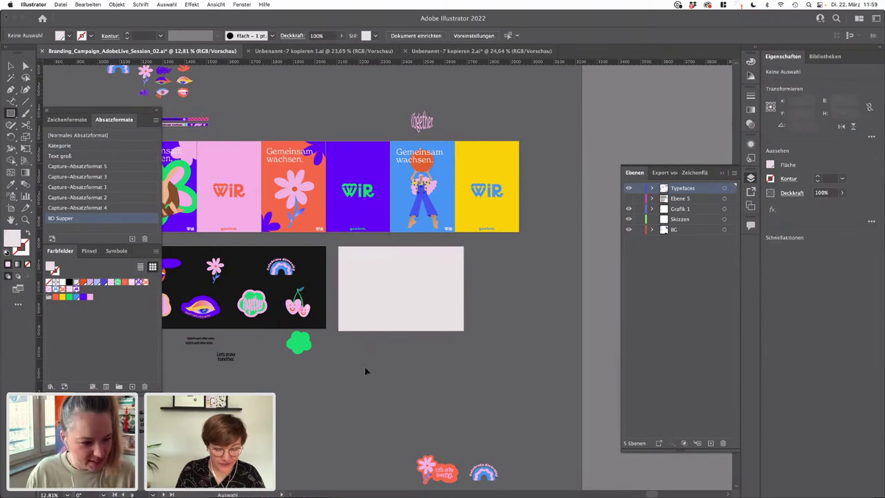
- Paste the reclining woman onto the pale rectangle and scale her up to fill more of it
key(super+v)
key(v)
drag(419, 299, 441, 315)
click(493, 372)
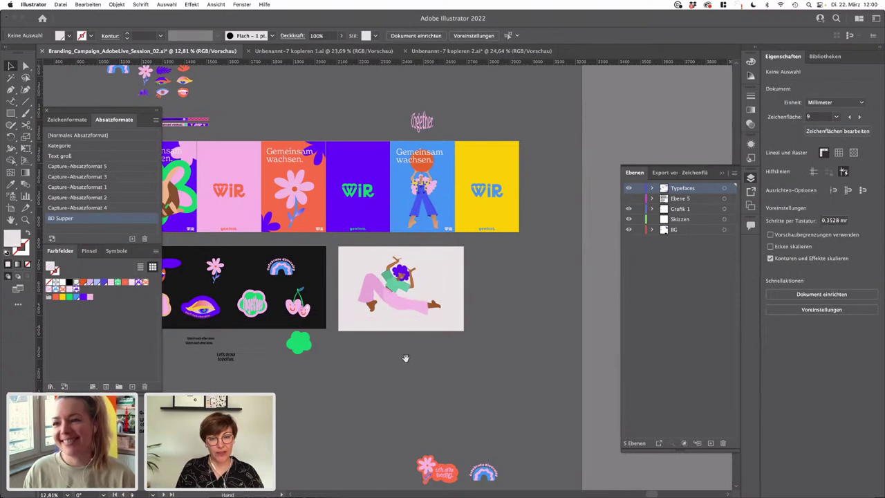
- Move the orange "Let's grow together." flower sticker onto the black board, replacing the lone pink flower between the lips and rainbow
drag(385, 356, 435, 378)
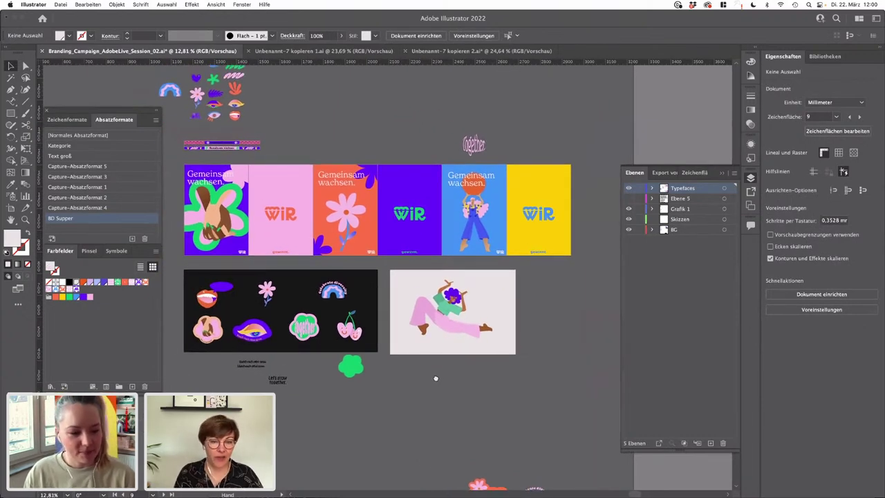
scroll(393, 425, down, 5)
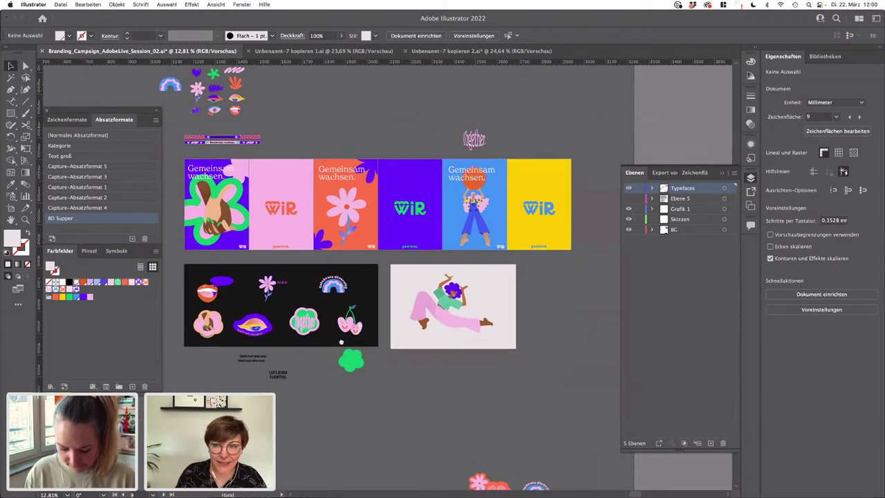
drag(520, 442, 313, 227)
scroll(313, 226, up, 6)
drag(388, 258, 430, 257)
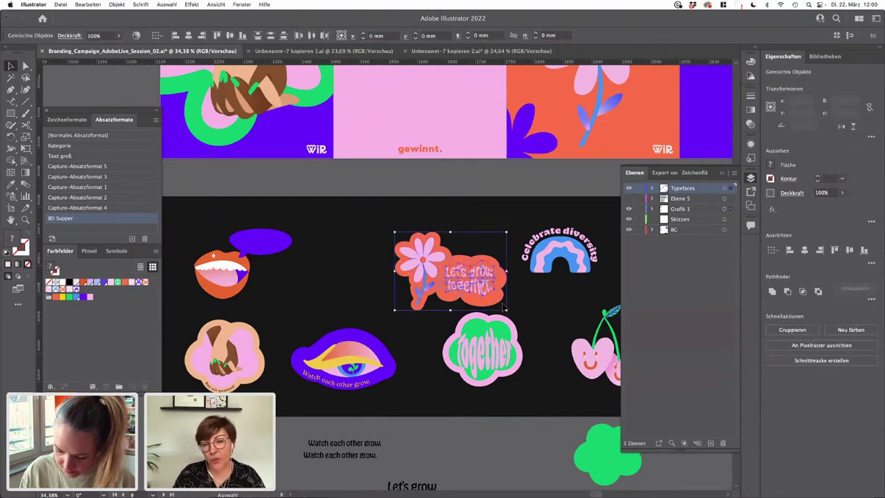
drag(492, 294, 433, 285)
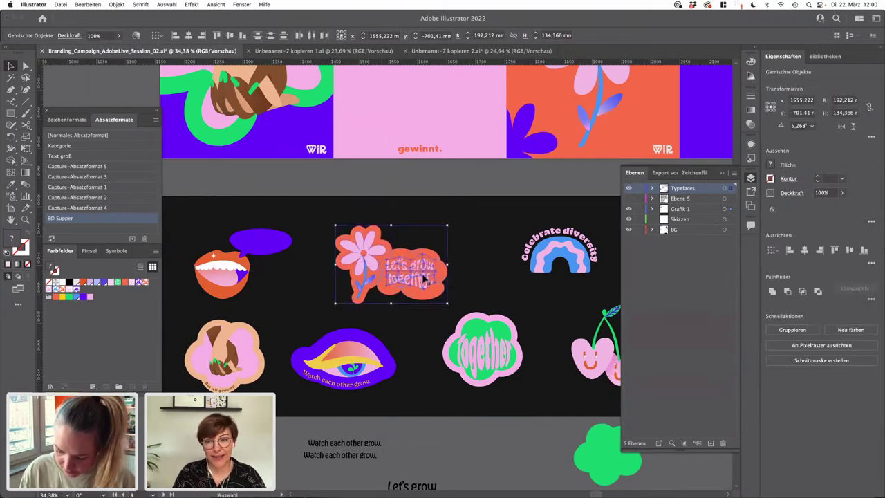
scroll(425, 277, down, 2)
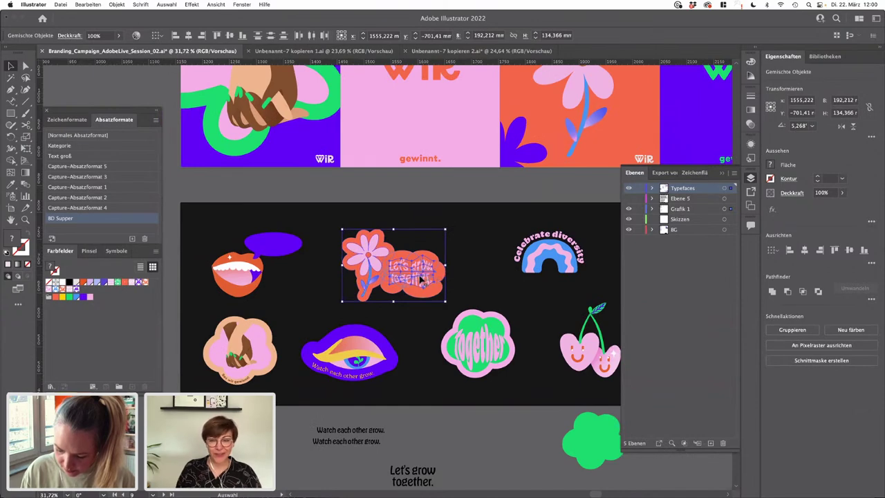
scroll(423, 276, down, 3)
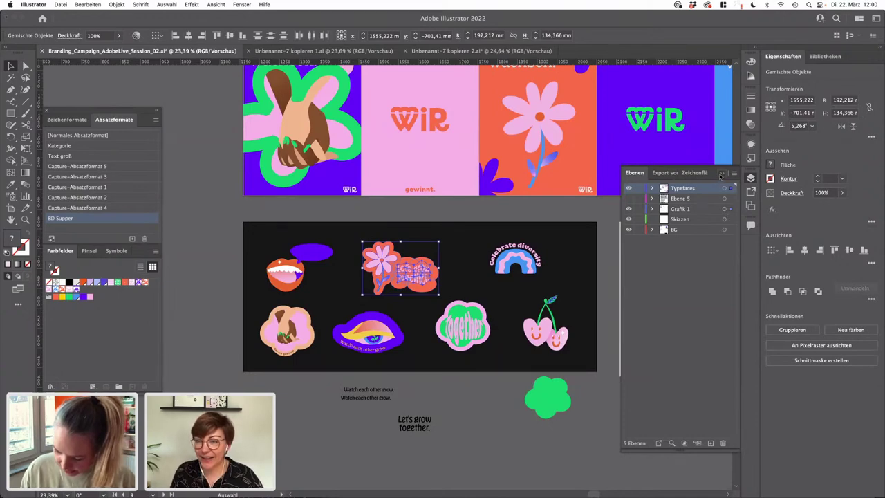
click(722, 174)
scroll(404, 377, down, 3)
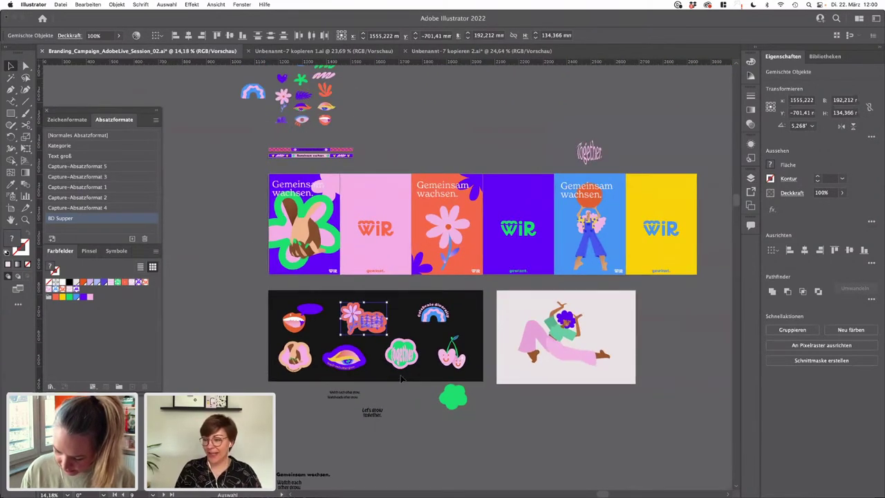
click(239, 218)
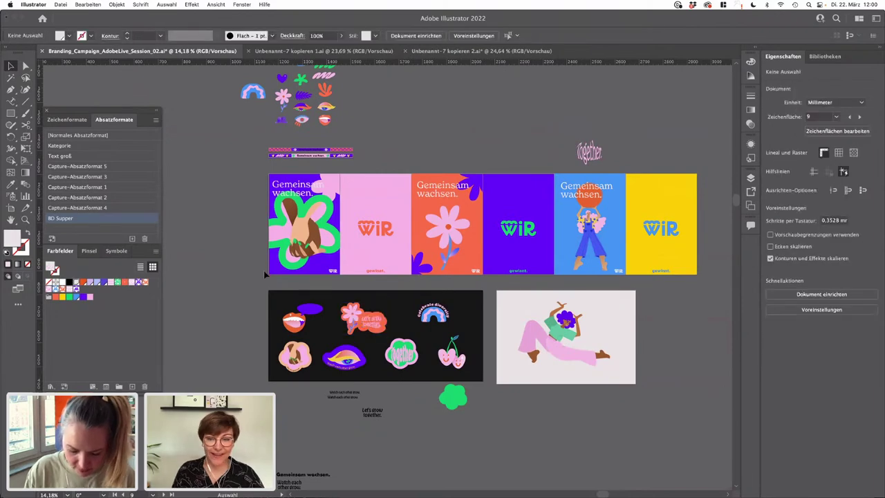
- Review the campaign's concept, colour, type, logo, illustration and pattern boards
drag(263, 271, 278, 316)
drag(191, 347, 509, 273)
drag(325, 325, 600, 296)
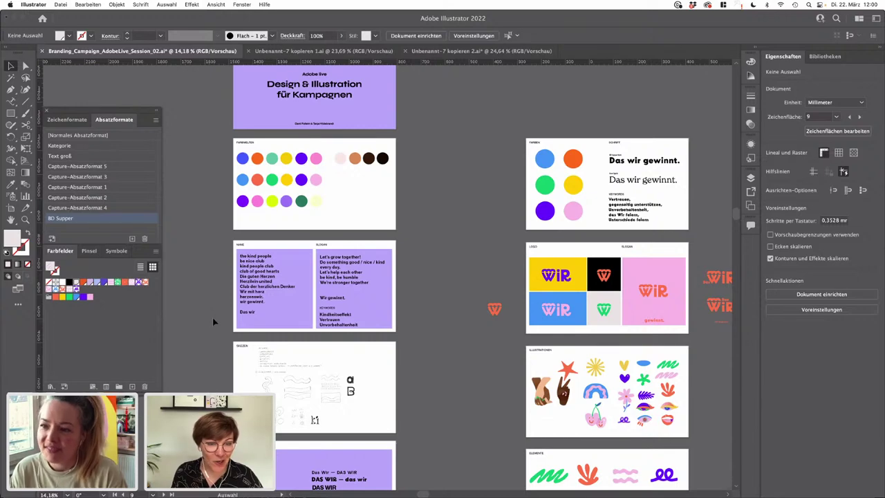
scroll(465, 413, down, 5)
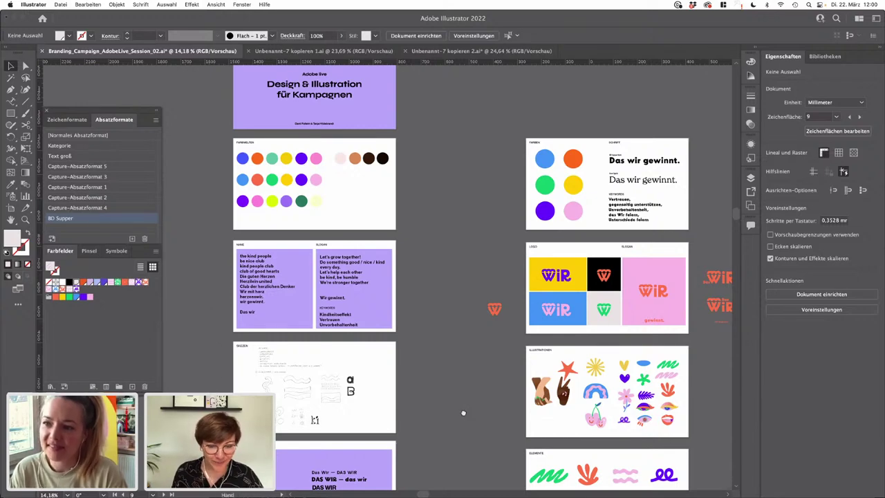
scroll(381, 277, down, 3)
scroll(359, 358, up, 4)
scroll(340, 316, right, 3)
scroll(422, 384, up, 4)
scroll(422, 385, right, 3)
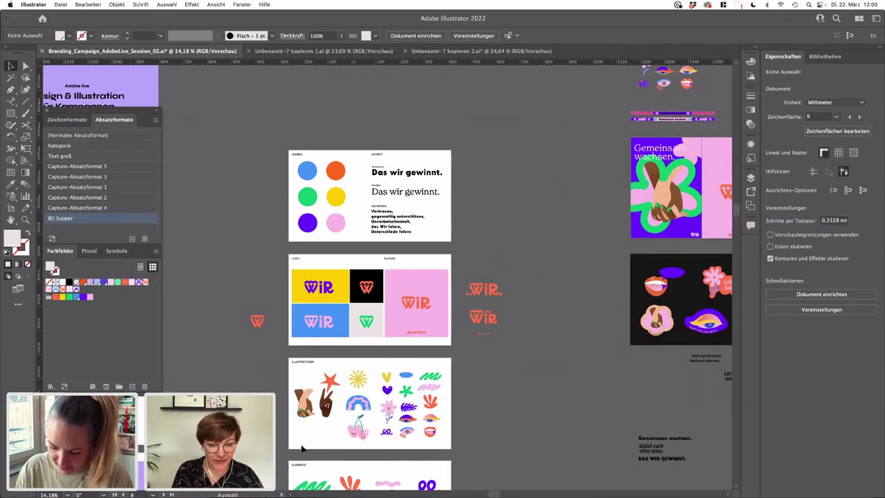
key(space)
scroll(502, 430, down, 3)
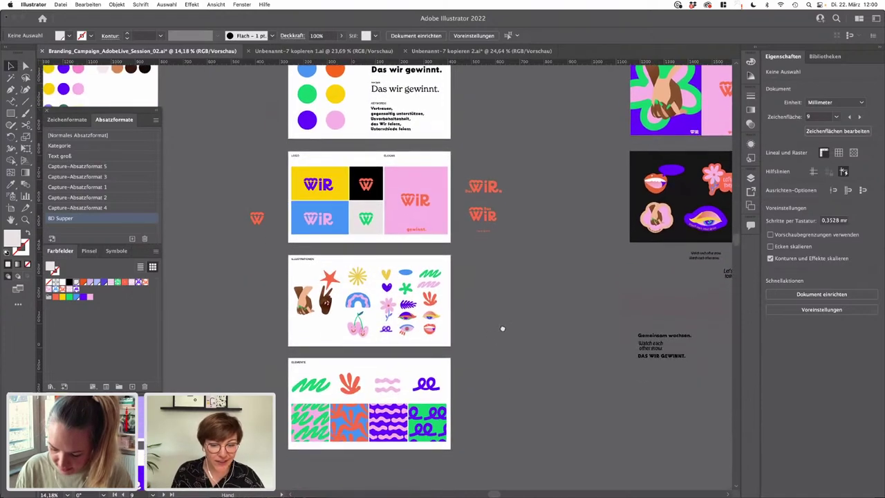
scroll(434, 372, down, 2)
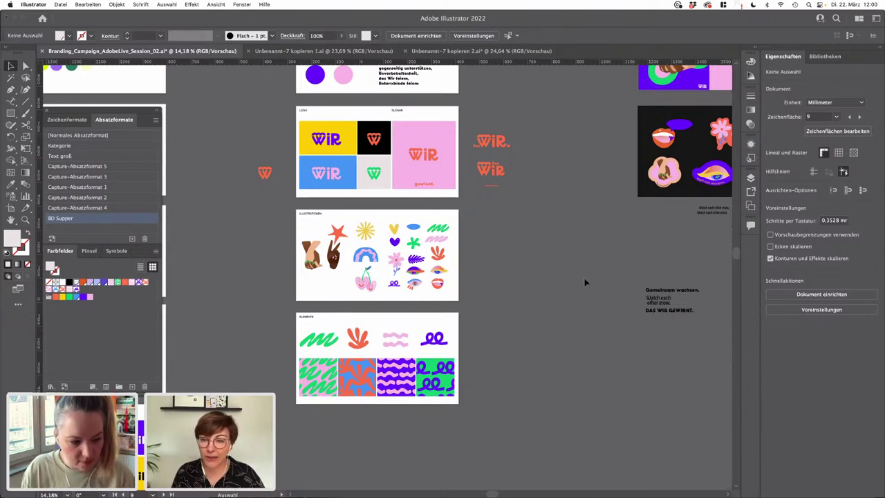
click(384, 379)
click(560, 269)
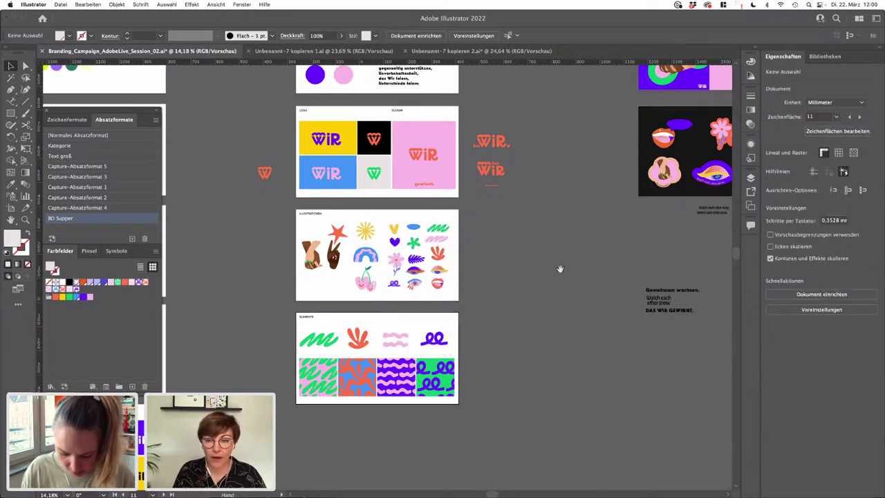
- Examine the ribbon banners, posters, stickers and woman illustration, clearing the floating styles and swatches panels out of the way
drag(562, 267, 525, 297)
drag(719, 201, 357, 375)
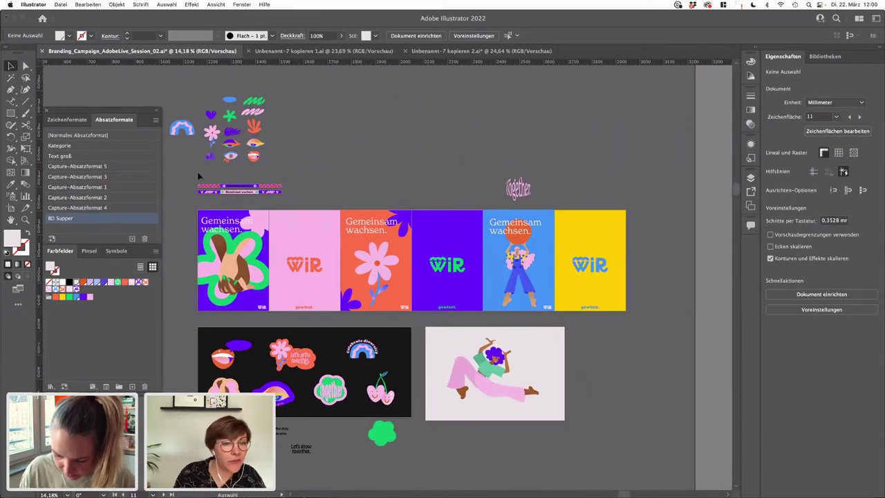
scroll(198, 171, up, 3)
scroll(197, 171, up, 2)
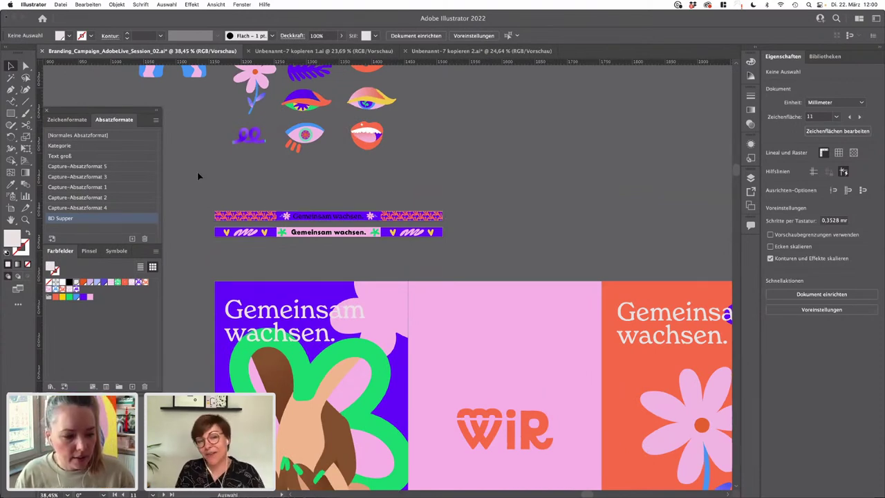
scroll(197, 172, down, 3)
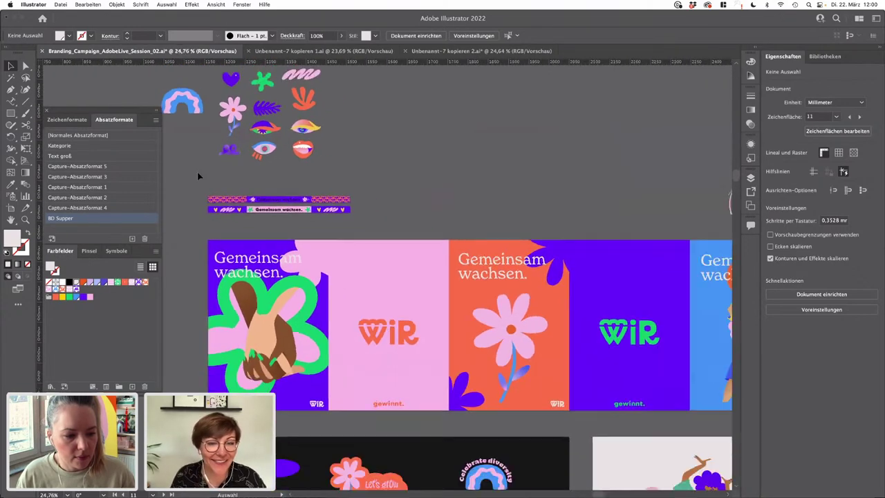
drag(430, 372, 245, 309)
click(46, 110)
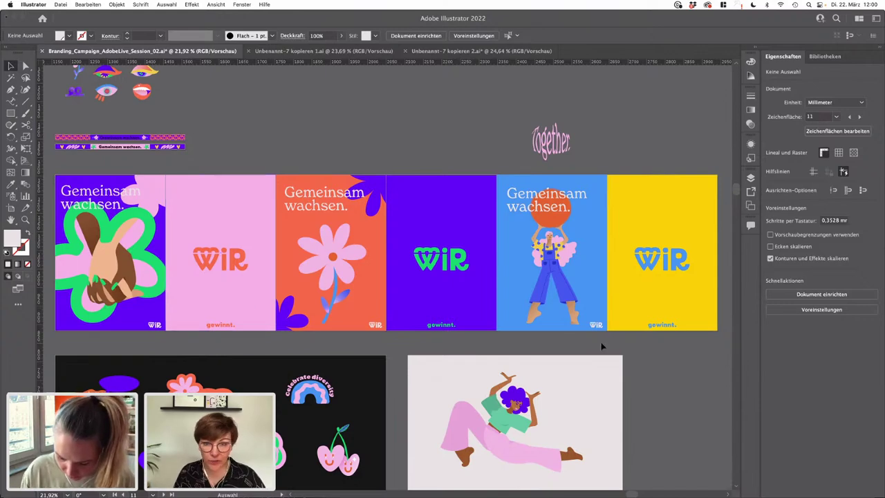
scroll(484, 346, down, 3)
scroll(527, 312, left, 4)
scroll(527, 312, left, 2)
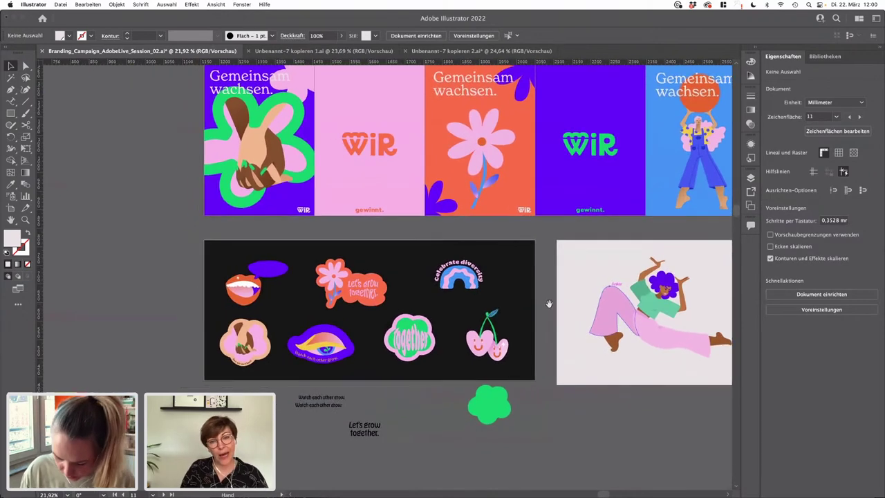
scroll(146, 338, up, 2)
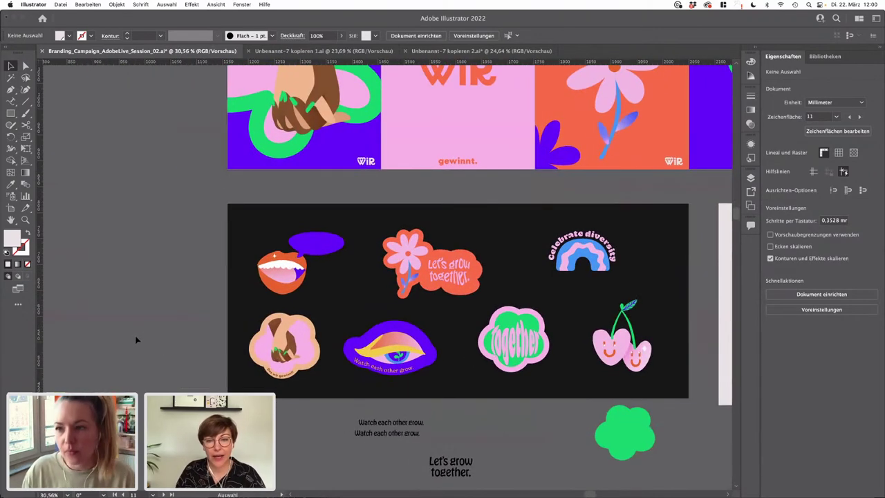